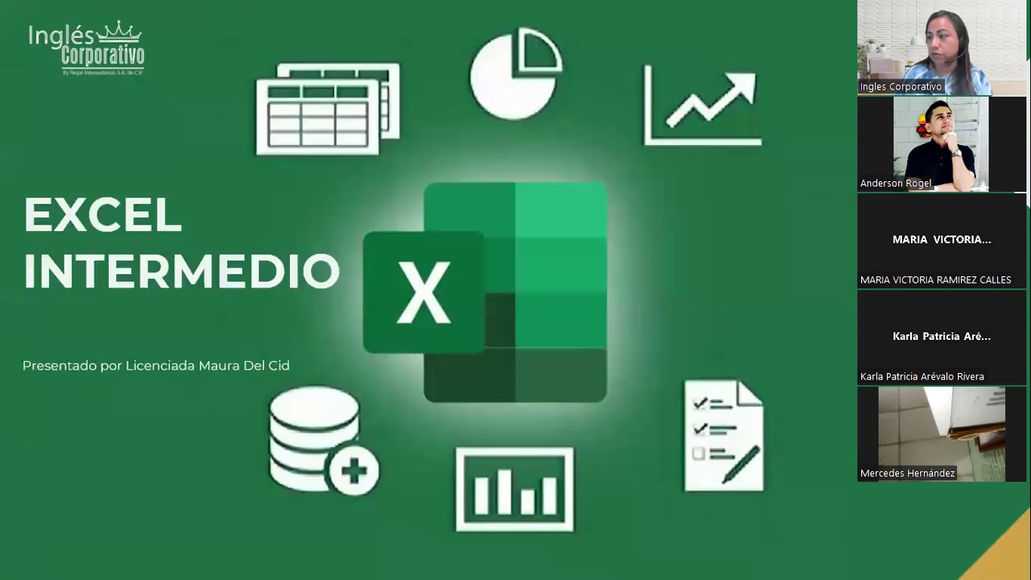
# Advance the slideshow past the Sesión 12 and Agenda slides to 'Crear índice de hojas'
pyautogui.click(531, 220)
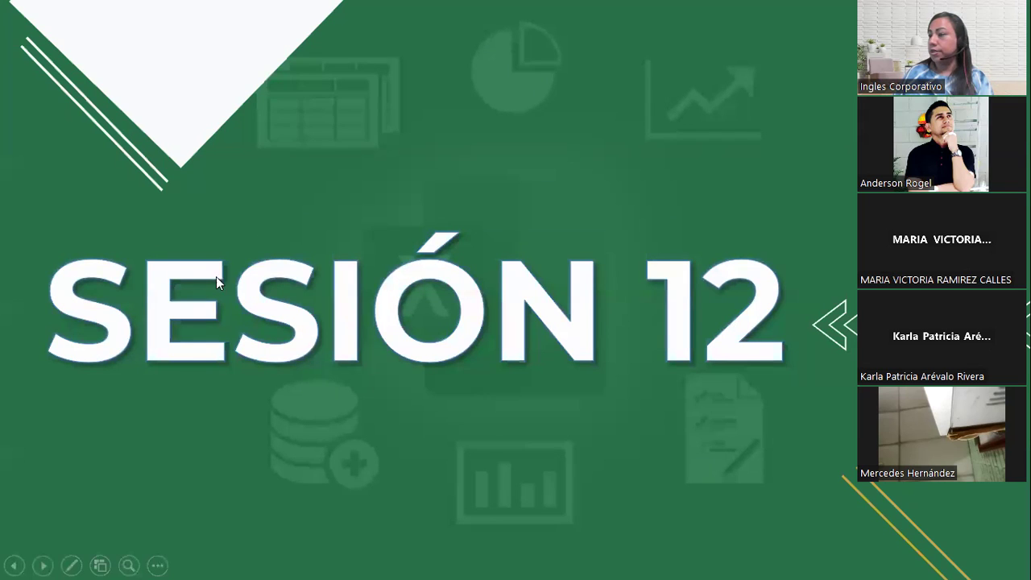
pyautogui.press('Right')
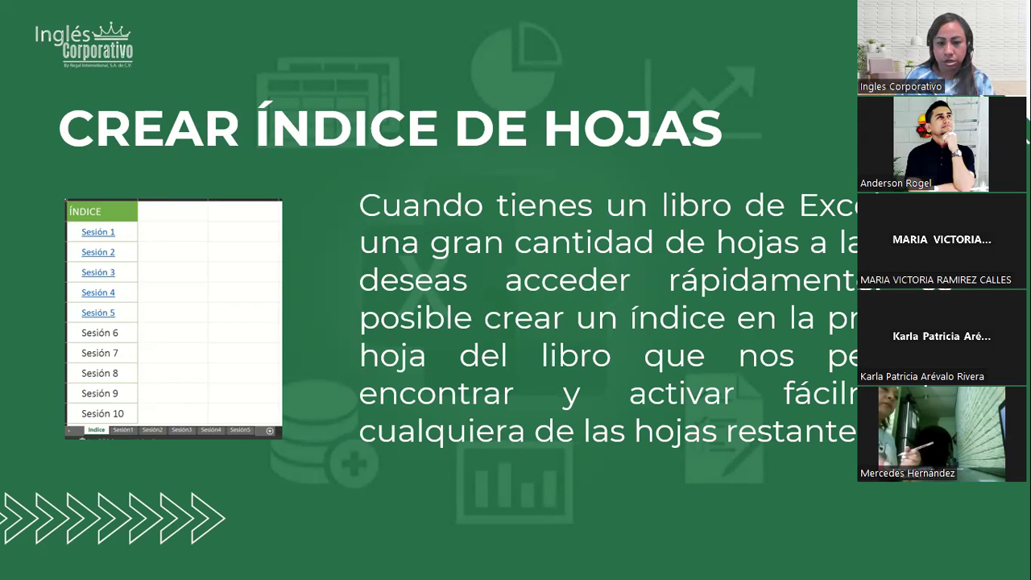
pyautogui.press('Left')
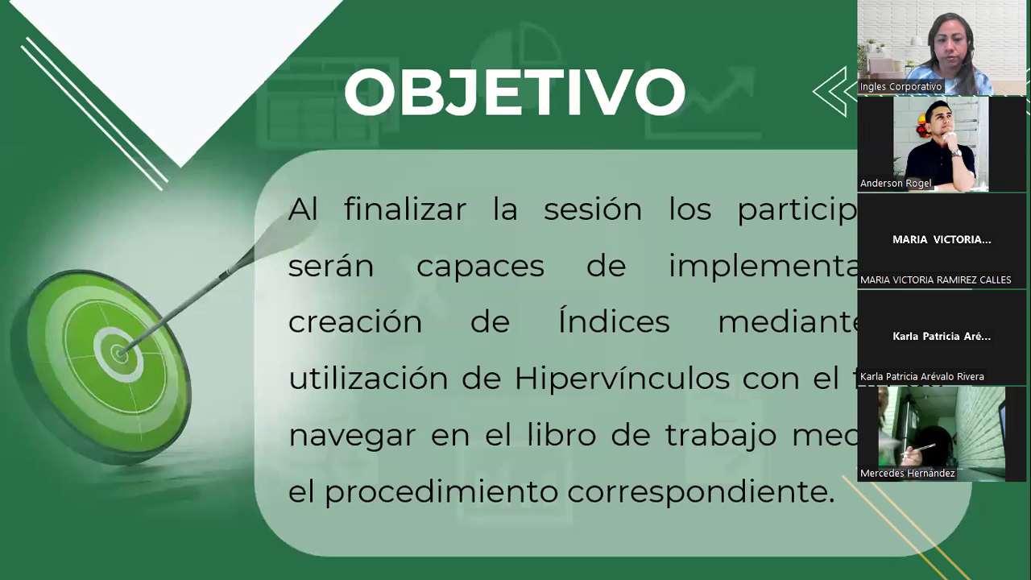
pyautogui.press('Right')
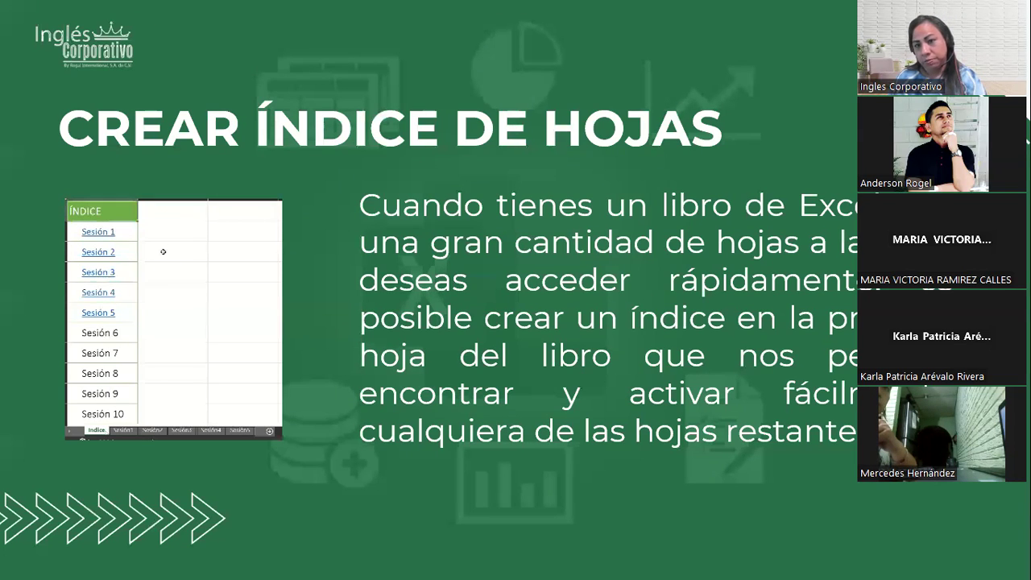
# Move past the hyperlink and Desarrollo slides, then switch to the Práctica Sesión 12 G6EXI workbook
pyautogui.press('Right')
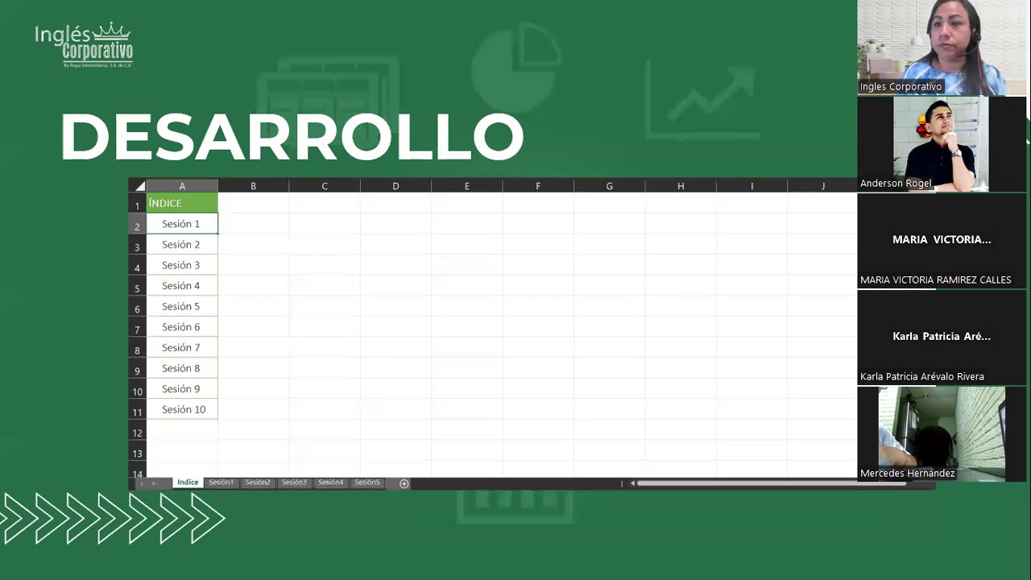
pyautogui.hotkey('alt', 'Tab')
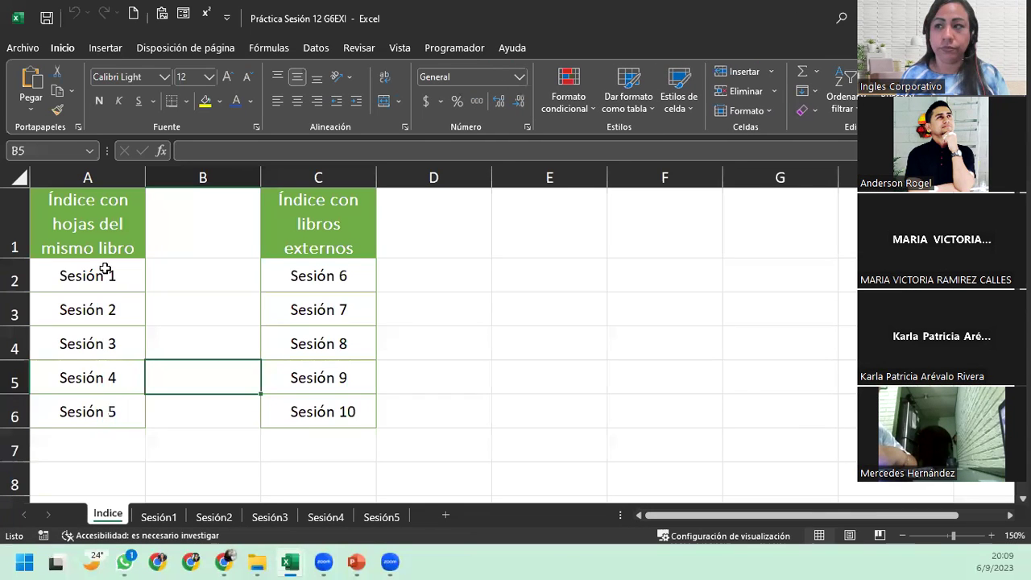
pyautogui.click(58, 274)
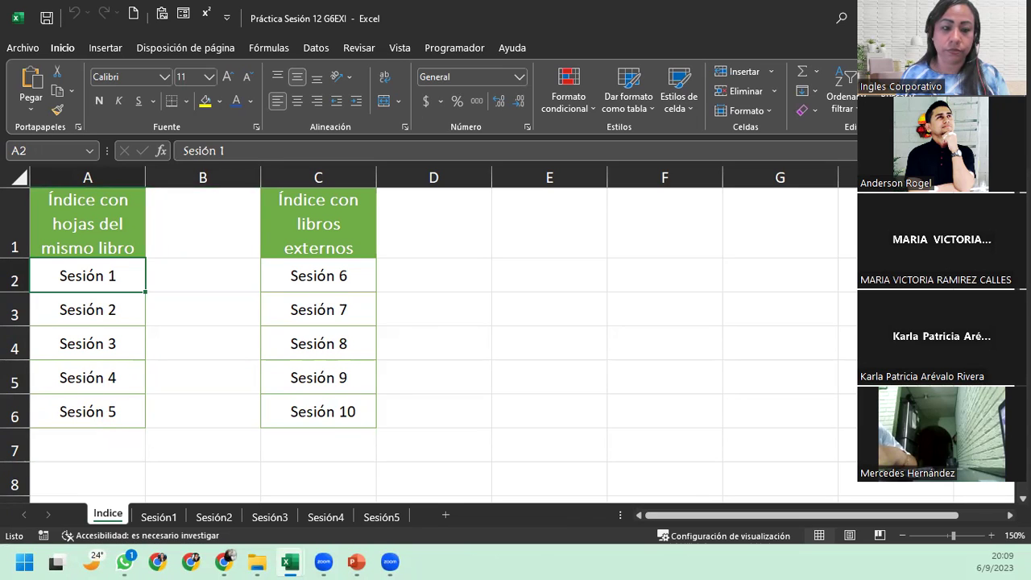
pyautogui.hotkey('alt', 'Tab')
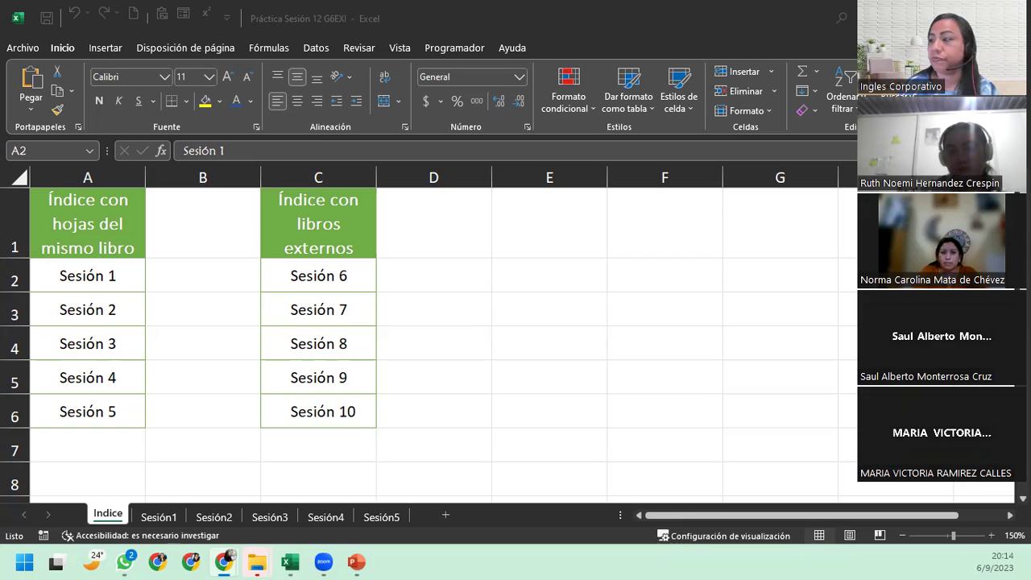
pyautogui.click(105, 267)
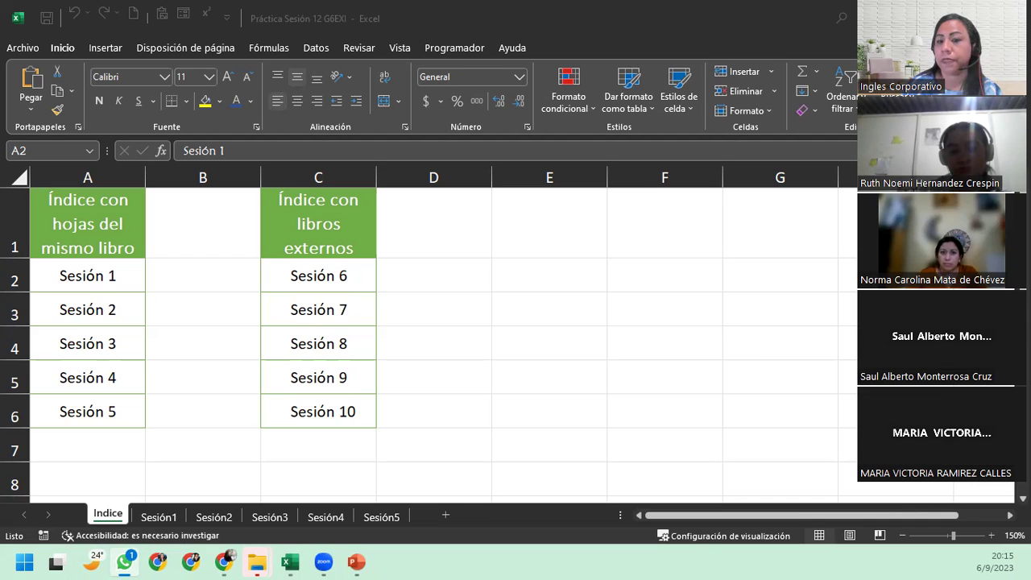
pyautogui.click(85, 274)
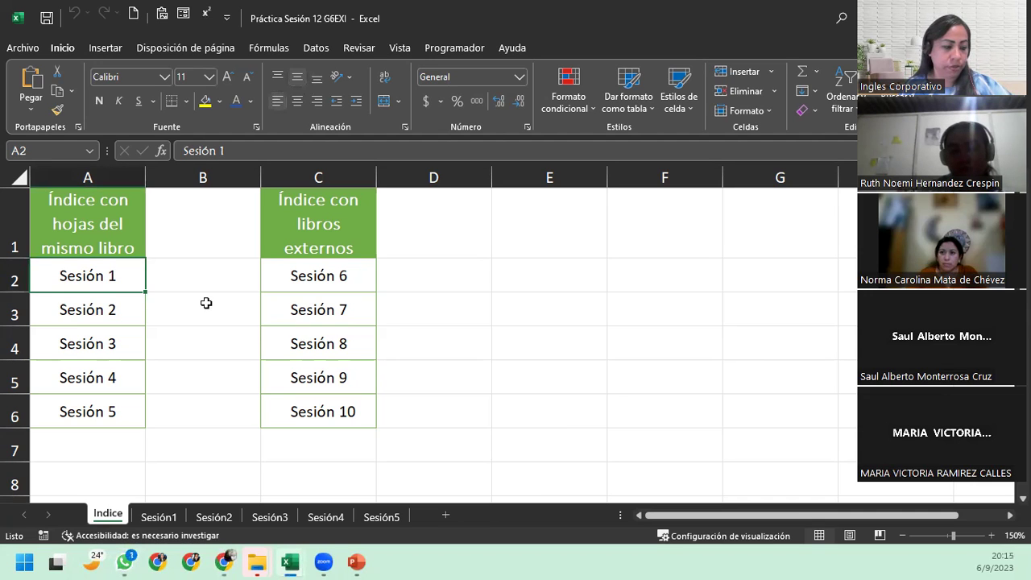
# Start a hyperlink on Sesión 1 in cell A2 targeting 'Lugar de este documento'
pyautogui.rightClick(127, 283)
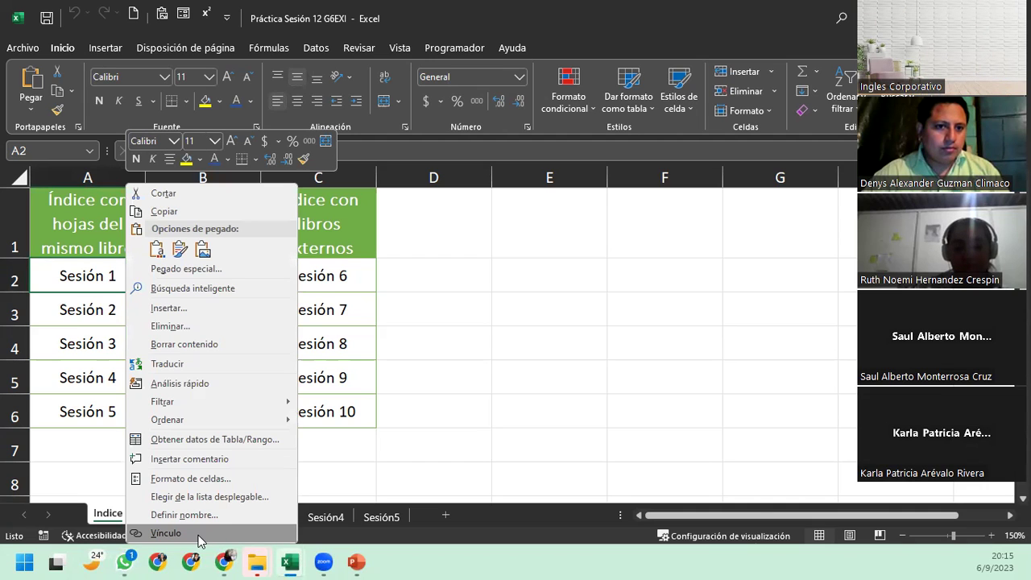
pyautogui.click(198, 534)
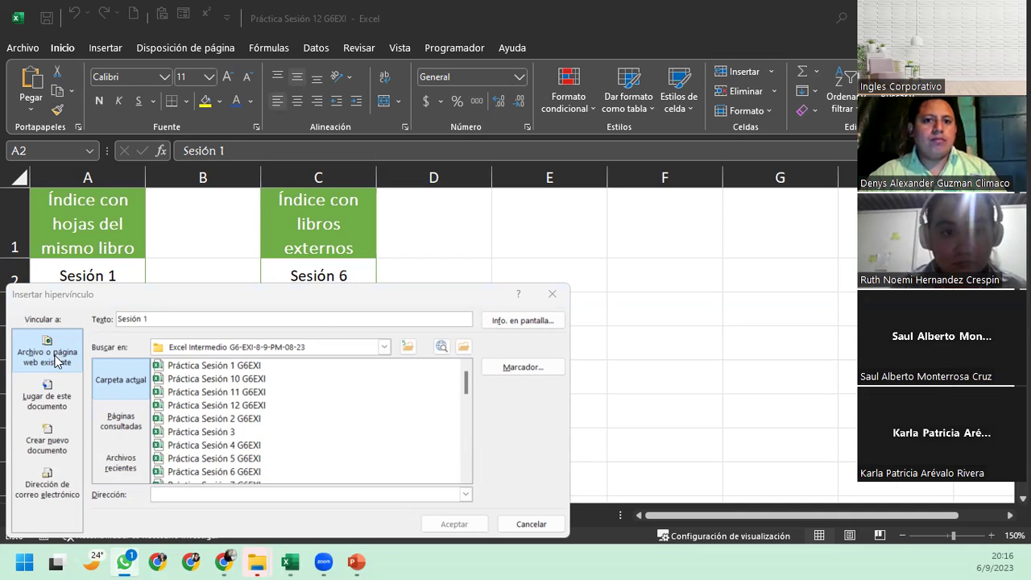
pyautogui.click(52, 398)
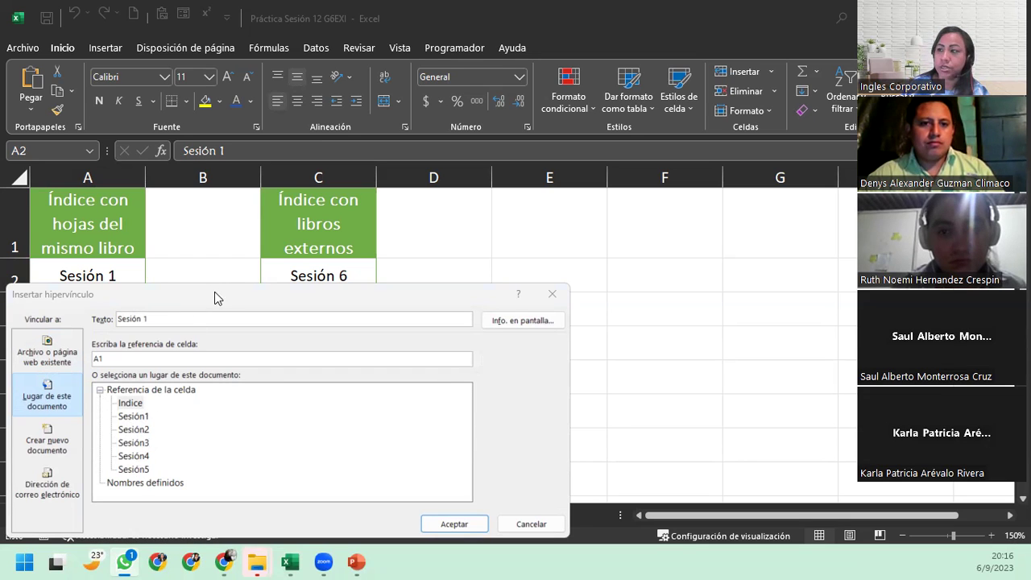
pyautogui.moveTo(237, 292); pyautogui.dragTo(393, 138)
pyautogui.moveTo(125, 561)
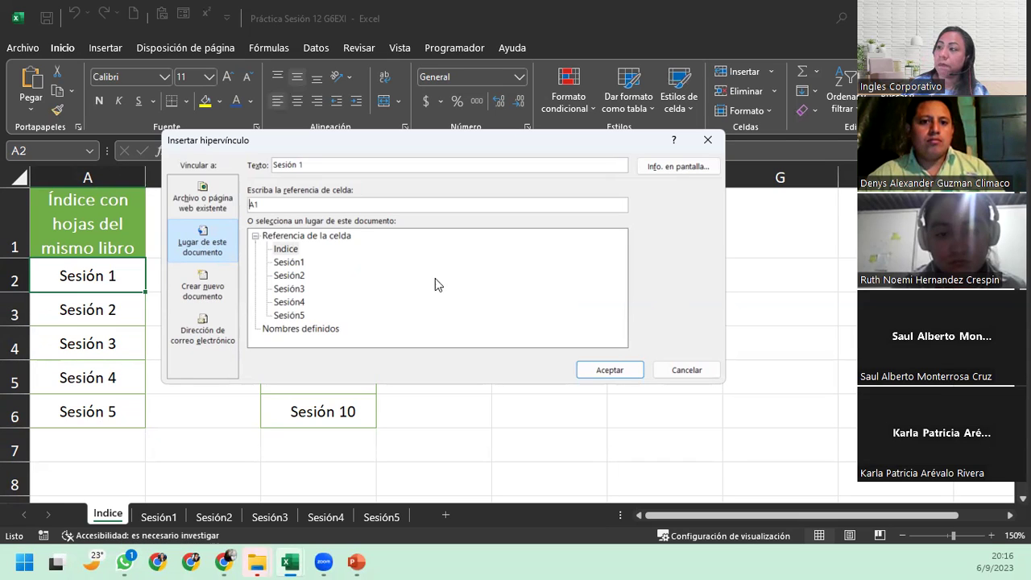
# Link Sesión 1 in A2 to cell A1 of the Sesión1 sheet
pyautogui.click(289, 261)
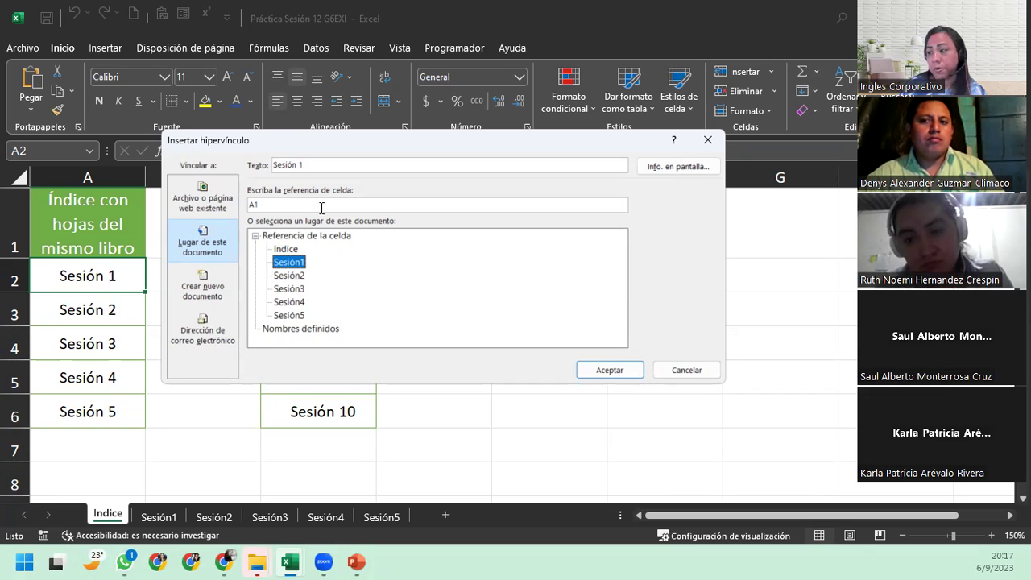
pyautogui.click(621, 372)
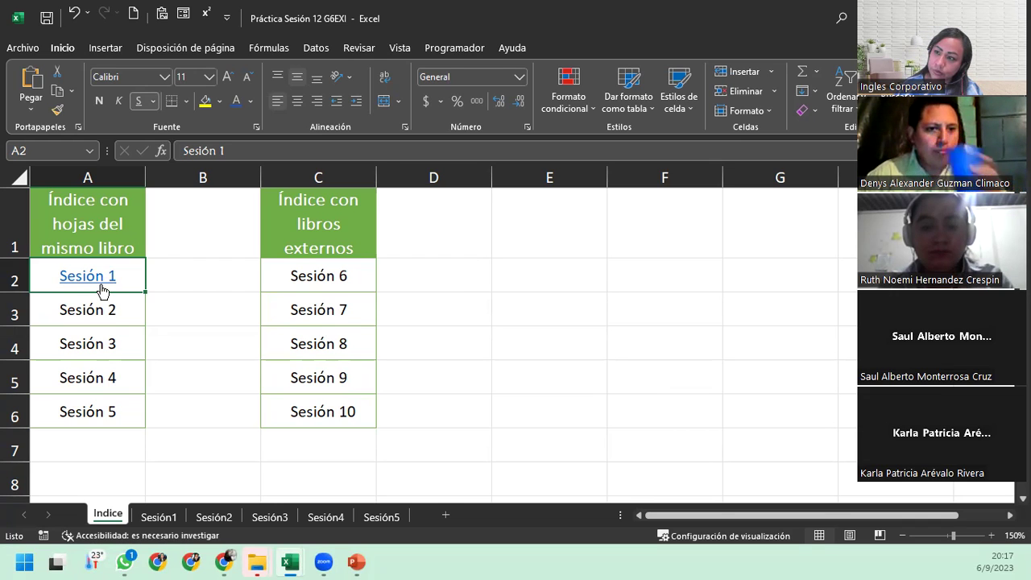
pyautogui.moveTo(102, 286)
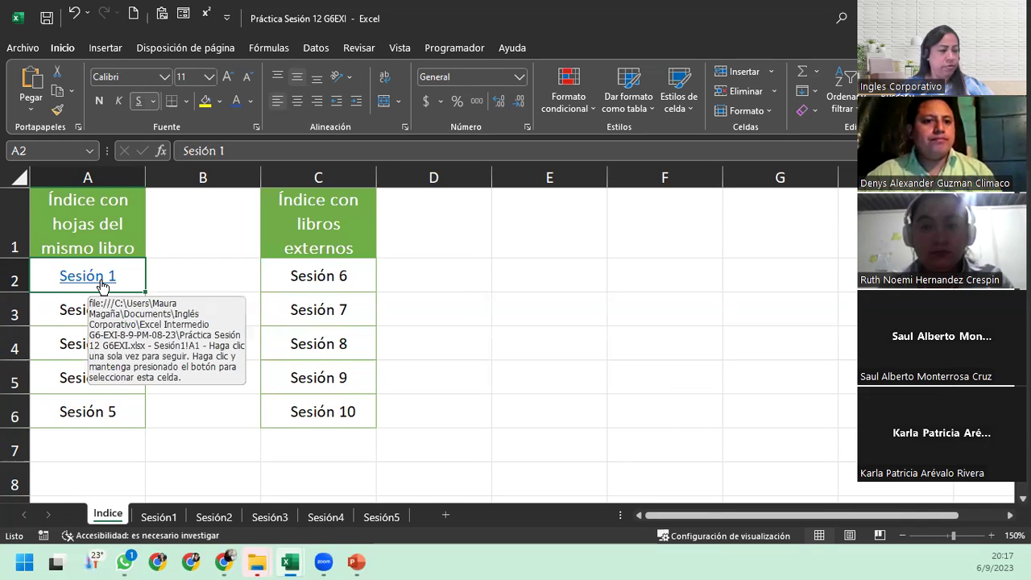
# Test the Sesión 1 link, then return to the index via the ÍNDICE button
pyautogui.click(102, 282)
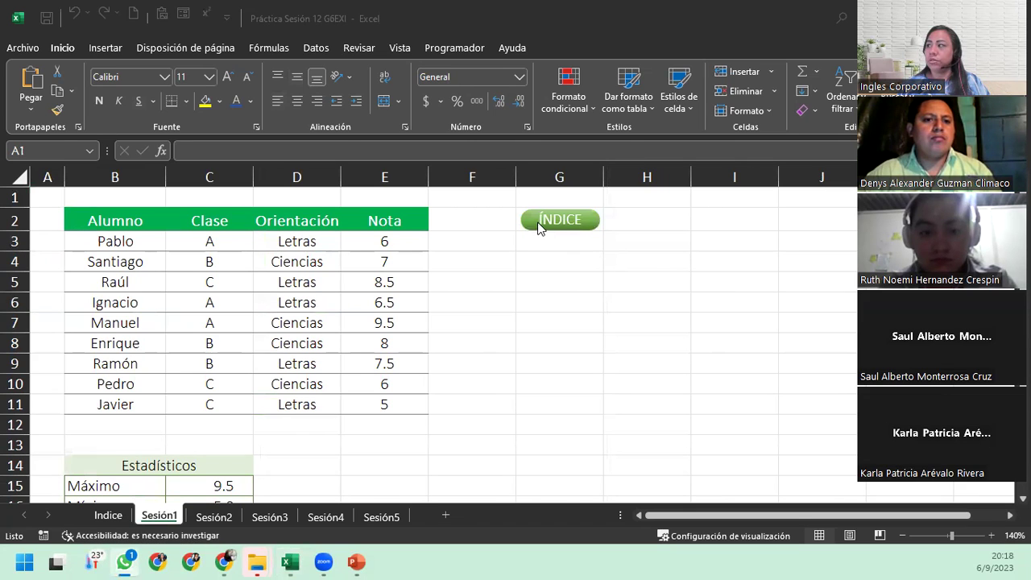
pyautogui.click(512, 240)
pyautogui.click(563, 222)
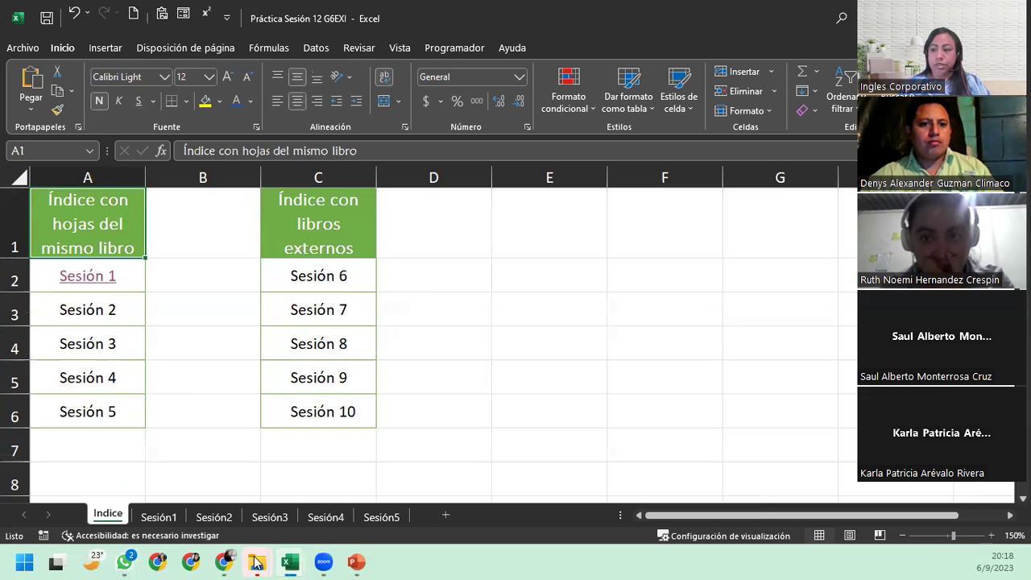
# Inspect the PROMEDIO row and average in I13 on Sesión2, then return to Indice
pyautogui.click(214, 517)
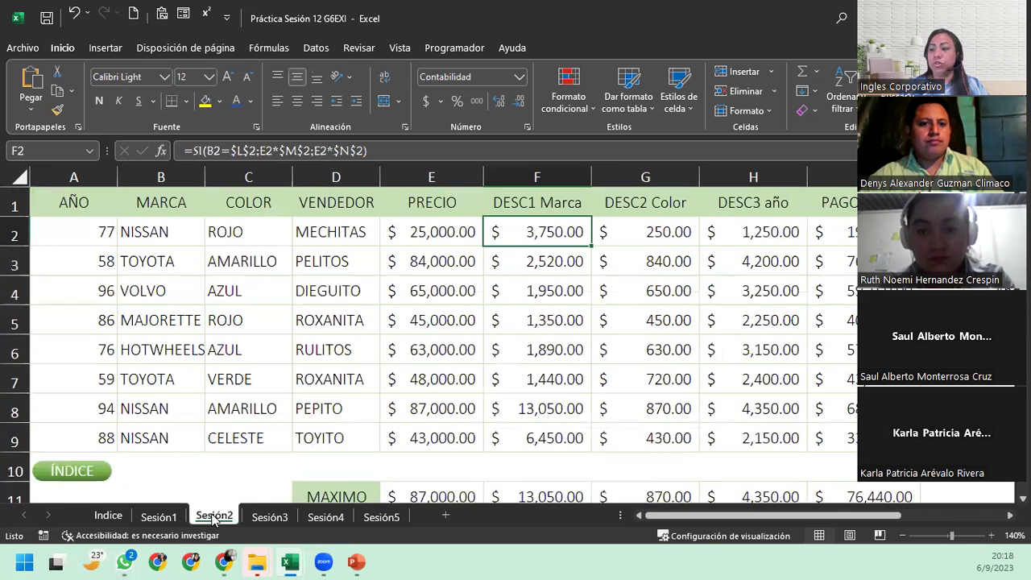
pyautogui.scroll(-2, 631, 362)
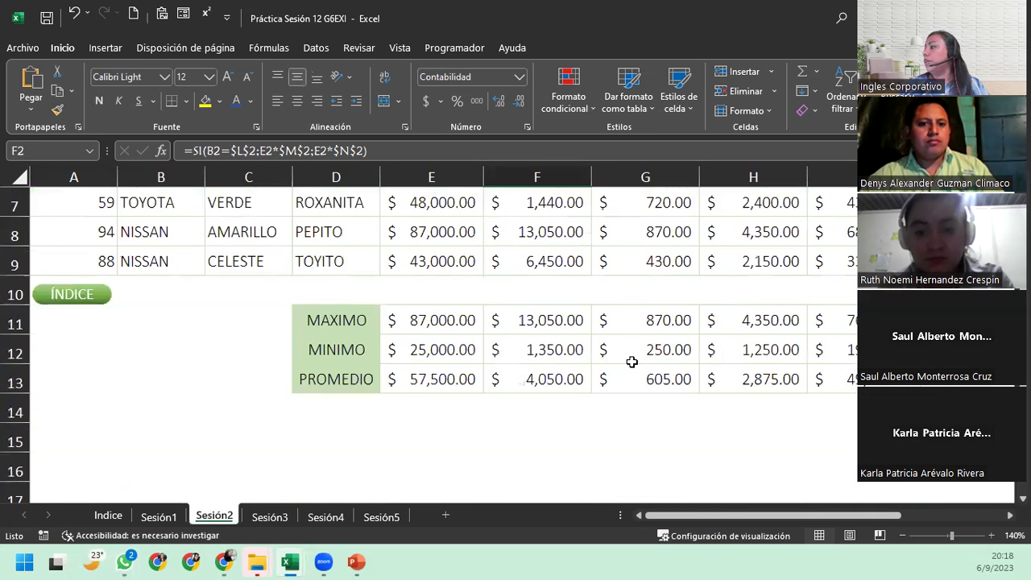
pyautogui.scroll(2, 632, 361)
pyautogui.scroll(1, 631, 362)
pyautogui.scroll(-1, 631, 362)
pyautogui.click(851, 465)
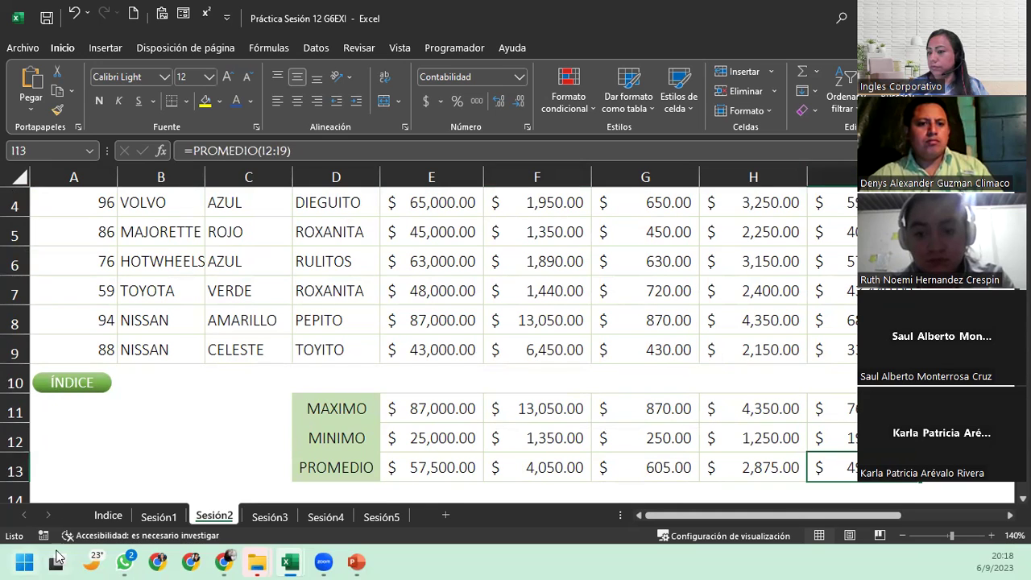
pyautogui.click(15, 471)
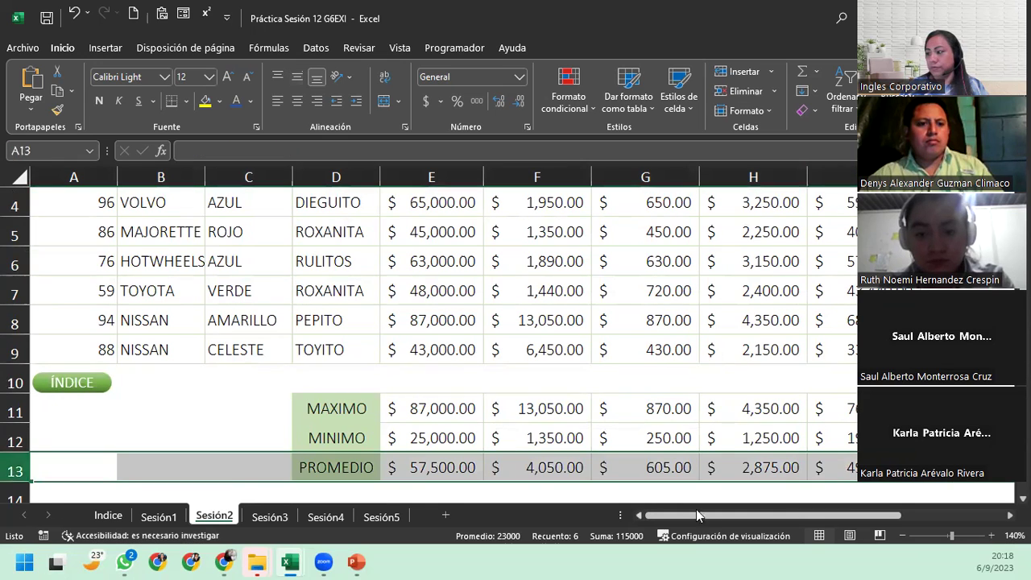
pyautogui.click(834, 460)
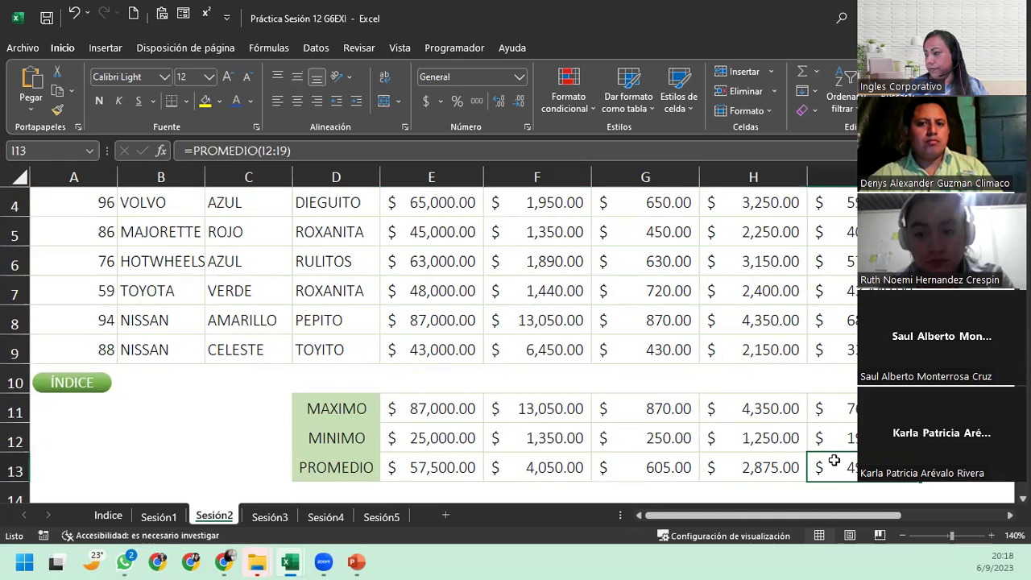
pyautogui.click(99, 517)
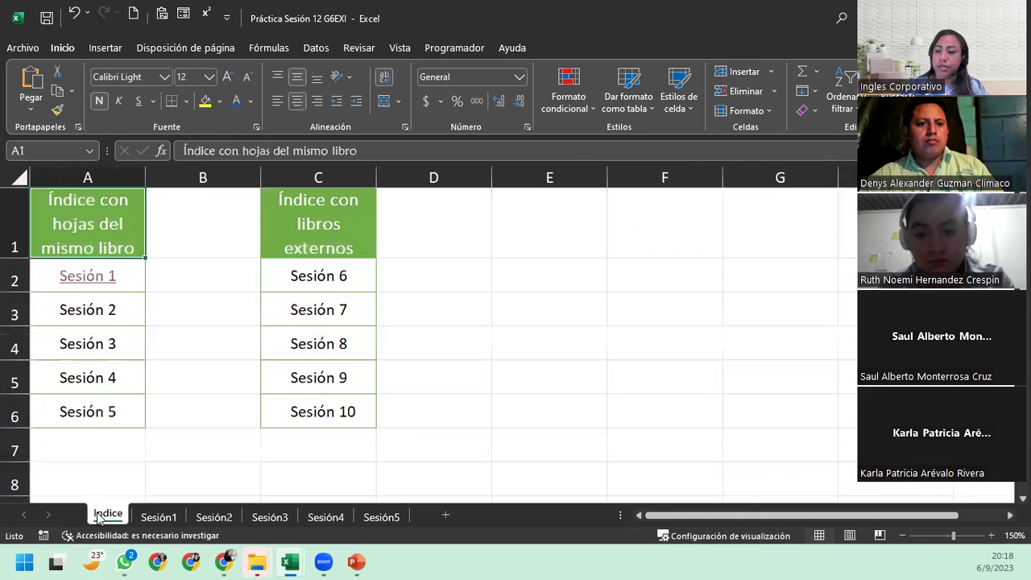
# Select Sesión 2 in A3 and open the Insertar hipervínculo dialog from Insertar > Vínculo
pyautogui.click(121, 307)
pyautogui.rightClick(121, 306)
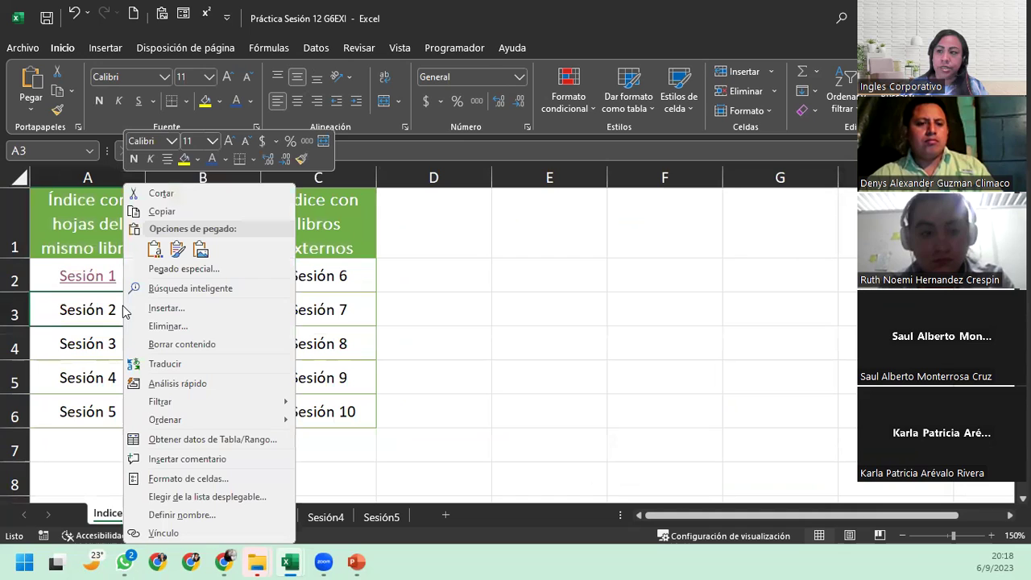
pyautogui.press('Escape')
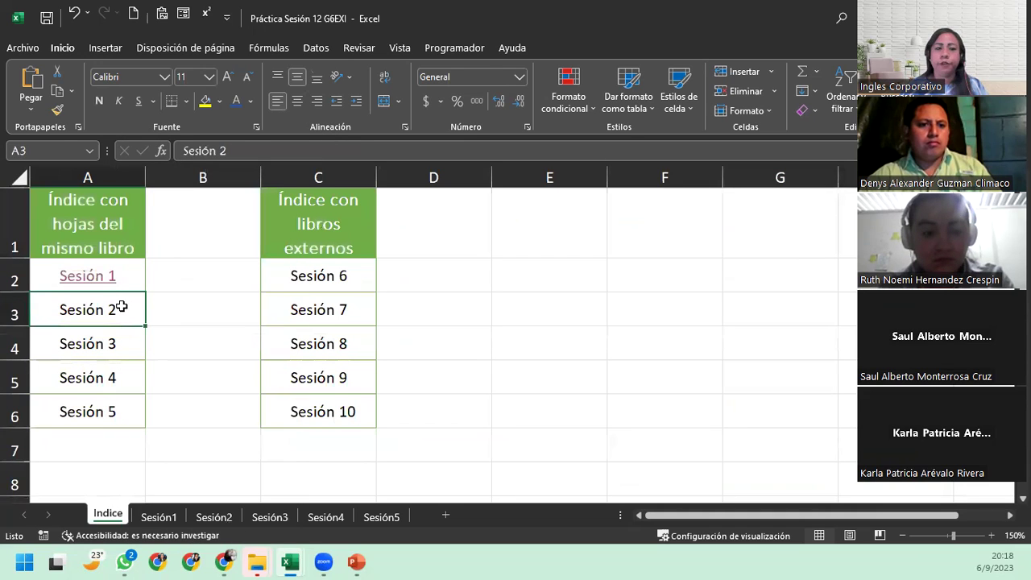
pyautogui.click(119, 48)
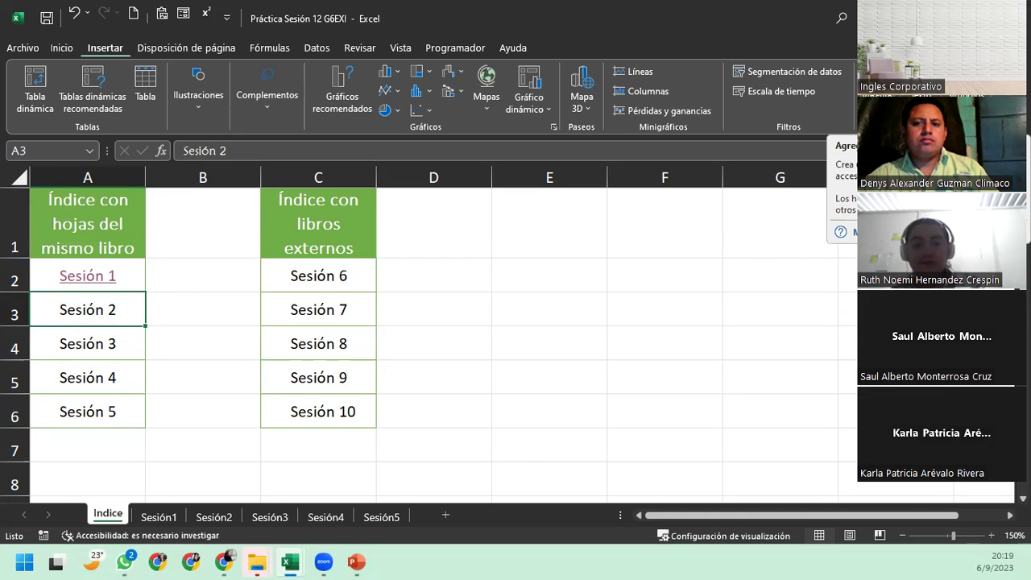
pyautogui.click(878, 89)
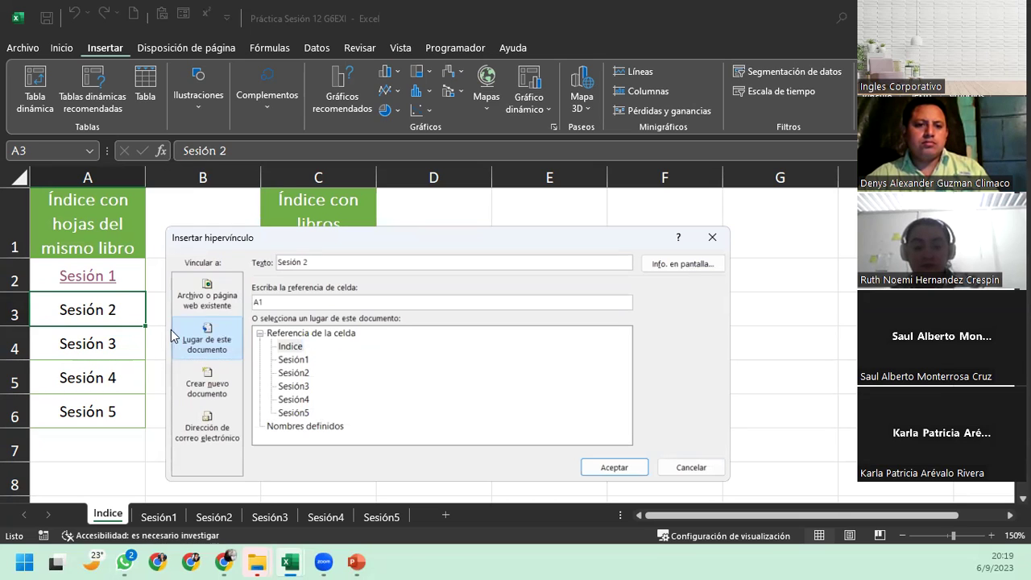
# Link Sesión 2 to cell G13 on the Sesión2 sheet
pyautogui.click(291, 373)
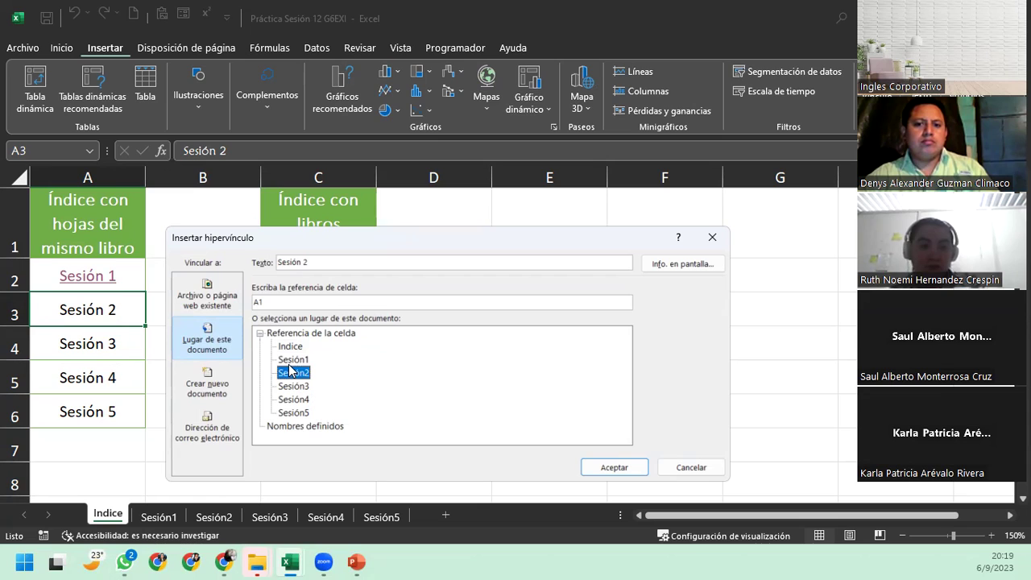
pyautogui.click(304, 301)
pyautogui.doubleClick(258, 301)
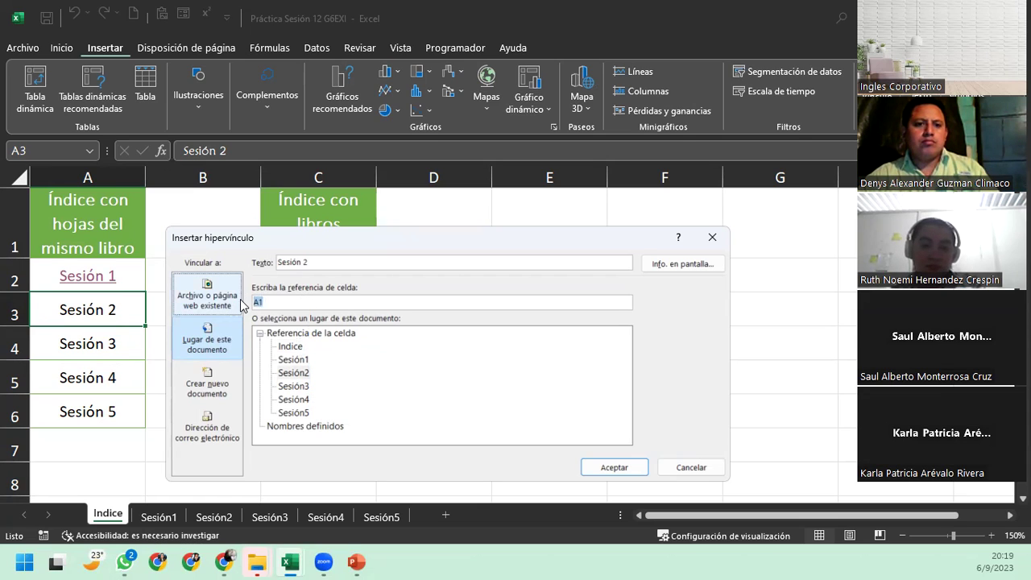
pyautogui.write('g13')
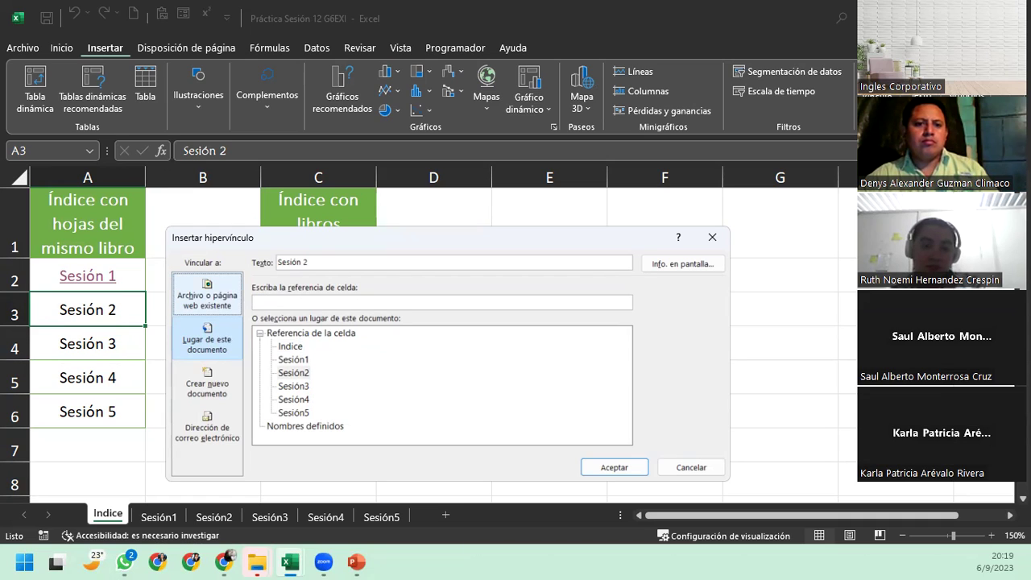
pyautogui.write('G1')
pyautogui.write('3')
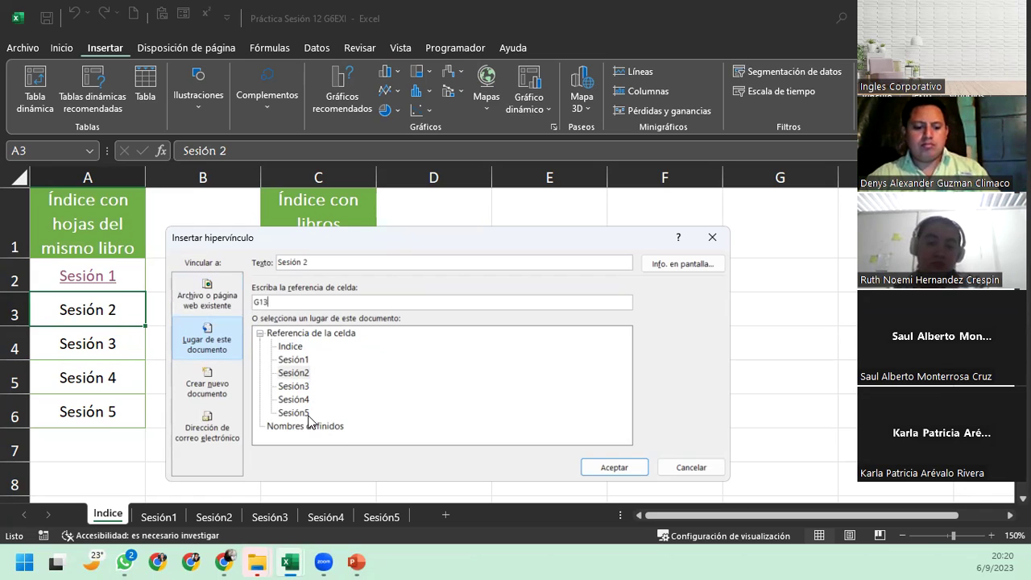
pyautogui.click(306, 374)
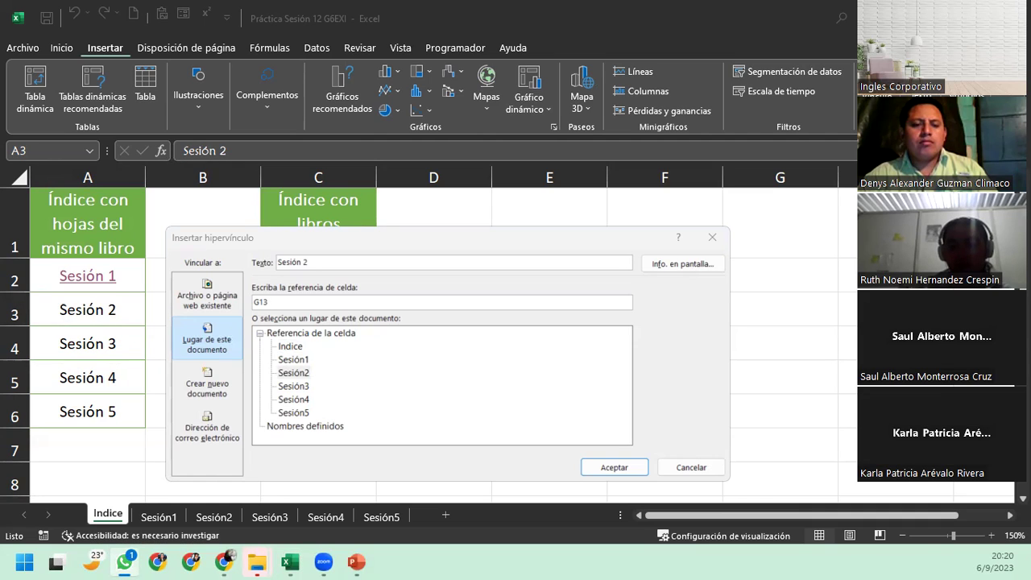
pyautogui.click(617, 467)
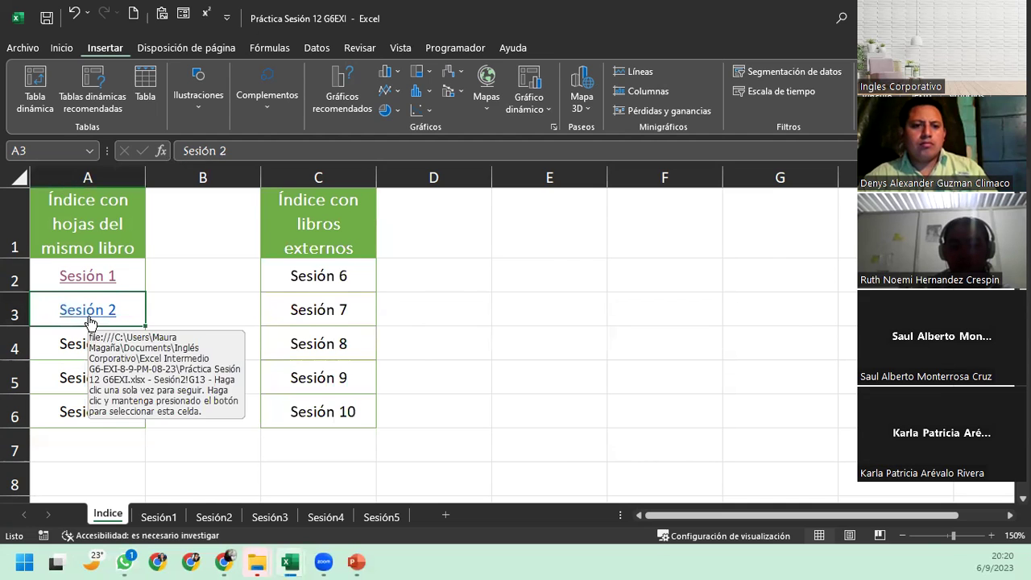
pyautogui.click(89, 314)
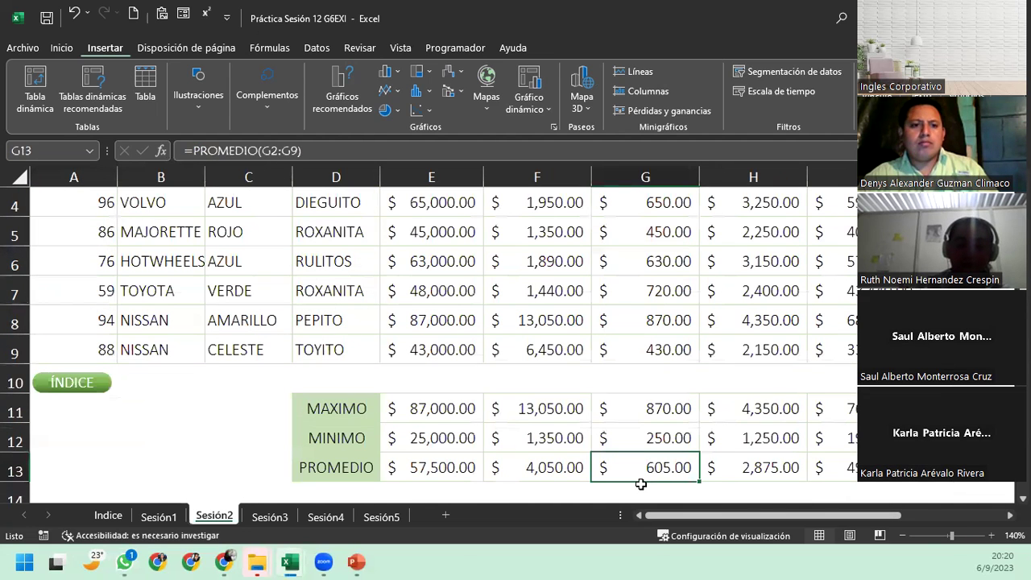
pyautogui.scroll(1, 647, 426)
pyautogui.scroll(-2, 647, 426)
pyautogui.scroll(2, 656, 427)
pyautogui.scroll(-1, 814, 402)
pyautogui.scroll(1, 816, 400)
pyautogui.click(831, 438)
pyautogui.click(830, 467)
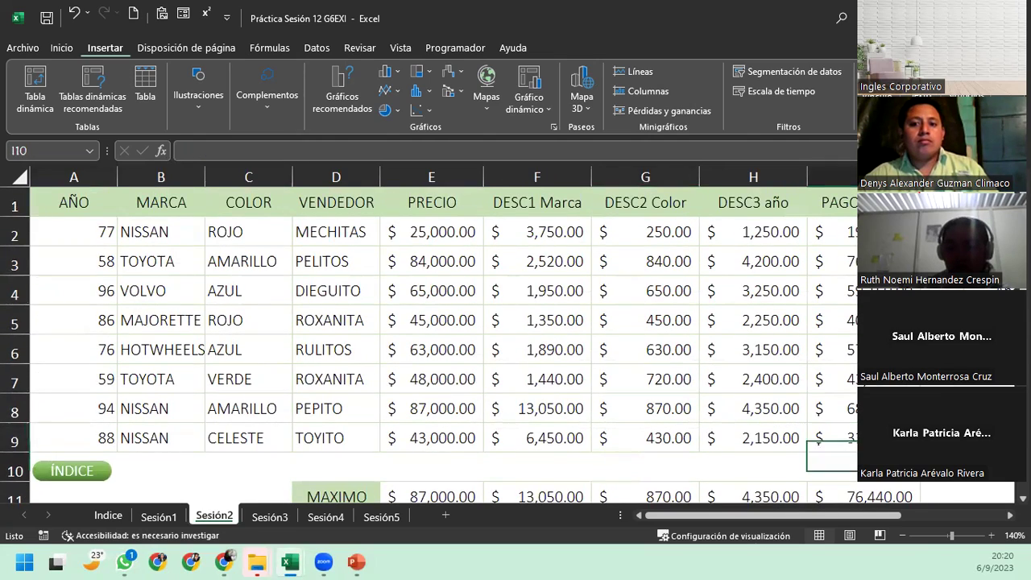
pyautogui.scroll(-1, 831, 451)
pyautogui.click(831, 408)
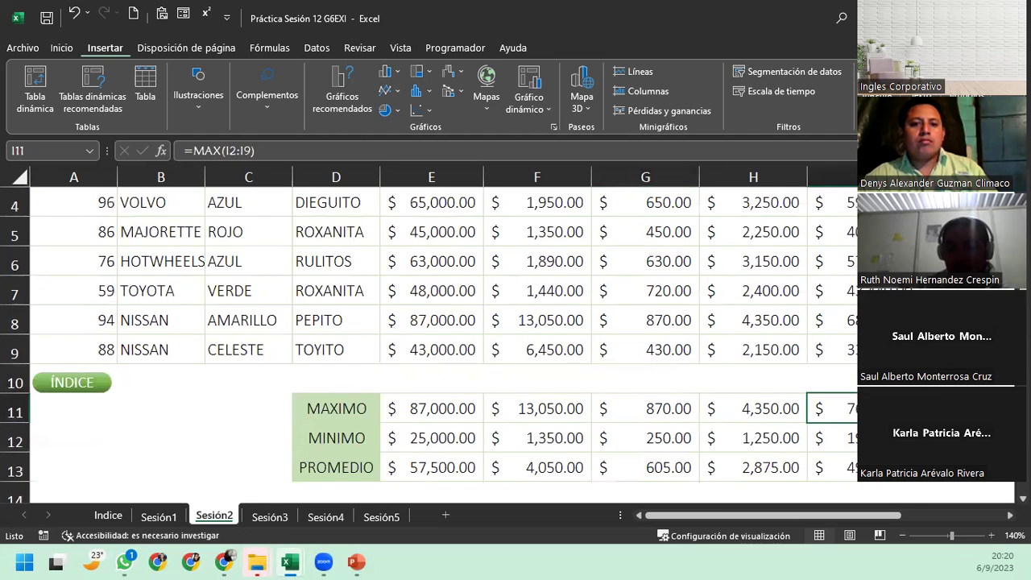
pyautogui.scroll(-1, 435, 339)
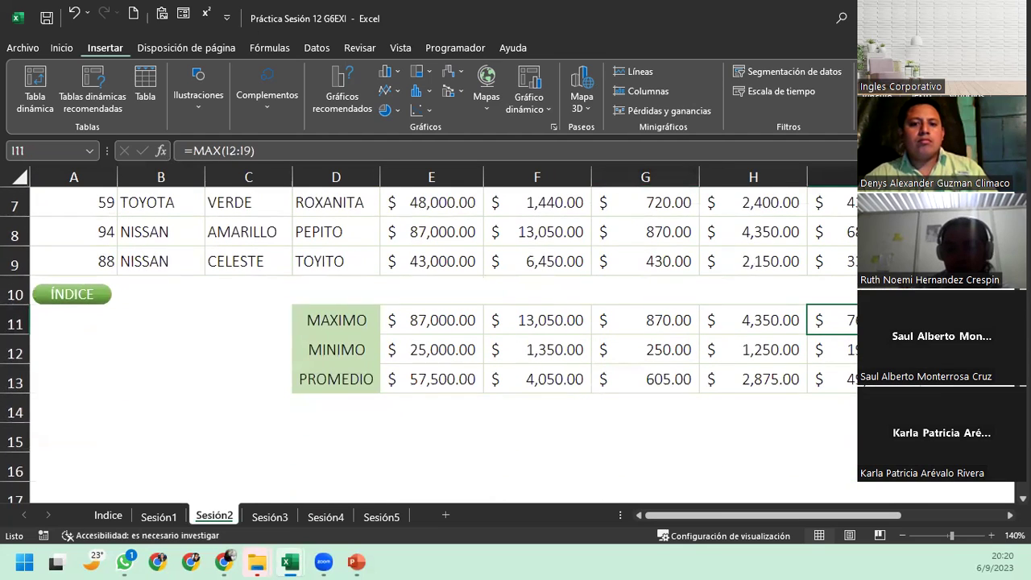
pyautogui.click(831, 379)
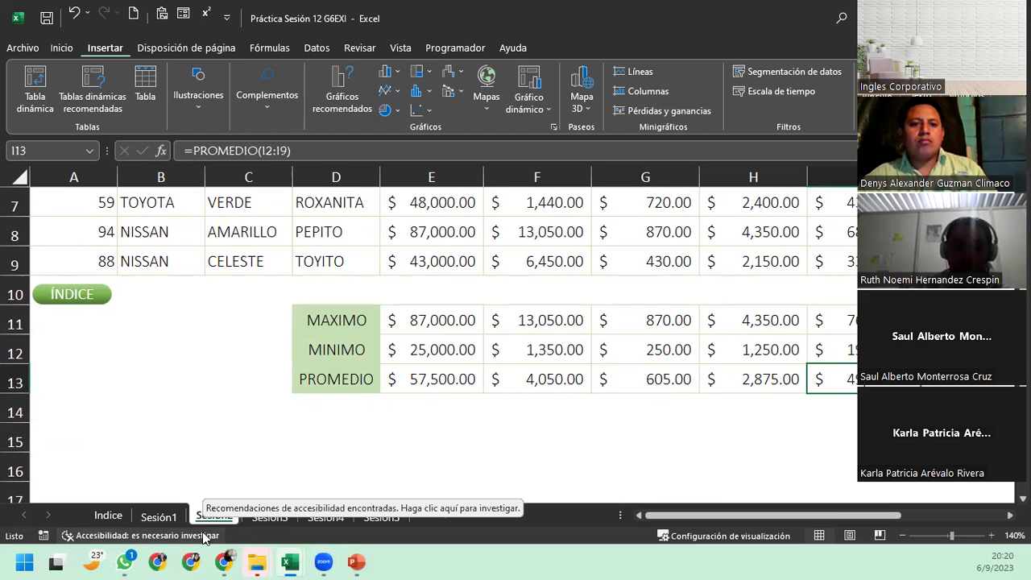
pyautogui.click(105, 515)
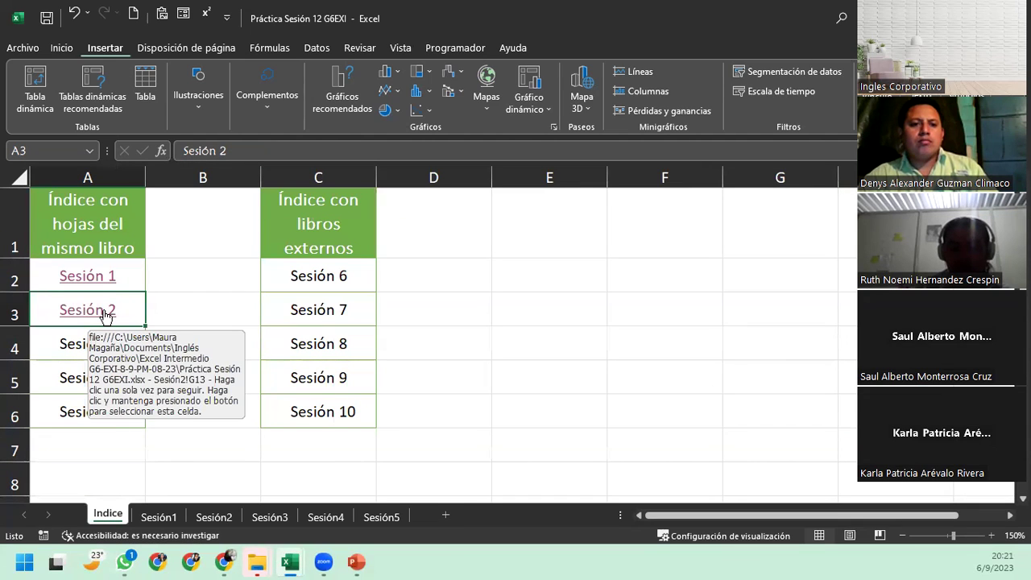
# Edit the Sesión 2 hyperlink so its target cell changes from G13 to I13
pyautogui.rightClick(106, 313)
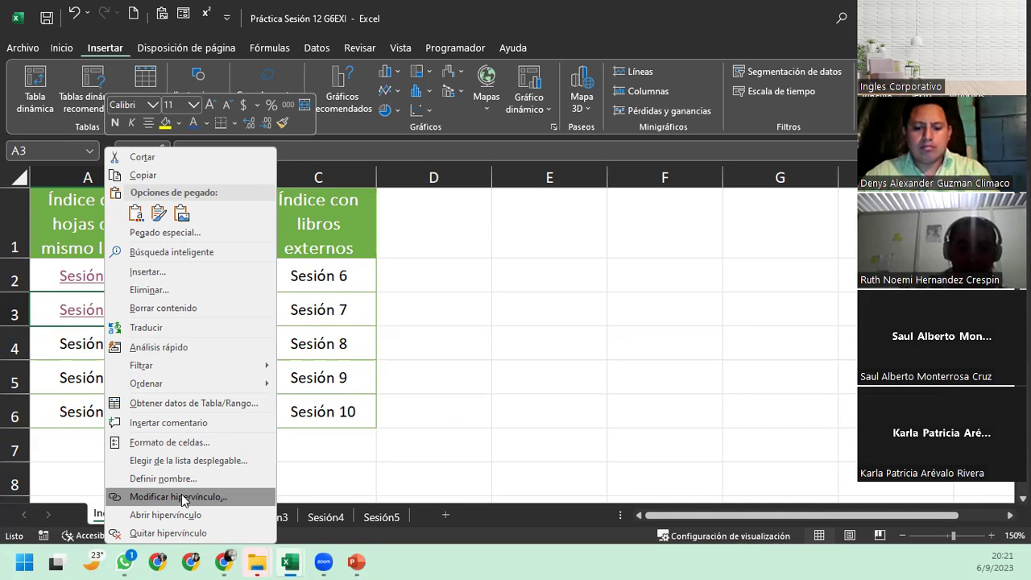
pyautogui.click(183, 496)
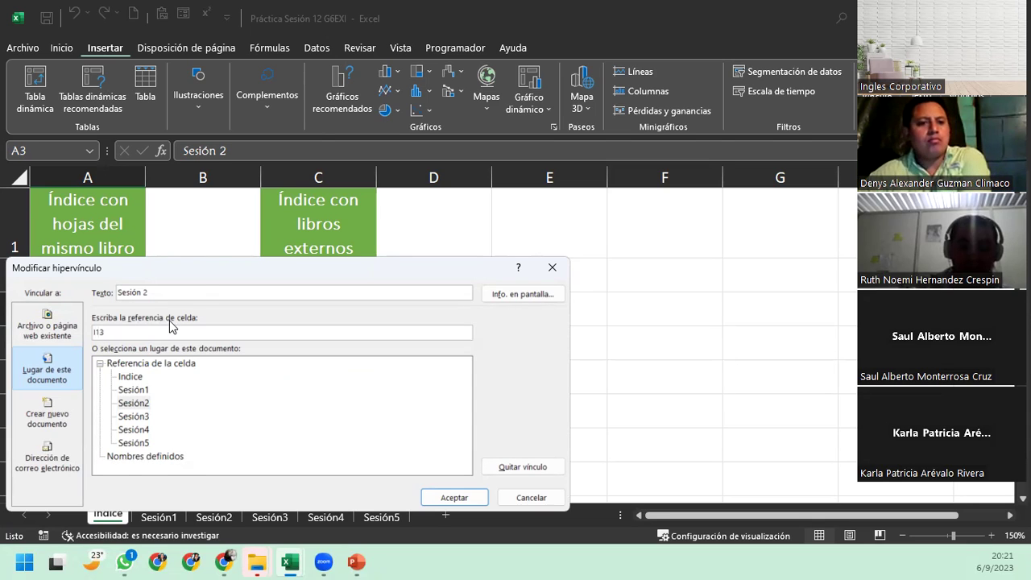
pyautogui.moveTo(210, 270); pyautogui.dragTo(282, 261)
pyautogui.write('I1')
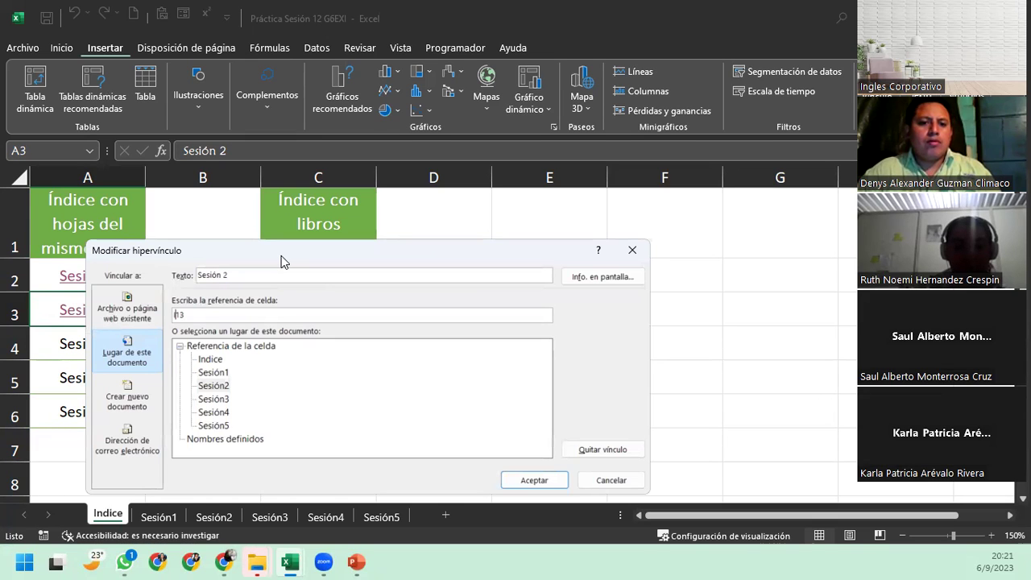
pyautogui.click(533, 480)
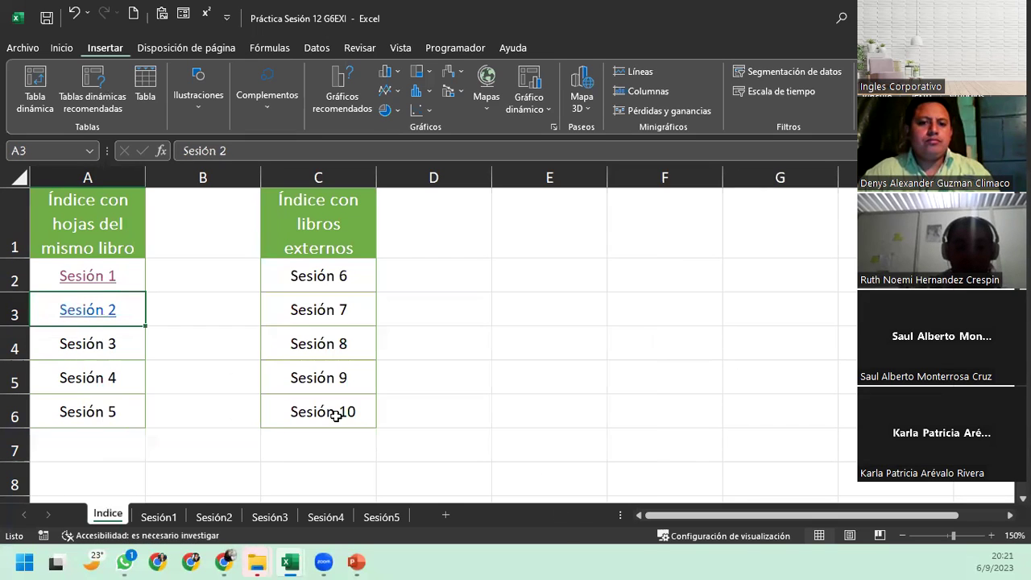
# Follow the Sesión 2 link to Sesión2's I13, then jump back to the Indice sheet
pyautogui.click(85, 319)
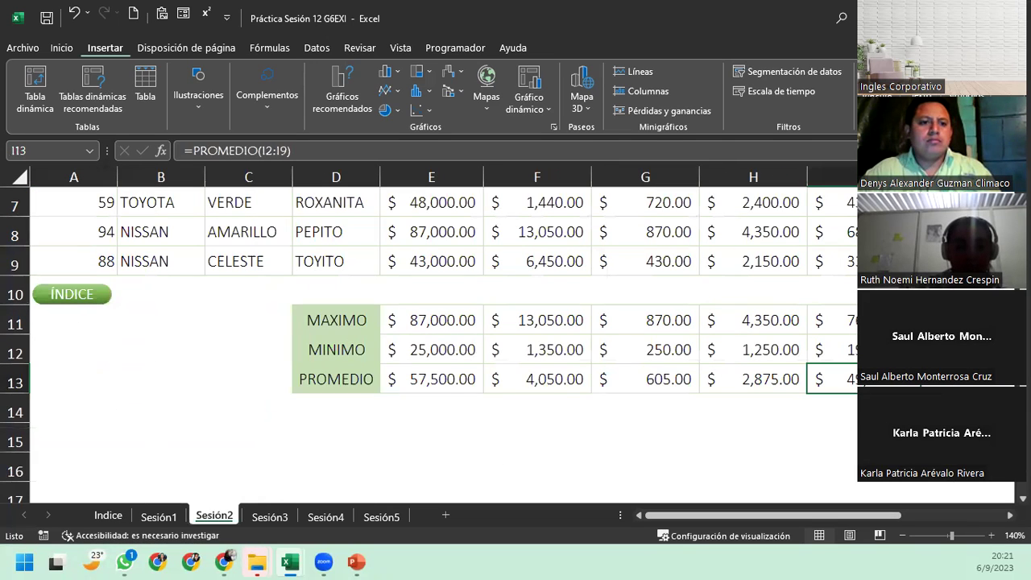
pyautogui.click(124, 562)
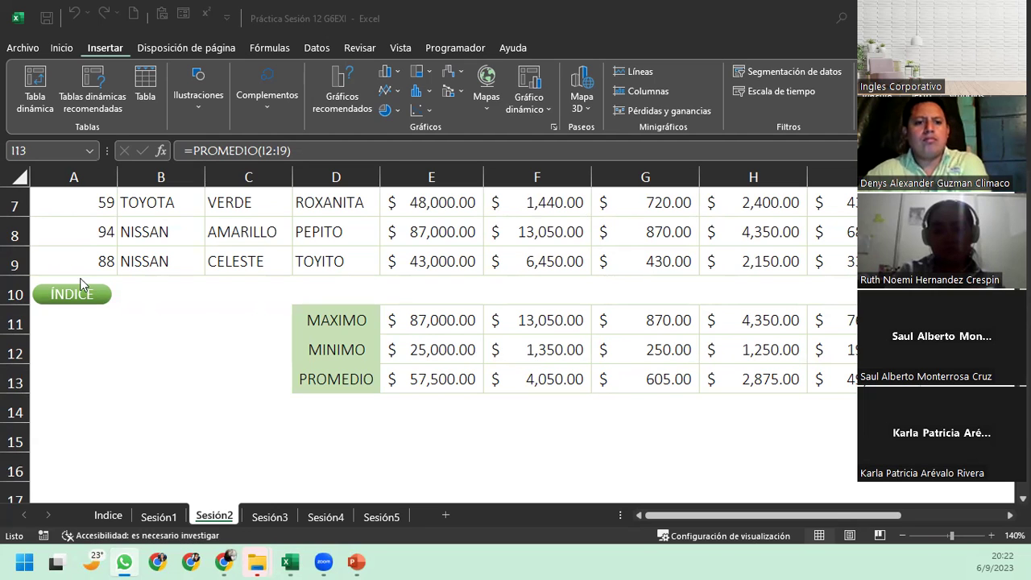
pyautogui.click(88, 301)
pyautogui.click(88, 300)
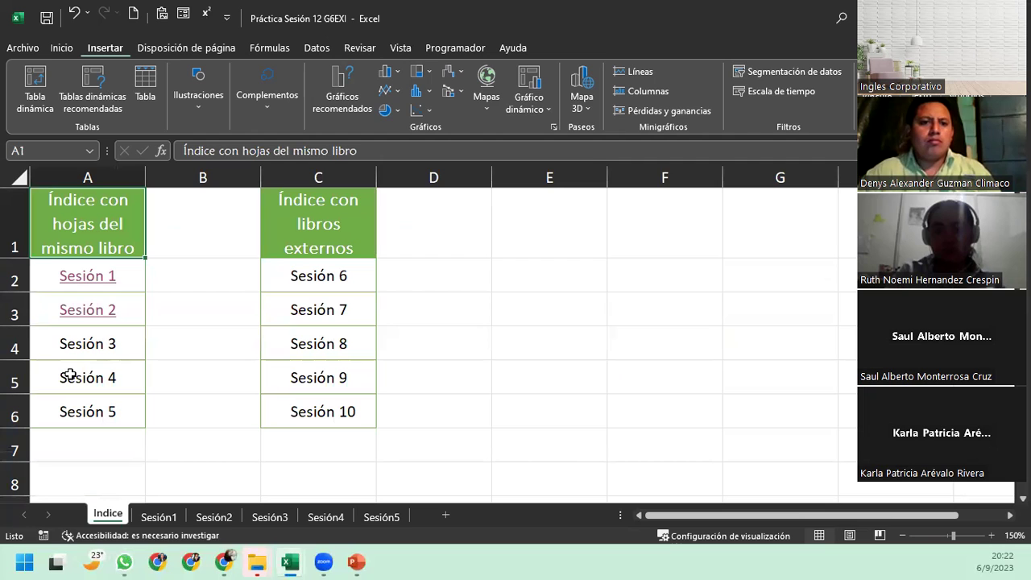
pyautogui.click(262, 519)
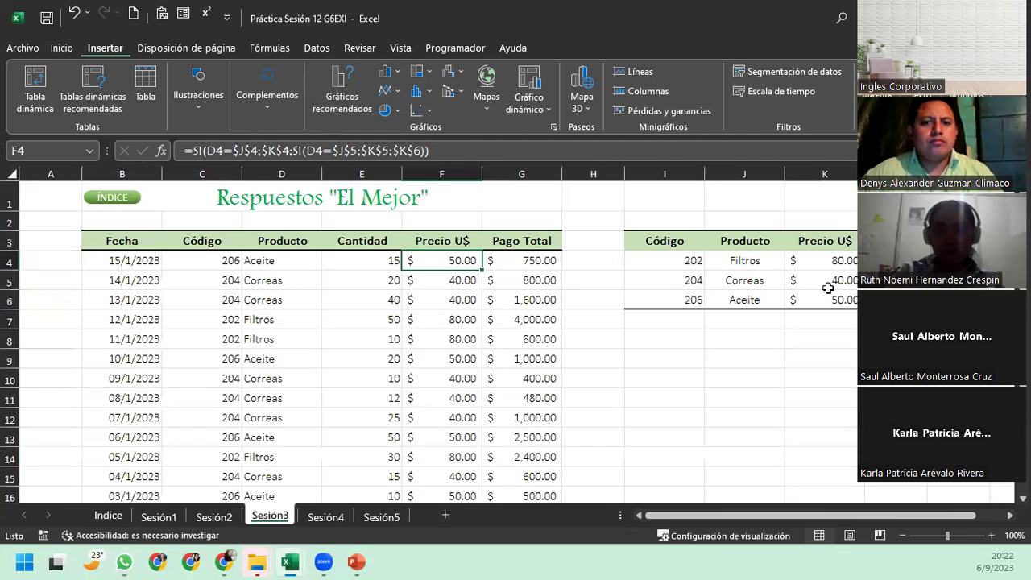
pyautogui.click(666, 259)
pyautogui.scroll(-5, 520, 348)
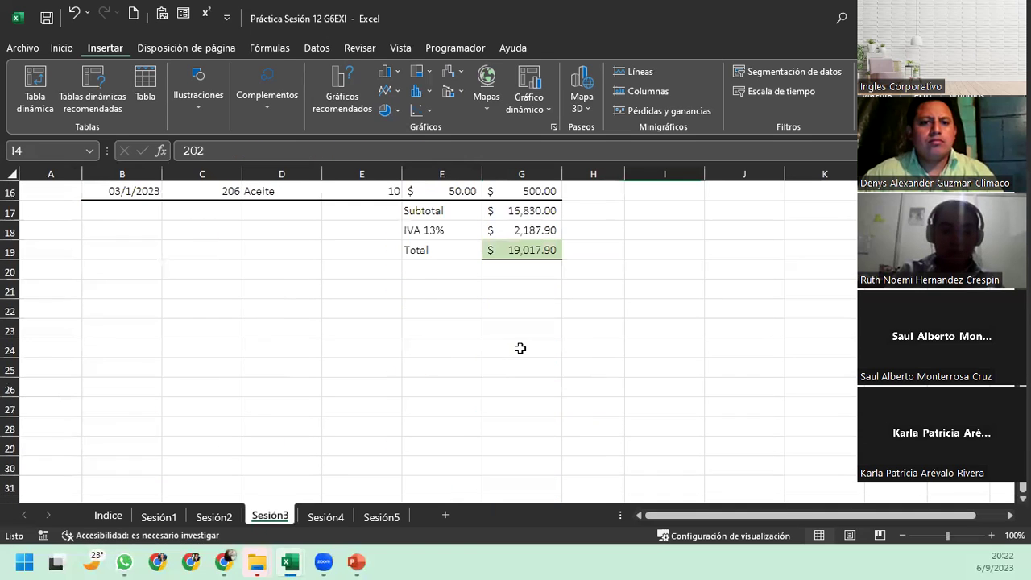
pyautogui.click(500, 250)
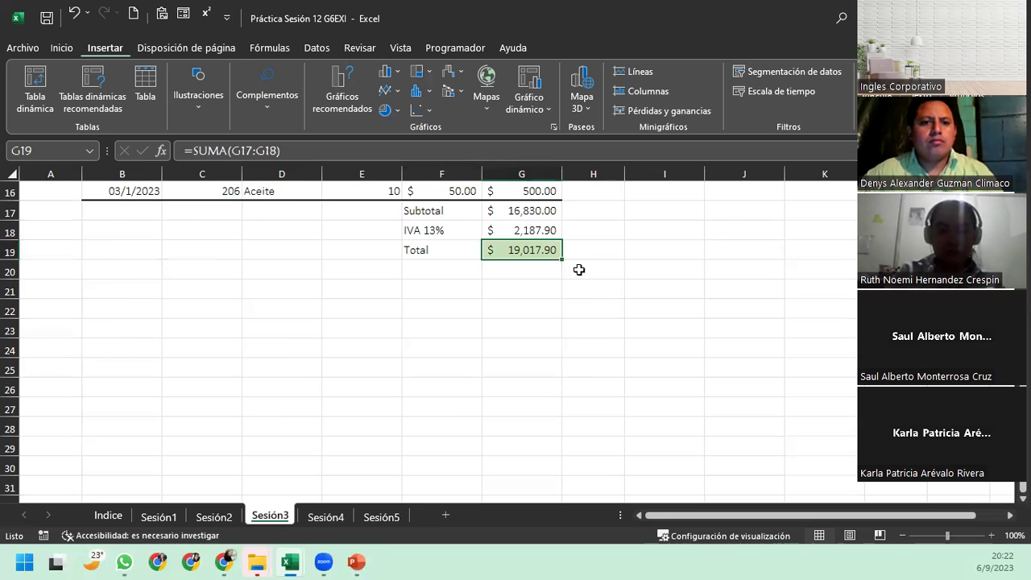
pyautogui.scroll(3, 522, 333)
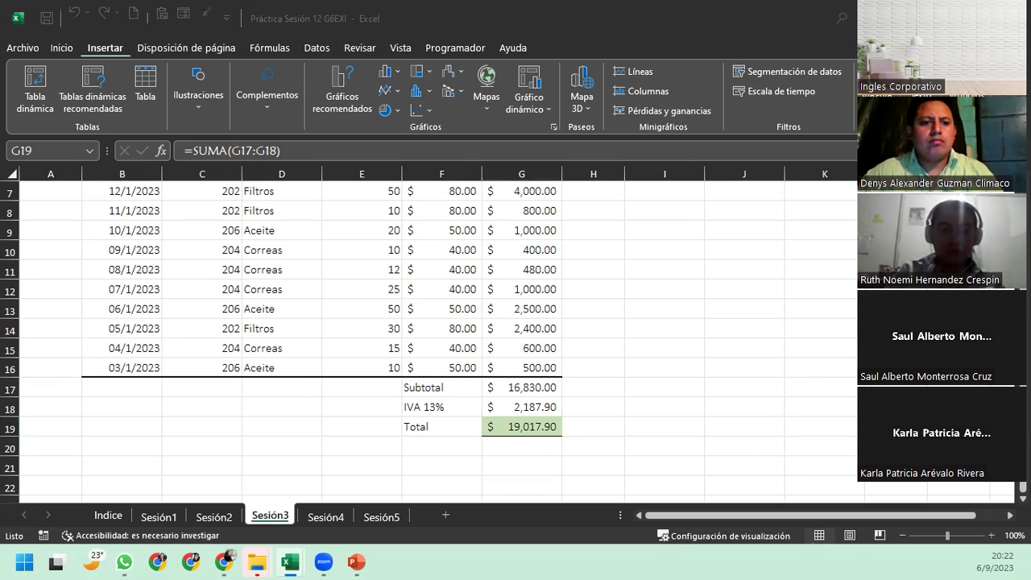
pyautogui.scroll(2, 507, 290)
pyautogui.scroll(-3, 510, 293)
pyautogui.scroll(3, 503, 298)
pyautogui.click(105, 516)
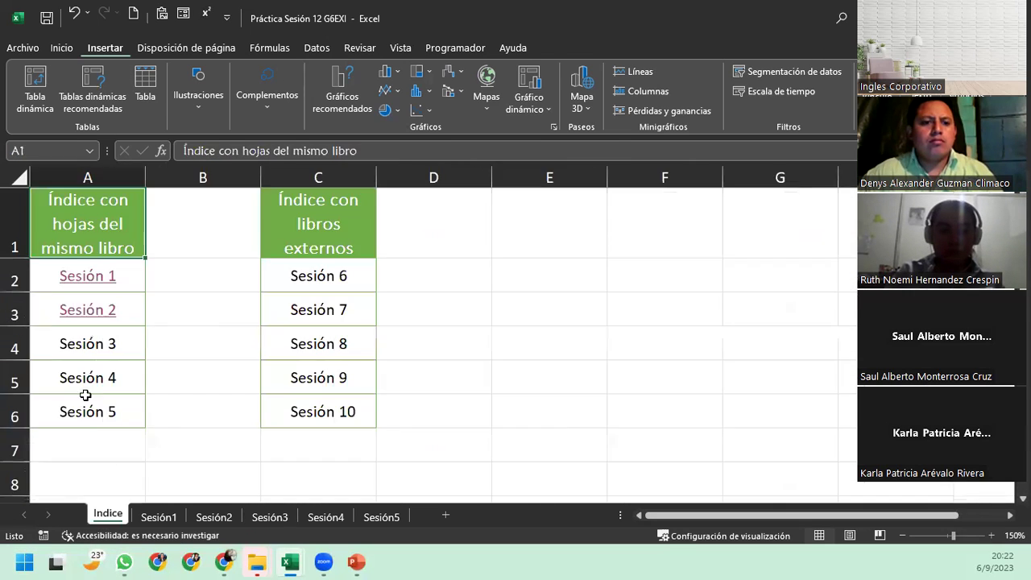
# Link Sesión 3 in A4 to the Total cell G19 on the Sesión3 sheet
pyautogui.rightClick(83, 347)
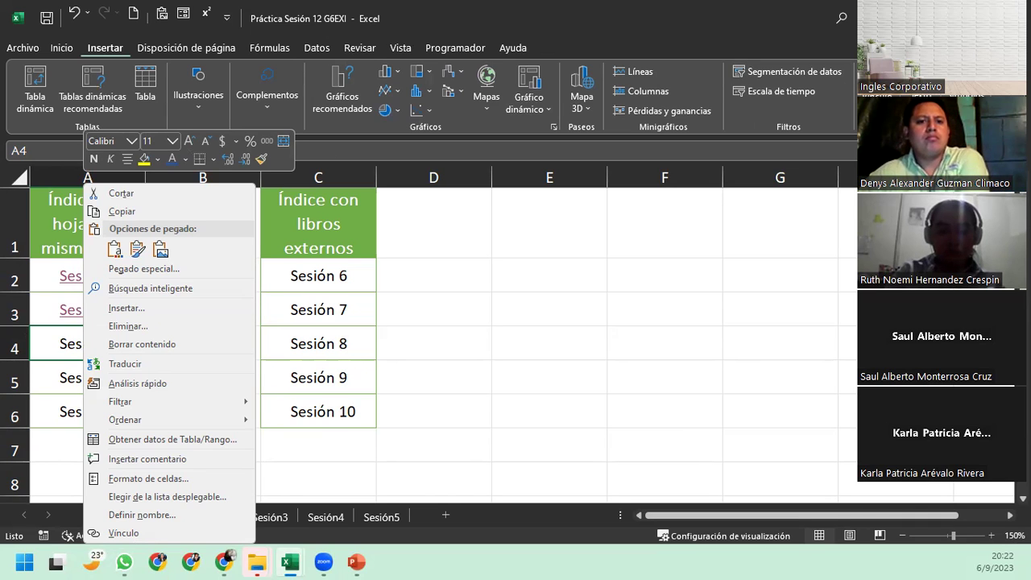
pyautogui.press('Escape')
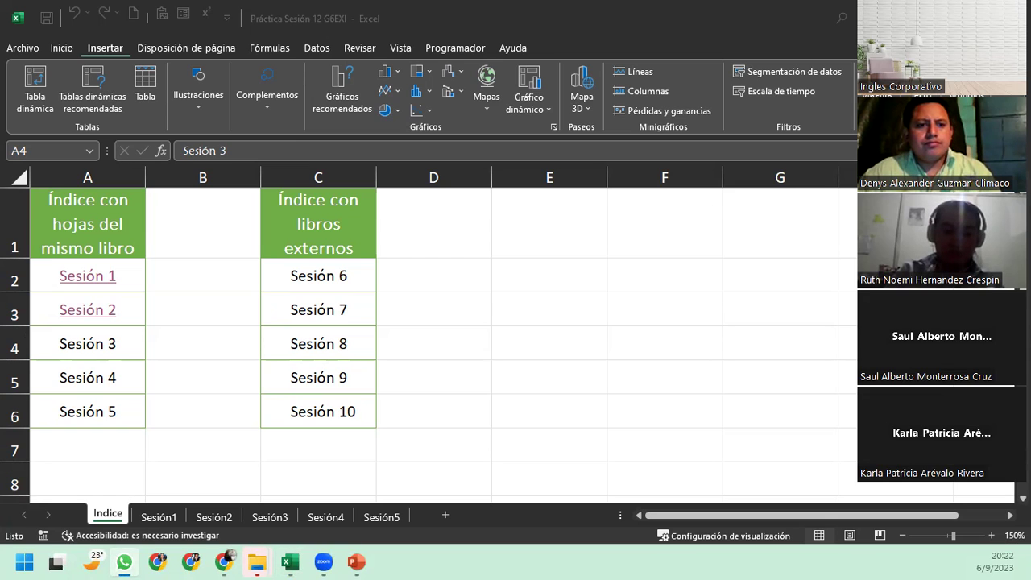
pyautogui.click(87, 351)
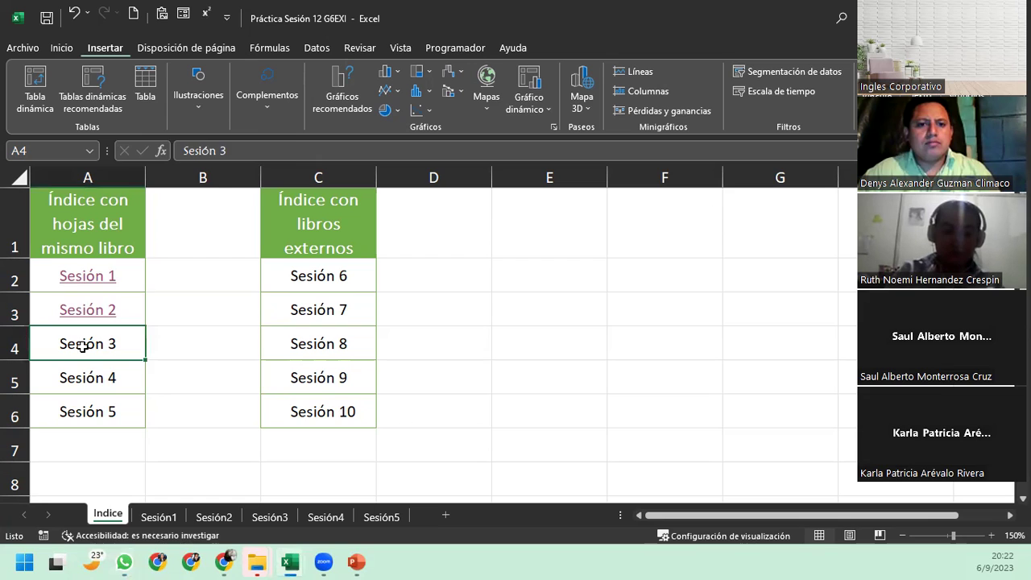
pyautogui.rightClick(87, 351)
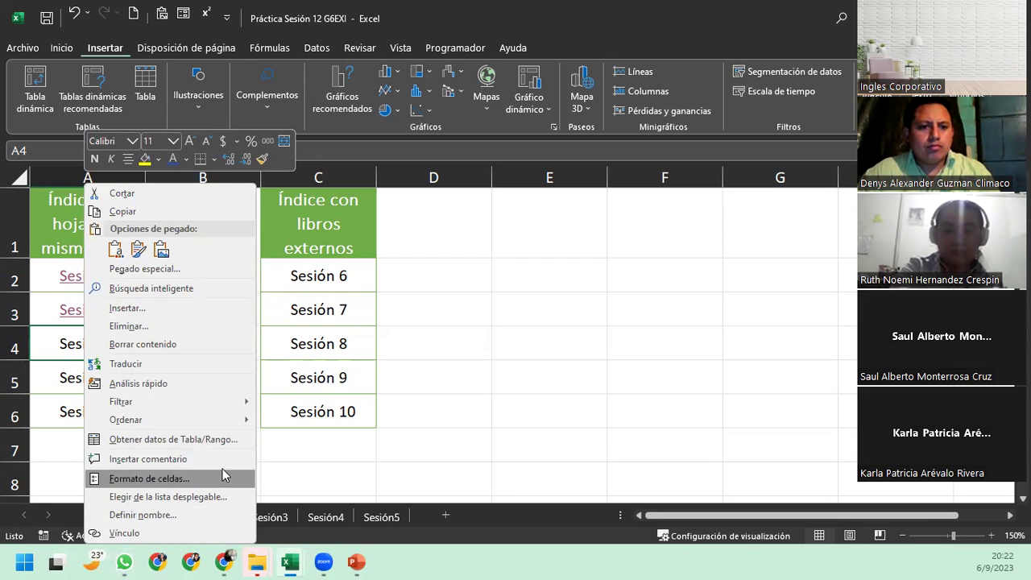
pyautogui.click(121, 533)
pyautogui.write('g19')
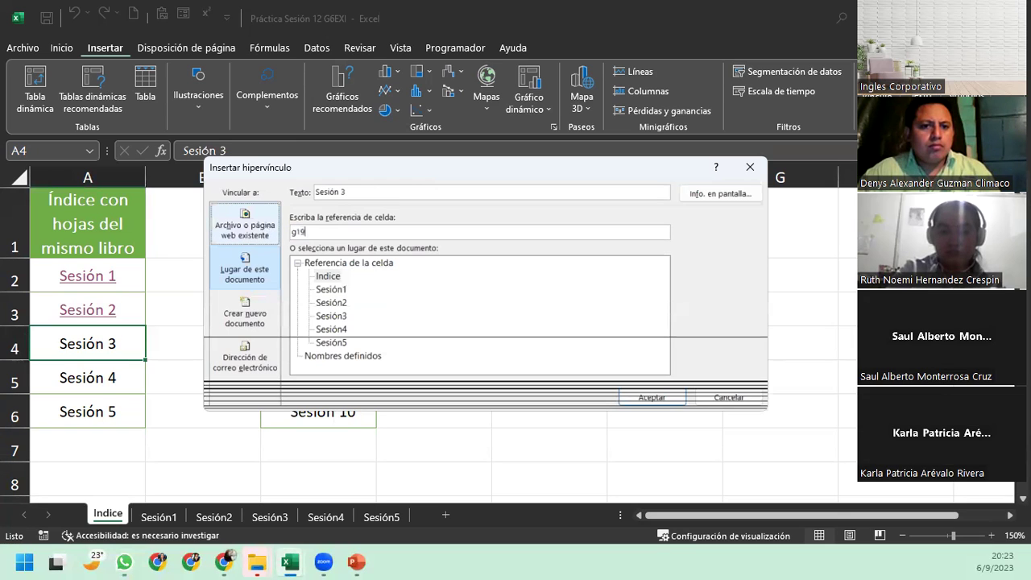
pyautogui.click(343, 318)
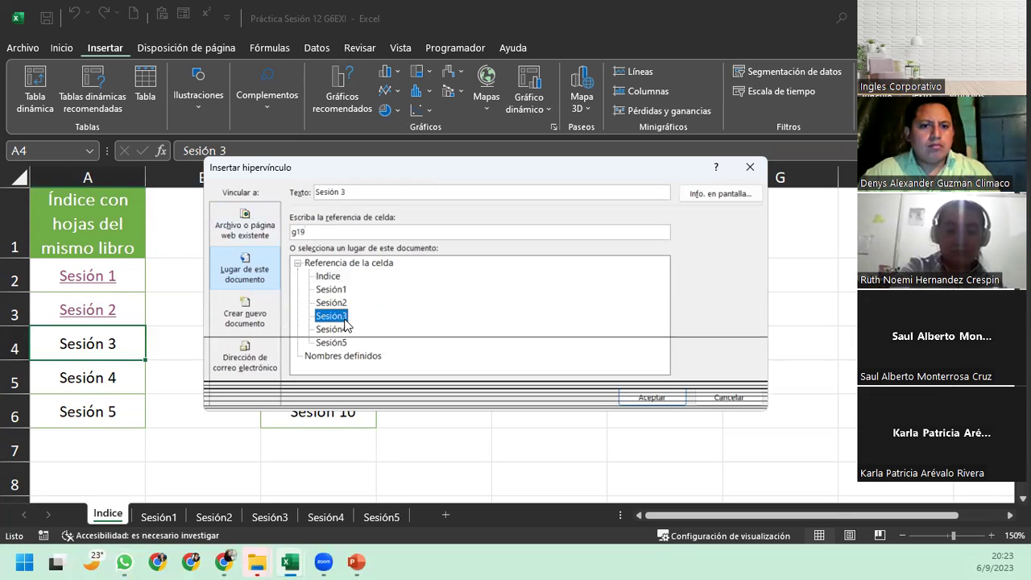
pyautogui.click(296, 231)
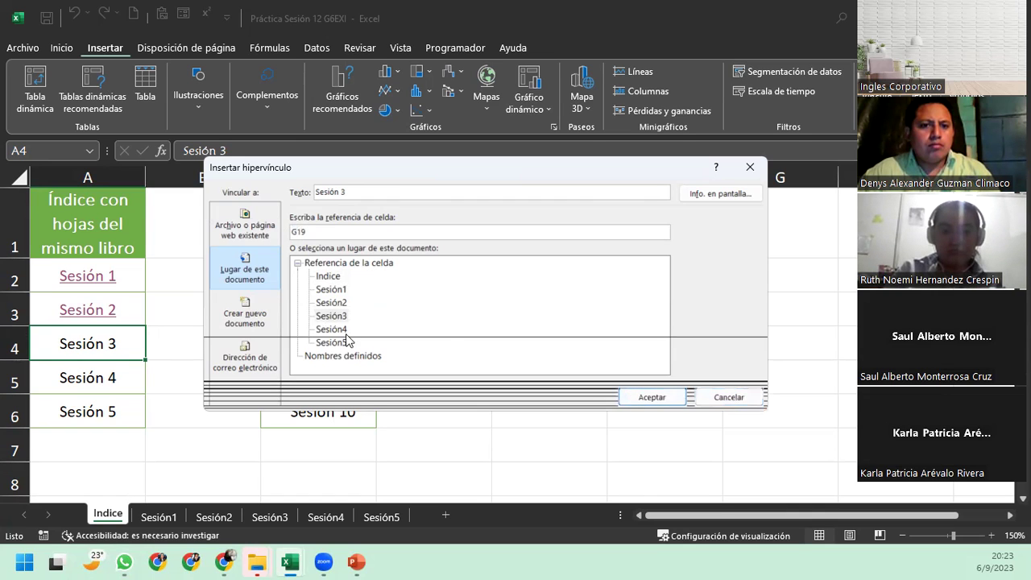
pyautogui.click(627, 398)
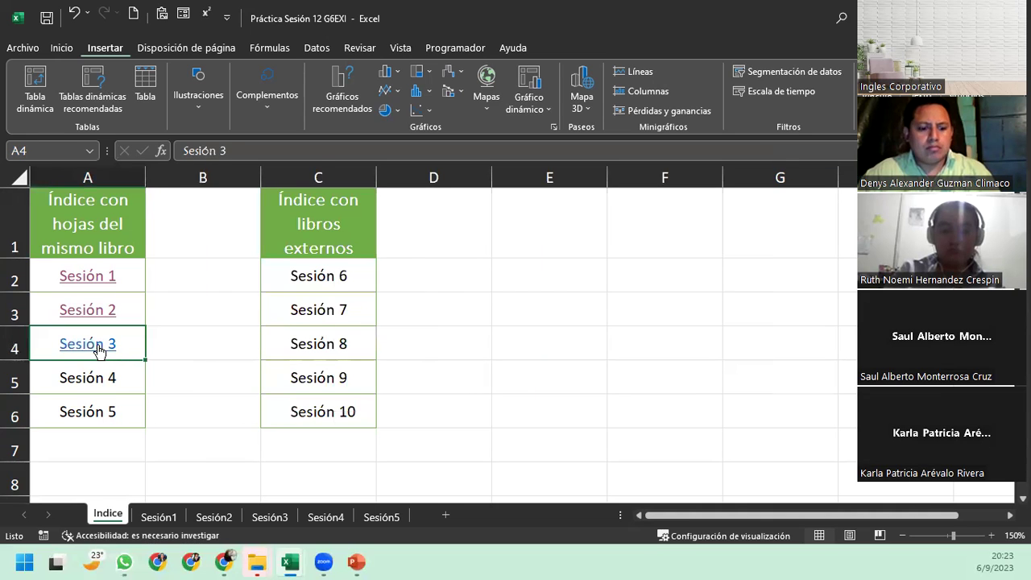
pyautogui.click(99, 350)
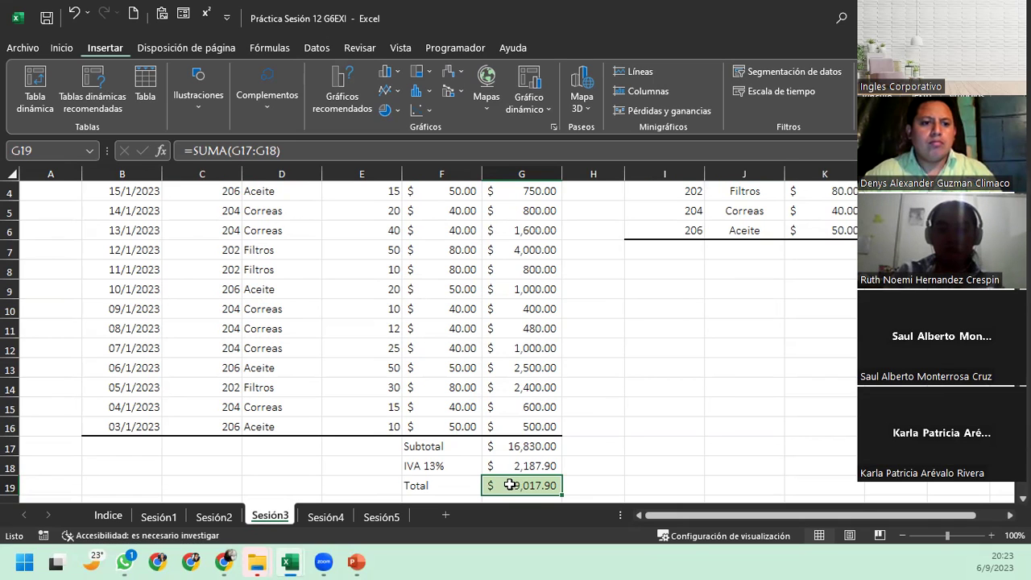
pyautogui.scroll(1, 372, 240)
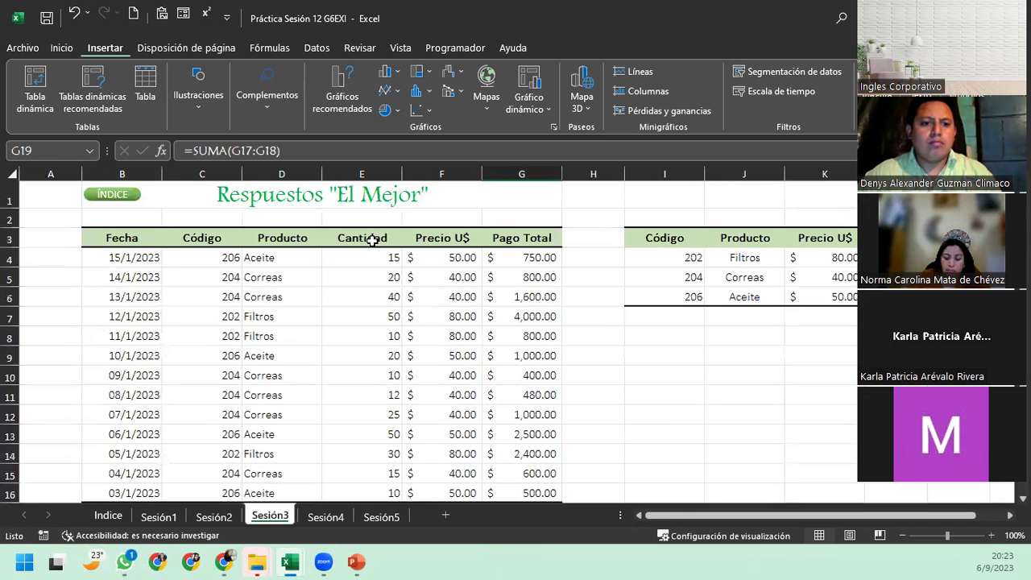
pyautogui.click(116, 198)
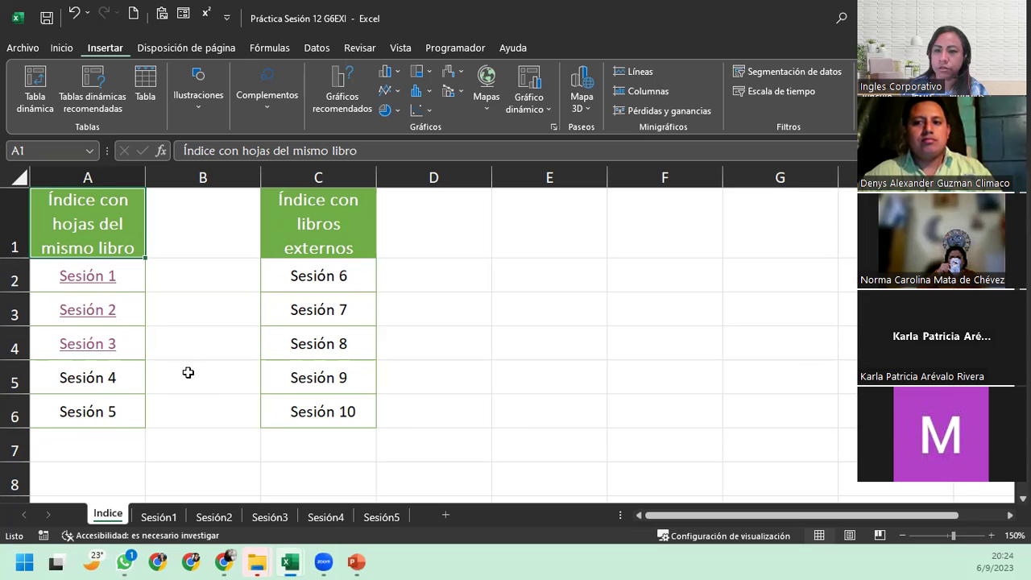
# Re-confirm the Sesión 1 hyperlink with the Sesión1 sheet as its target
pyautogui.rightClick(116, 274)
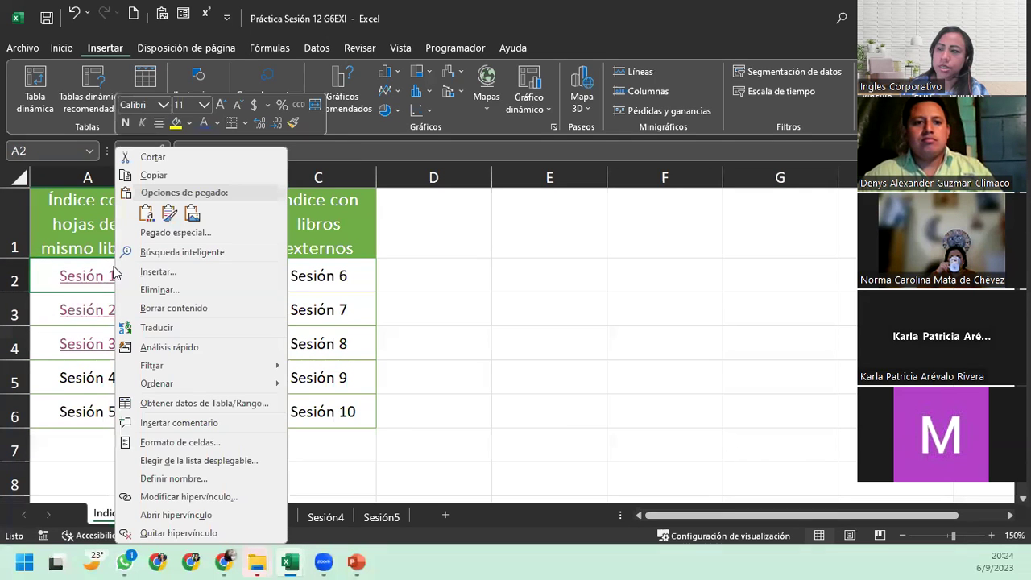
pyautogui.click(226, 496)
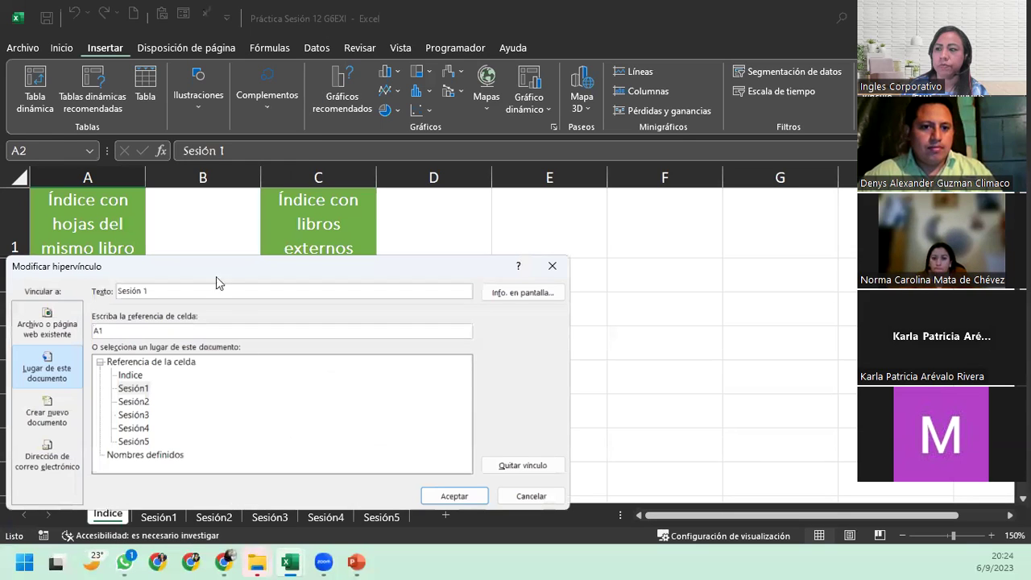
pyautogui.click(325, 271)
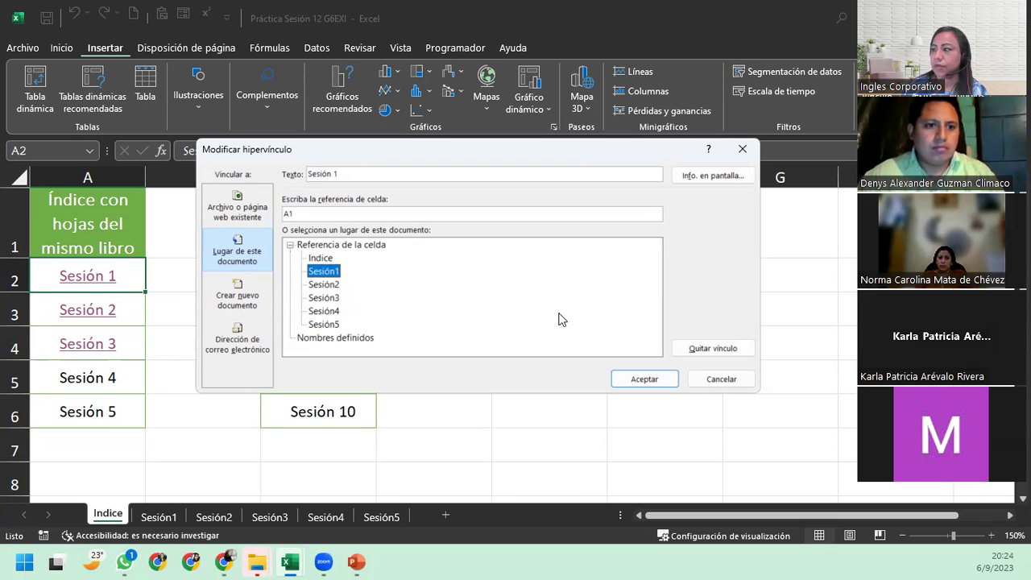
pyautogui.click(637, 377)
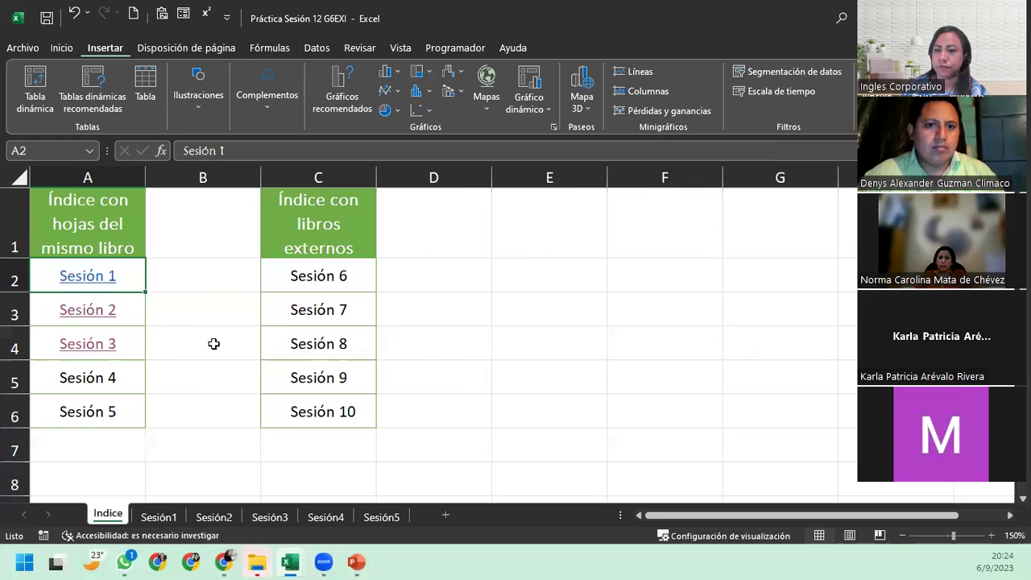
# Point the Sesión 2 hyperlink in A3 at cell I13 on the Sesión2 sheet
pyautogui.rightClick(130, 319)
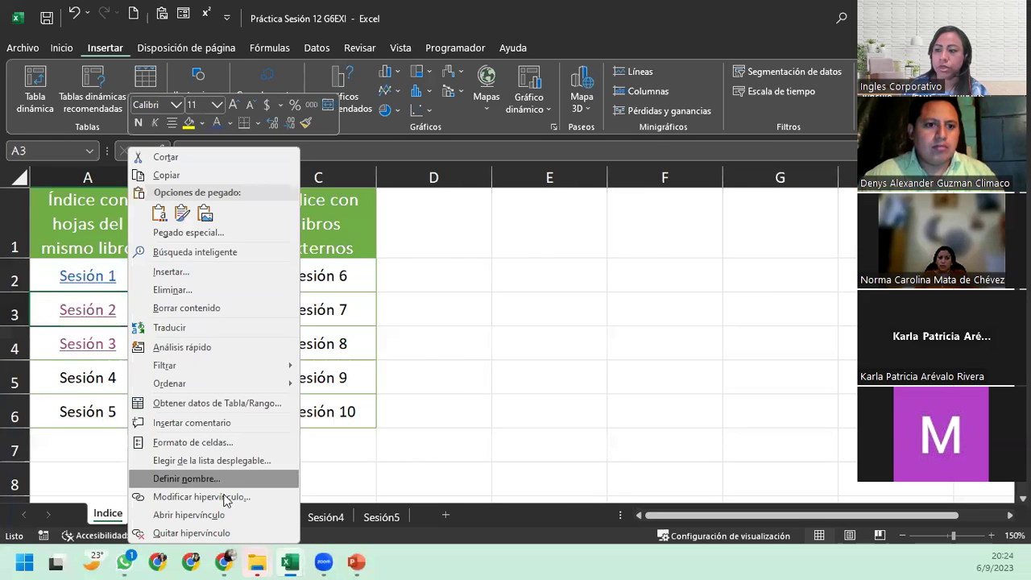
pyautogui.click(226, 504)
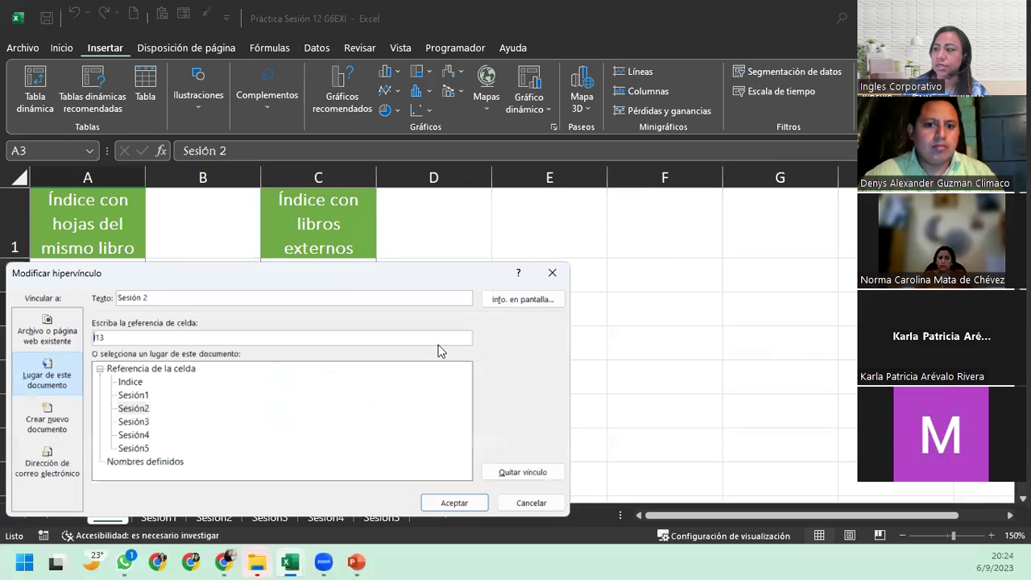
pyautogui.click(145, 407)
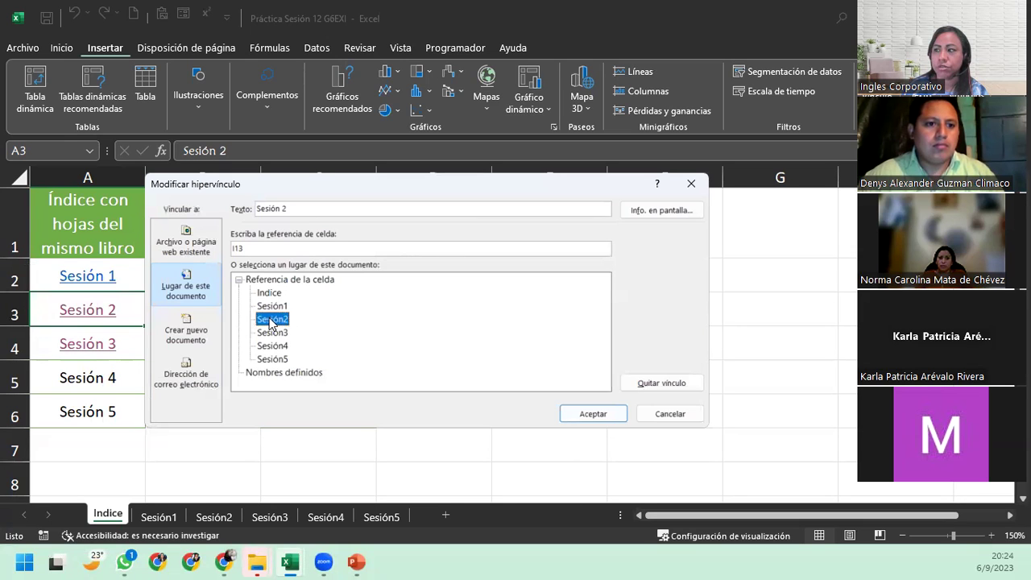
pyautogui.click(572, 412)
# Point the Sesión 3 hyperlink in A4 at cell G19 on the Sesión3 sheet
pyautogui.rightClick(100, 341)
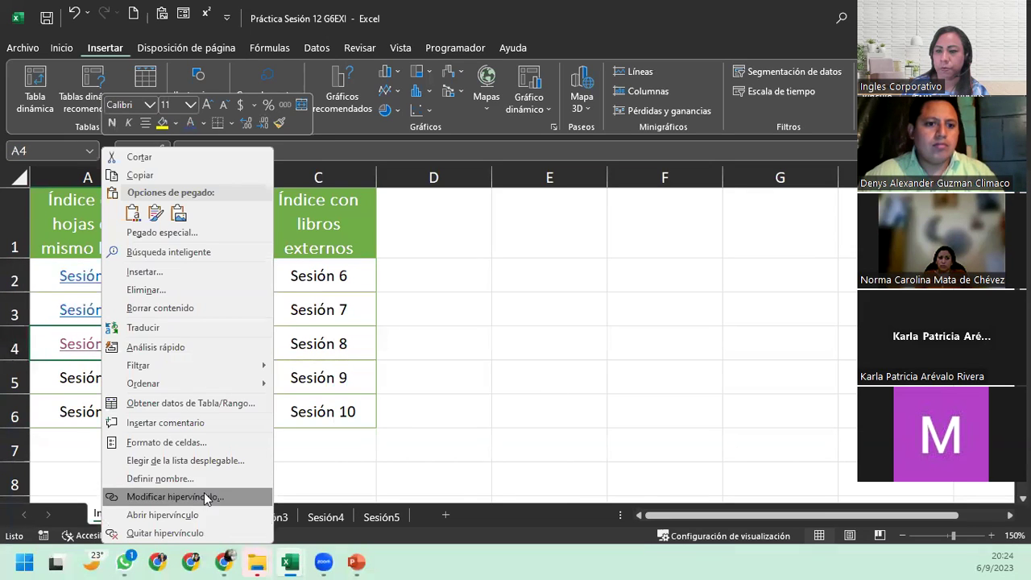
pyautogui.click(206, 496)
pyautogui.click(132, 416)
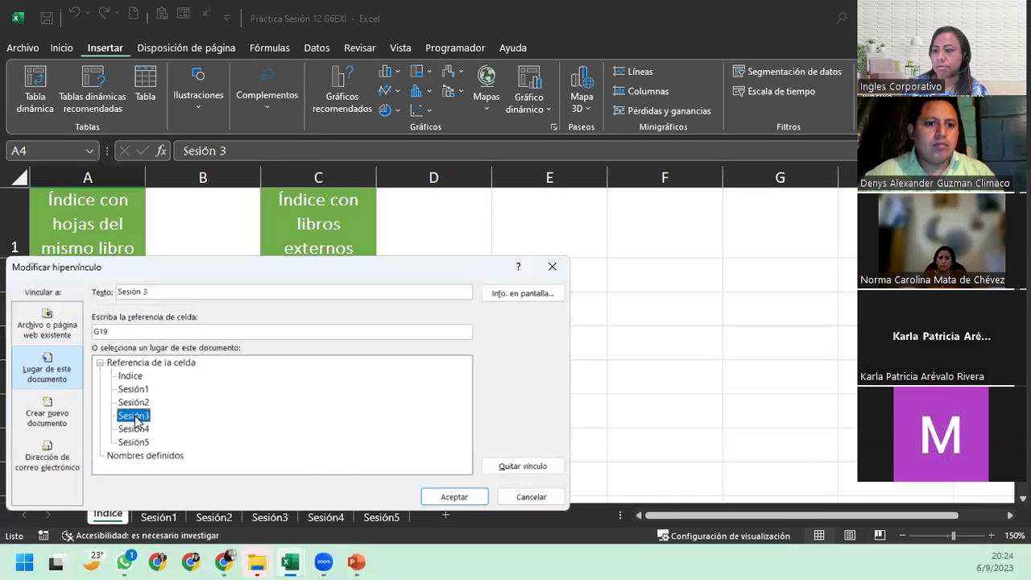
pyautogui.click(452, 495)
pyautogui.click(158, 375)
pyautogui.click(115, 378)
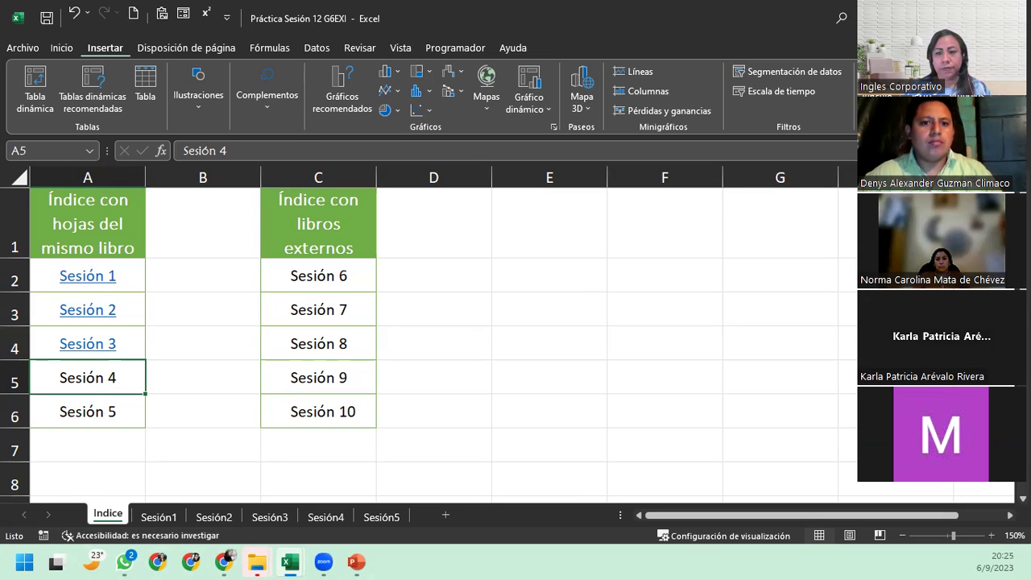
pyautogui.hotkey('alt', 'Tab')
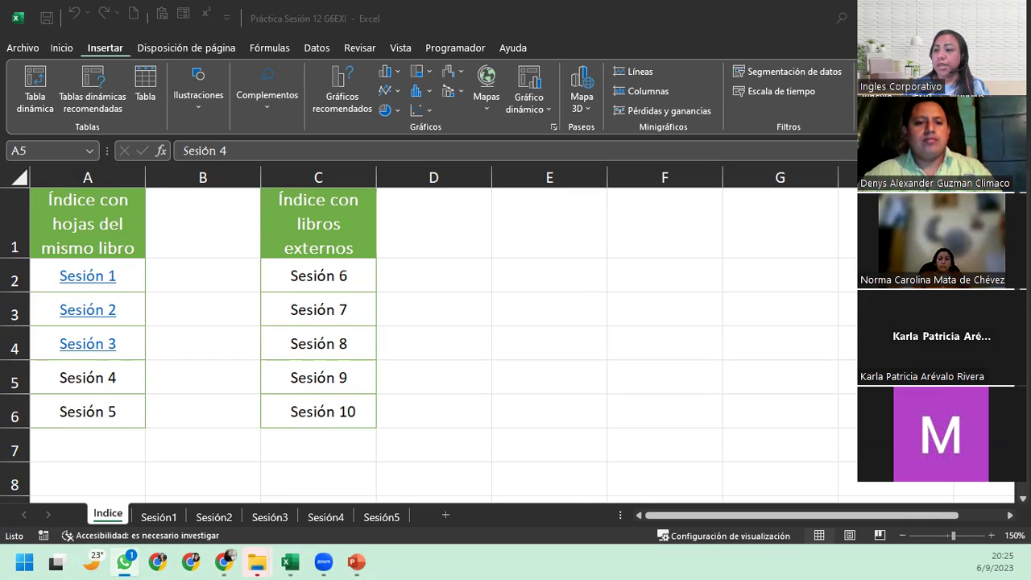
pyautogui.click(86, 393)
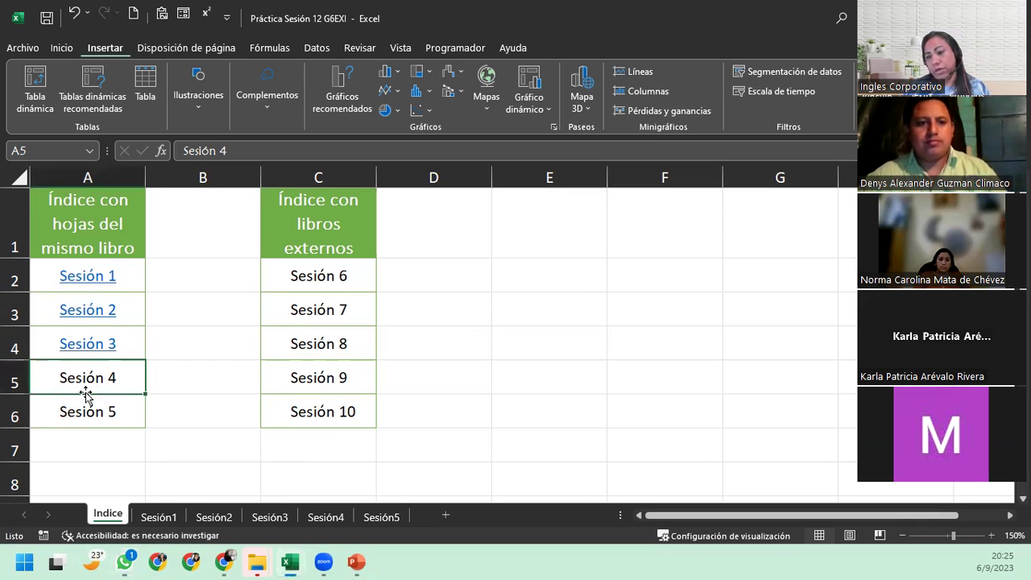
pyautogui.click(326, 517)
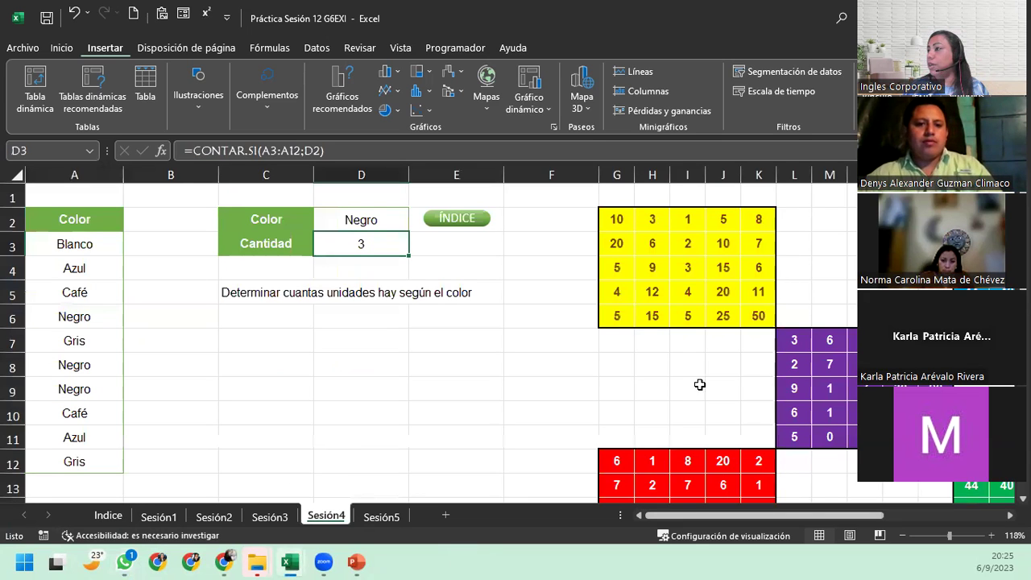
pyautogui.moveTo(696, 515); pyautogui.dragTo(862, 510)
pyautogui.click(942, 316)
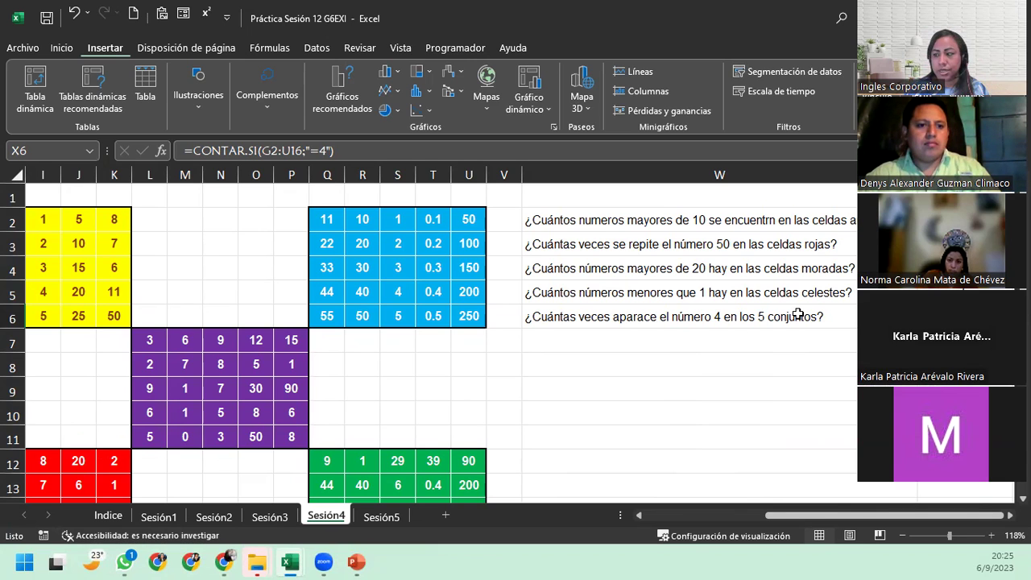
pyautogui.click(382, 517)
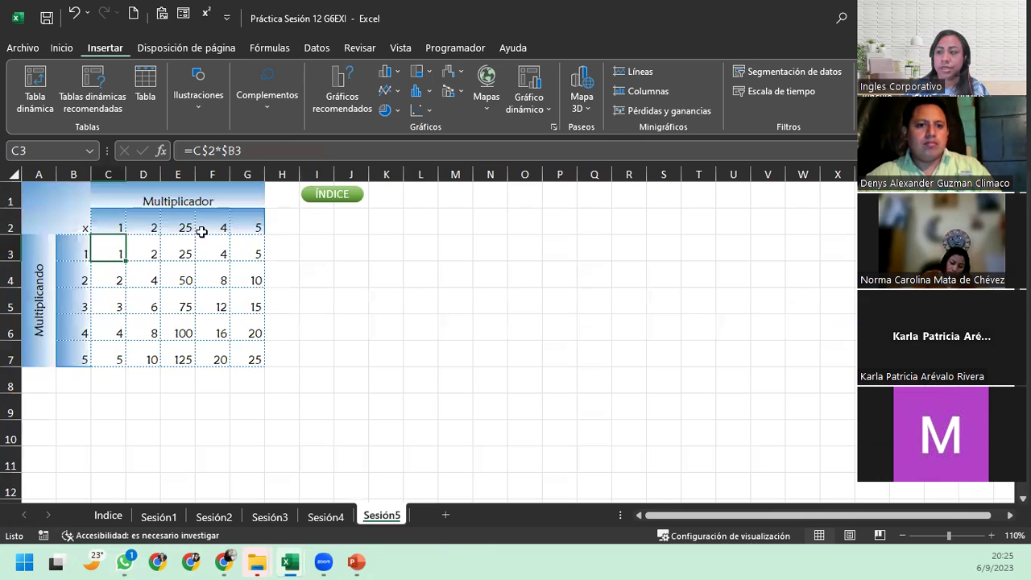
pyautogui.click(360, 194)
pyautogui.click(115, 369)
# Hyperlink Sesión 4 in A5 to cell X6 on the Sesión4 sheet
pyautogui.rightClick(116, 370)
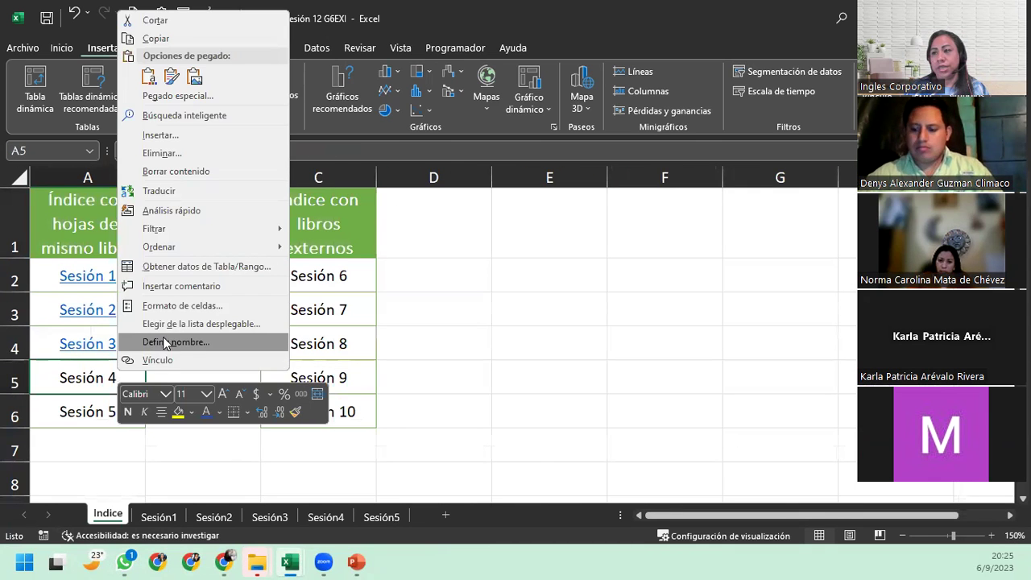
pyautogui.click(161, 360)
pyautogui.click(166, 400)
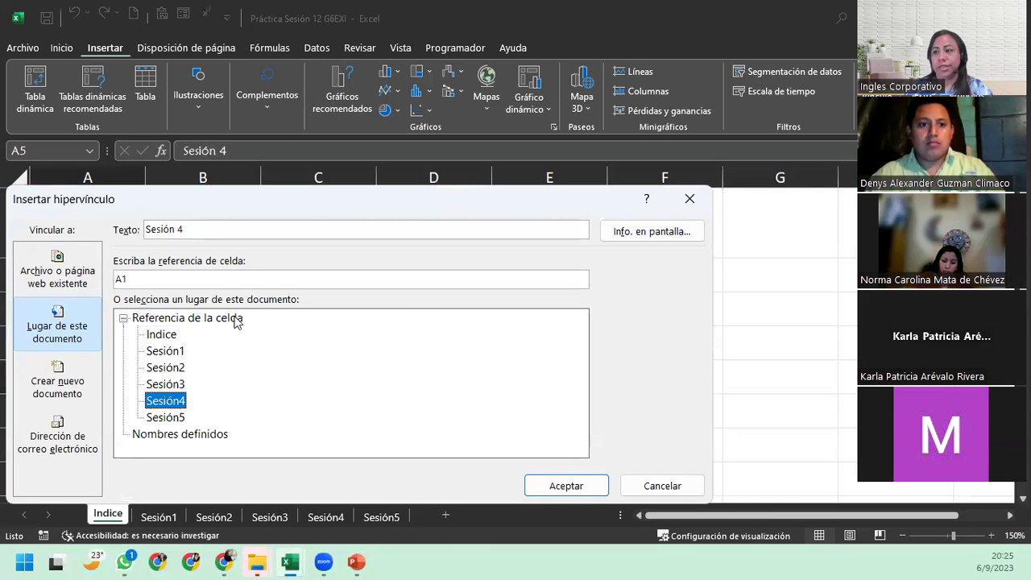
pyautogui.doubleClick(140, 279)
pyautogui.write('X6')
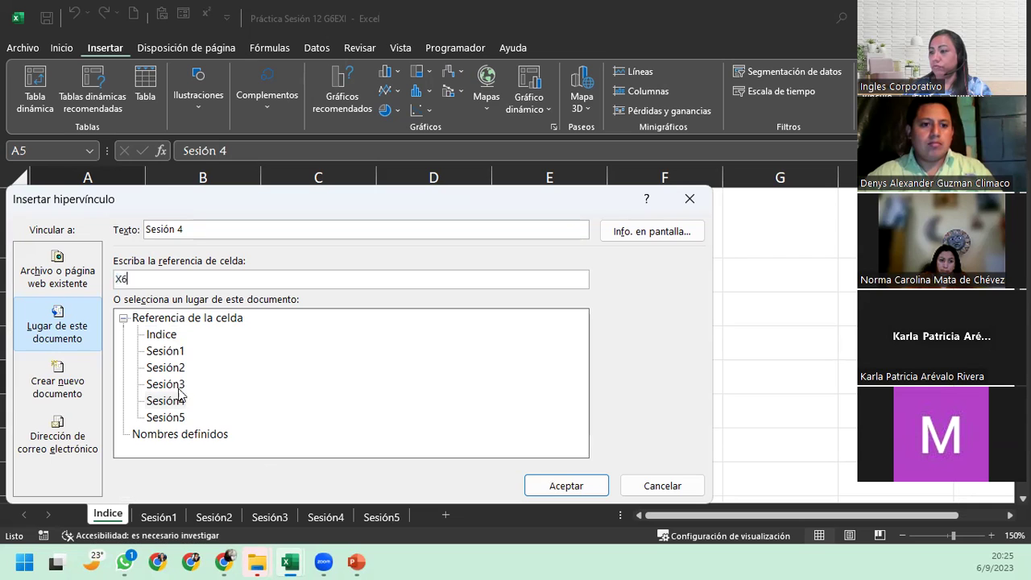
pyautogui.click(169, 403)
pyautogui.click(598, 483)
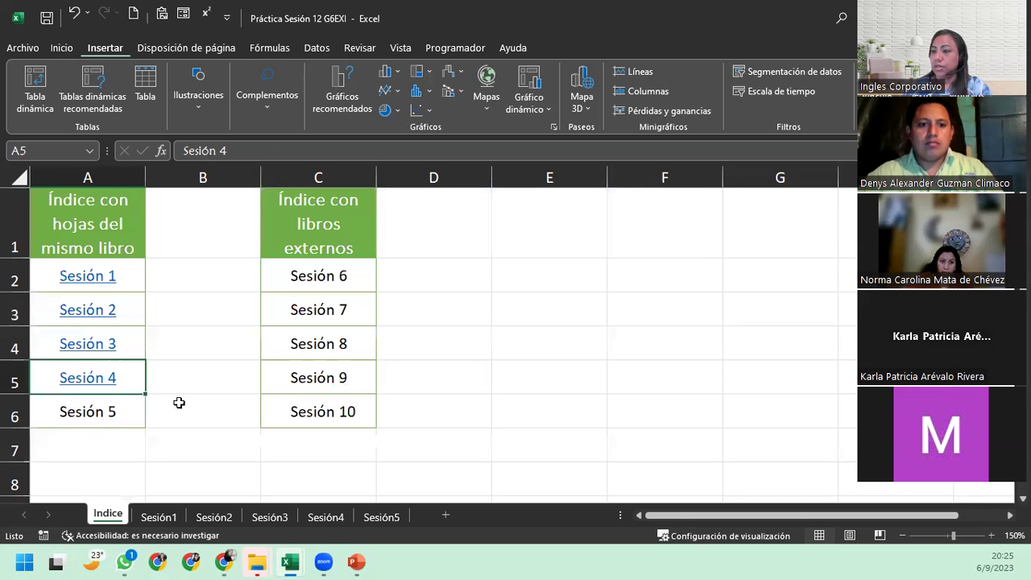
pyautogui.rightClick(93, 415)
# Replace reference A1 with C3 and target the Sesión5 sheet for the Sesión 5 hyperlink
pyautogui.click(142, 417)
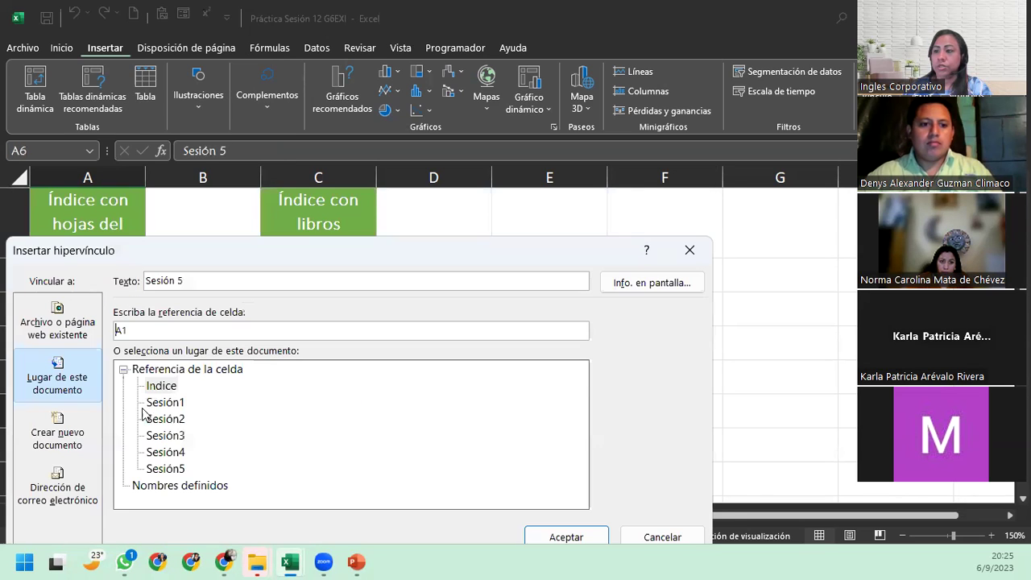
pyautogui.moveTo(133, 328); pyautogui.dragTo(103, 326)
pyautogui.write('C3')
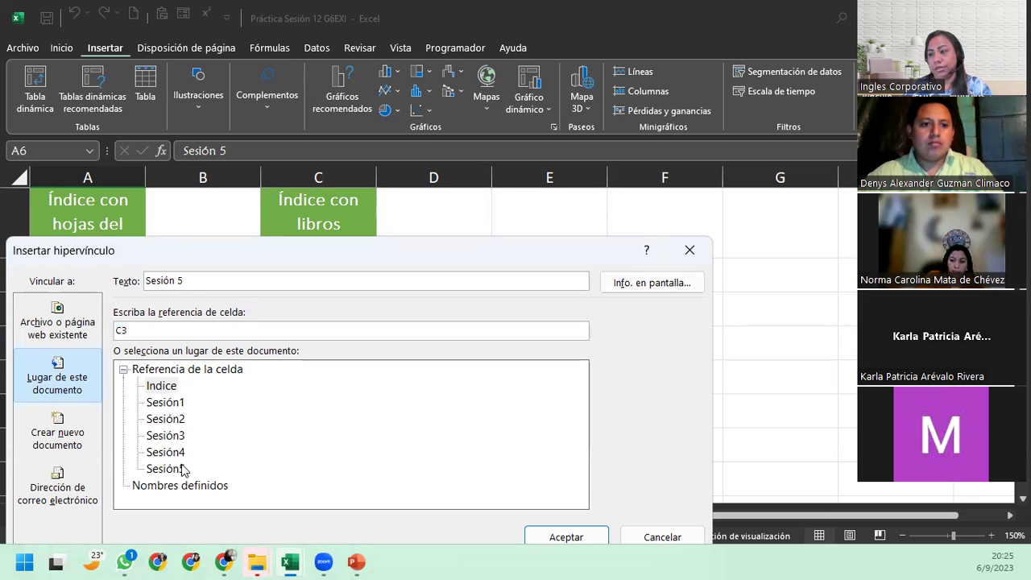
pyautogui.click(182, 469)
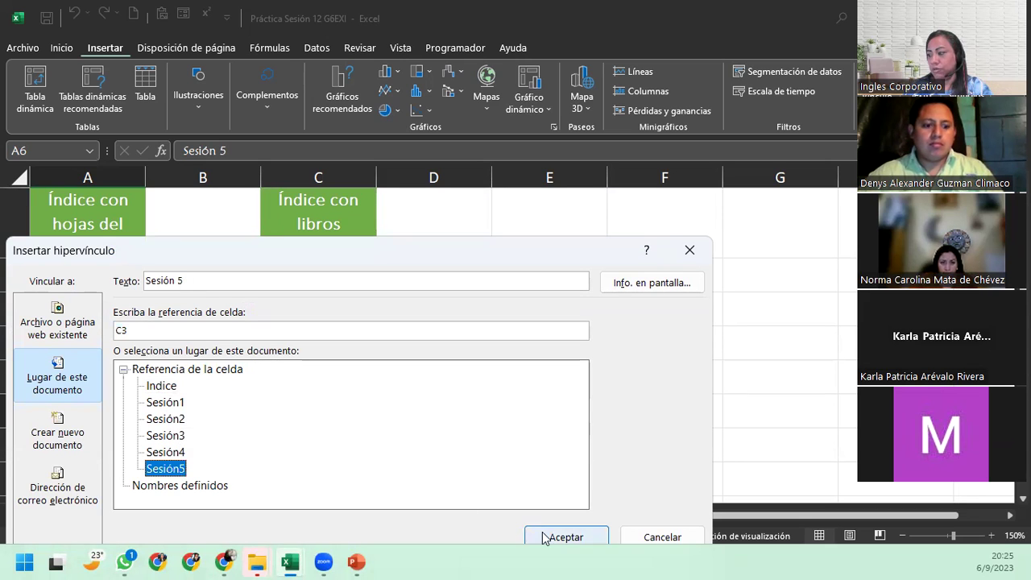
pyautogui.click(544, 536)
pyautogui.click(178, 429)
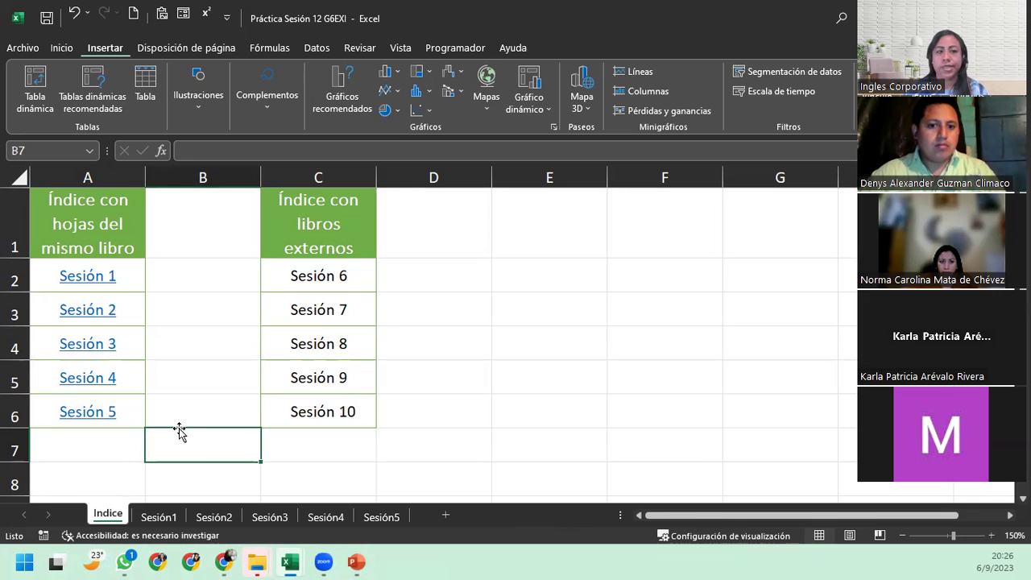
pyautogui.click(124, 561)
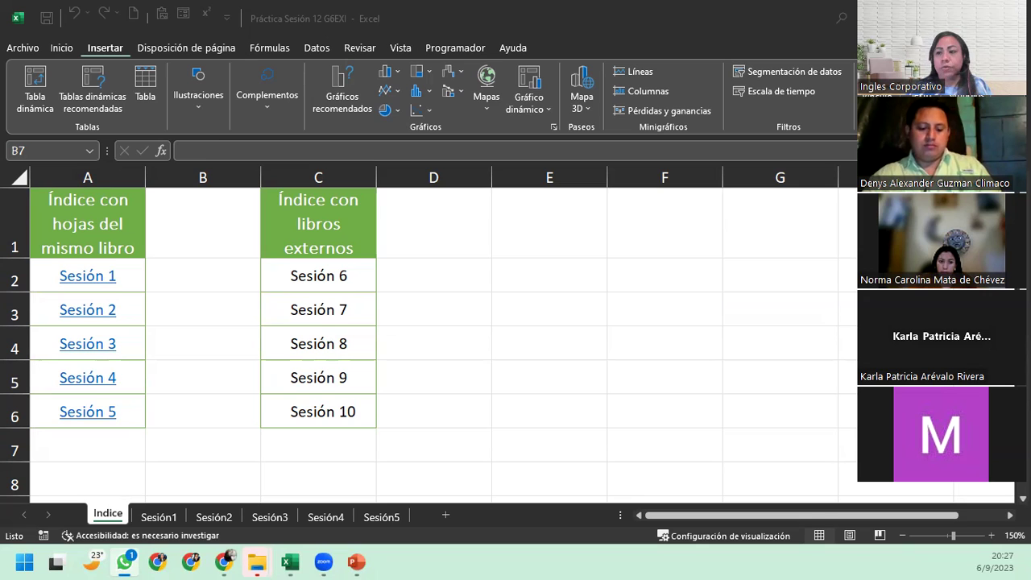
# Re-point the Sesión 1 hyperlink to the Sesión1 sheet, keeping cell reference A1
pyautogui.rightClick(125, 378)
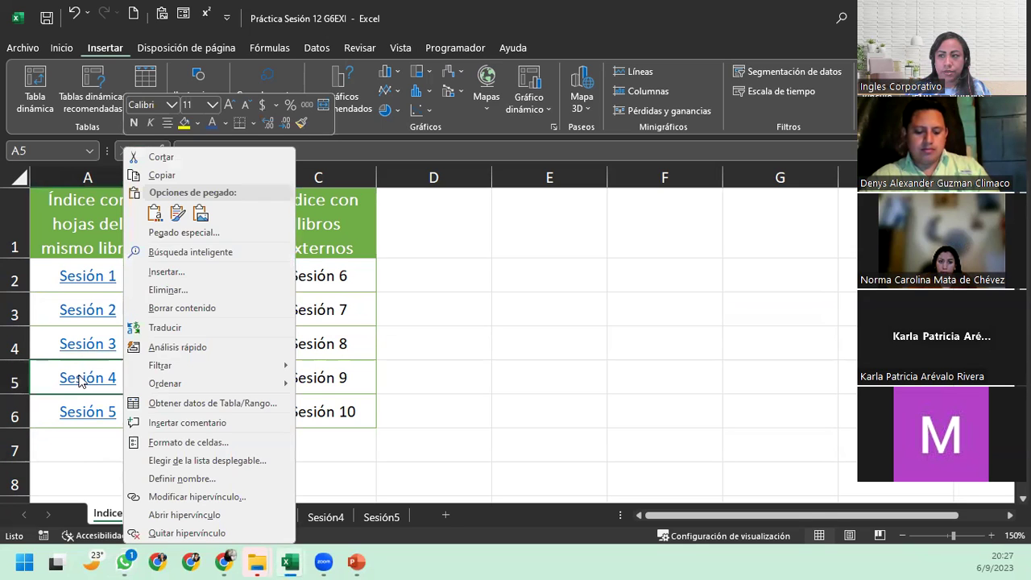
pyautogui.click(368, 330)
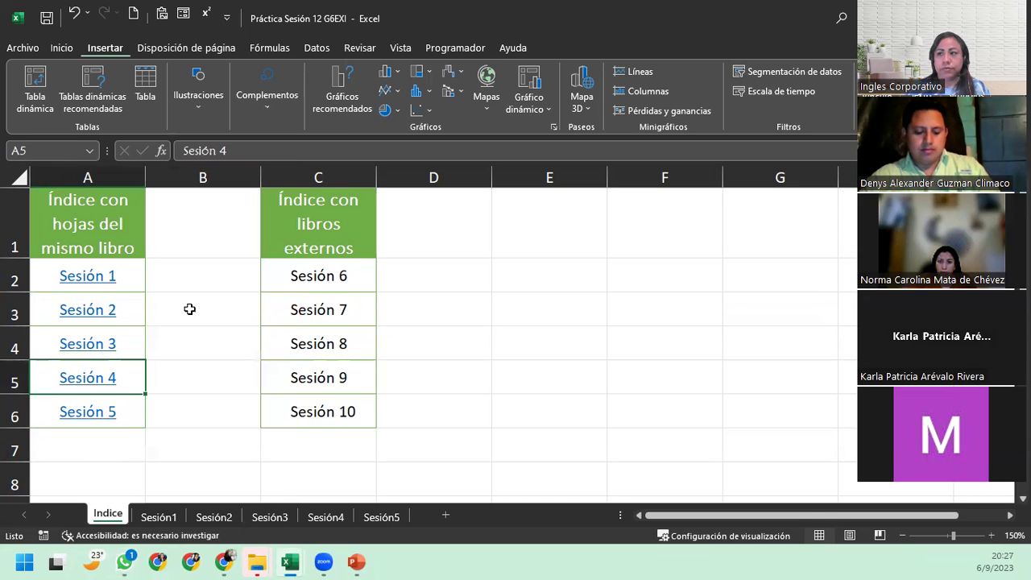
pyautogui.rightClick(134, 278)
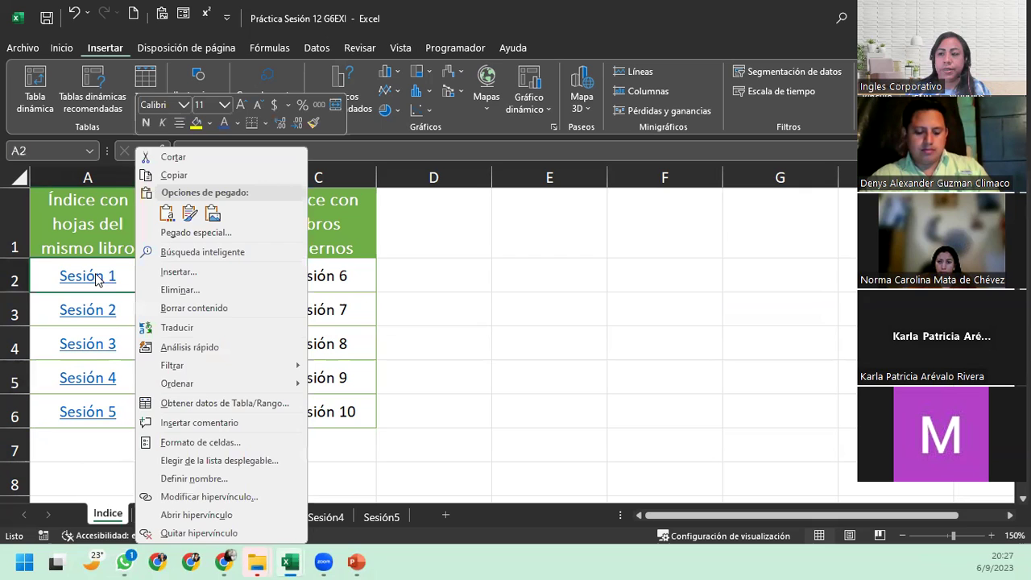
pyautogui.click(211, 494)
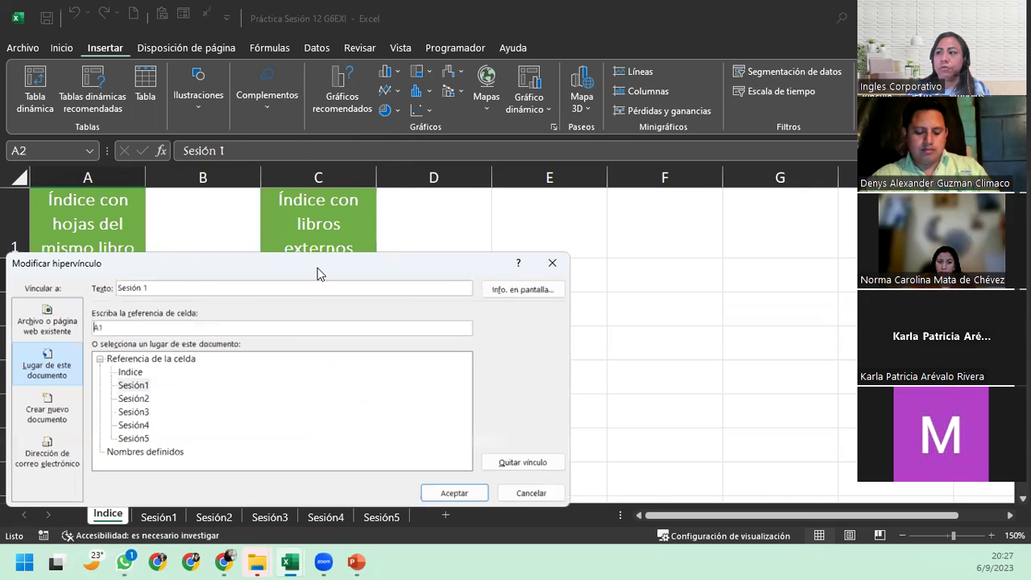
pyautogui.moveTo(325, 263); pyautogui.dragTo(469, 188)
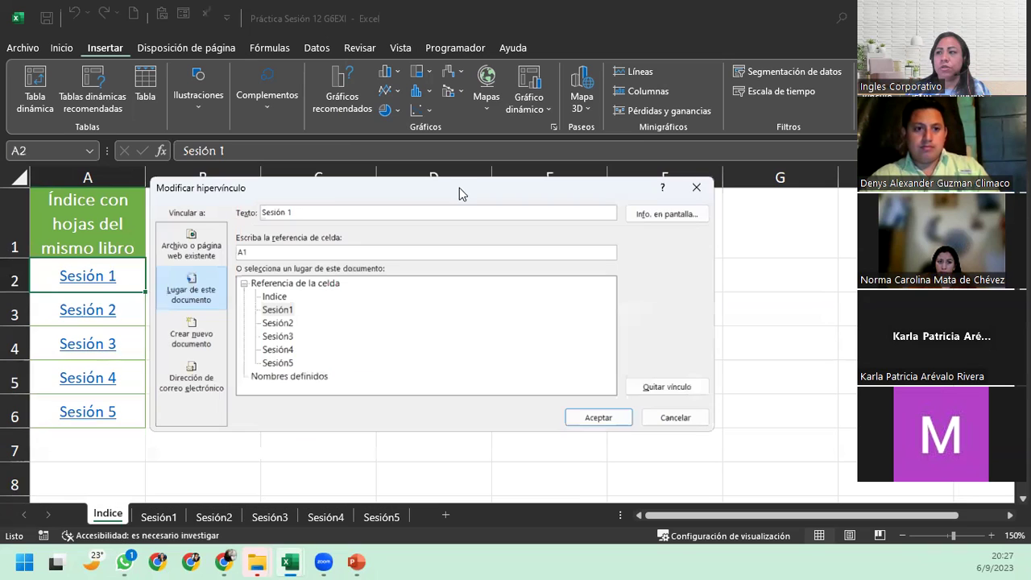
pyautogui.click(285, 312)
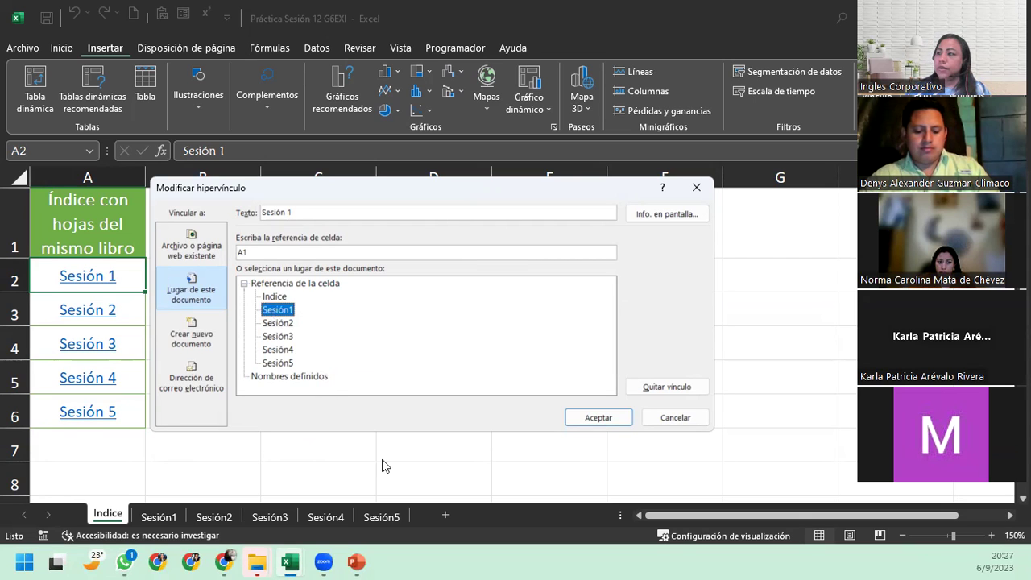
pyautogui.click(599, 417)
# Edit the Sesión 2 hyperlink in A3 to target cell I13 on the Sesión2 sheet
pyautogui.rightClick(113, 309)
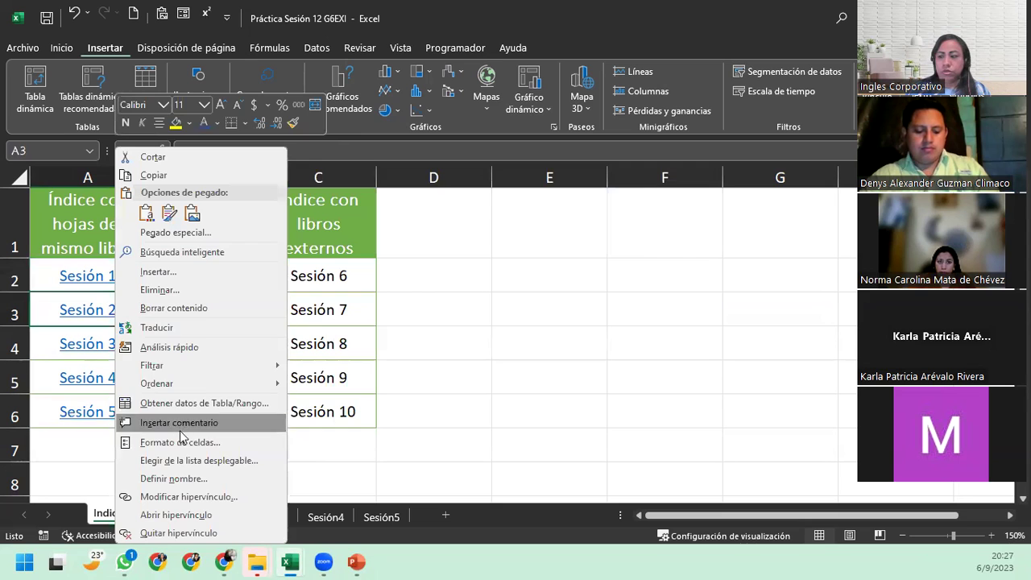
pyautogui.click(187, 492)
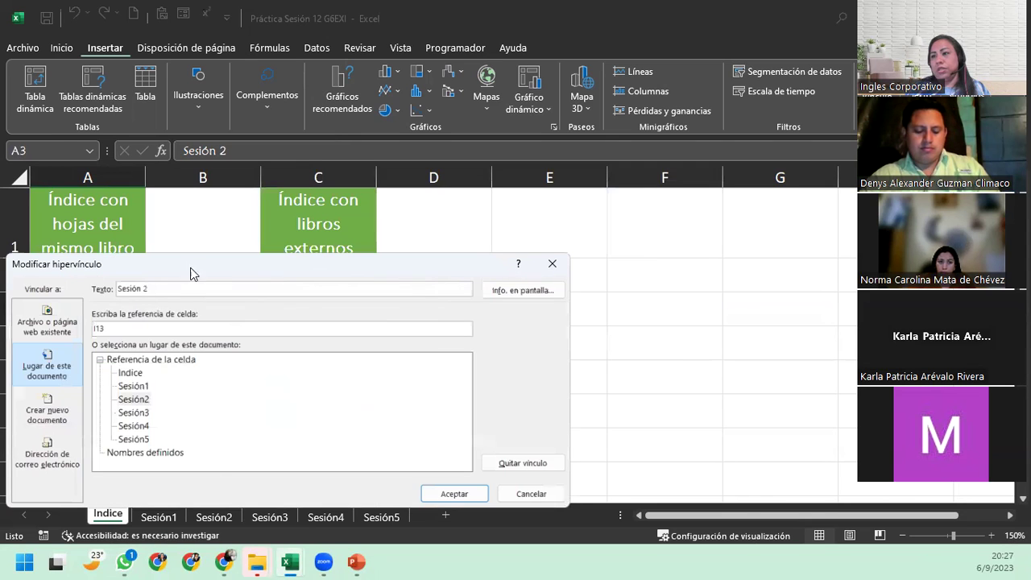
pyautogui.moveTo(193, 266); pyautogui.dragTo(364, 194)
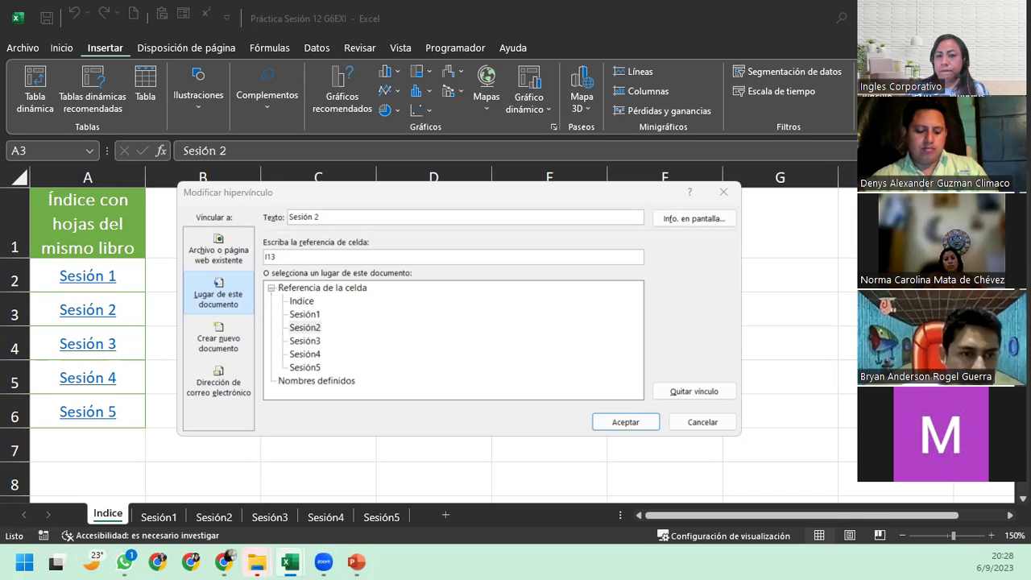
pyautogui.click(297, 328)
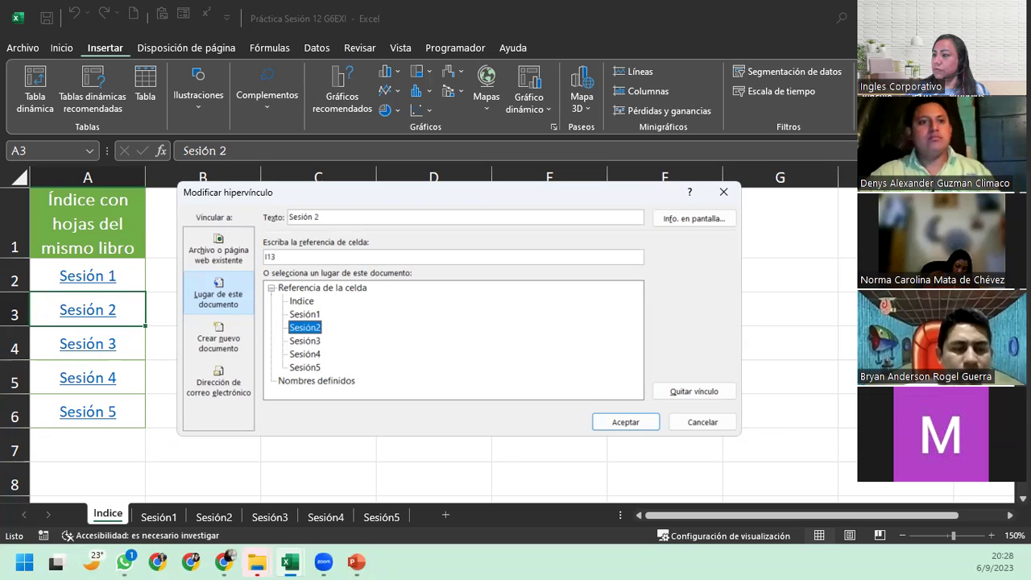
pyautogui.hotkey('alt', 'Tab')
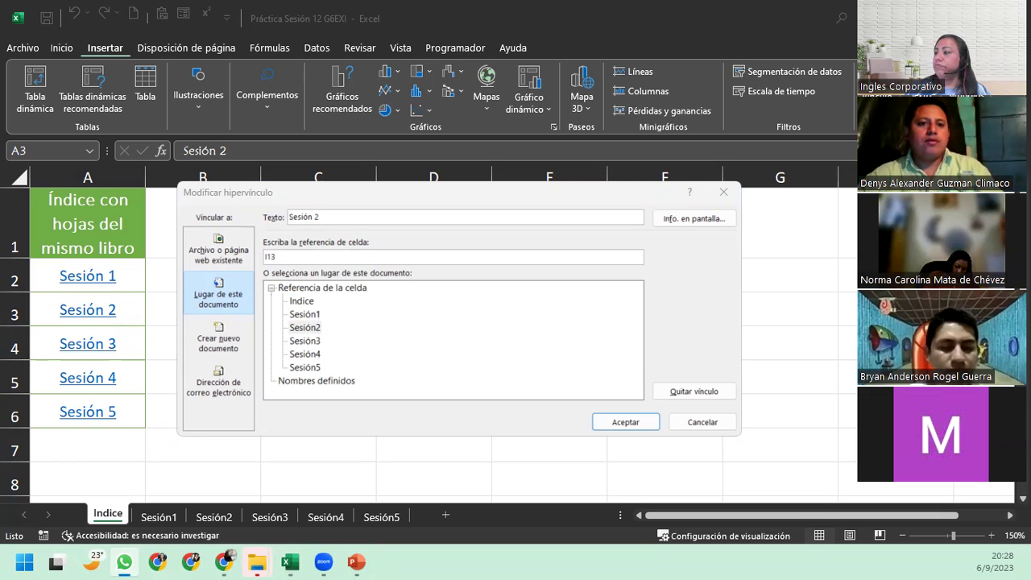
pyautogui.click(604, 423)
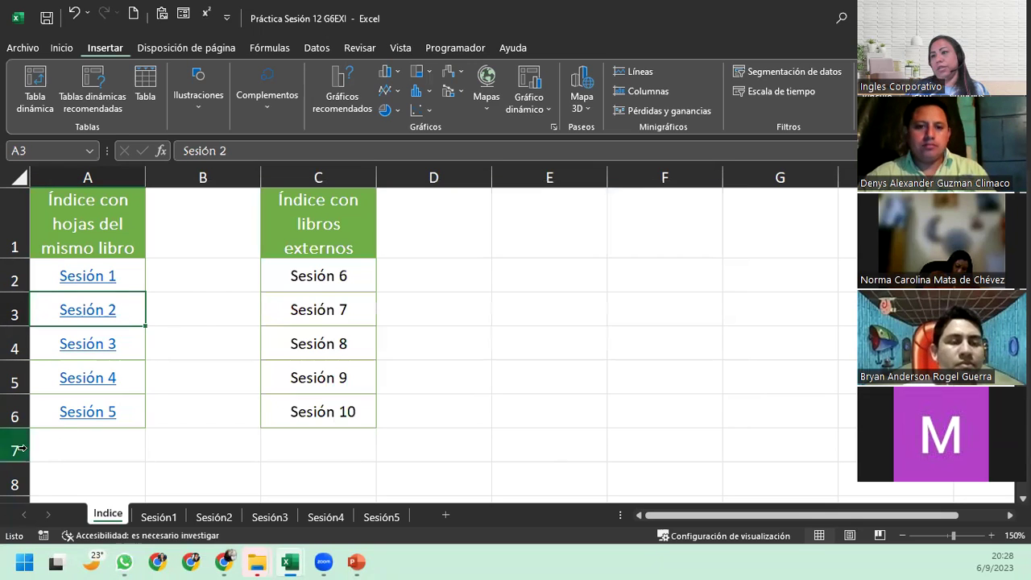
# Edit the Sesión 3 hyperlink in A4 to target cell G19 on the Sesión3 sheet
pyautogui.click(131, 346)
pyautogui.rightClick(131, 348)
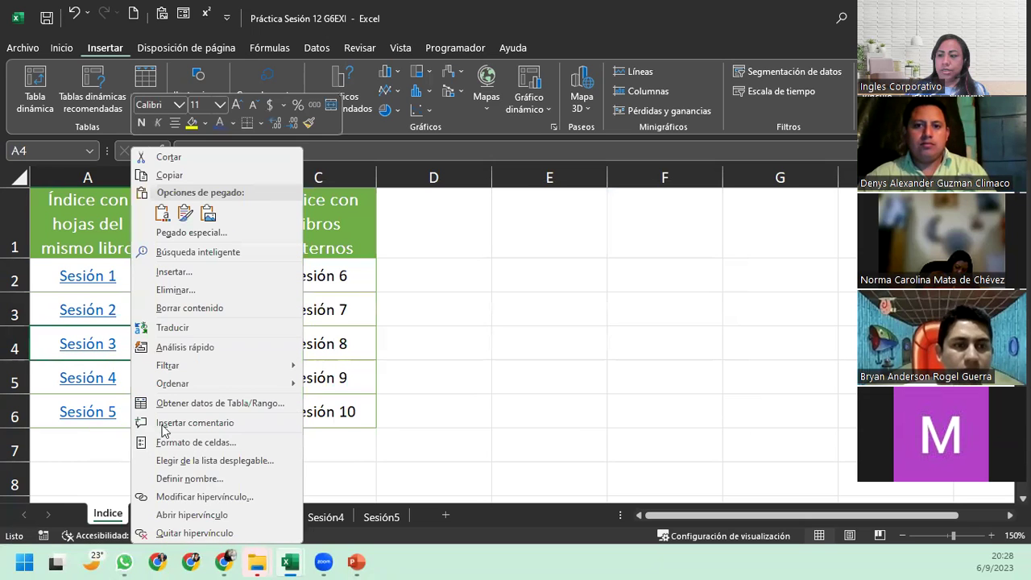
pyautogui.click(234, 496)
pyautogui.click(121, 336)
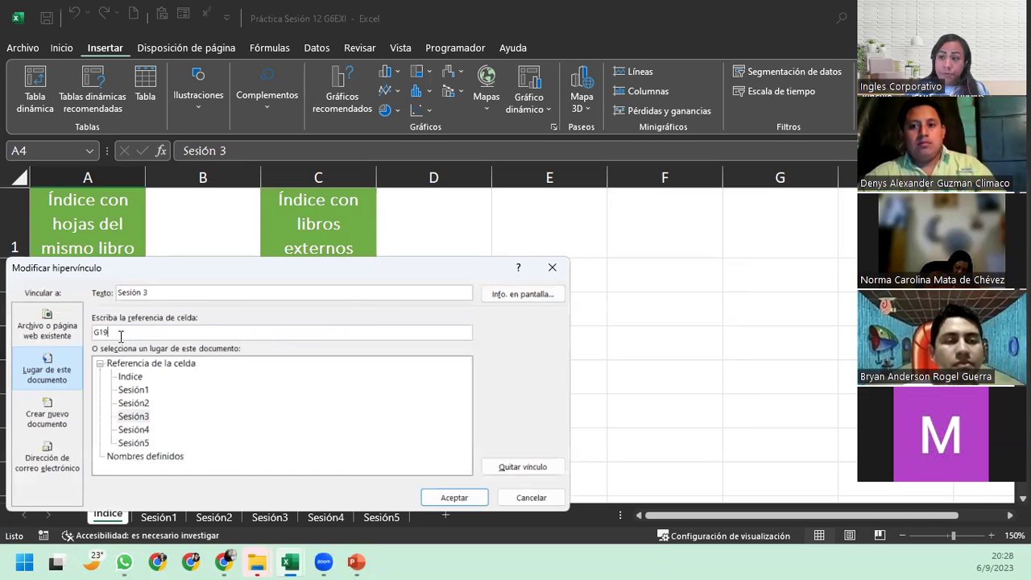
pyautogui.click(144, 419)
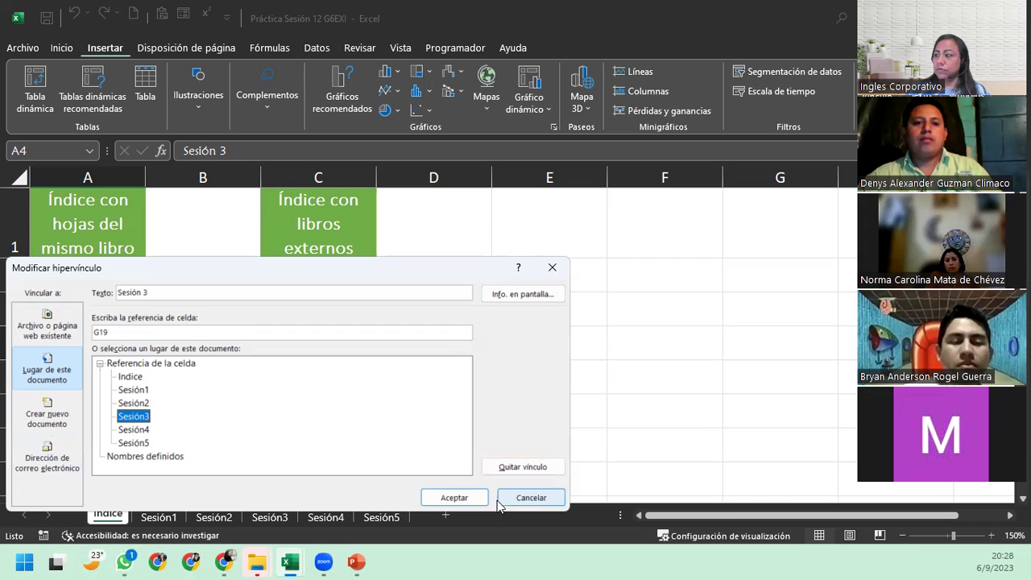
pyautogui.click(437, 500)
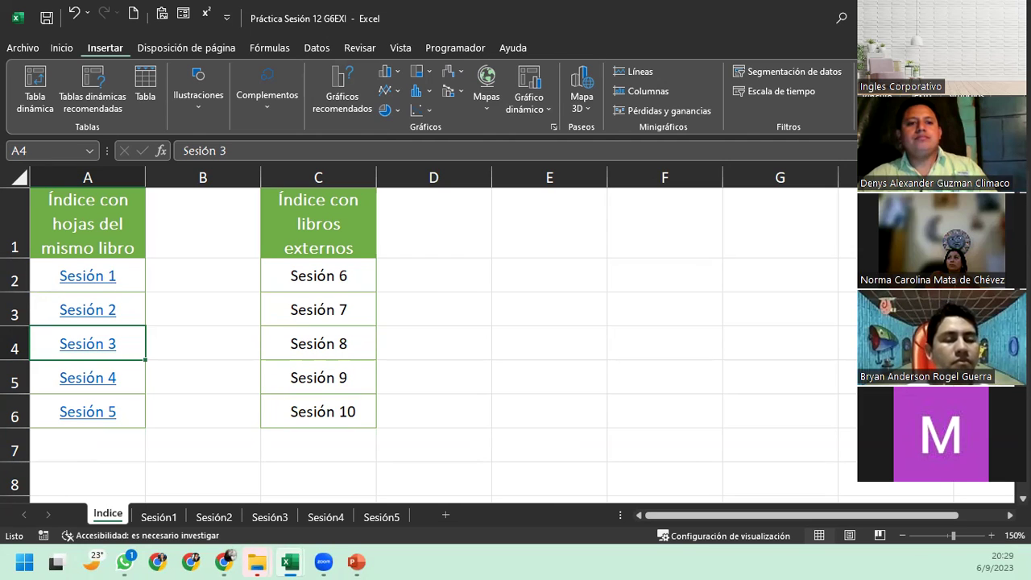
pyautogui.hotkey('alt', 'Tab')
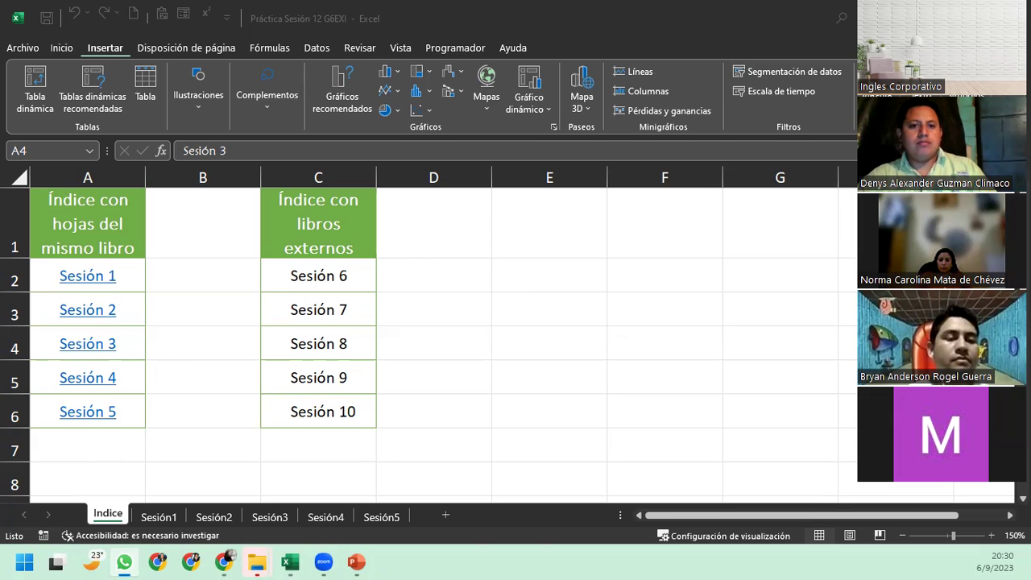
pyautogui.rightClick(138, 382)
pyautogui.click(237, 497)
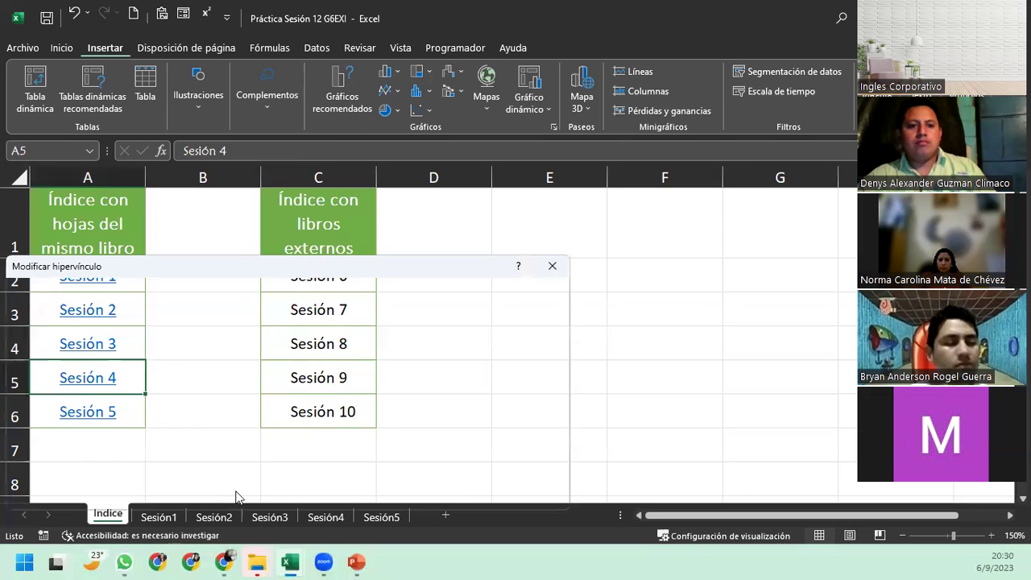
pyautogui.doubleClick(113, 331)
pyautogui.write('X6')
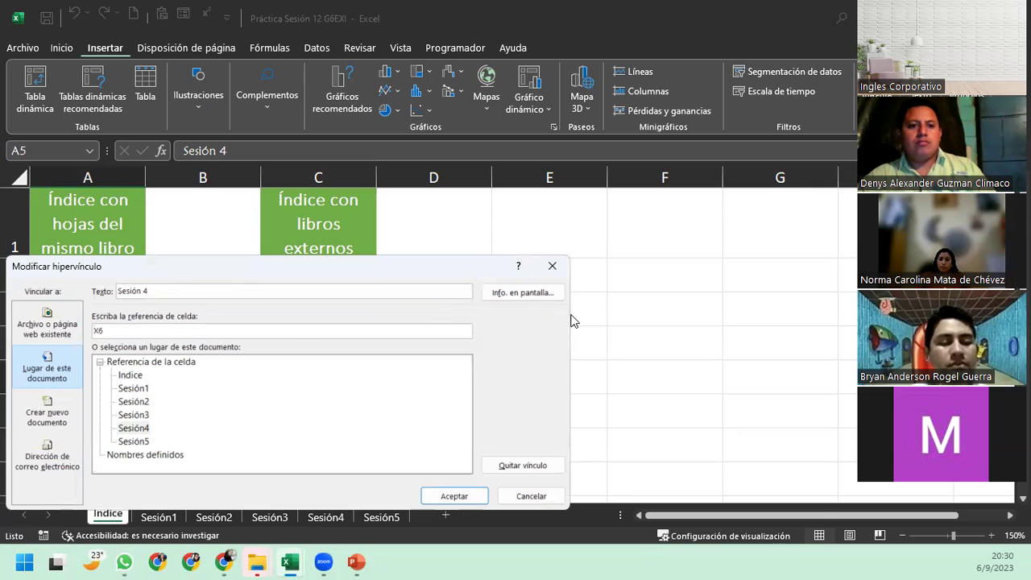
pyautogui.click(552, 265)
pyautogui.rightClick(67, 406)
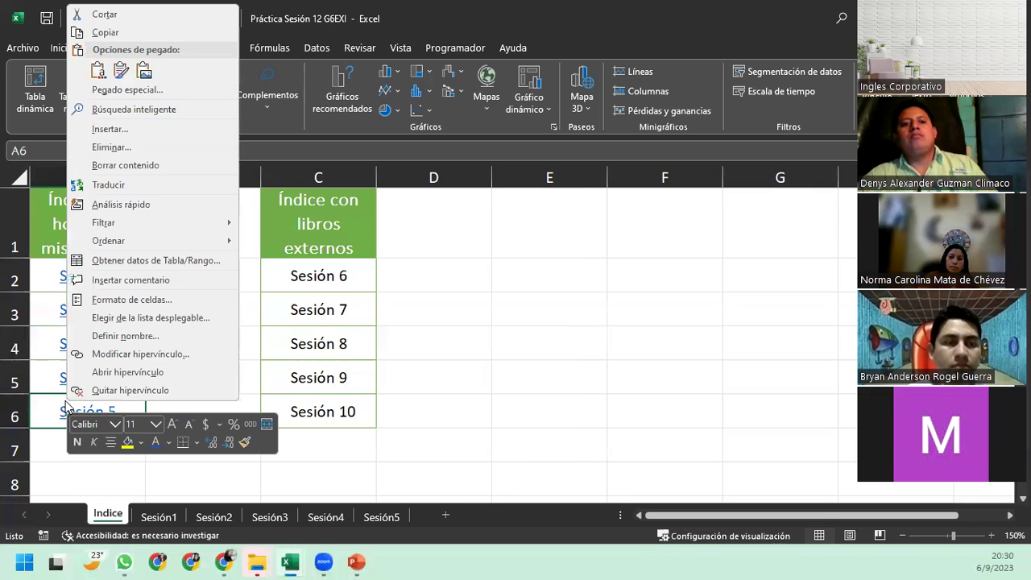
pyautogui.click(100, 354)
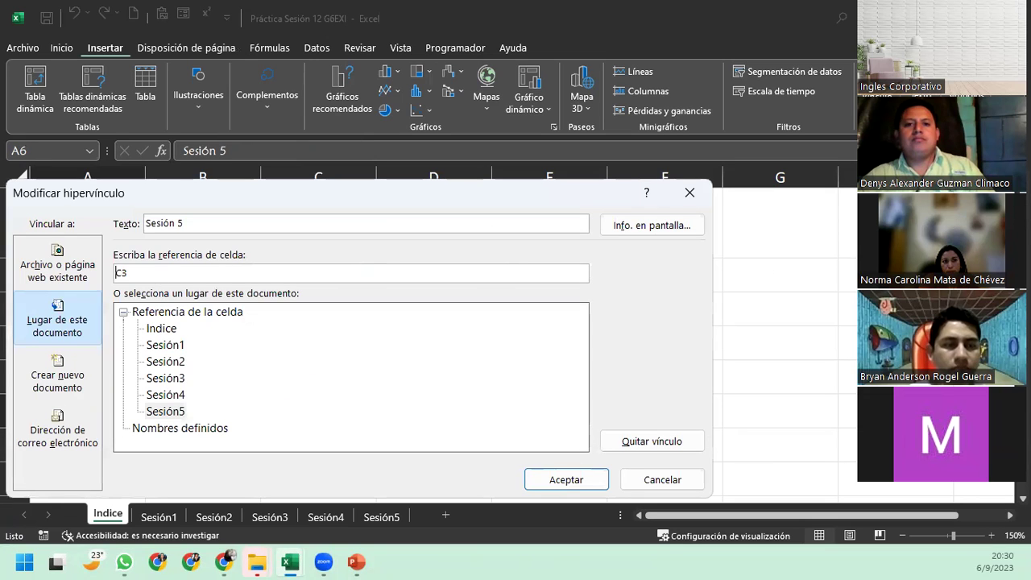
pyautogui.click(689, 194)
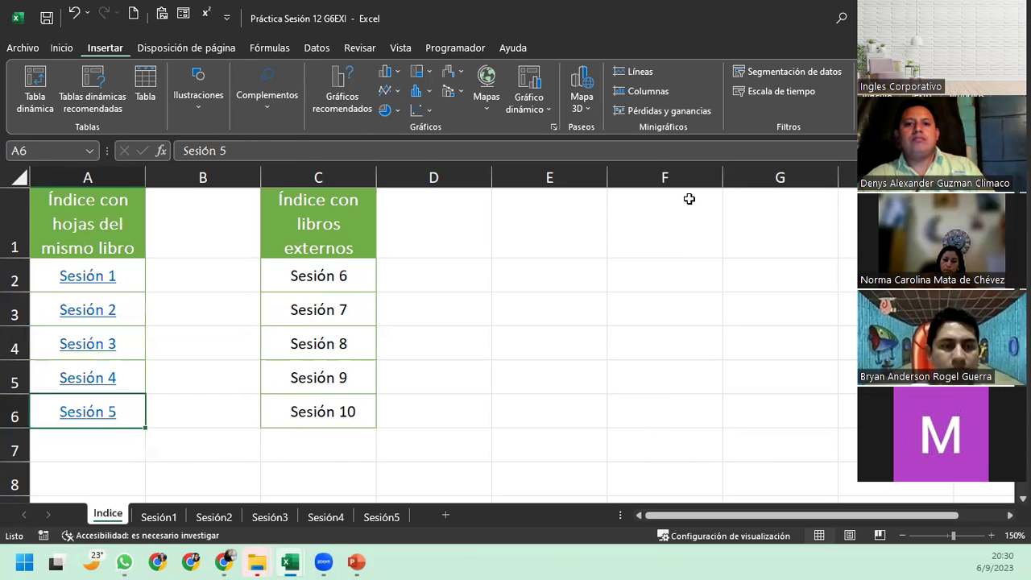
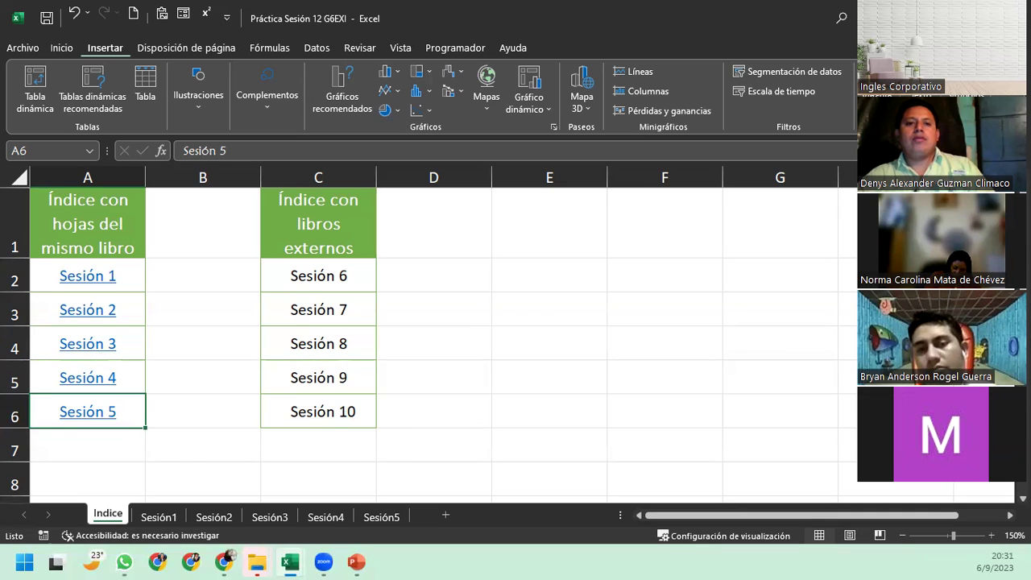
# Start a hyperlink on the Sesión 6 cell C2, set to link to an existing file
pyautogui.hotkey('alt', 'Tab')
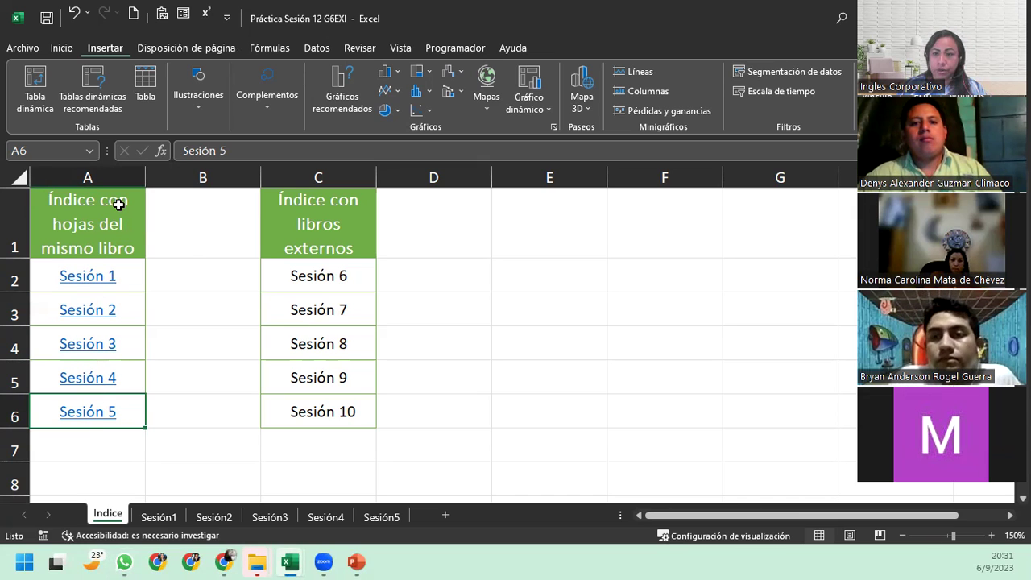
pyautogui.click(321, 255)
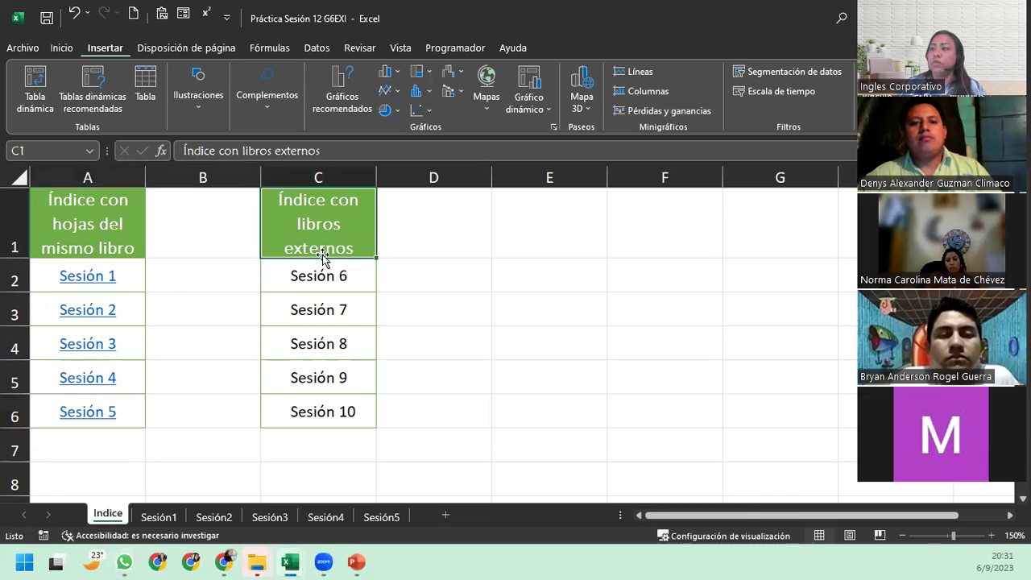
pyautogui.click(302, 274)
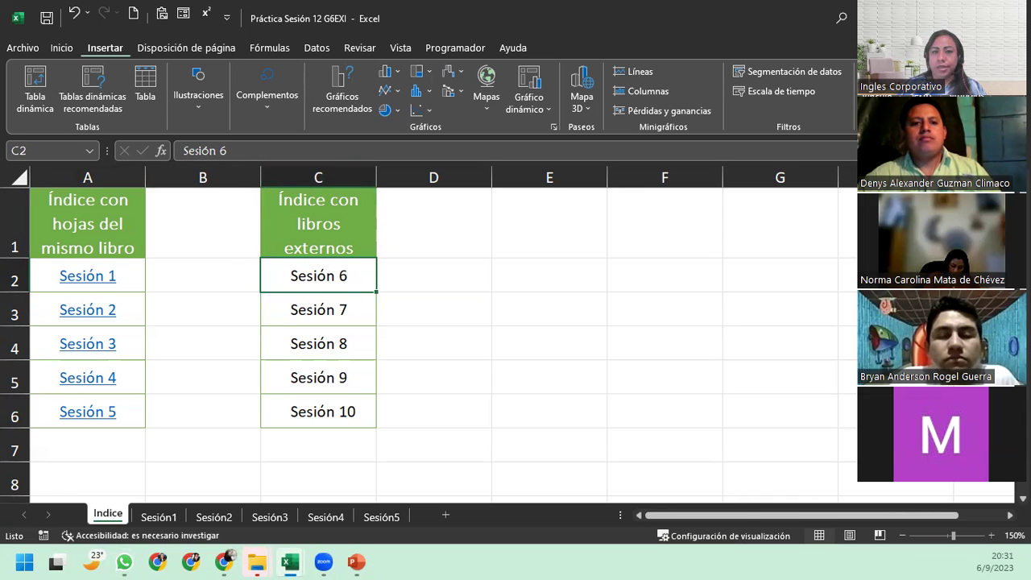
pyautogui.hotkey('ctrl', 'k')
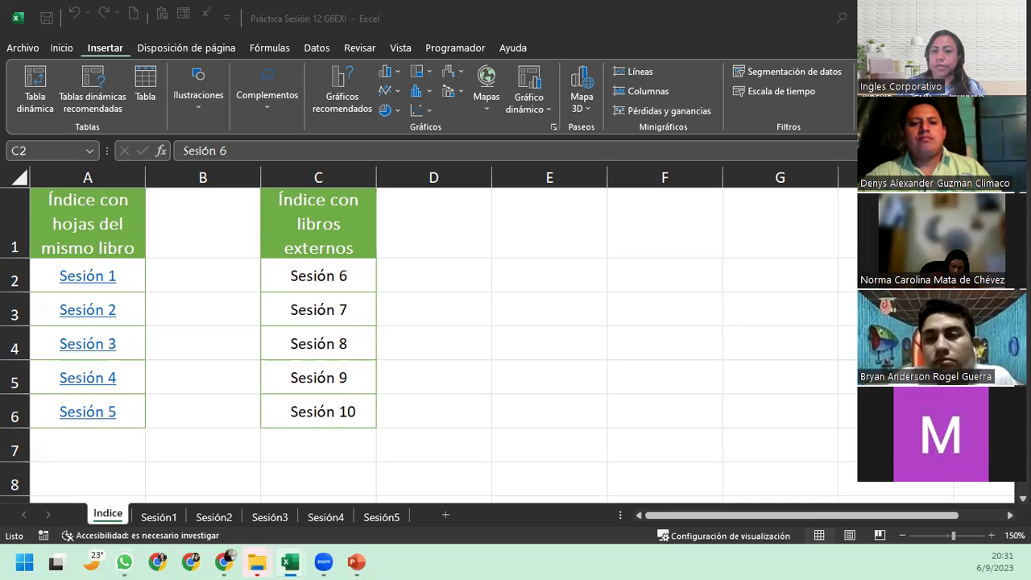
pyautogui.press('Escape')
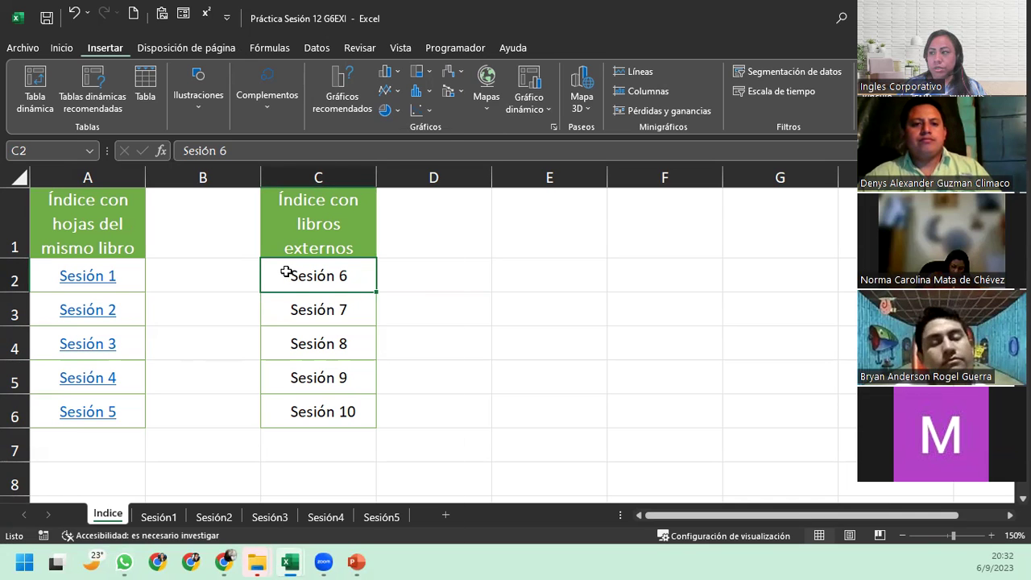
pyautogui.rightClick(286, 272)
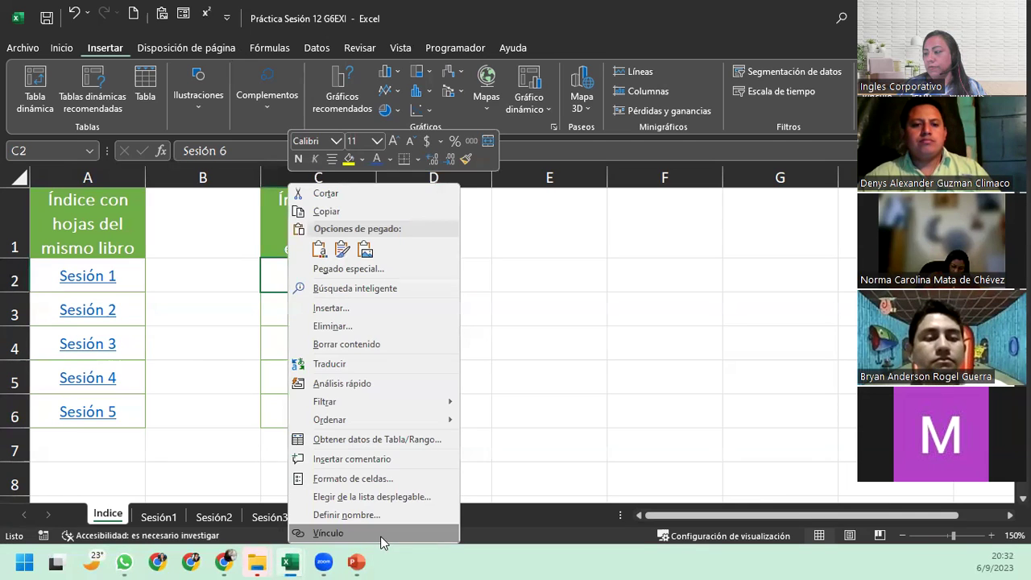
pyautogui.click(383, 533)
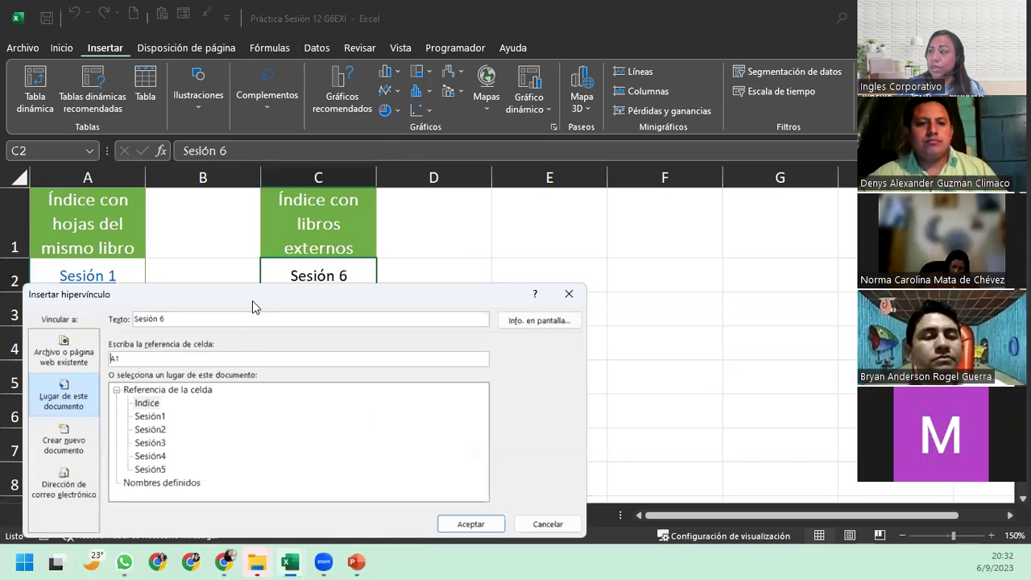
pyautogui.moveTo(252, 306); pyautogui.dragTo(422, 190)
pyautogui.click(230, 236)
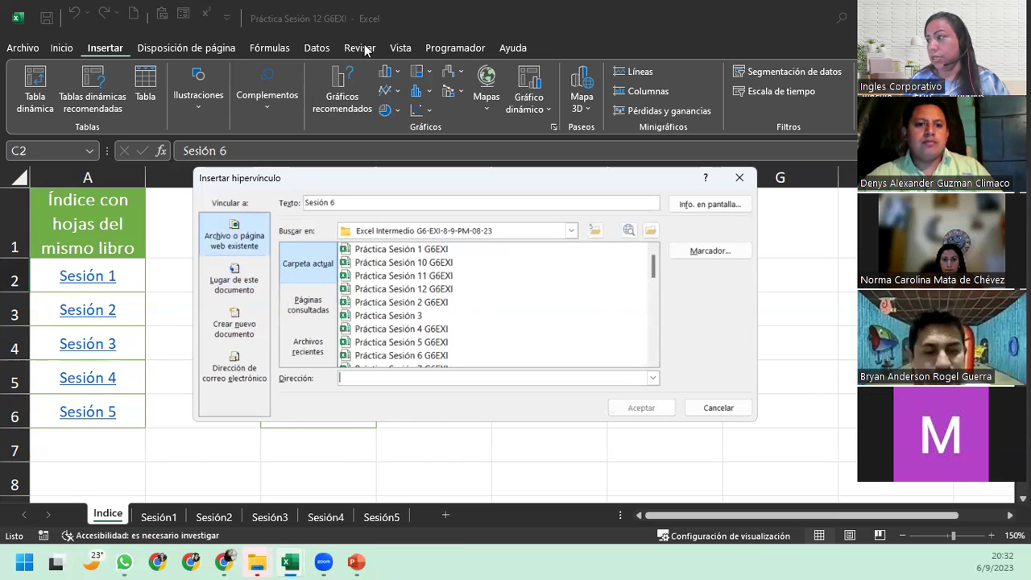
# Pick Práctica Sesión 6 G6EXI from Documentos > Inglés Corporativo > Excel Intermedio G6 and list its sheets
pyautogui.click(572, 231)
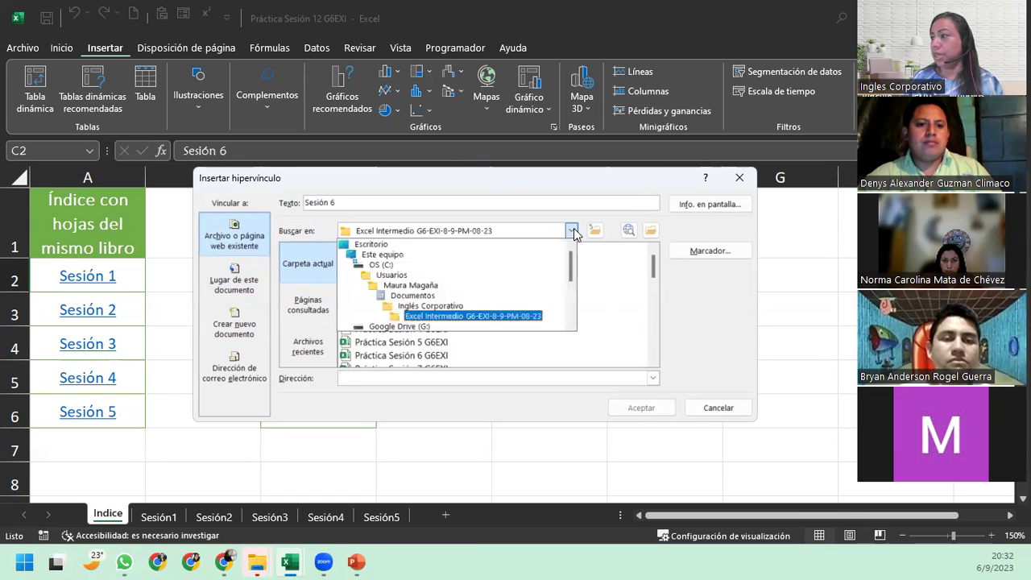
pyautogui.click(413, 296)
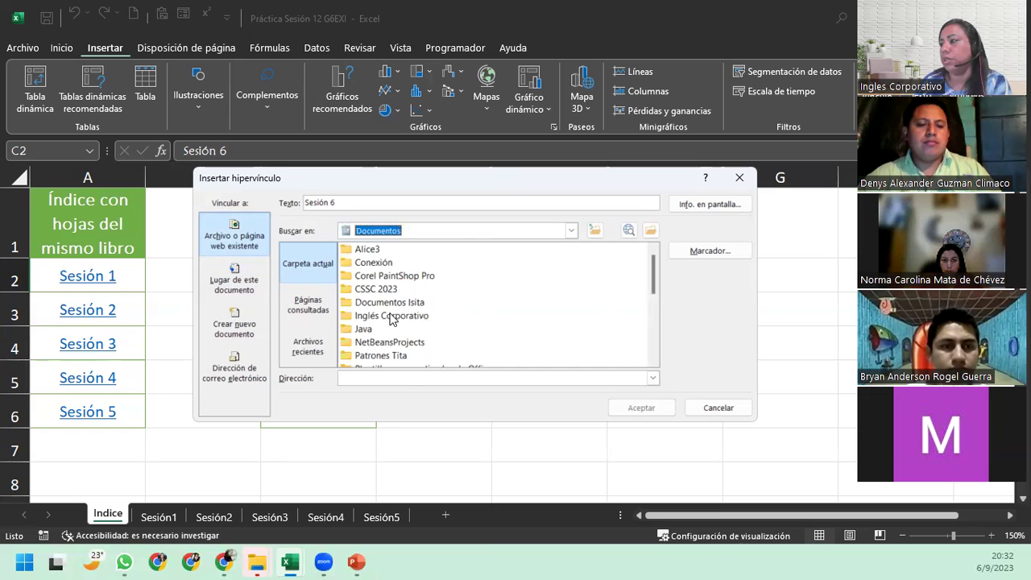
pyautogui.doubleClick(392, 316)
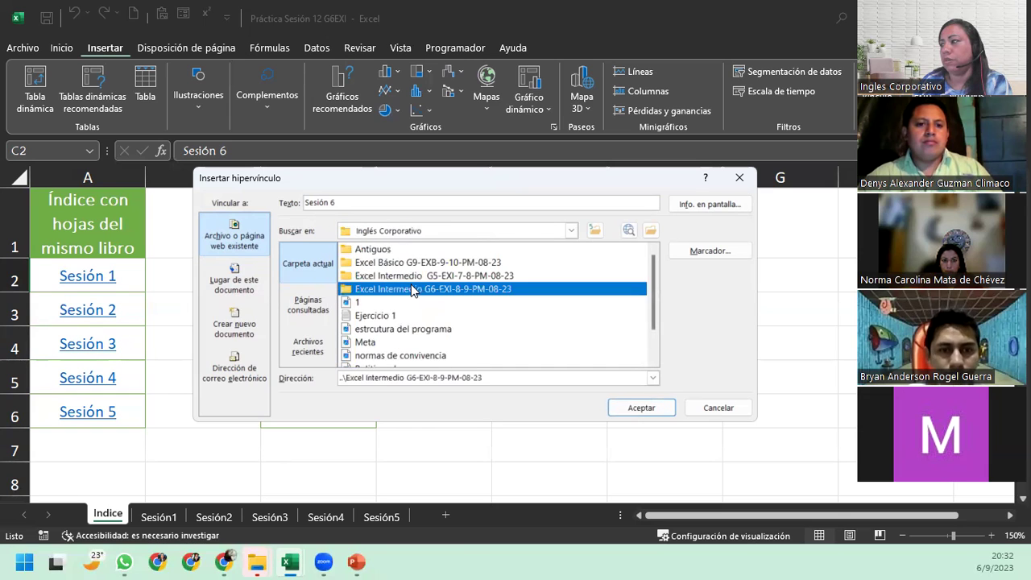
pyautogui.doubleClick(412, 289)
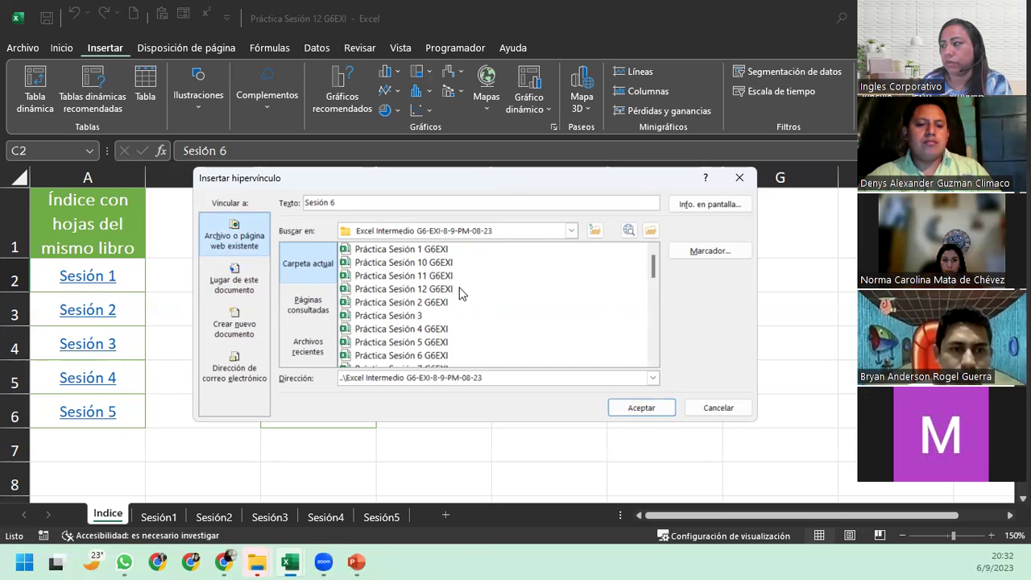
pyautogui.scroll(-1, 393, 318)
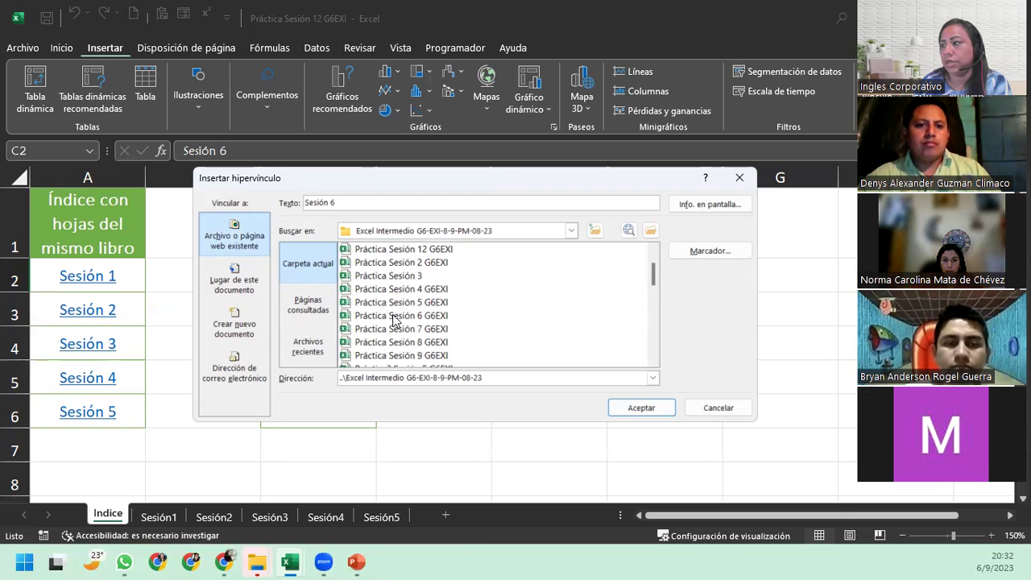
pyautogui.click(404, 320)
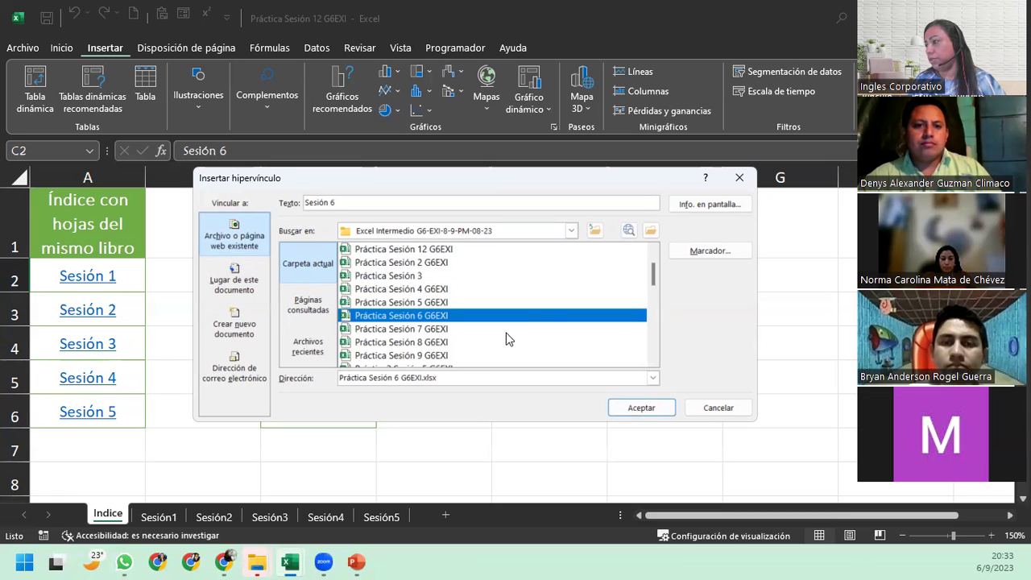
pyautogui.click(725, 257)
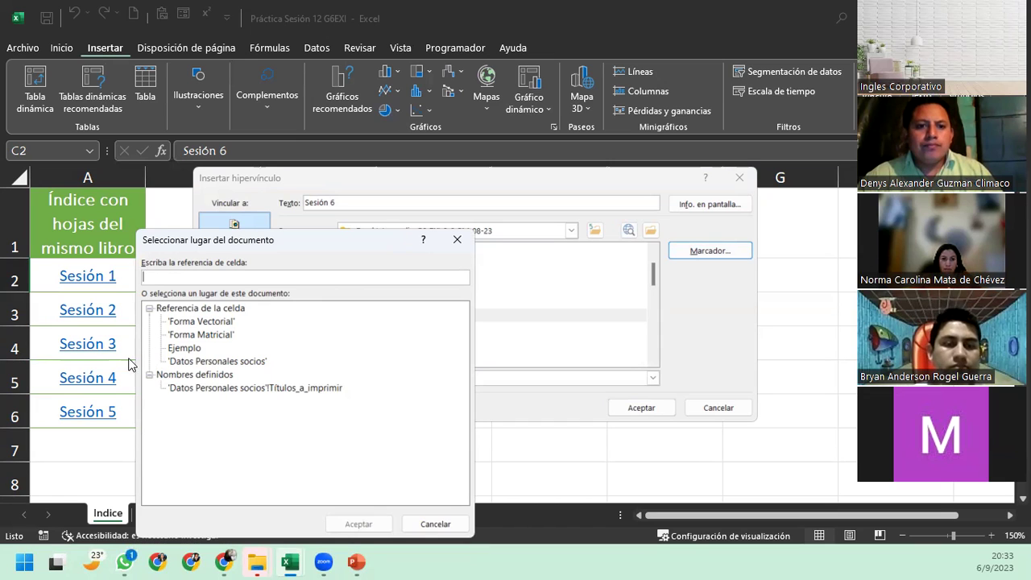
# Dismiss the sheet chooser without a location, keeping Práctica Sesión 6 G6EXI.xlsx as the target
pyautogui.click(193, 348)
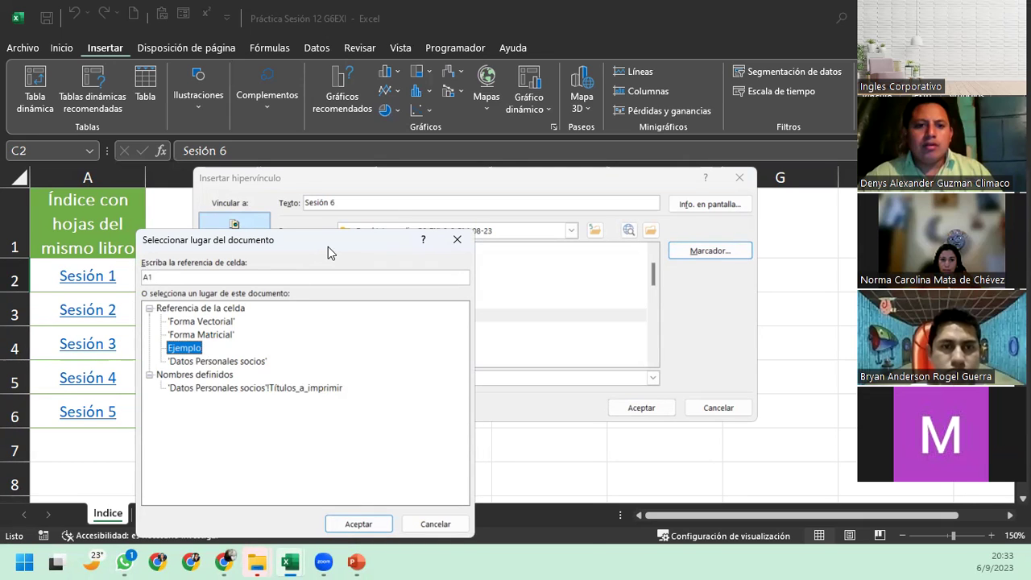
pyautogui.moveTo(327, 246); pyautogui.dragTo(450, 281)
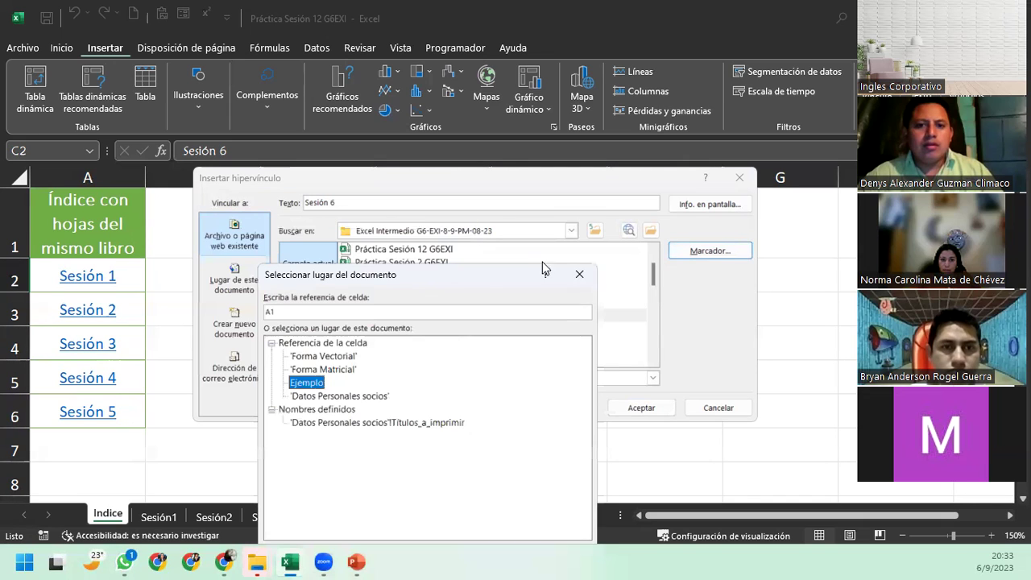
pyautogui.click(586, 278)
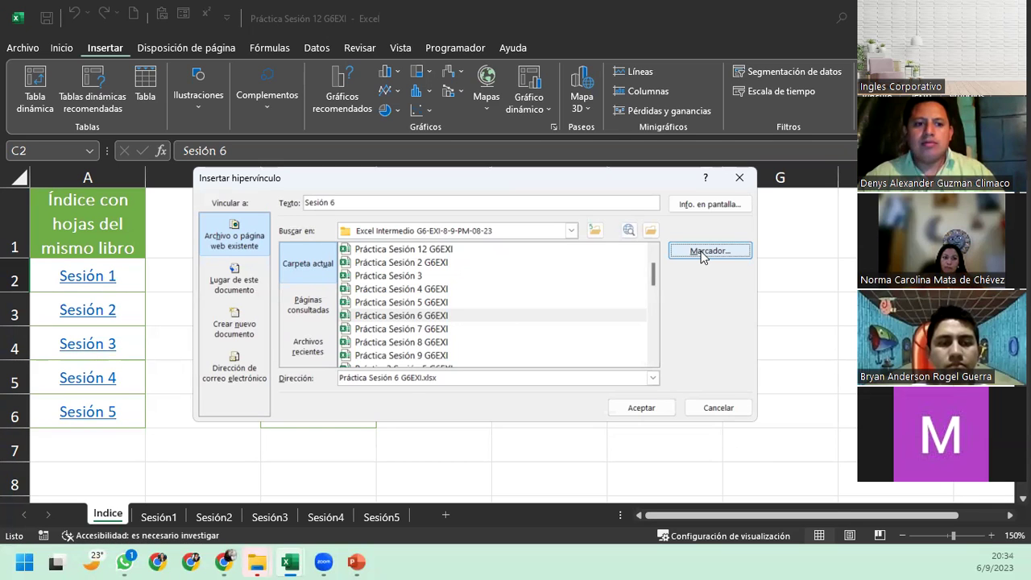
# Set the link's place in the document to sheet Ejemplo, cell B2
pyautogui.click(702, 252)
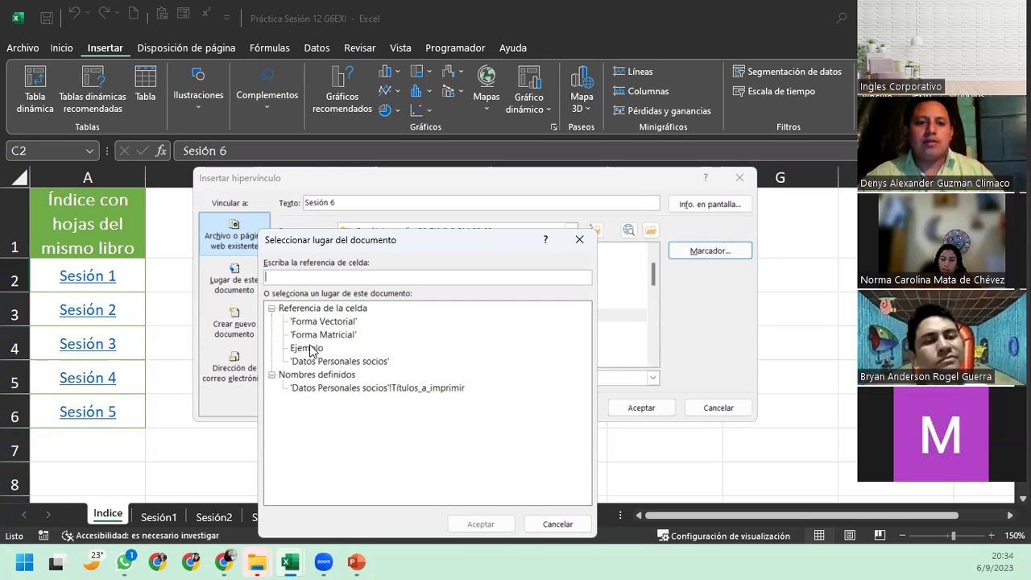
pyautogui.click(308, 348)
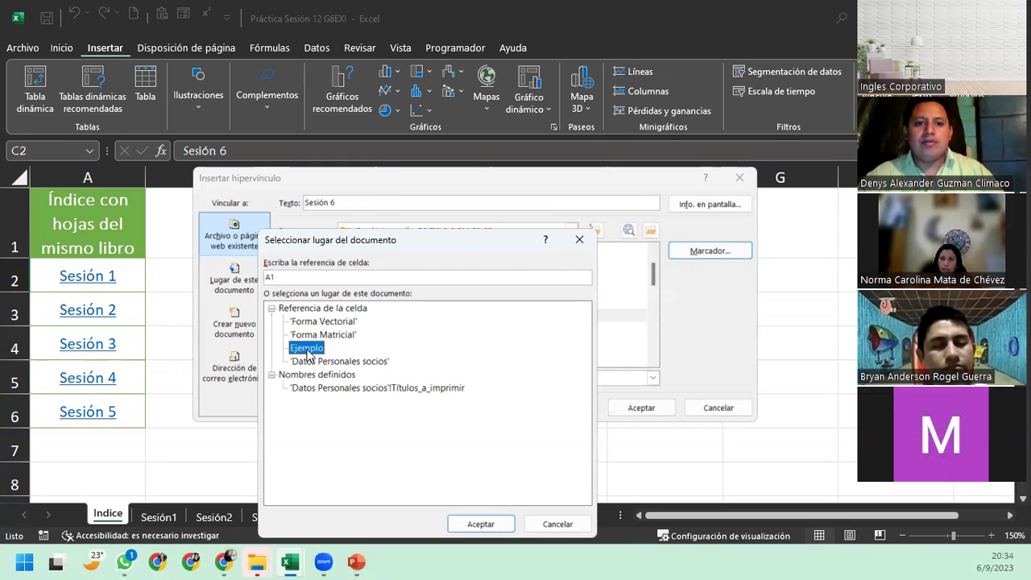
pyautogui.doubleClick(269, 277)
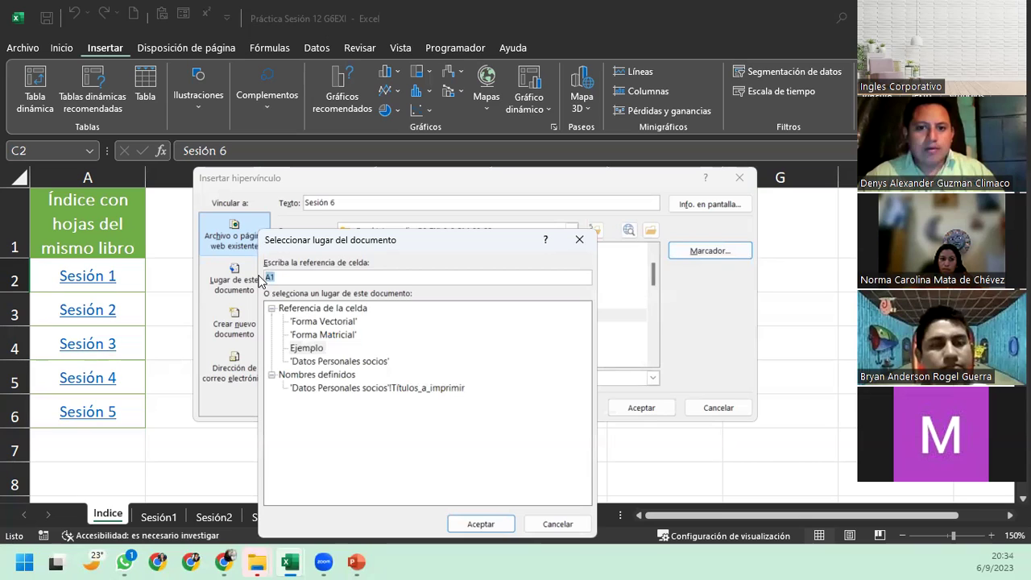
pyautogui.write('b2')
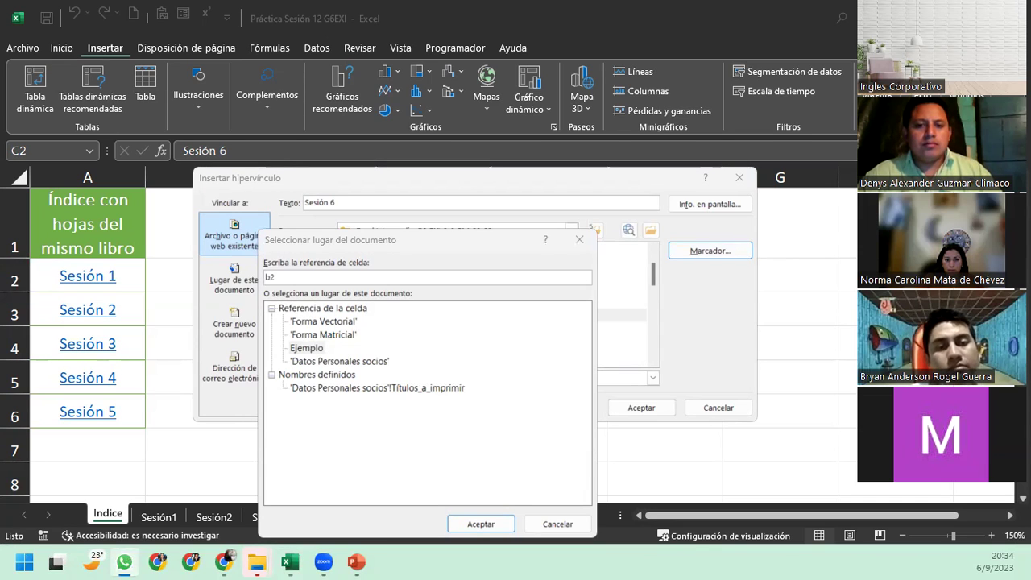
pyautogui.click(480, 523)
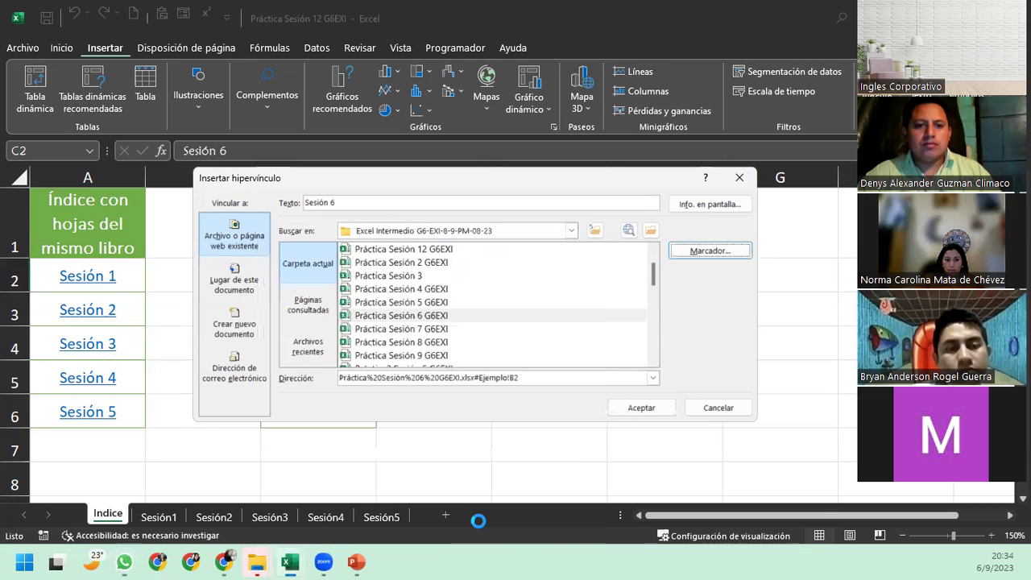
# Confirm the Sesión 6 hyperlink, test it on the Ejemplo sheet, then return to Práctica Sesión 12
pyautogui.click(642, 409)
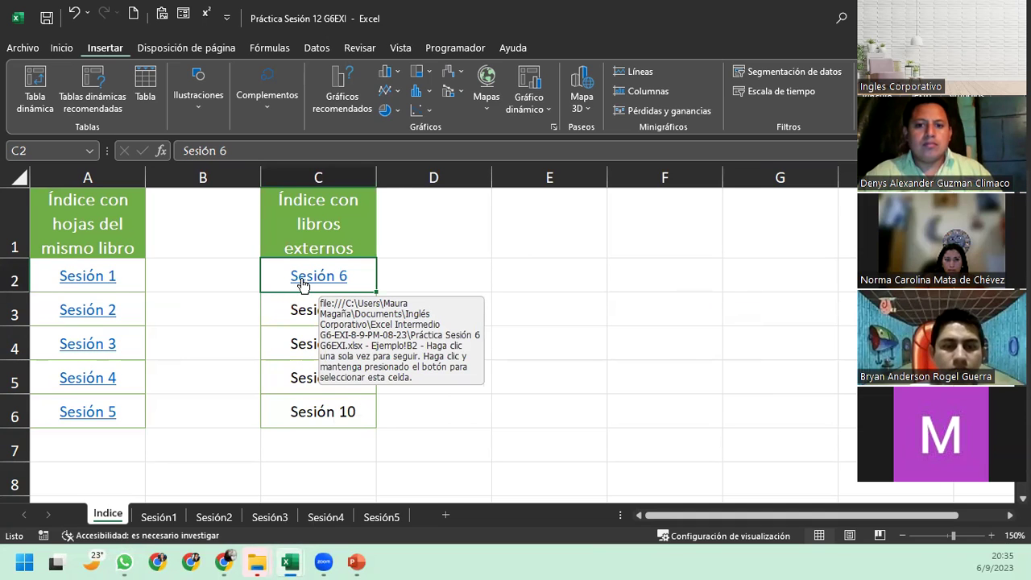
pyautogui.click(301, 282)
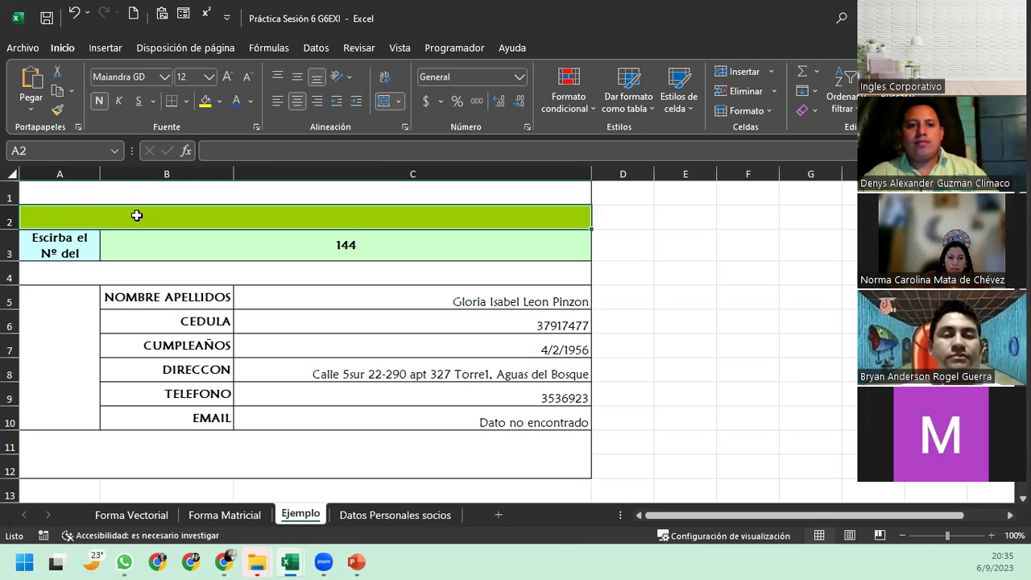
pyautogui.click(135, 244)
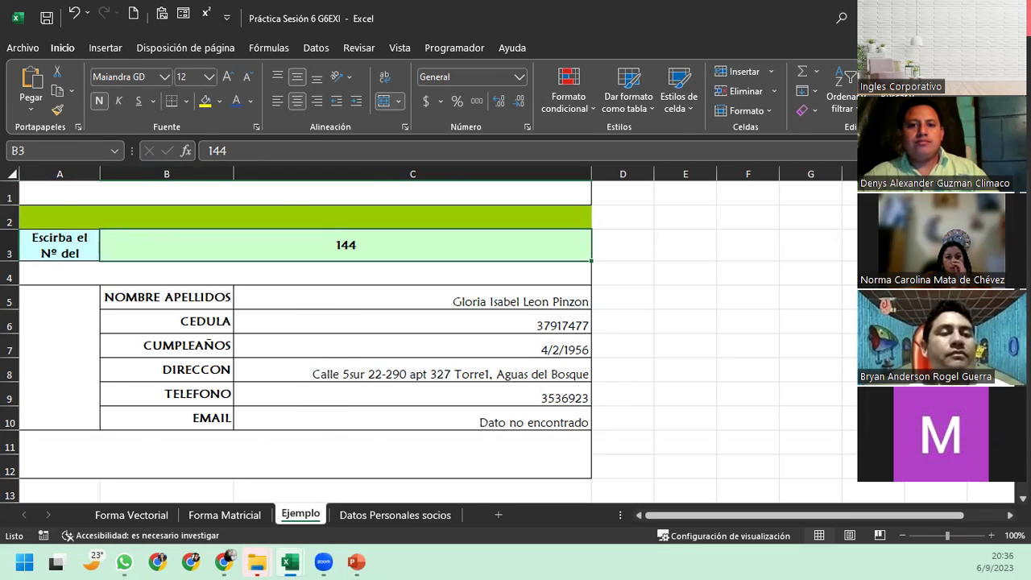
pyautogui.hotkey('alt', 'Tab')
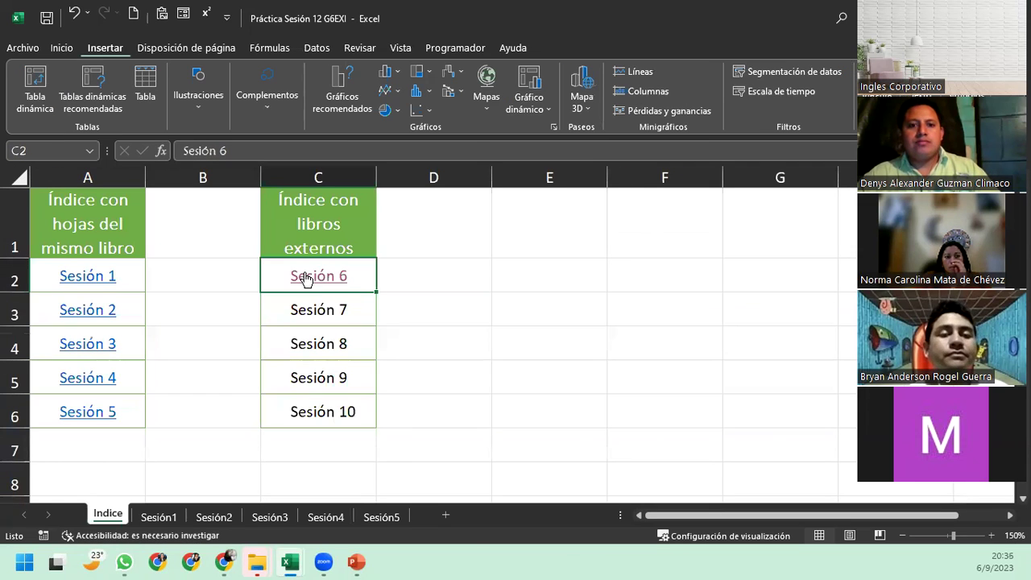
# Edit the Sesión 6 hyperlink so it targets Ejemplo cell B3 instead of B2
pyautogui.rightClick(304, 276)
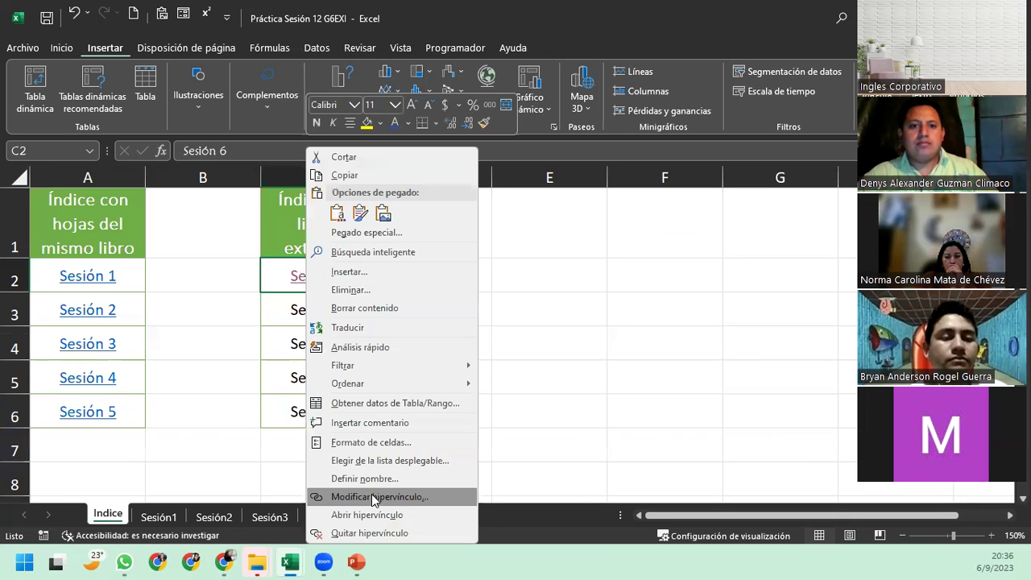
pyautogui.click(371, 495)
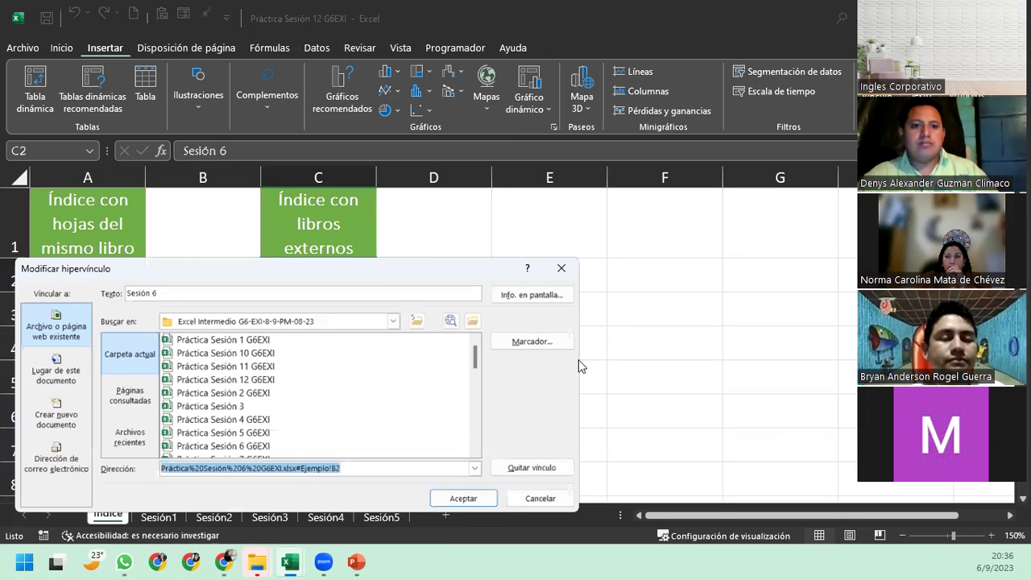
pyautogui.click(554, 340)
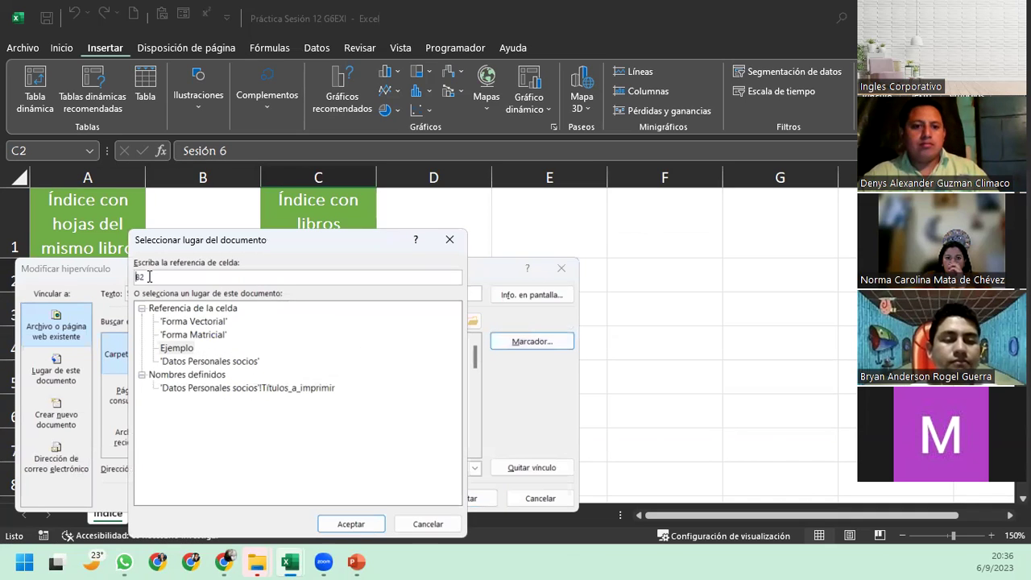
pyautogui.press('BackSpace')
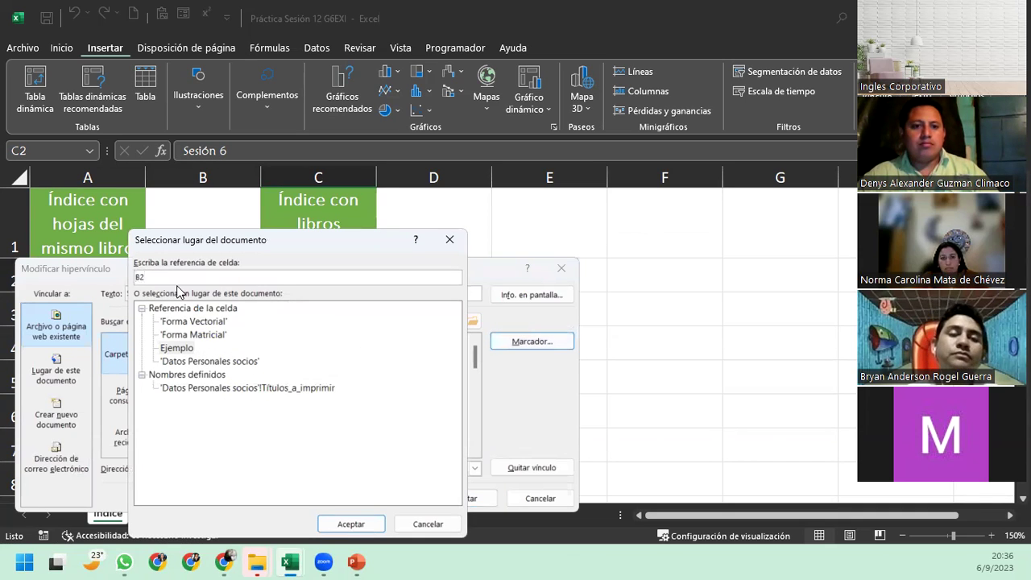
pyautogui.write('3')
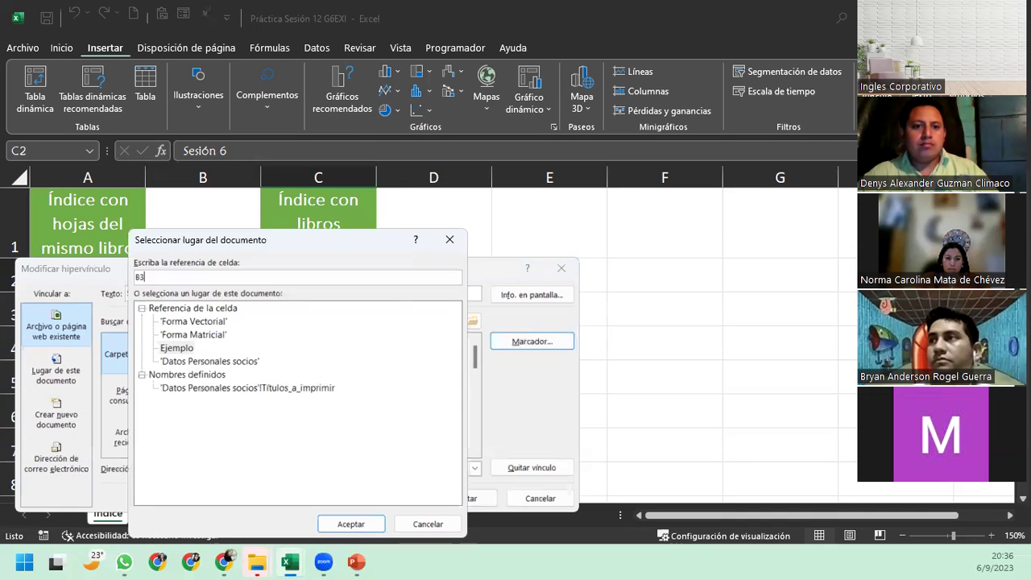
pyautogui.click(352, 523)
pyautogui.click(451, 497)
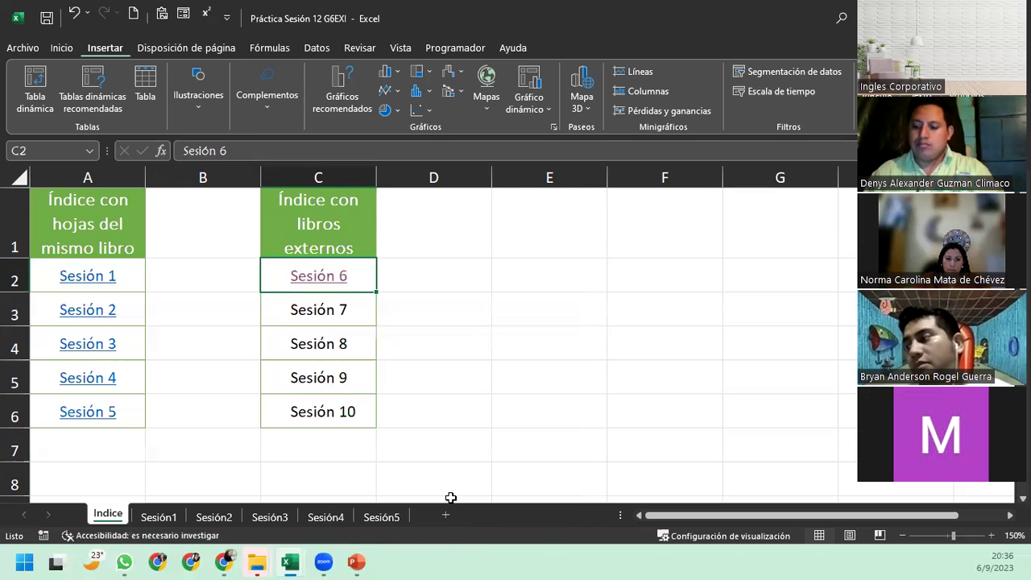
pyautogui.click(338, 278)
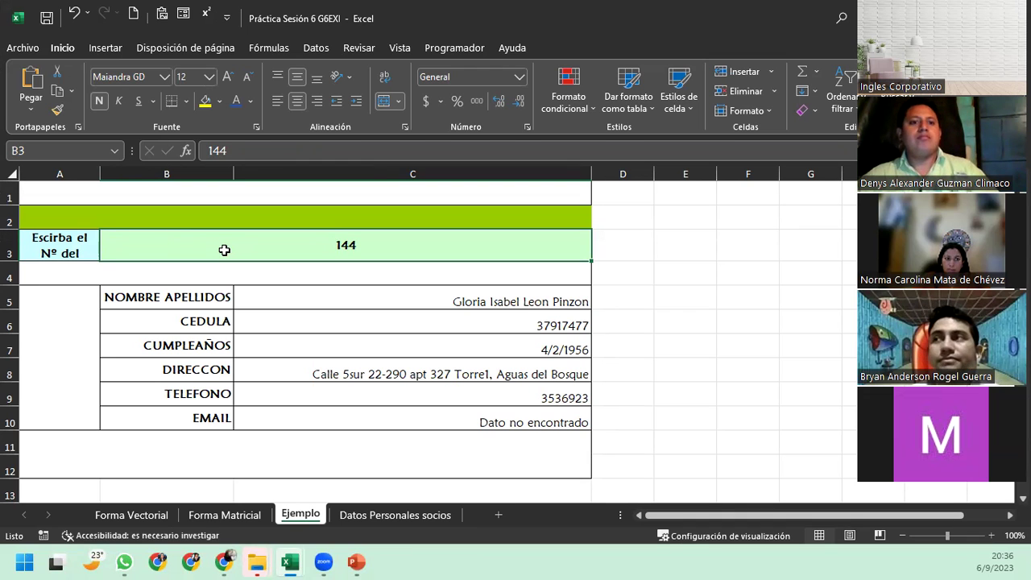
pyautogui.hotkey('alt', 'Tab')
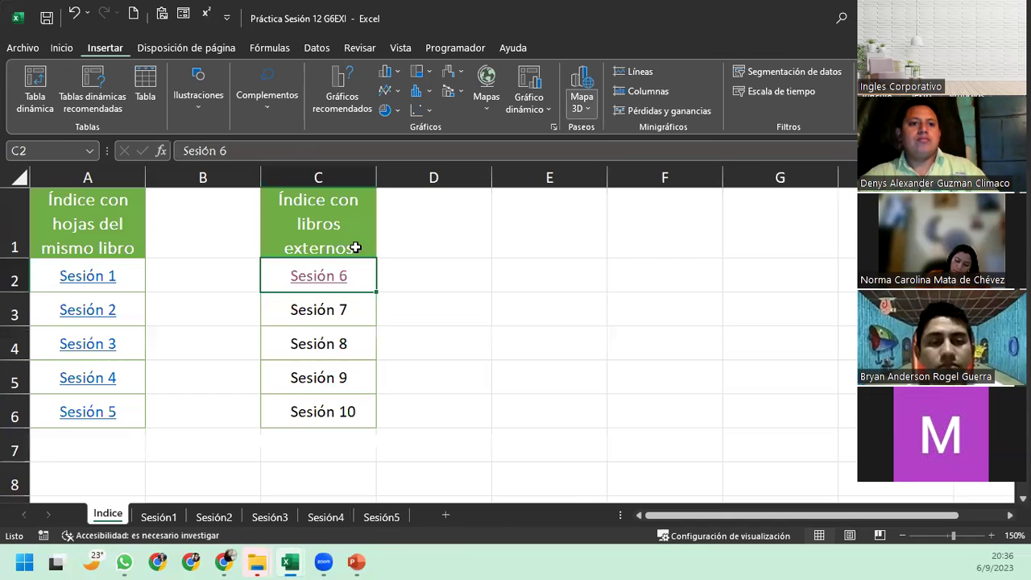
pyautogui.click(297, 308)
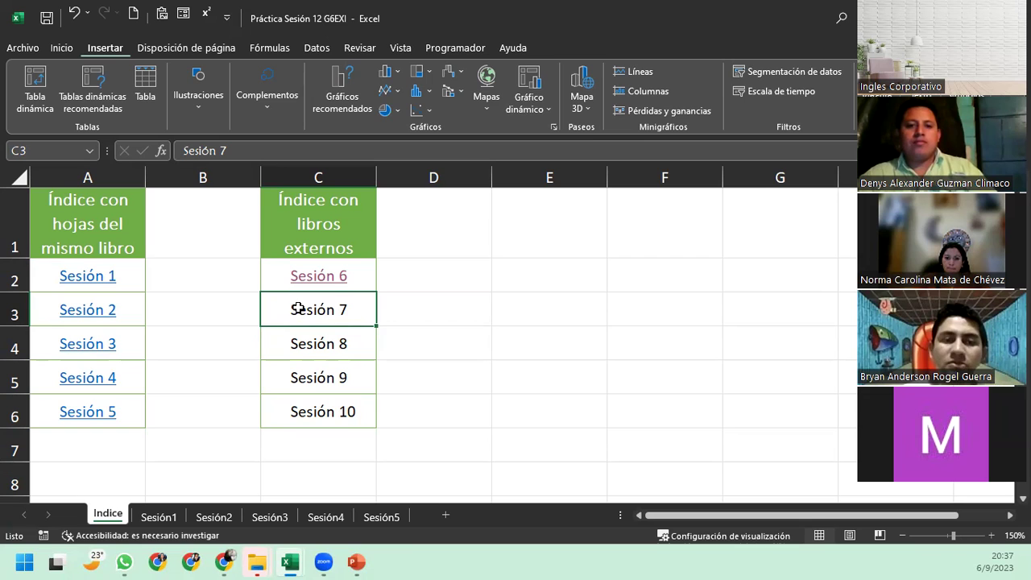
# Link Sesión 7 in C3 to sheet Ejemplo1, cell A1, of Práctica Sesión 7 G6EXI
pyautogui.rightClick(360, 308)
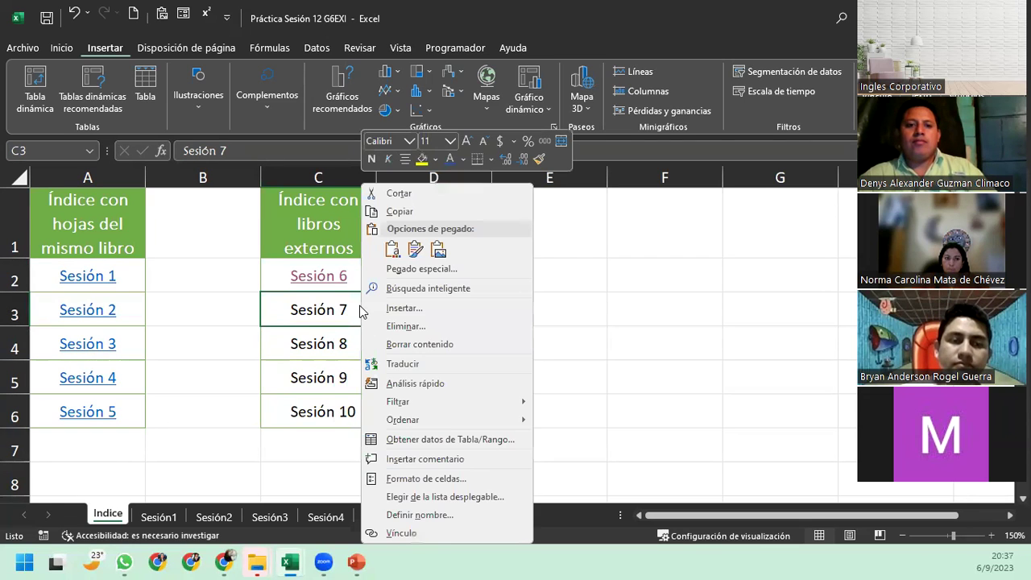
pyautogui.click(399, 533)
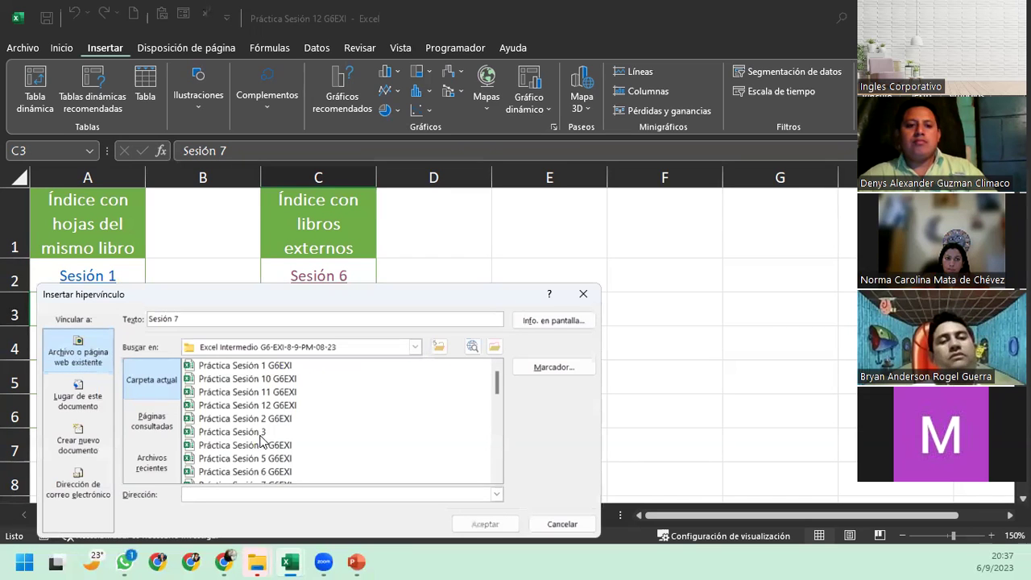
pyautogui.scroll(-2, 262, 439)
pyautogui.click(269, 405)
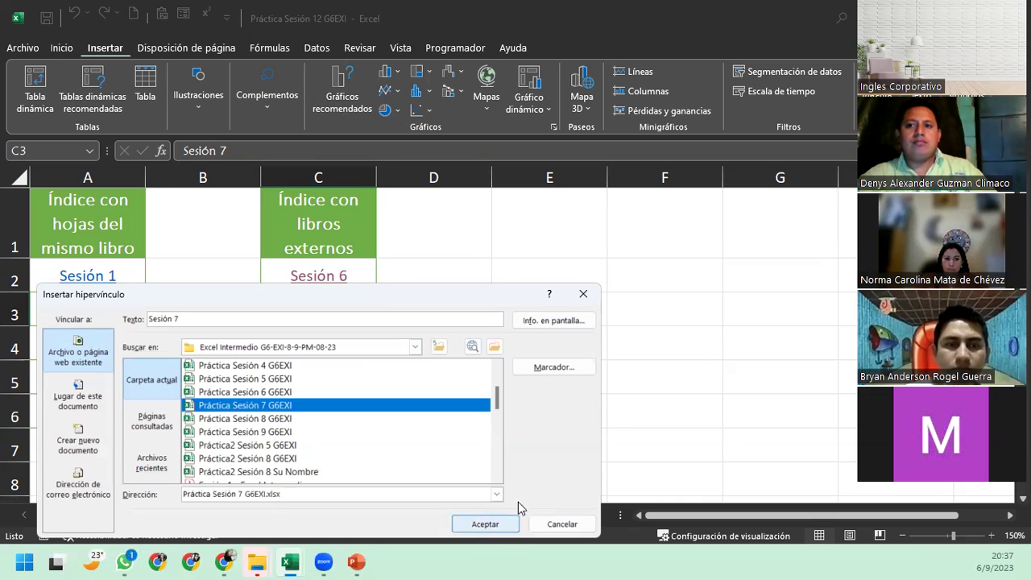
pyautogui.click(561, 366)
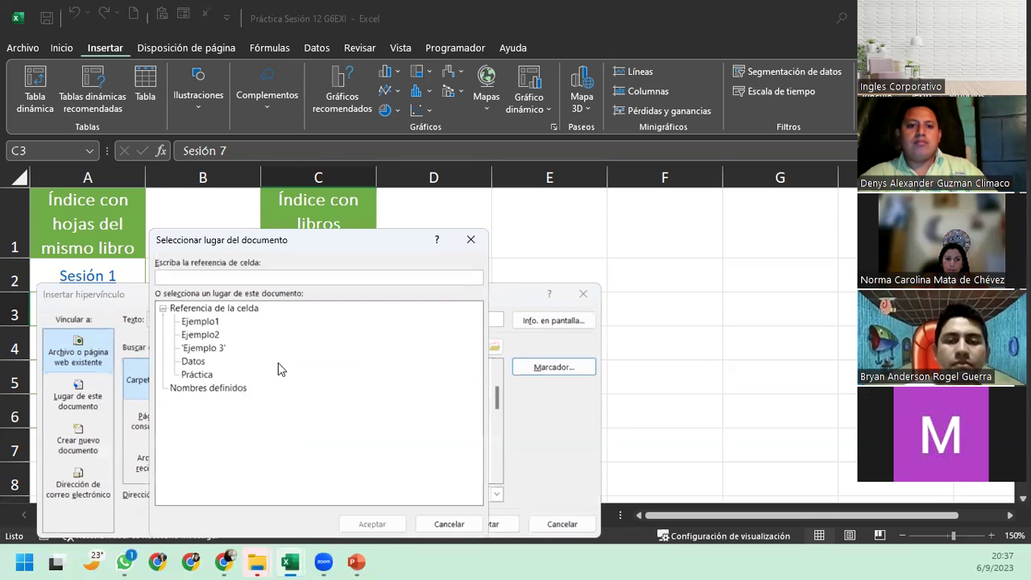
pyautogui.click(201, 323)
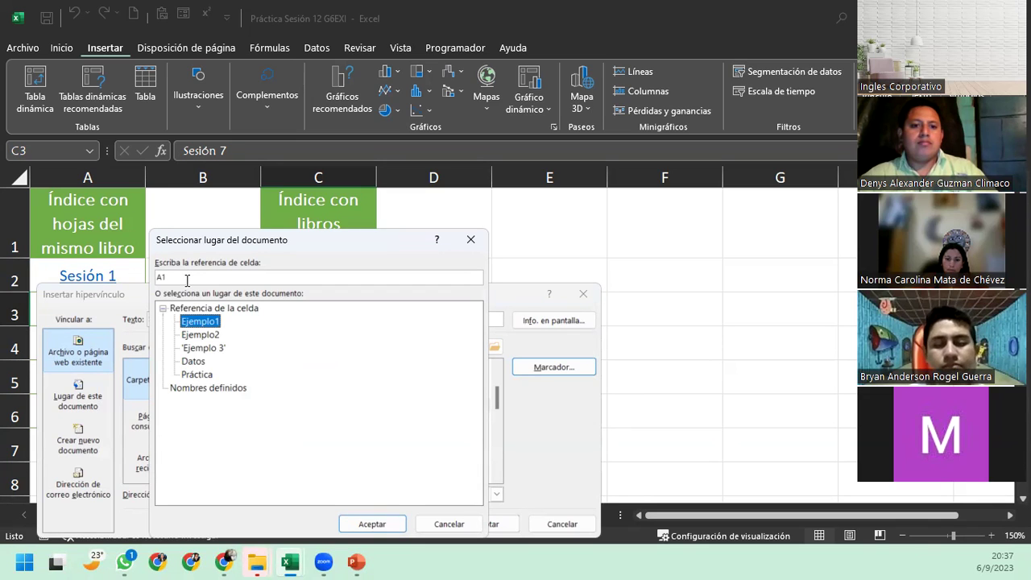
pyautogui.click(362, 524)
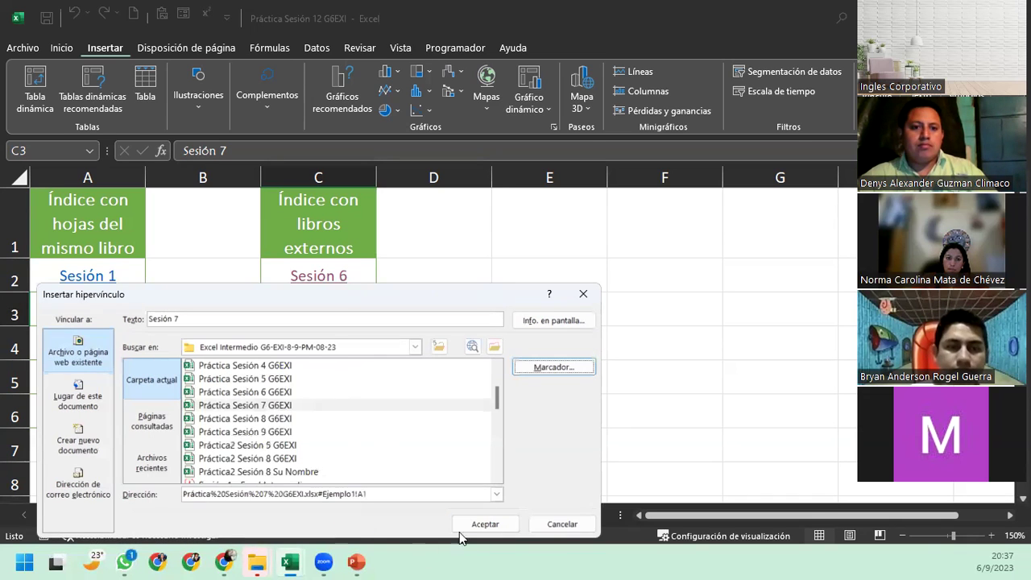
pyautogui.click(468, 526)
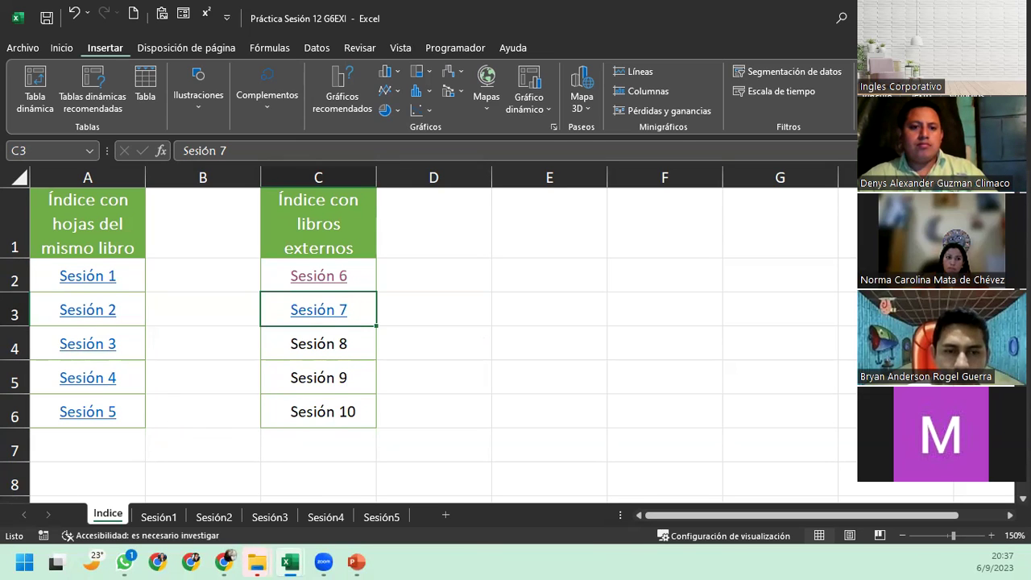
pyautogui.hotkey('alt', 'Tab')
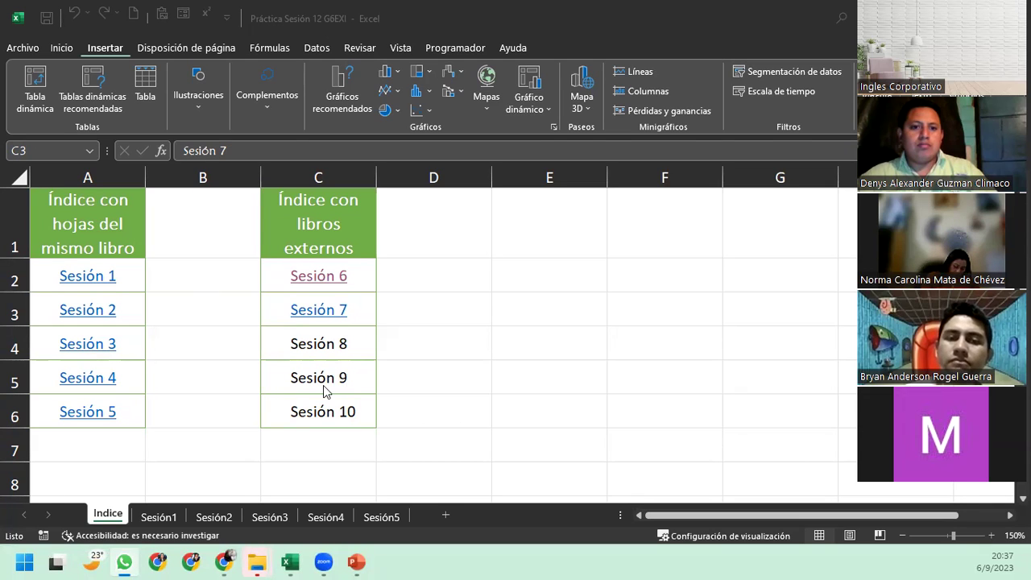
# Link Sesión 8 in C4 to the Práctica Sesión 8 G6EXI workbook
pyautogui.click(323, 346)
pyautogui.rightClick(323, 347)
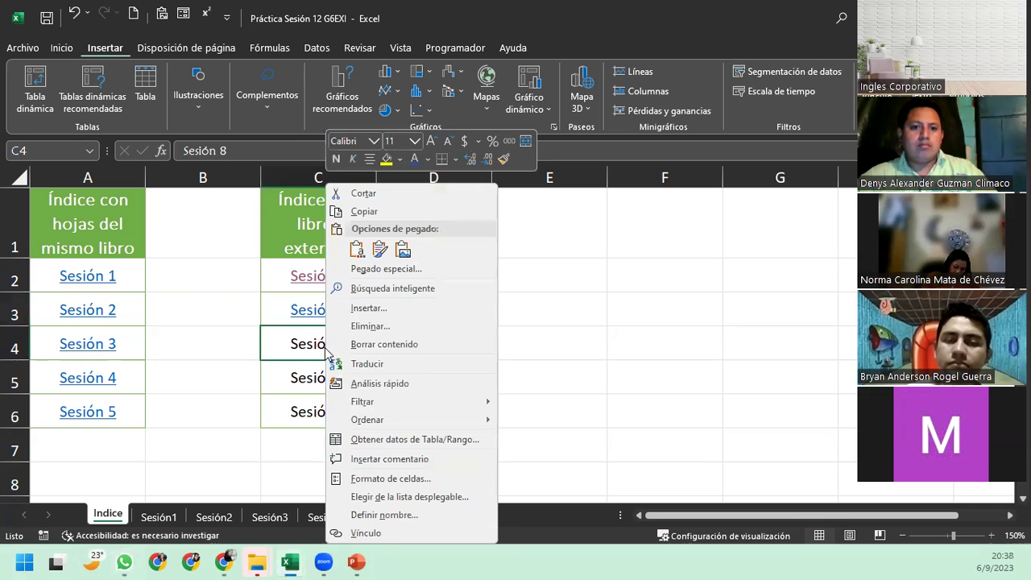
pyautogui.click(426, 525)
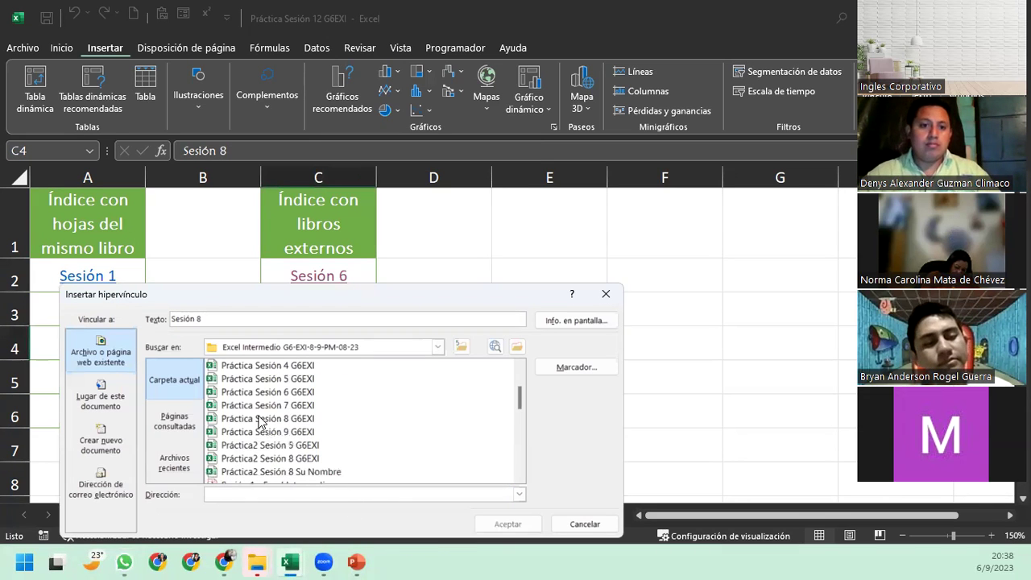
pyautogui.click(260, 418)
pyautogui.click(507, 524)
# Link Sesión 9 in C5 to the Práctica Sesión 9 G6EXI workbook
pyautogui.click(346, 374)
pyautogui.rightClick(346, 375)
pyautogui.click(378, 364)
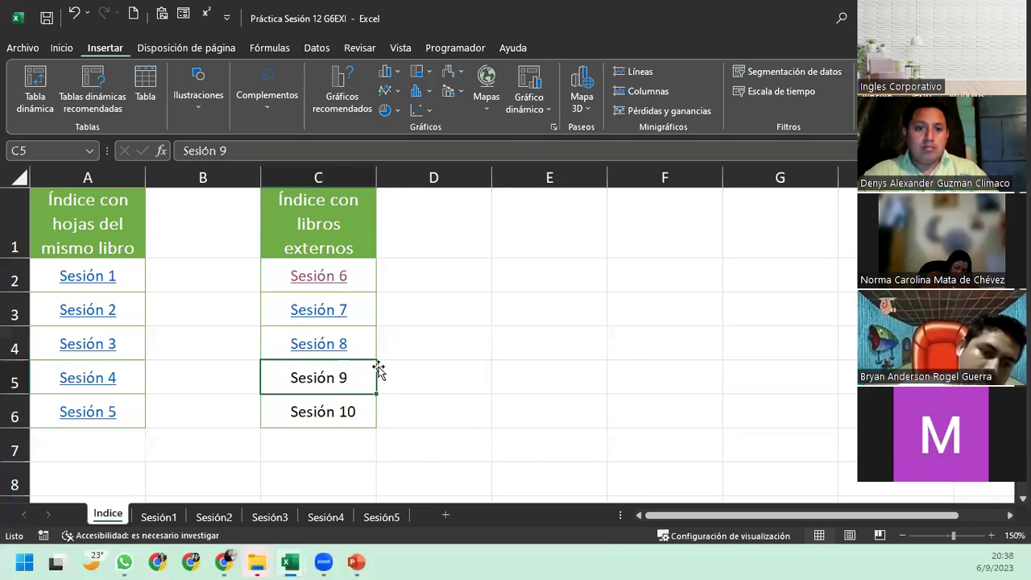
pyautogui.scroll(-2, 238, 276)
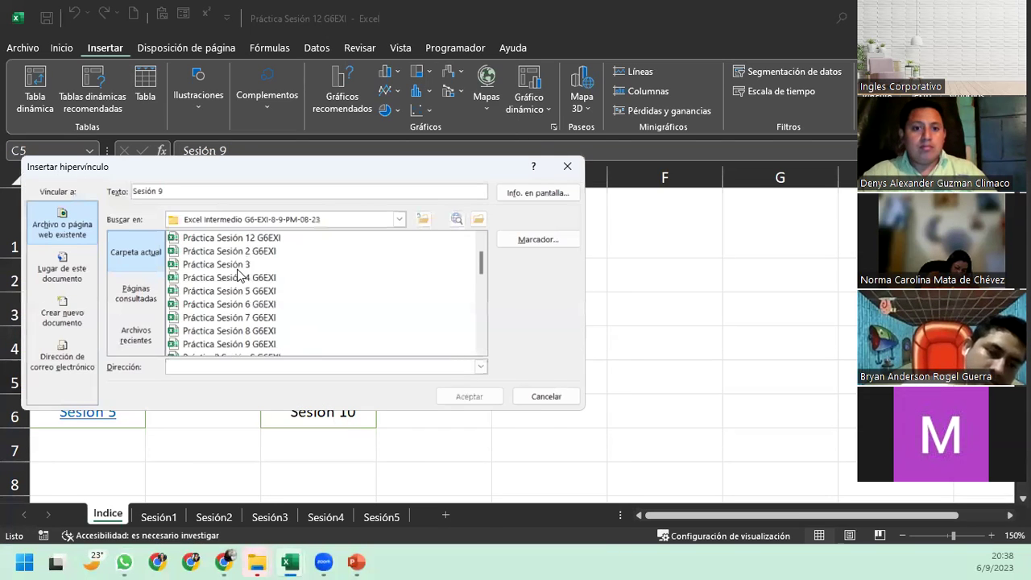
pyautogui.click(223, 303)
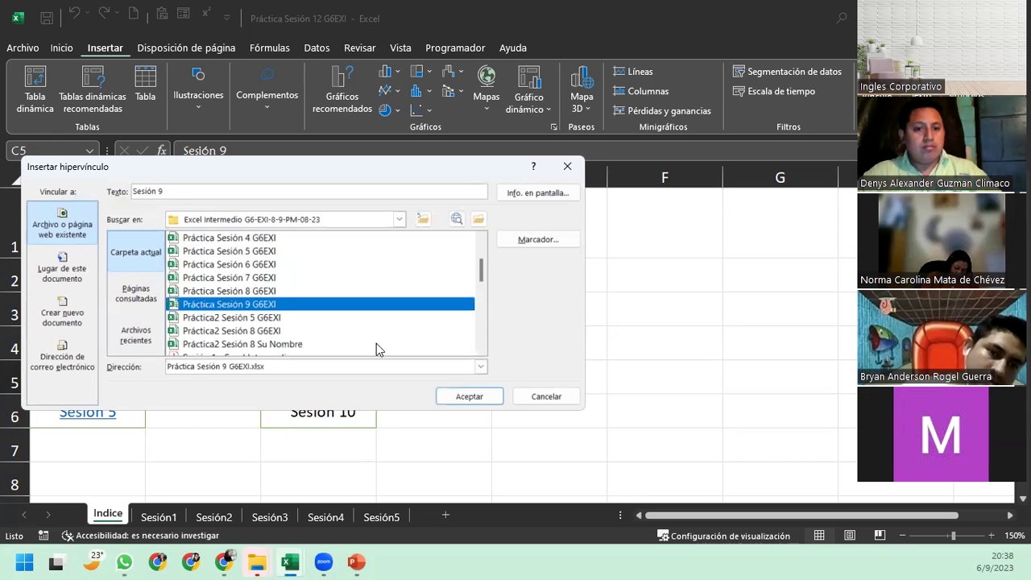
pyautogui.click(471, 395)
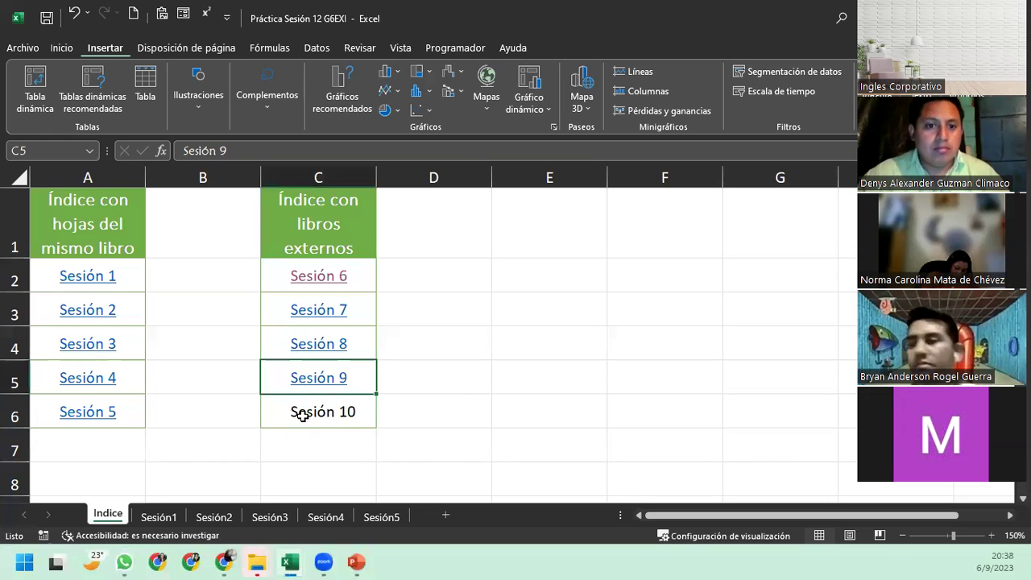
# Link Sesión 10 in C6 to the Práctica Sesión 10 G6EXI workbook
pyautogui.rightClick(303, 411)
pyautogui.click(338, 405)
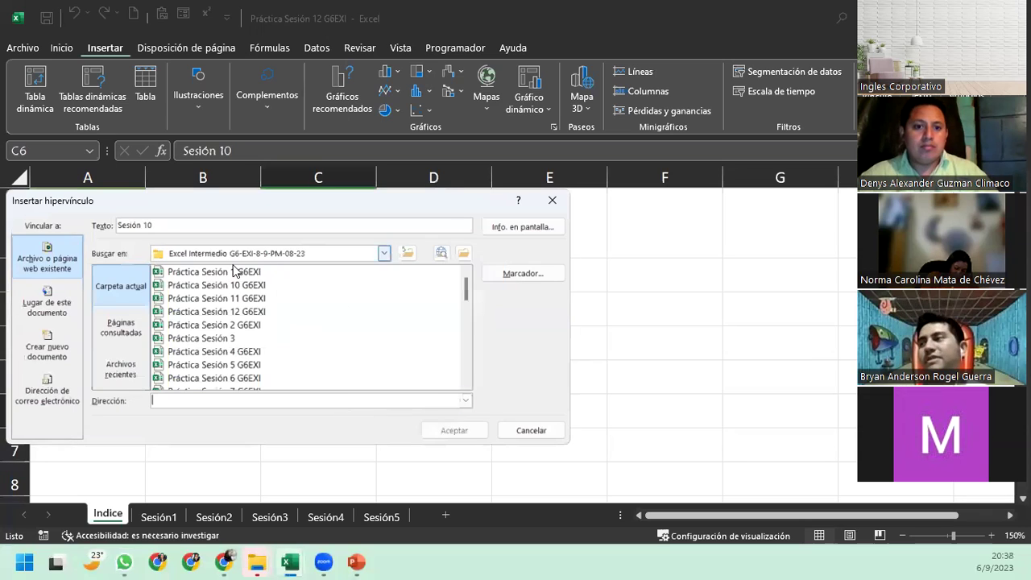
pyautogui.click(254, 285)
pyautogui.click(448, 429)
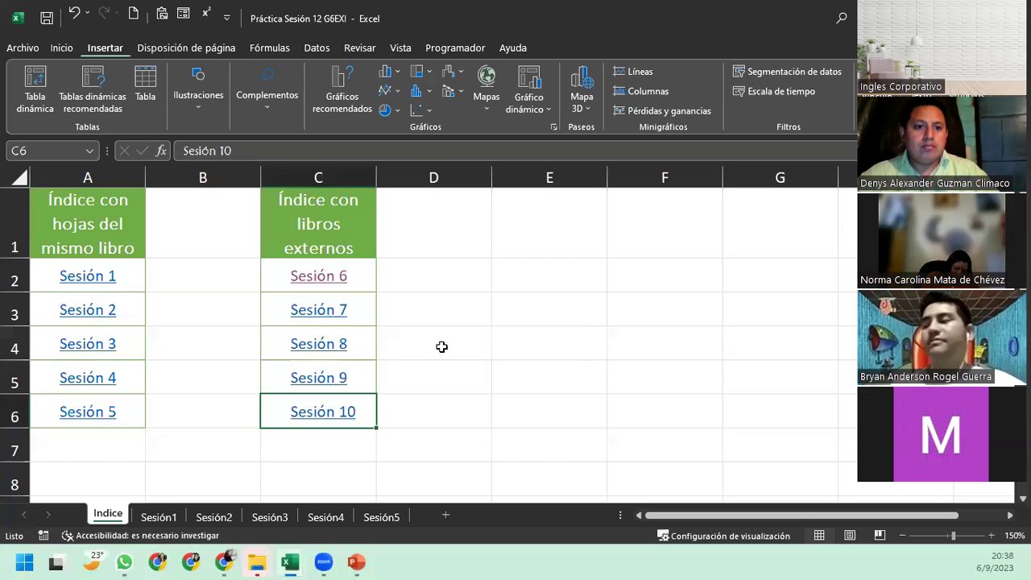
pyautogui.click(440, 412)
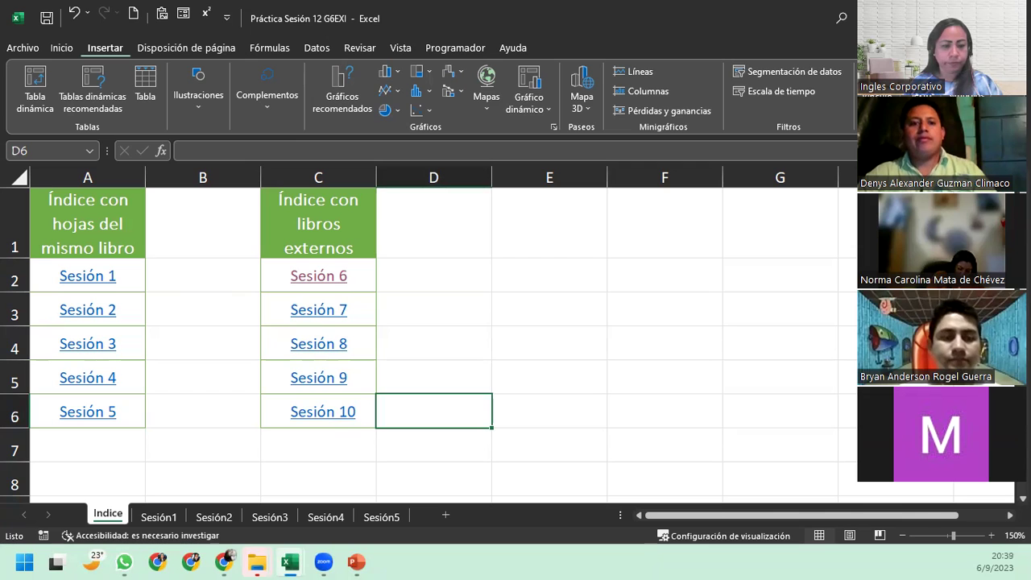
pyautogui.hotkey('alt', 'Tab')
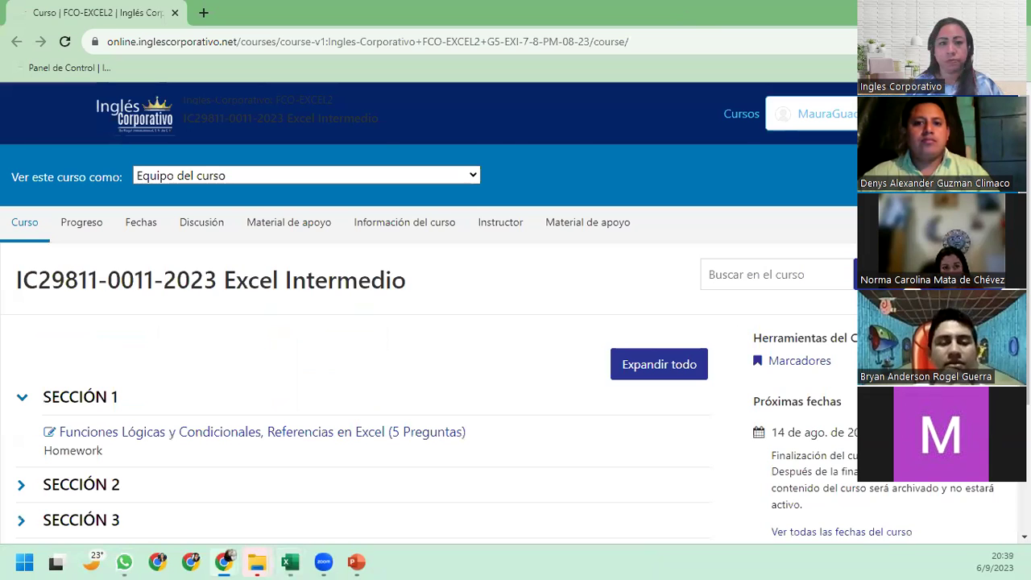
# Switch from the course page back to the Excel workbook
pyautogui.hotkey('alt', 'Tab')
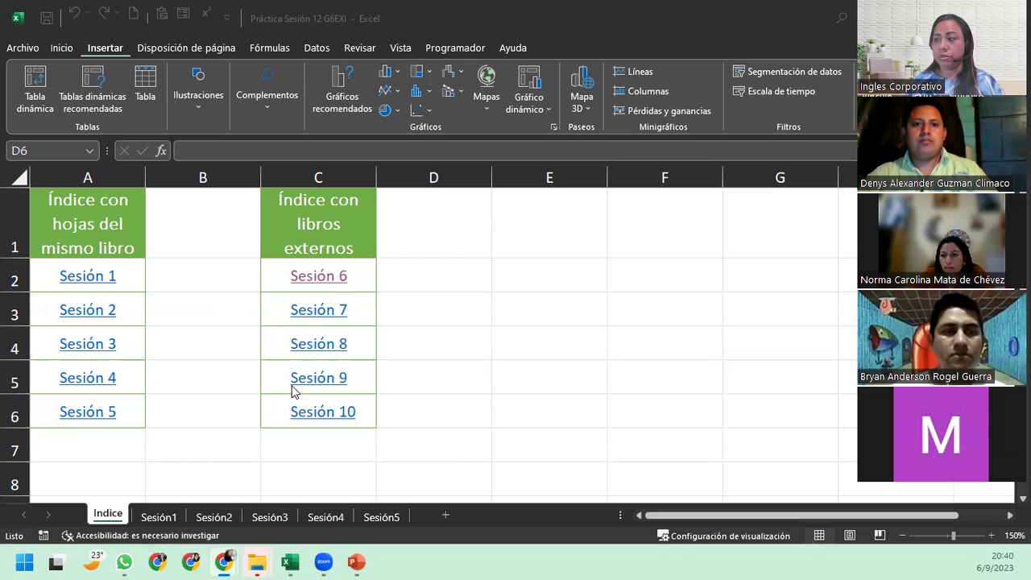
# Enter the heading 'Enlace hacía un sitio web' in E1, then switch to the browser
pyautogui.click(535, 227)
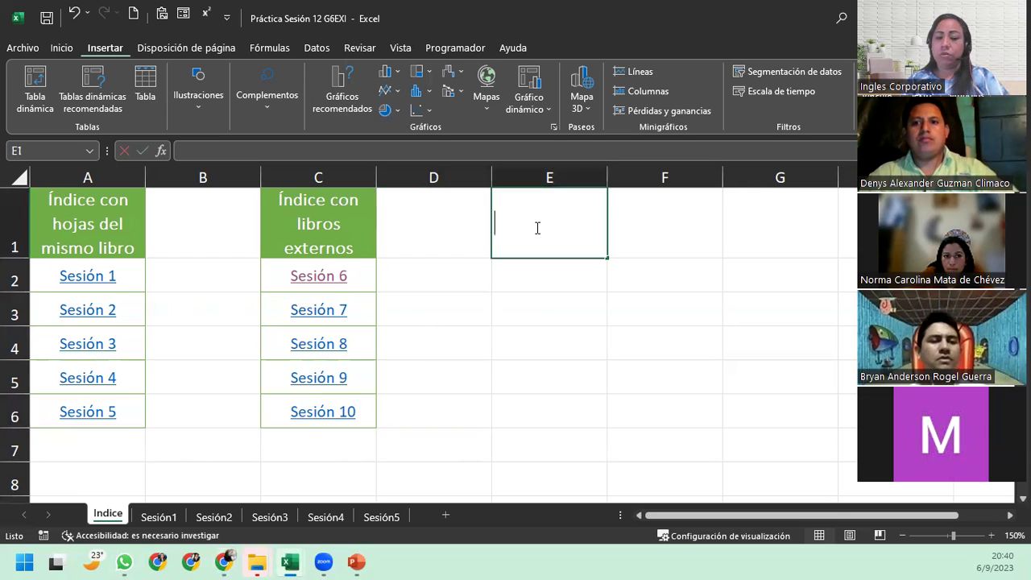
pyautogui.write('Enlace hacía pág')
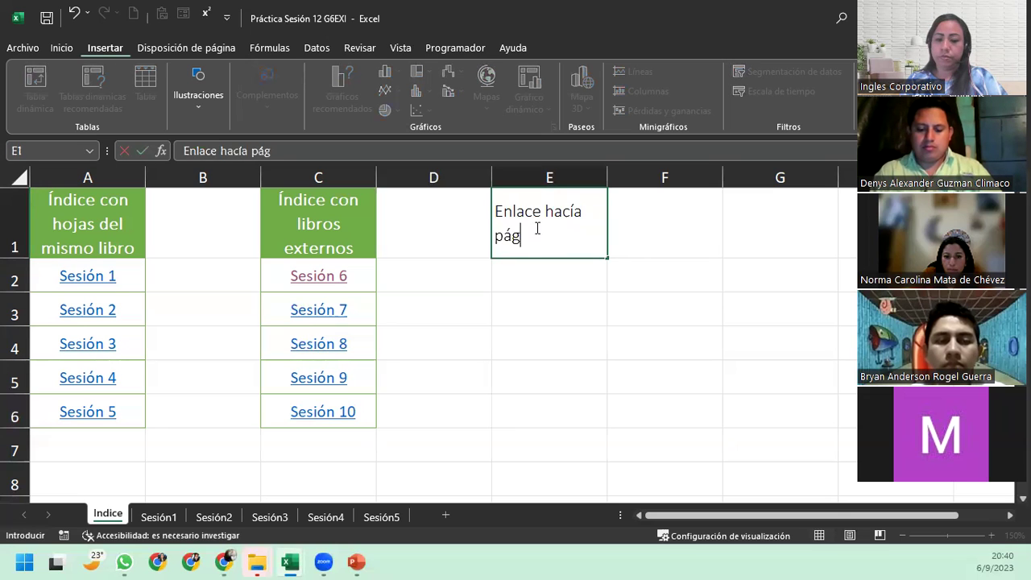
pyautogui.write('ina e')
pyautogui.press('BackSpace')
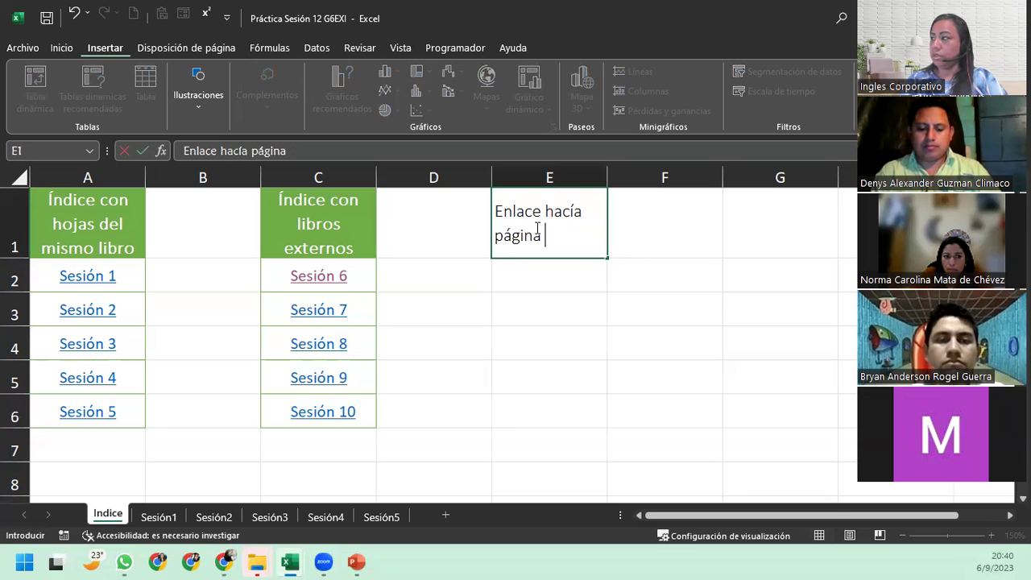
pyautogui.press('BackSpace')
pyautogui.press('BackSpace')
pyautogui.press('BackSpace')
pyautogui.write('un sitio web')
pyautogui.press('Return')
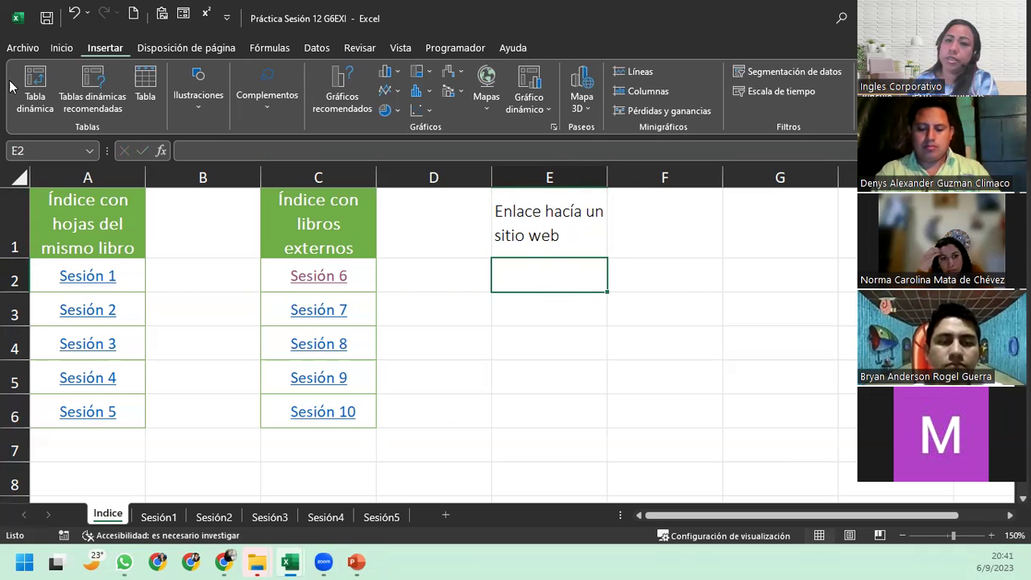
pyautogui.hotkey('alt', 'Tab')
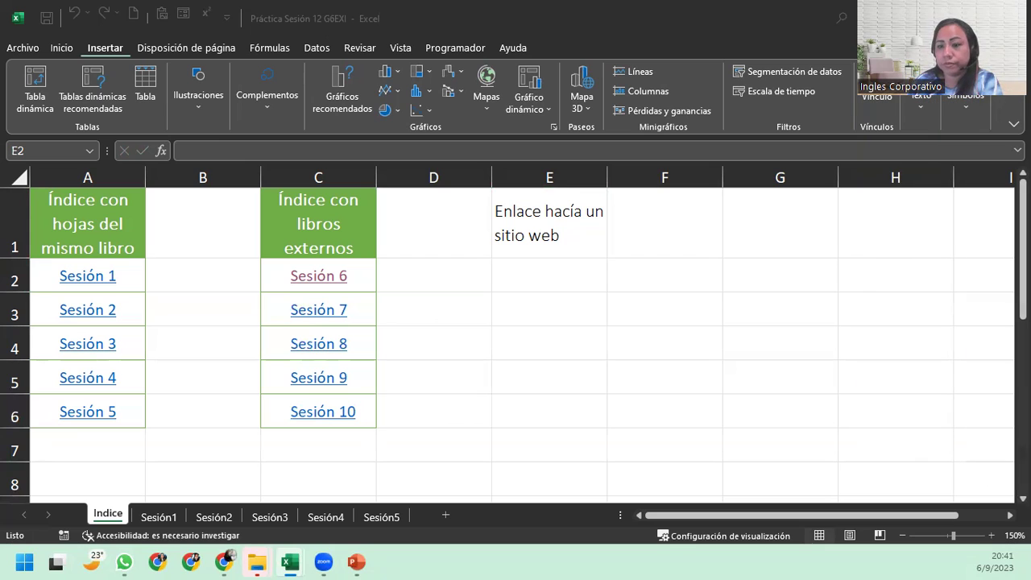
pyautogui.hotkey('alt', 'Tab')
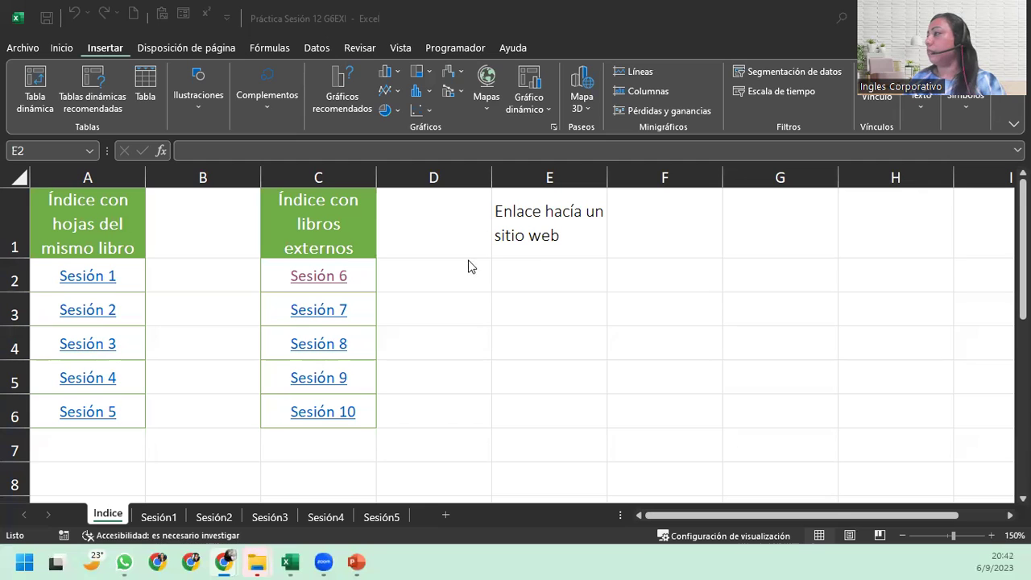
# Enter 'Inglés Corporativo' in E2 and autofit column E to its text
pyautogui.doubleClick(539, 275)
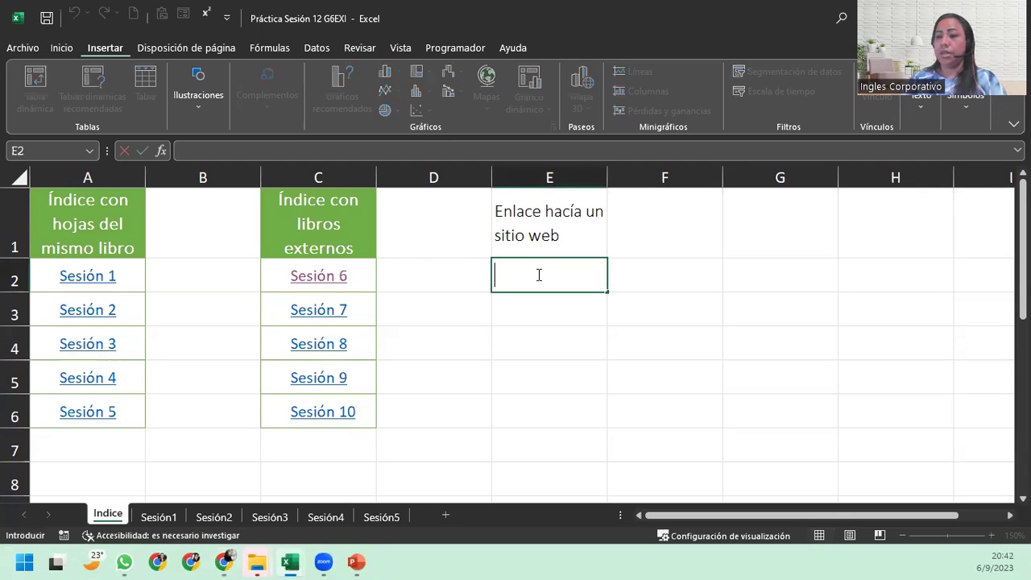
pyautogui.write('Ingl')
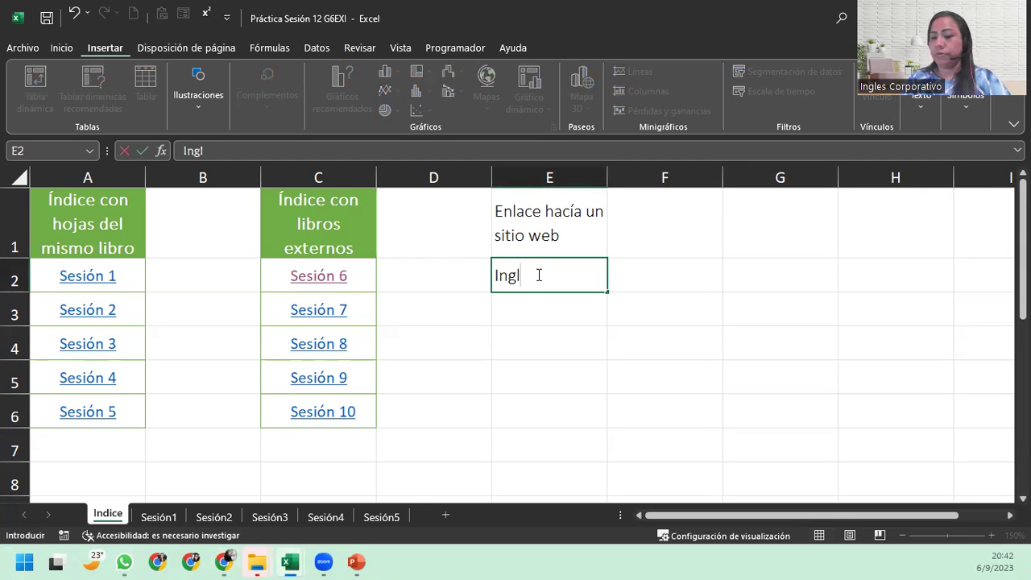
pyautogui.write('nglés Corpor')
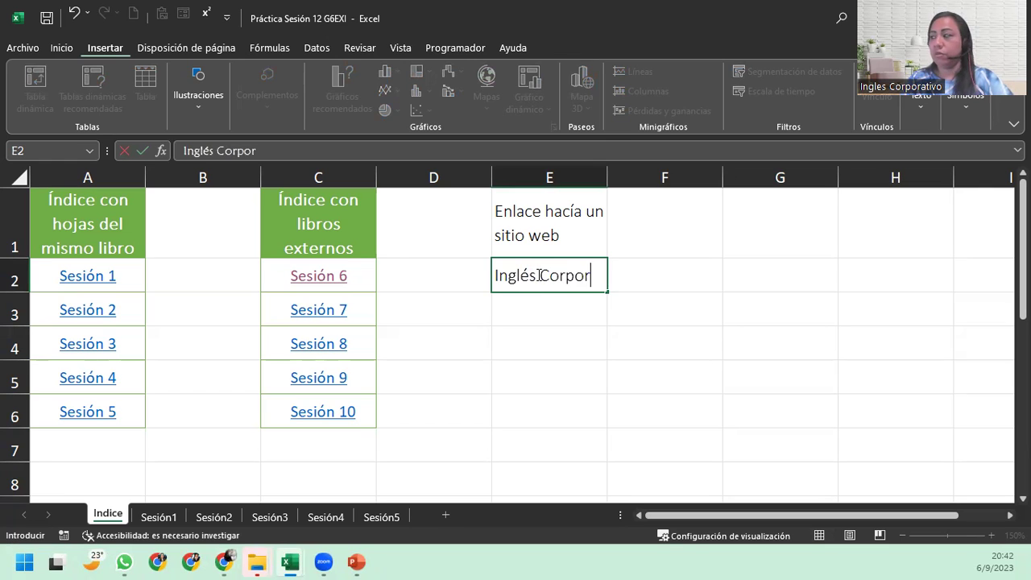
pyautogui.write('ativo')
pyautogui.press('Return')
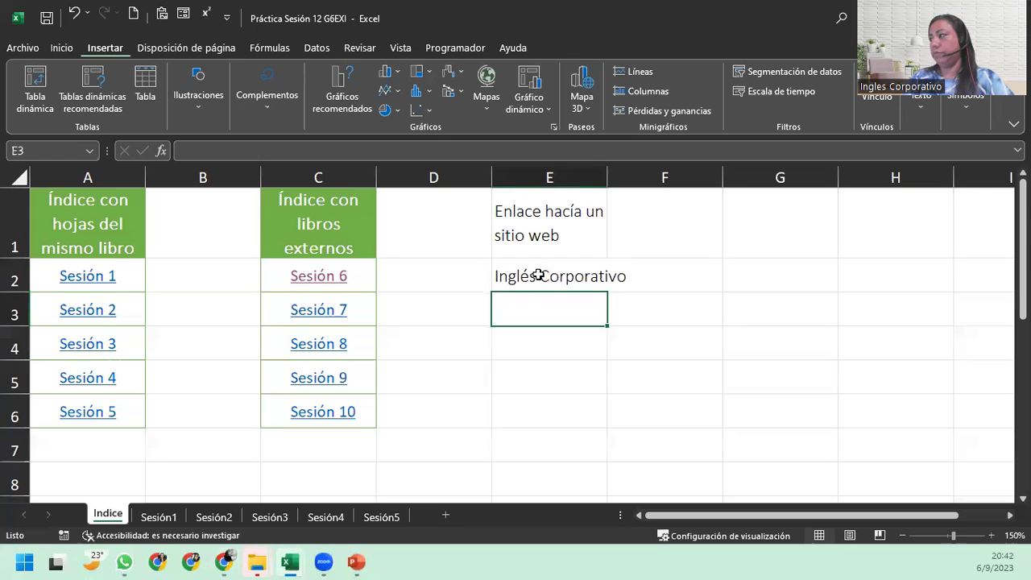
pyautogui.doubleClick(607, 169)
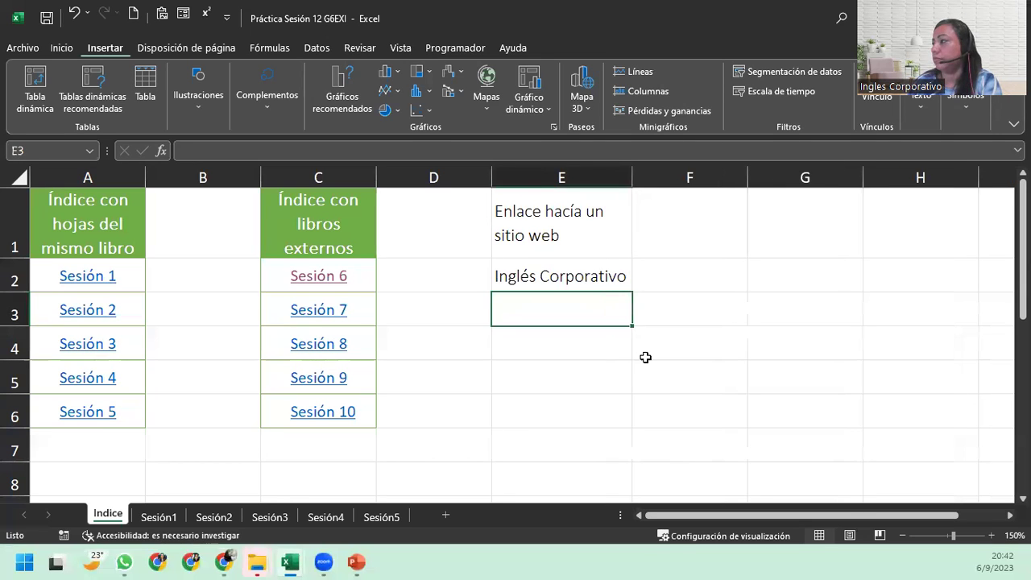
pyautogui.click(588, 278)
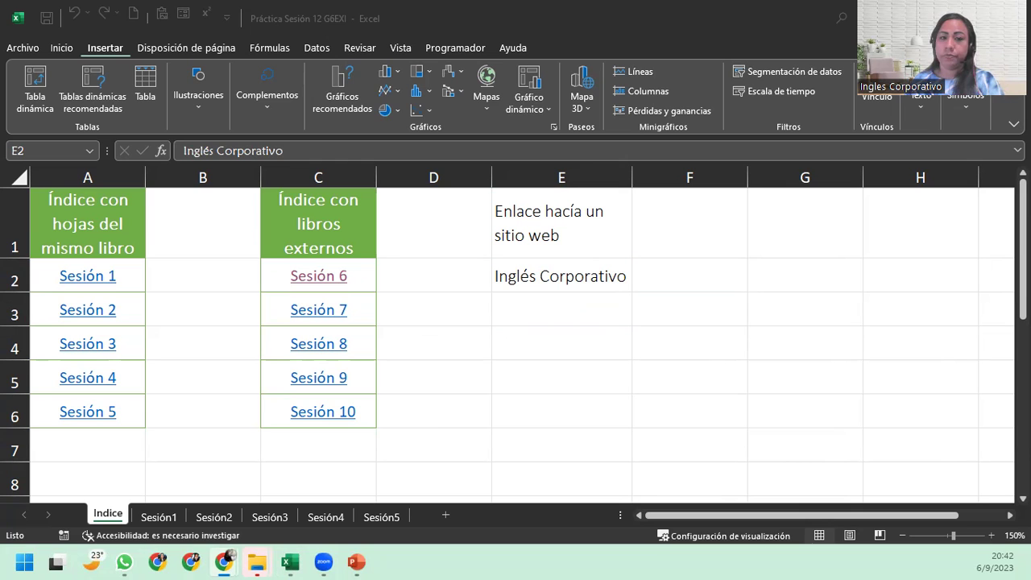
# Link E2's 'Inglés Corporativo' to the pasted online course page address
pyautogui.click(540, 277)
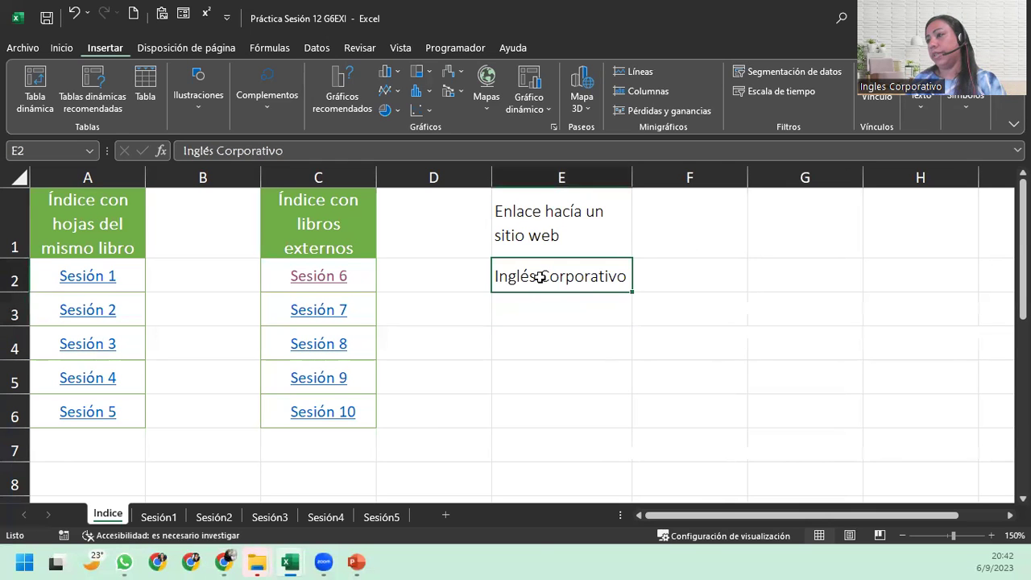
pyautogui.rightClick(540, 278)
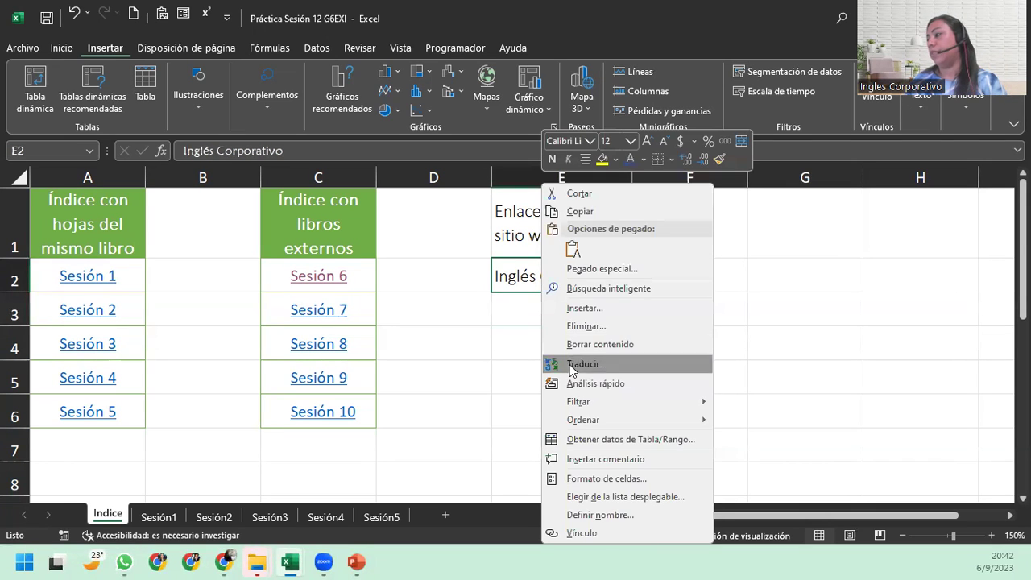
pyautogui.click(591, 533)
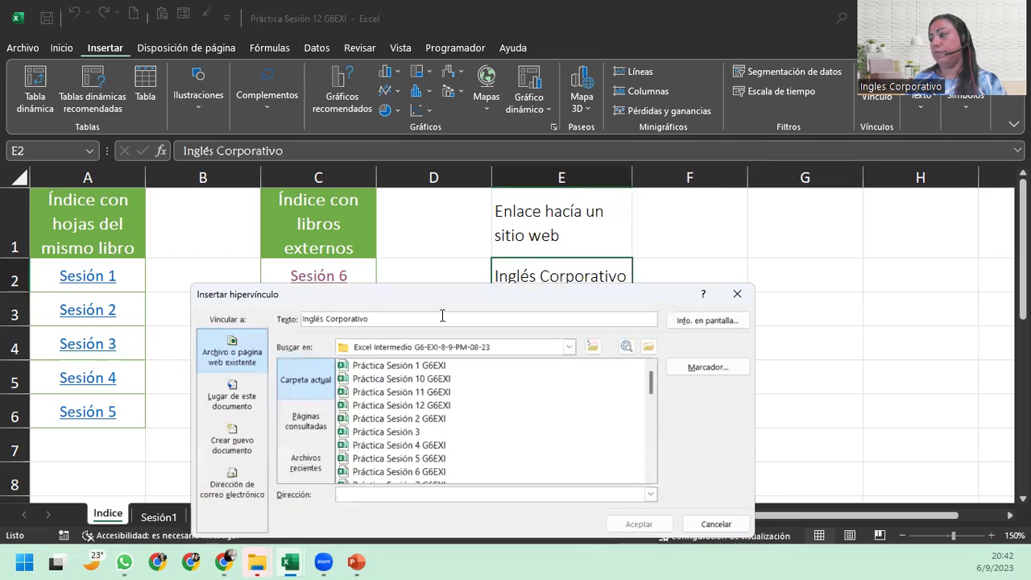
pyautogui.moveTo(391, 291); pyautogui.dragTo(410, 147)
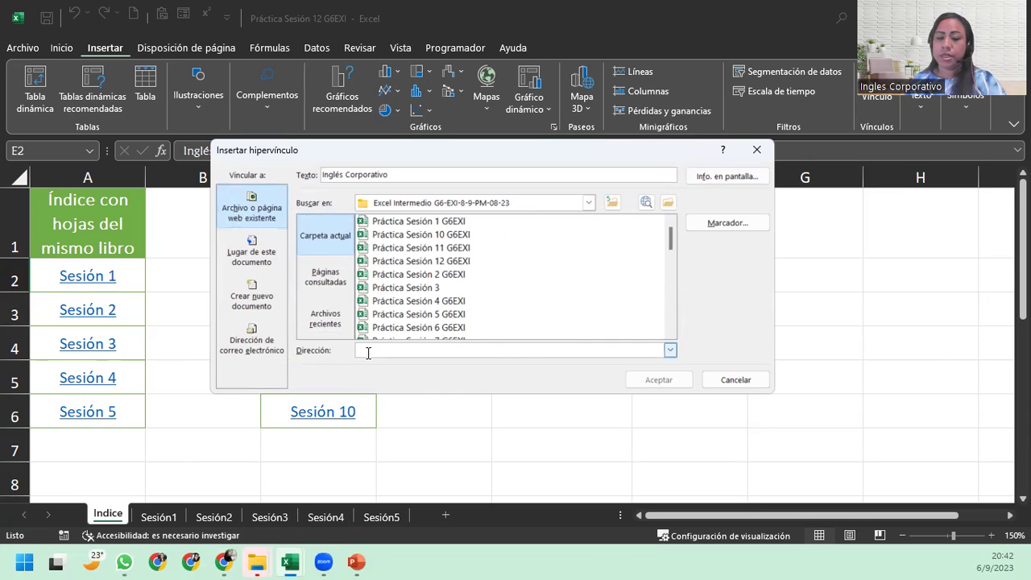
pyautogui.hotkey('ctrl', 'v')
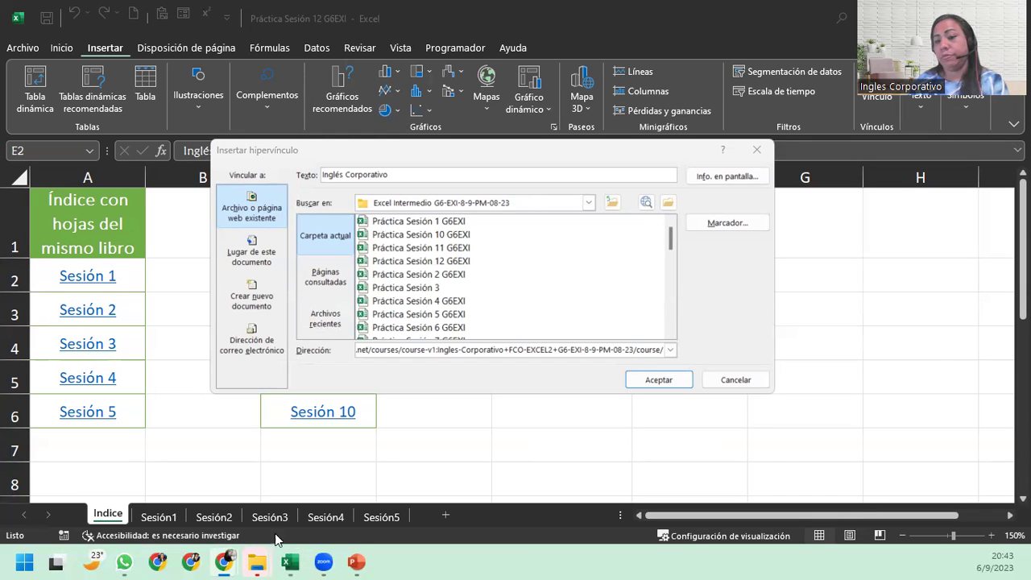
pyautogui.click(636, 383)
# Click away, then follow the 'Inglés Corporativo' link in E2 to its course page
pyautogui.click(606, 364)
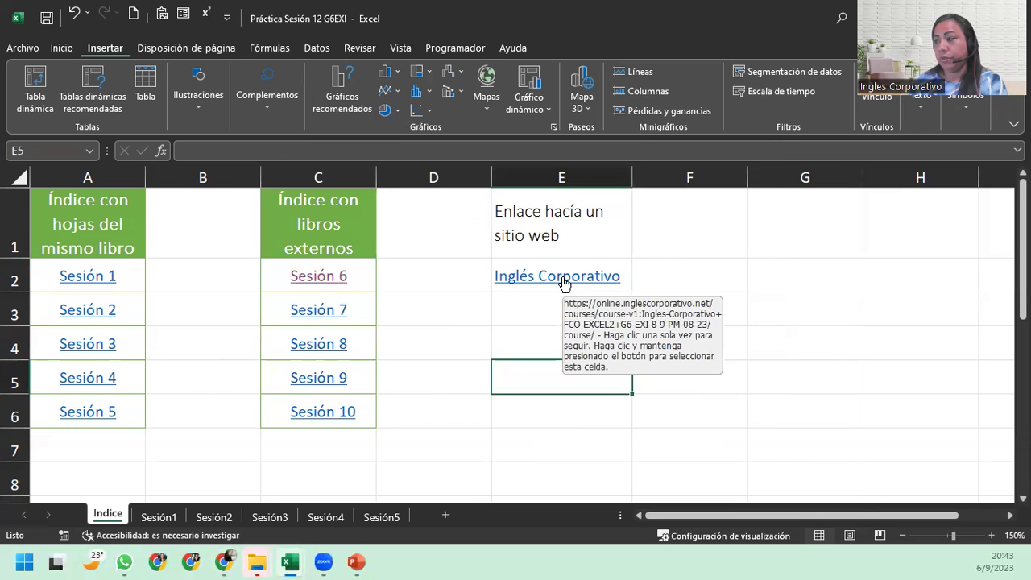
pyautogui.click(561, 276)
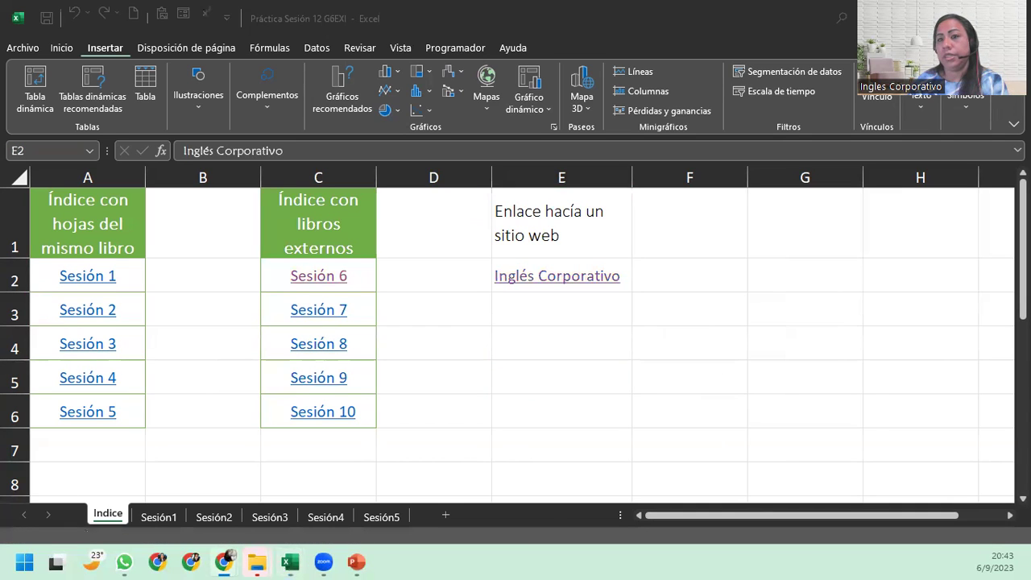
pyautogui.moveTo(45, 12); pyautogui.dragTo(371, 40)
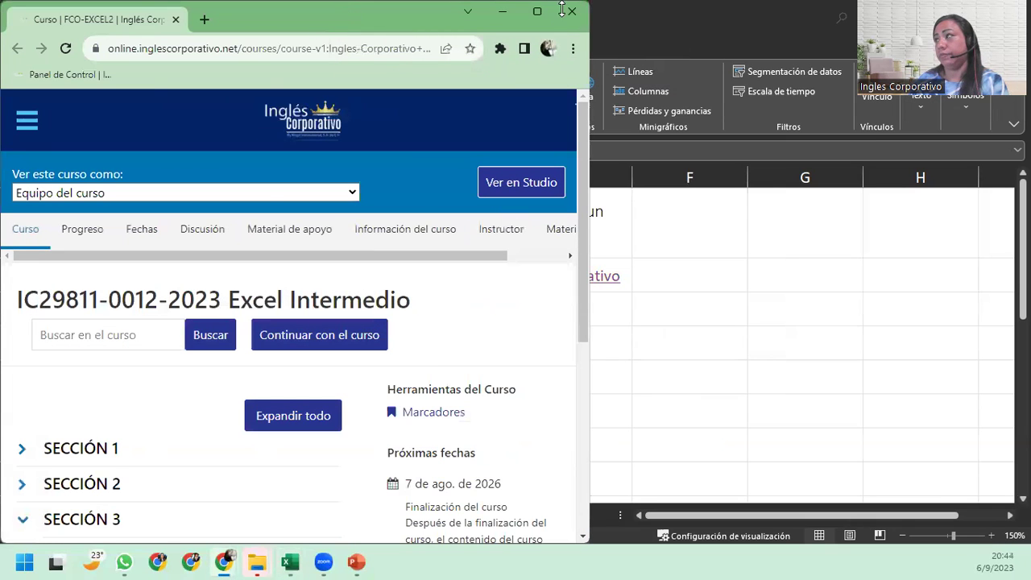
pyautogui.click(537, 11)
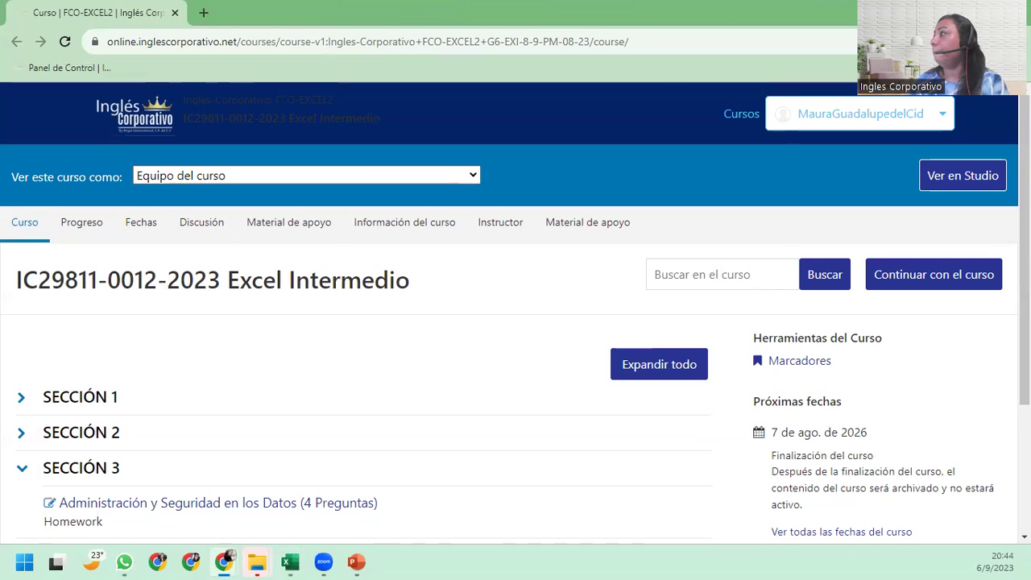
pyautogui.hotkey('alt', 'Tab')
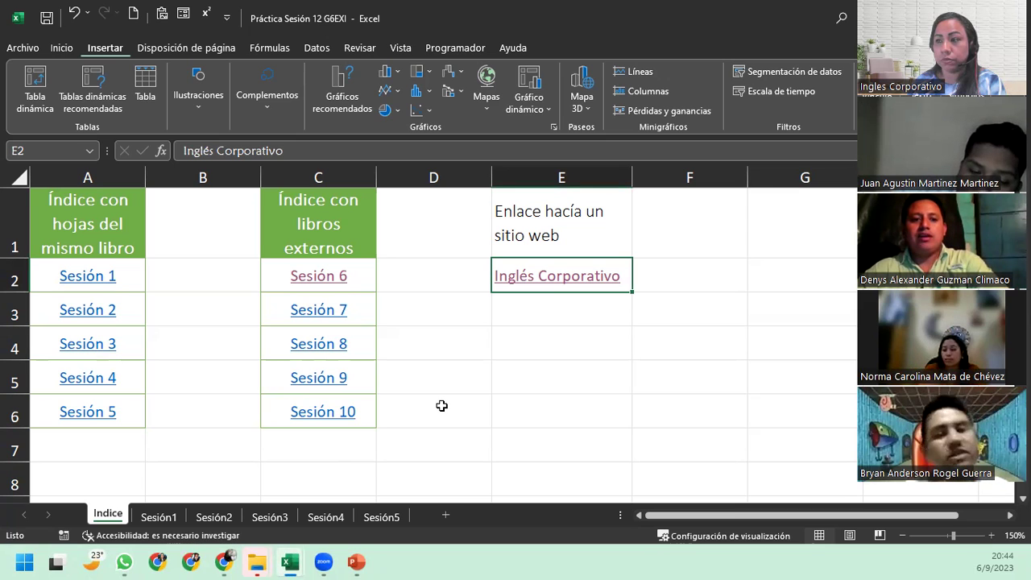
# Check the Sesión1 sheet, then insert a blank sheet, Hoja1, after Indice
pyautogui.click(157, 516)
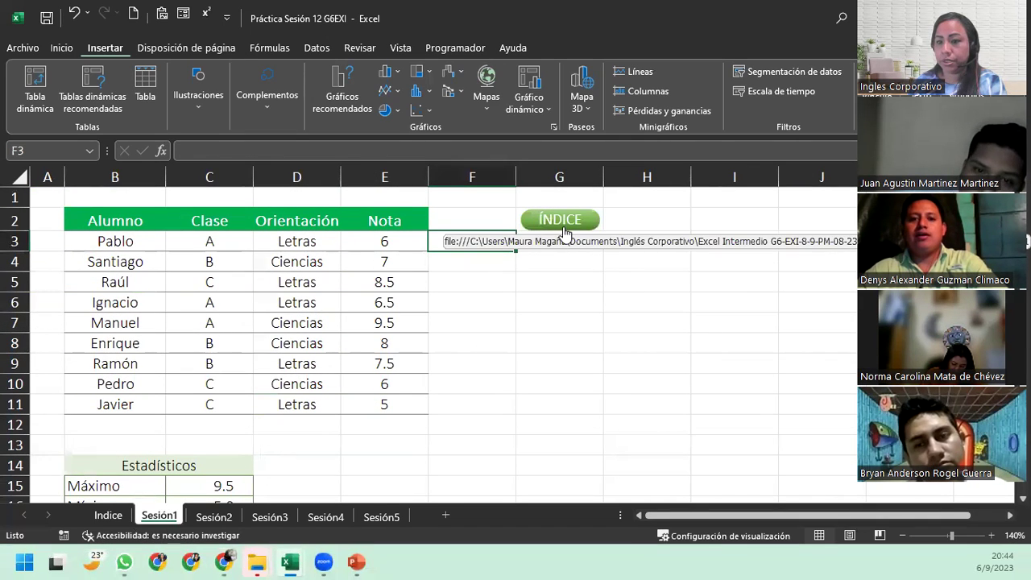
pyautogui.click(109, 517)
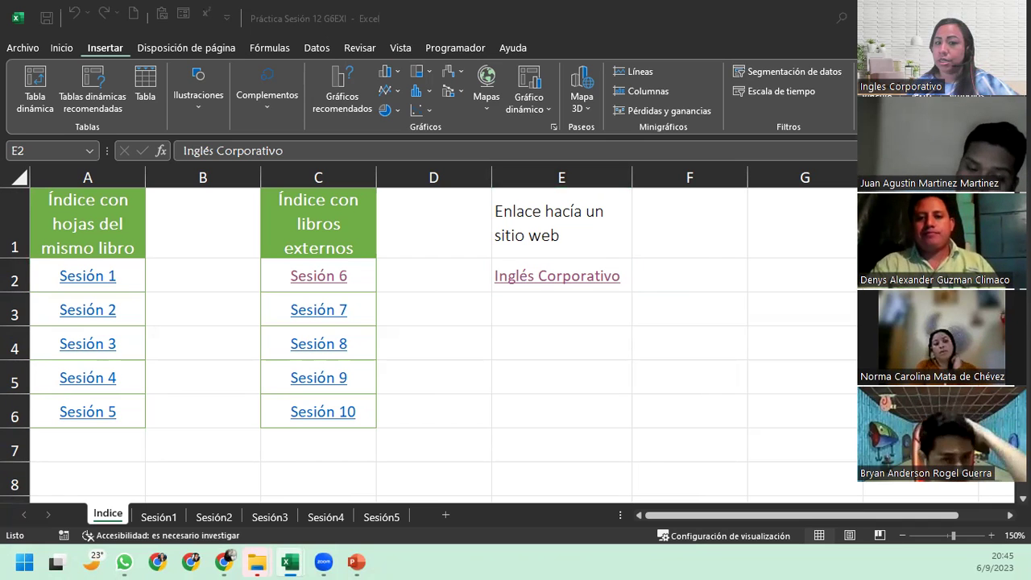
pyautogui.click(442, 516)
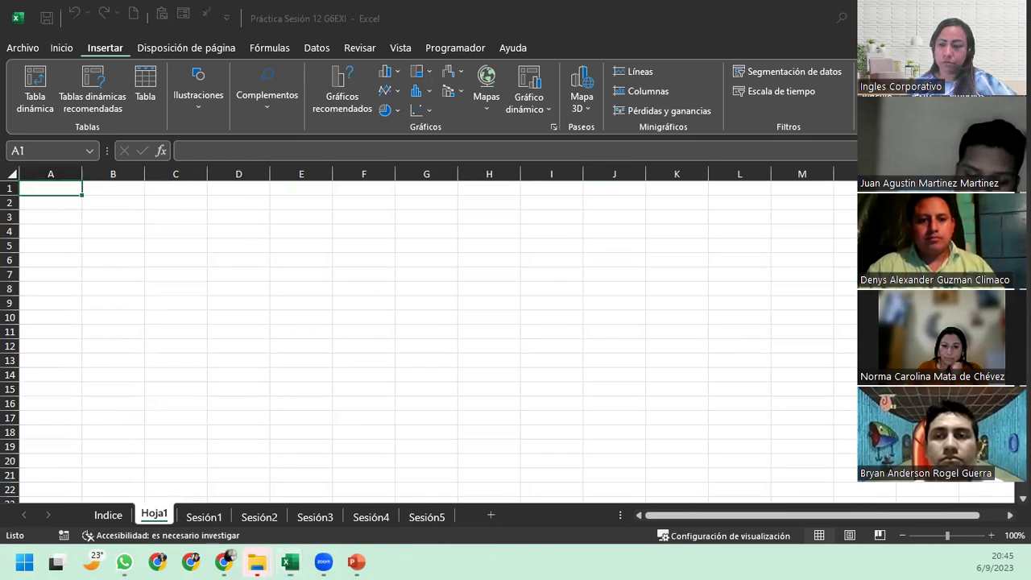
# Rename the Hoja1 sheet tab to 'Índice con Objetos'
pyautogui.click(155, 516)
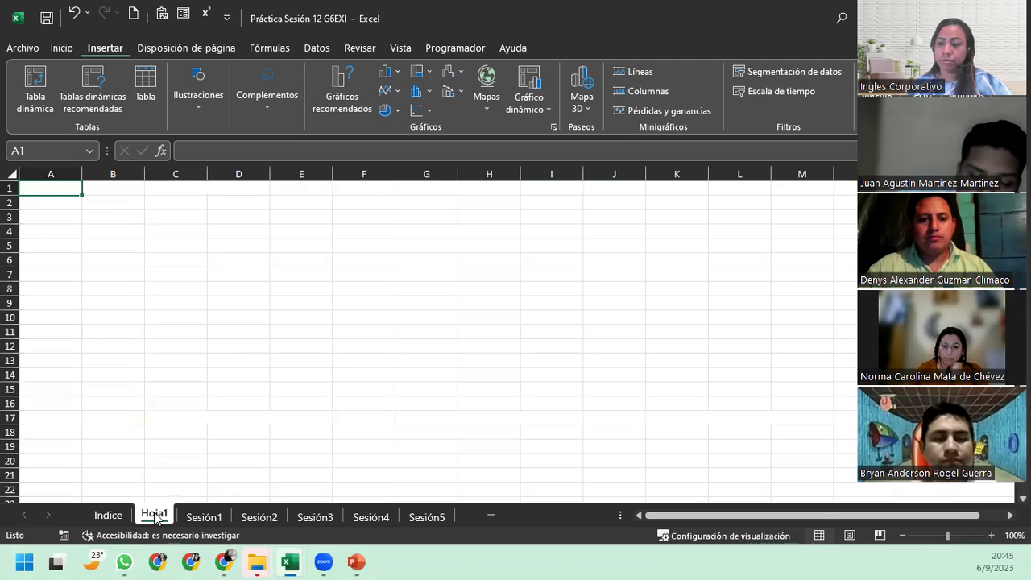
pyautogui.doubleClick(156, 514)
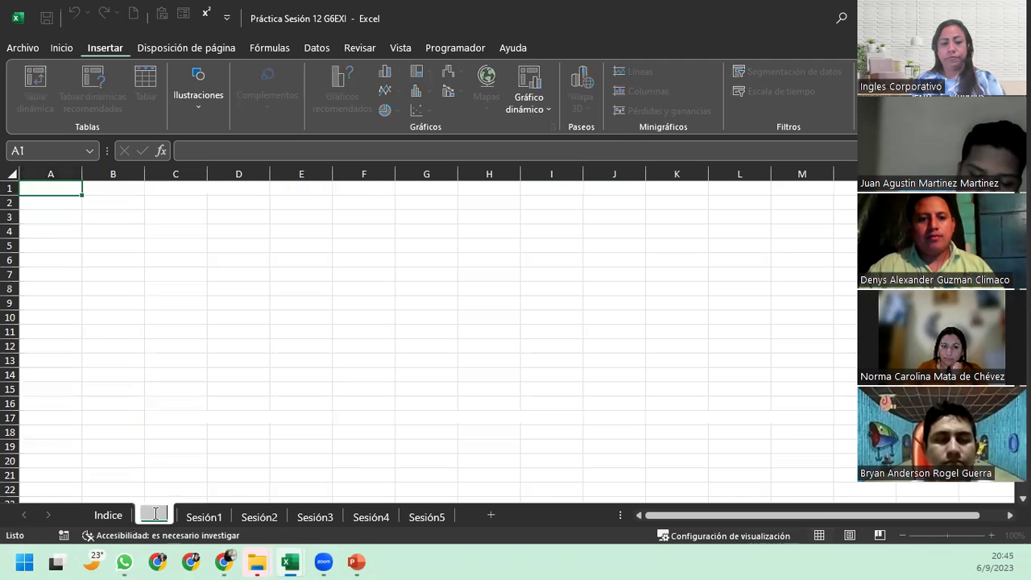
pyautogui.write('Datos')
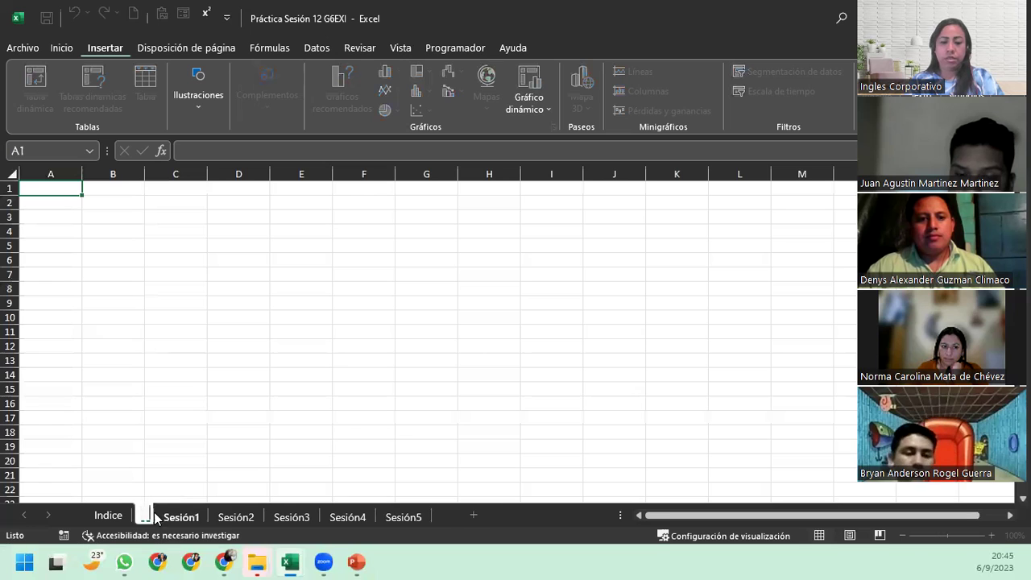
pyautogui.write('es')
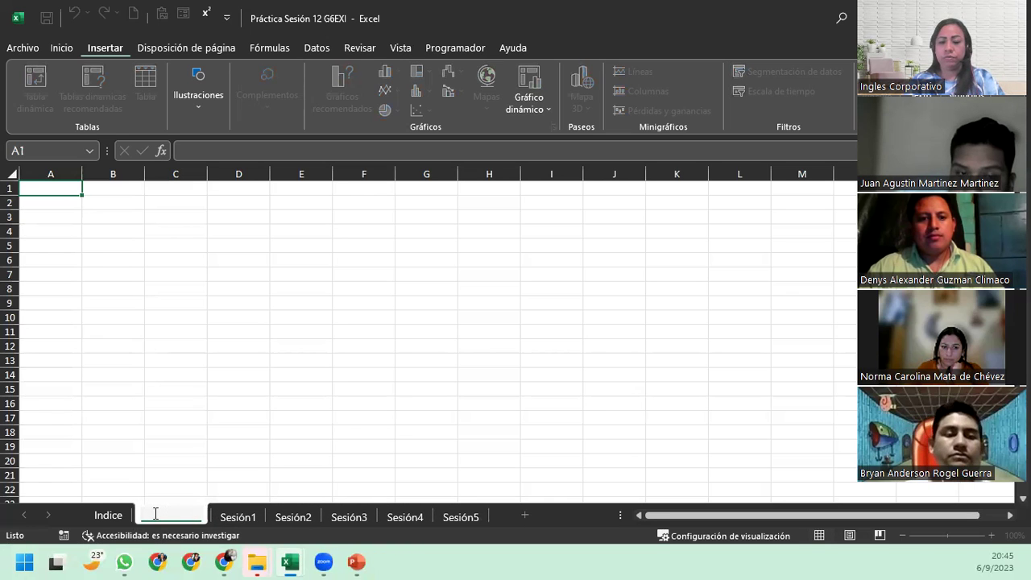
pyautogui.write('s1')
pyautogui.press('BackSpace')
pyautogui.press('BackSpace')
pyautogui.press('BackSpace')
pyautogui.press('BackSpace')
pyautogui.press('BackSpace')
pyautogui.press('BackSpace')
pyautogui.press('BackSpace')
pyautogui.press('BackSpace')
pyautogui.press('BackSpace')
pyautogui.press('BackSpace')
pyautogui.press('BackSpace')
pyautogui.press('BackSpace')
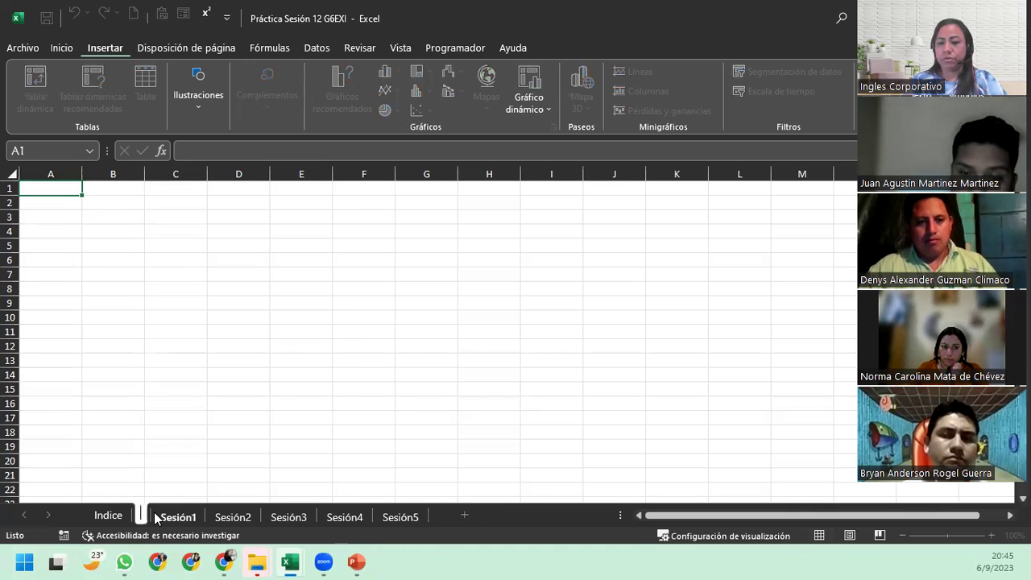
pyautogui.write('Ejercicio 1')
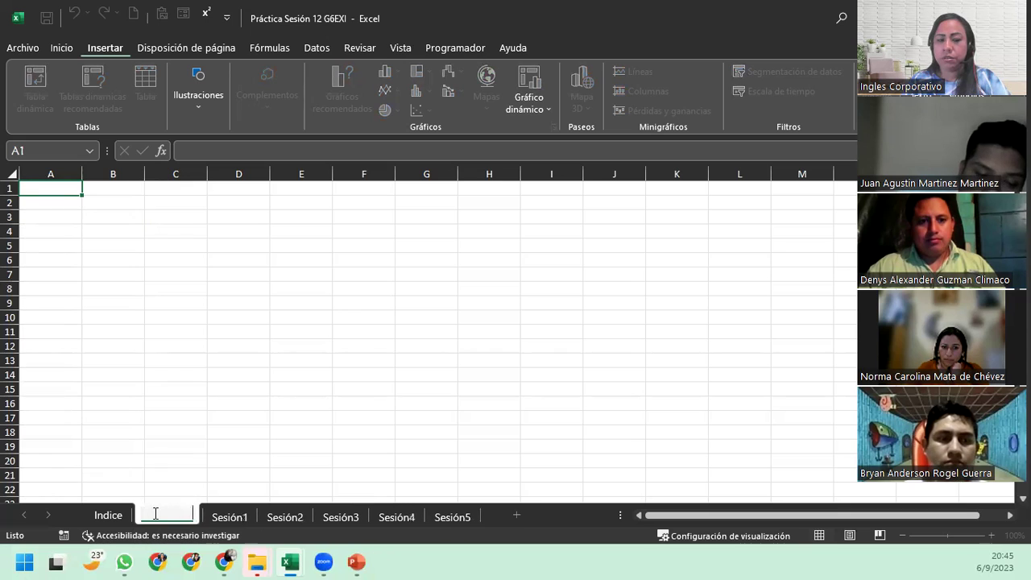
pyautogui.write(' Objetos')
pyautogui.press('Return')
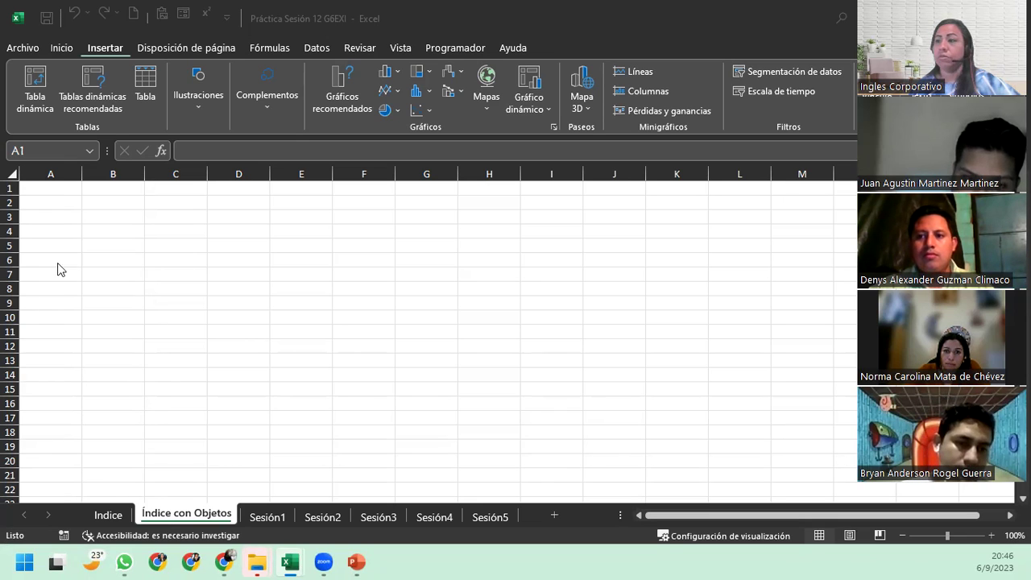
# Select the whole sheet and set every column width to 25
pyautogui.click(46, 186)
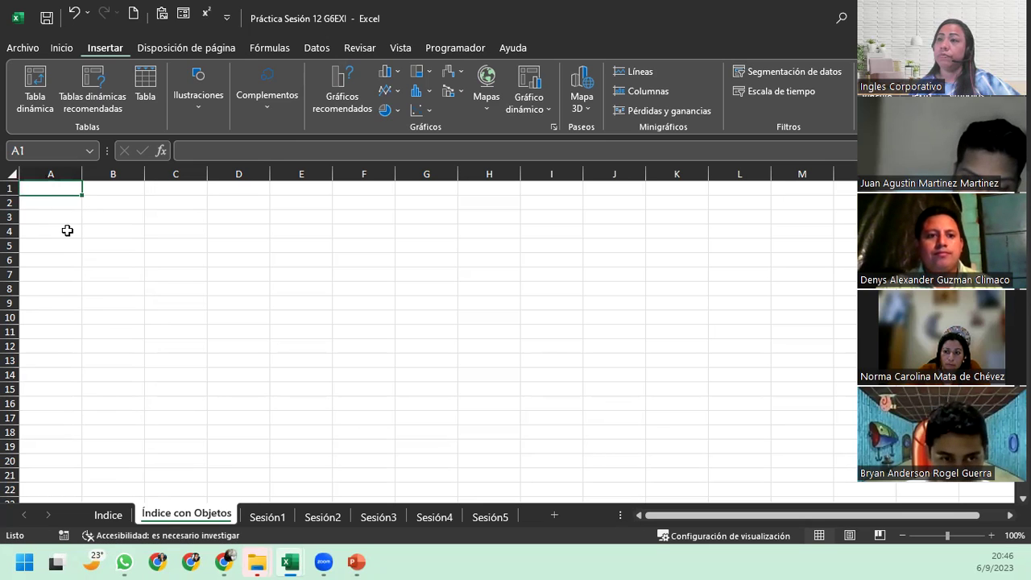
pyautogui.click(66, 47)
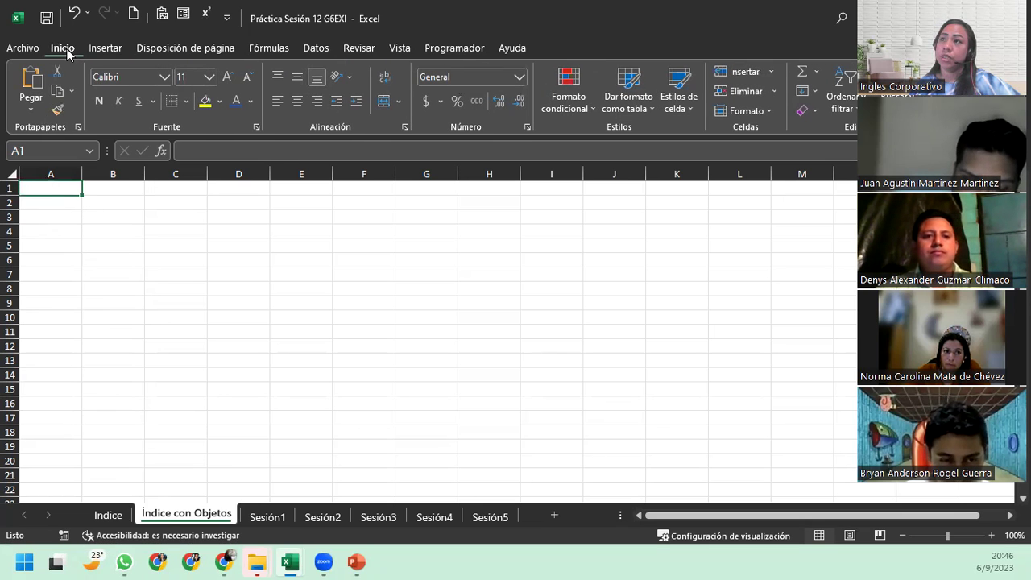
pyautogui.click(10, 177)
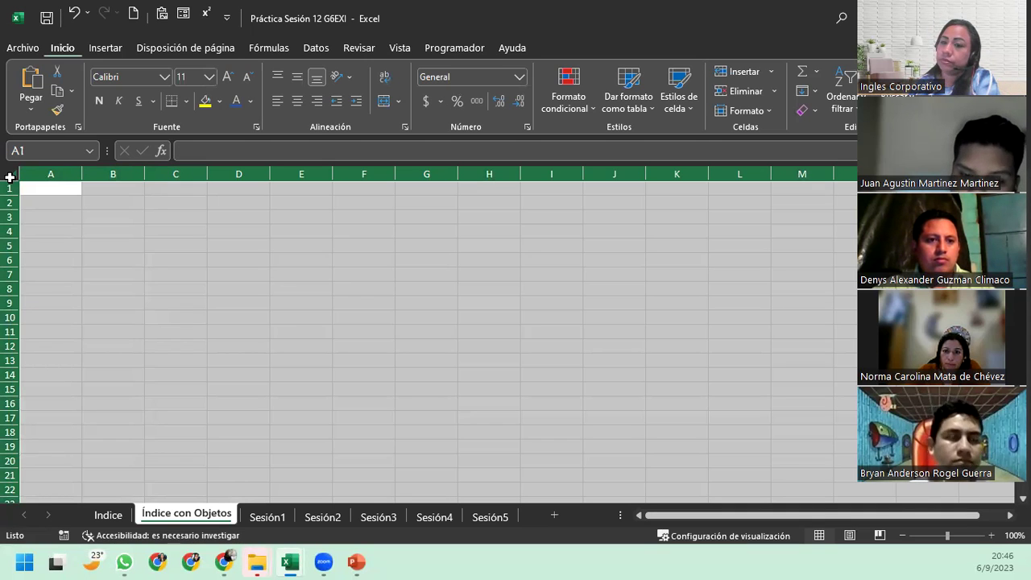
pyautogui.rightClick(83, 176)
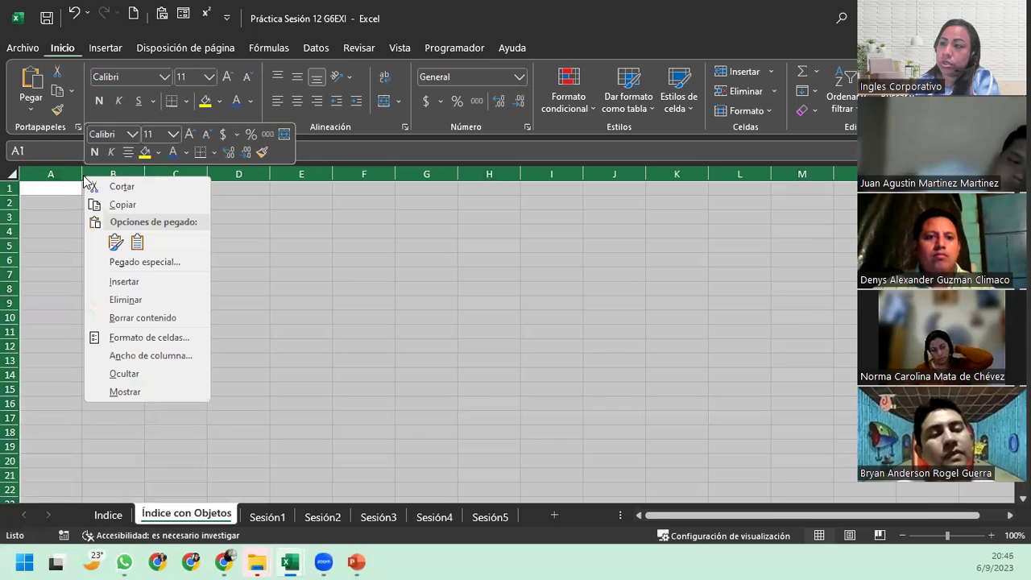
pyautogui.click(160, 356)
pyautogui.write('25')
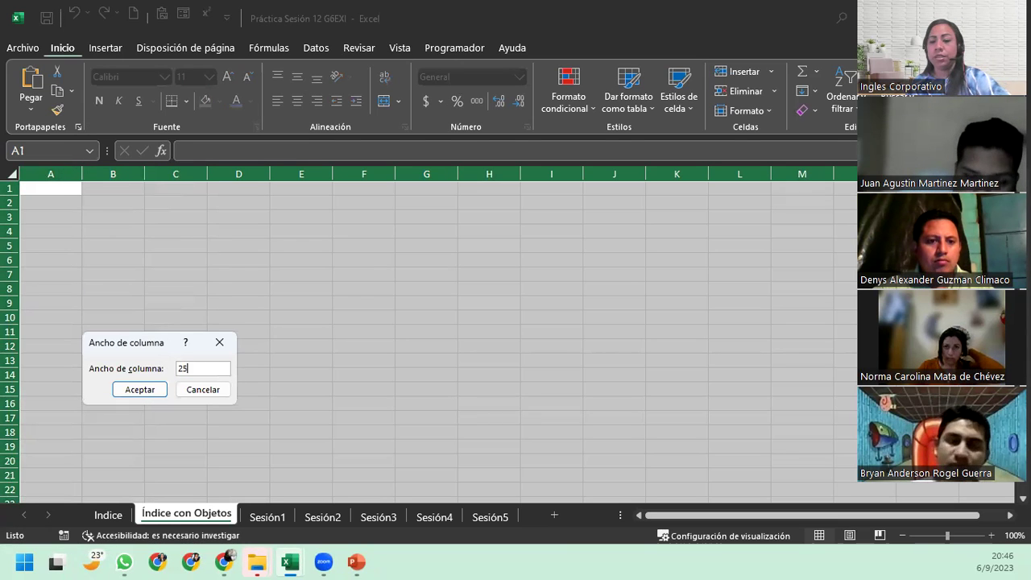
pyautogui.press('Return')
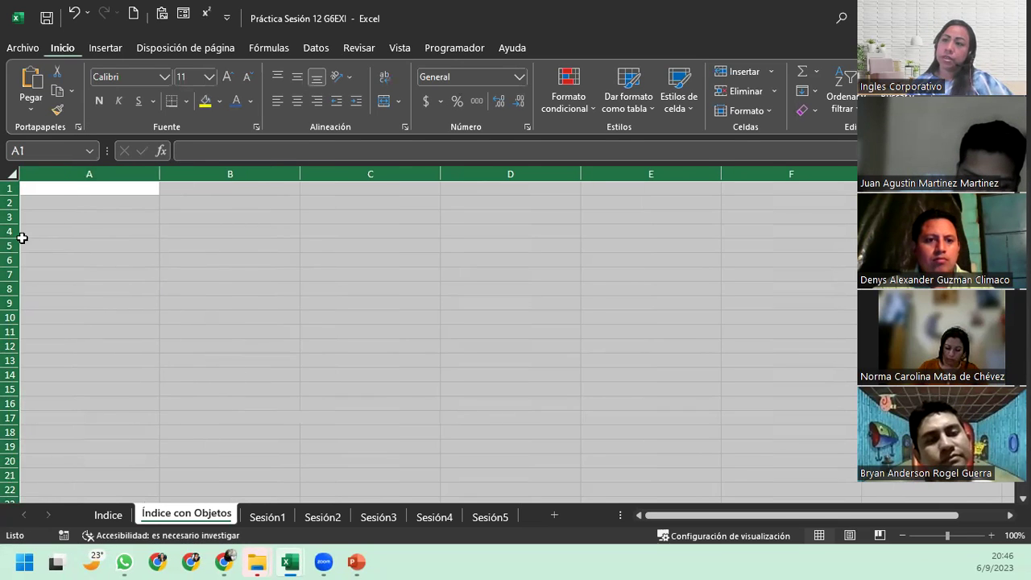
# Set every row height to 50, then deselect by picking cell B2
pyautogui.rightClick(10, 234)
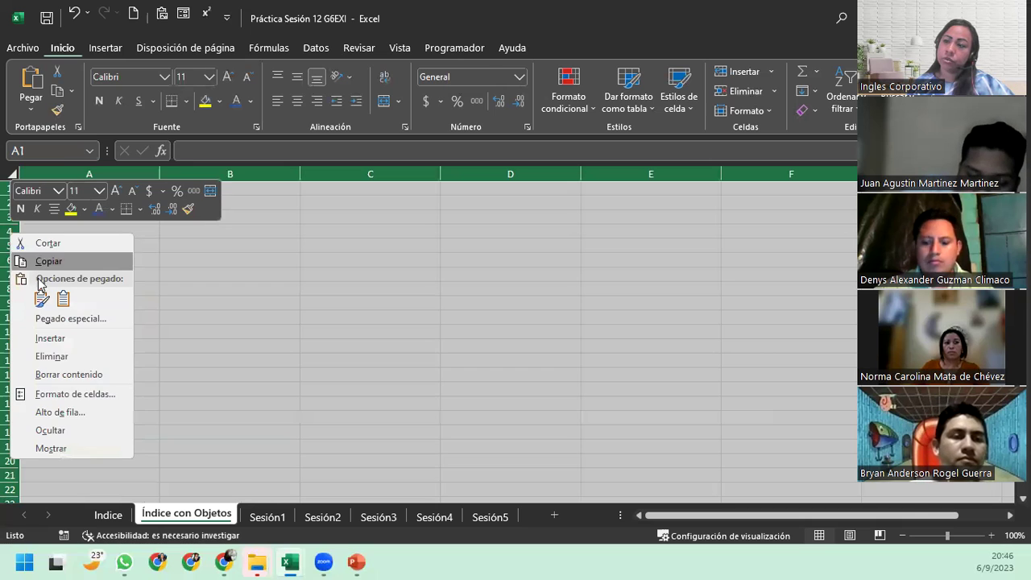
pyautogui.click(72, 411)
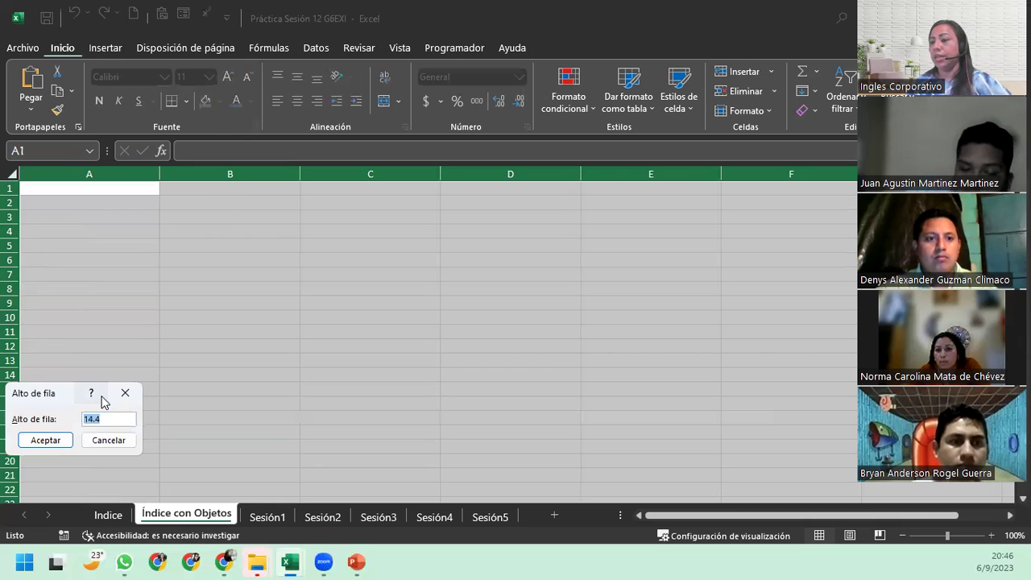
pyautogui.write('50')
pyautogui.press('Return')
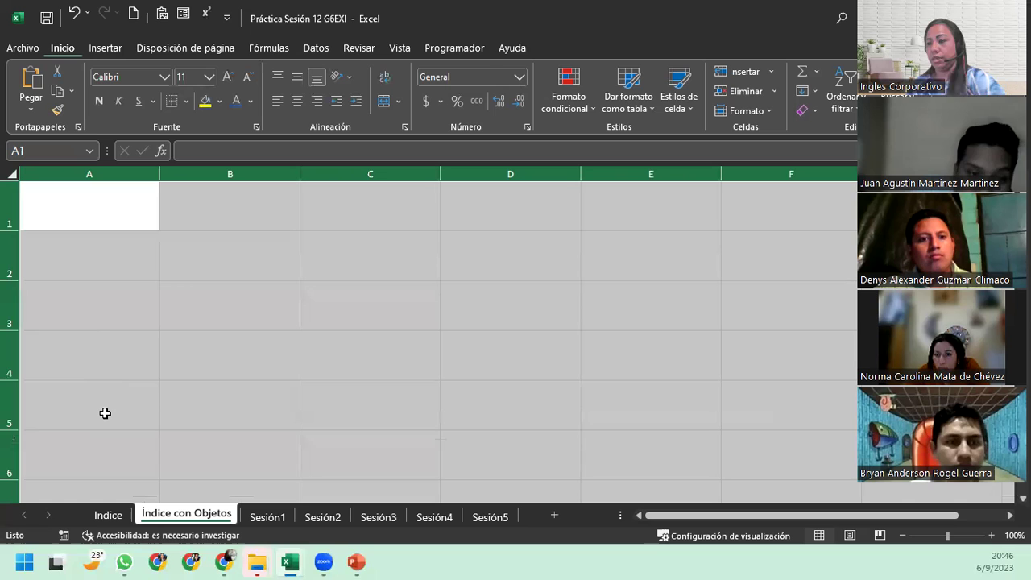
pyautogui.click(234, 239)
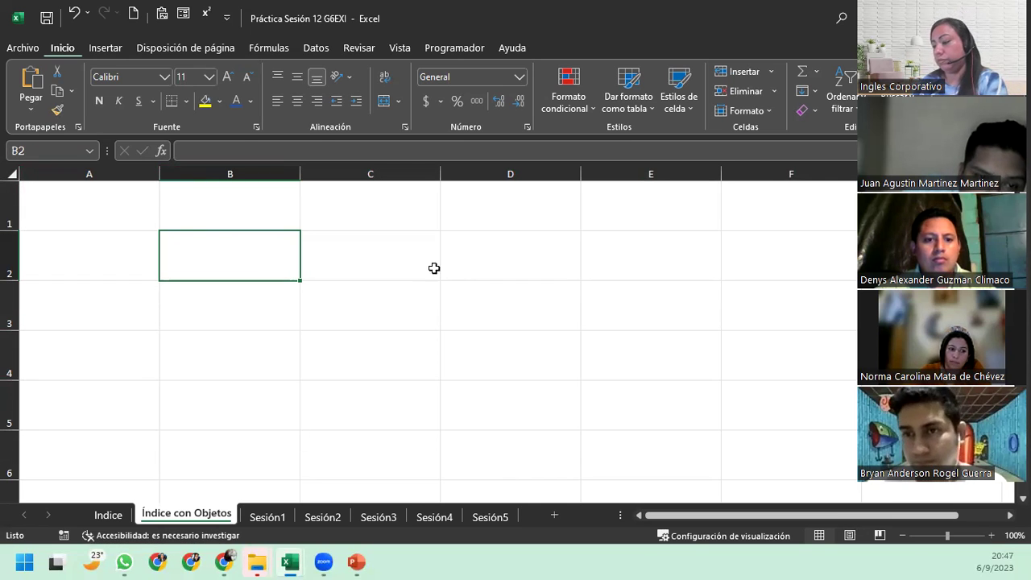
# Narrow column A to an exact width of 5, leaving other columns wide
pyautogui.click(117, 223)
pyautogui.moveTo(159, 174); pyautogui.dragTo(50, 174)
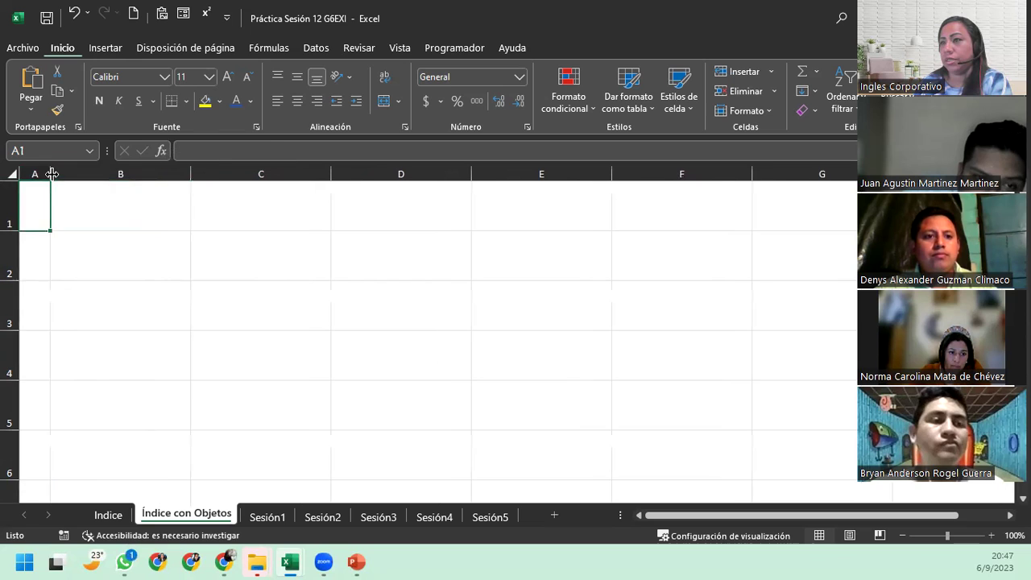
pyautogui.rightClick(40, 176)
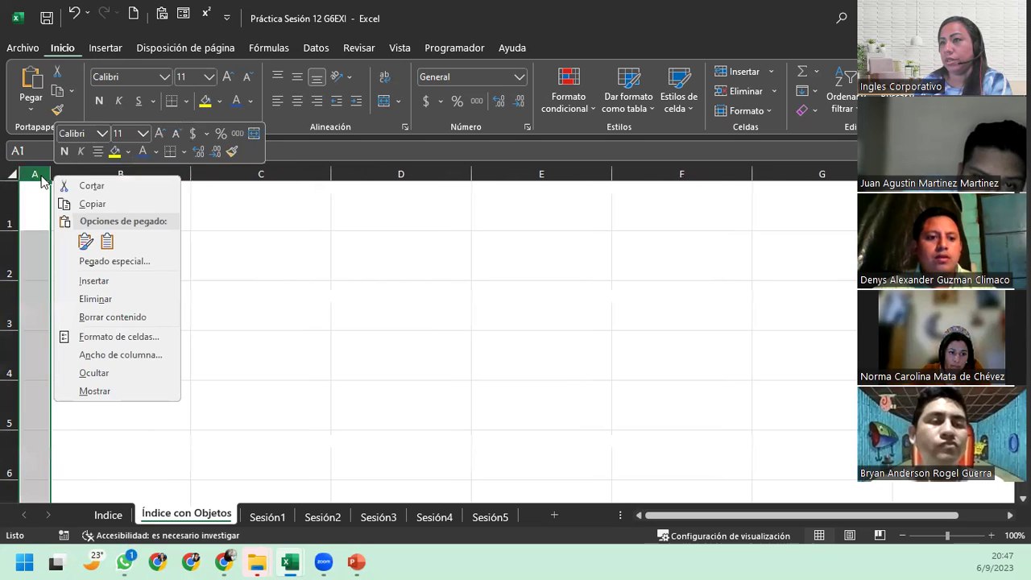
pyautogui.click(121, 356)
pyautogui.write('5')
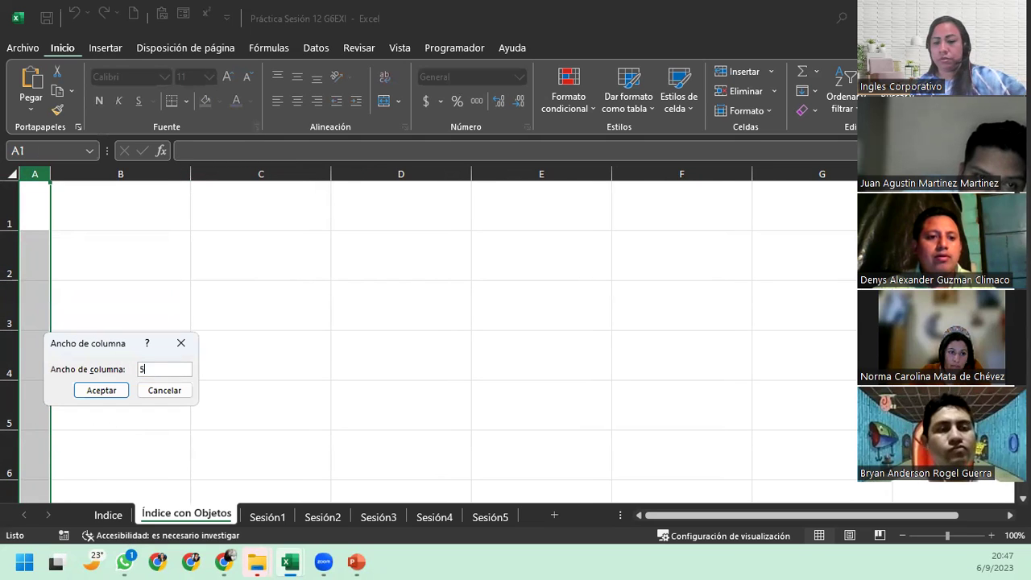
pyautogui.press('Return')
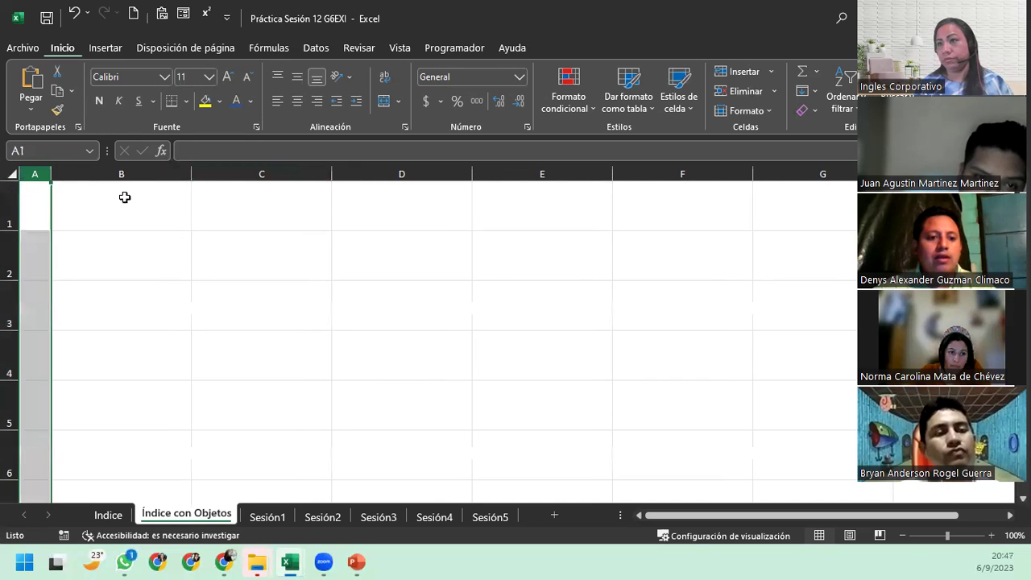
pyautogui.click(125, 197)
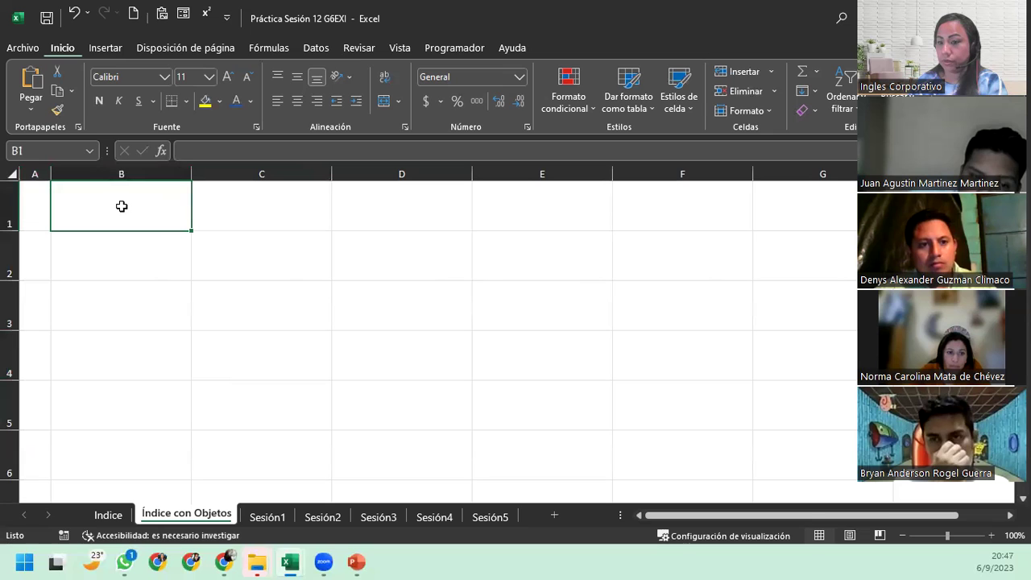
pyautogui.click(130, 259)
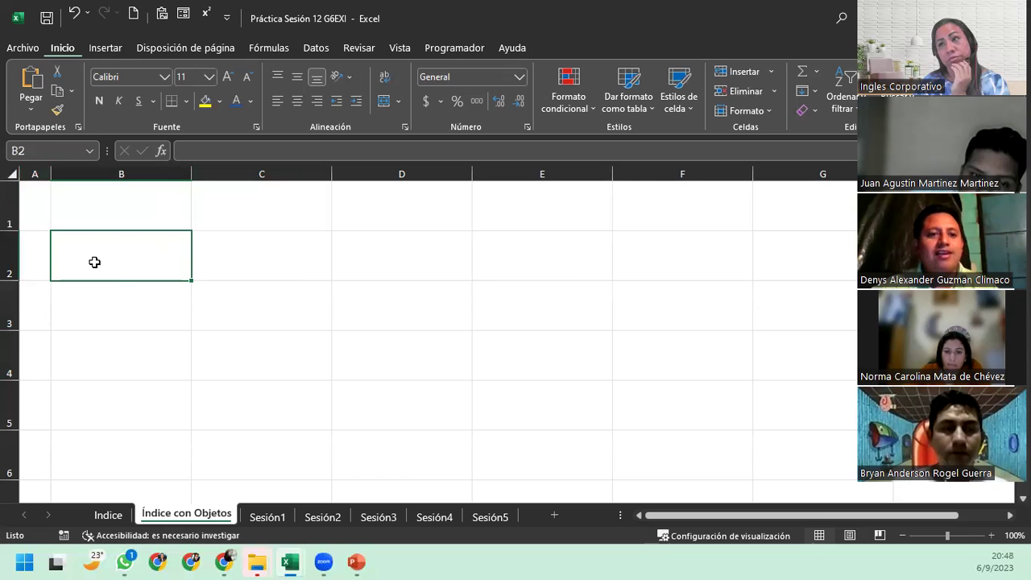
pyautogui.rightClick(40, 173)
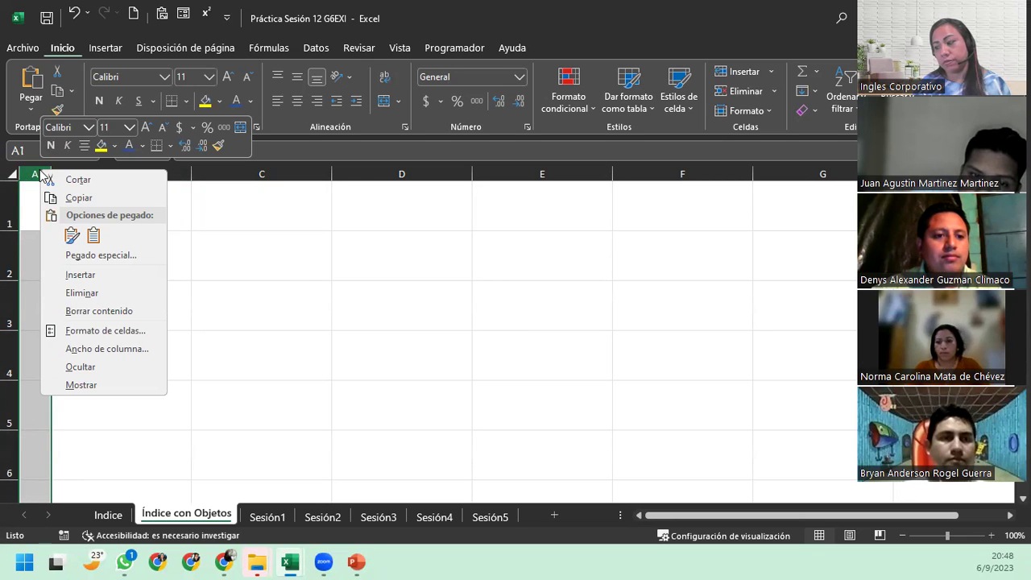
pyautogui.rightClick(32, 173)
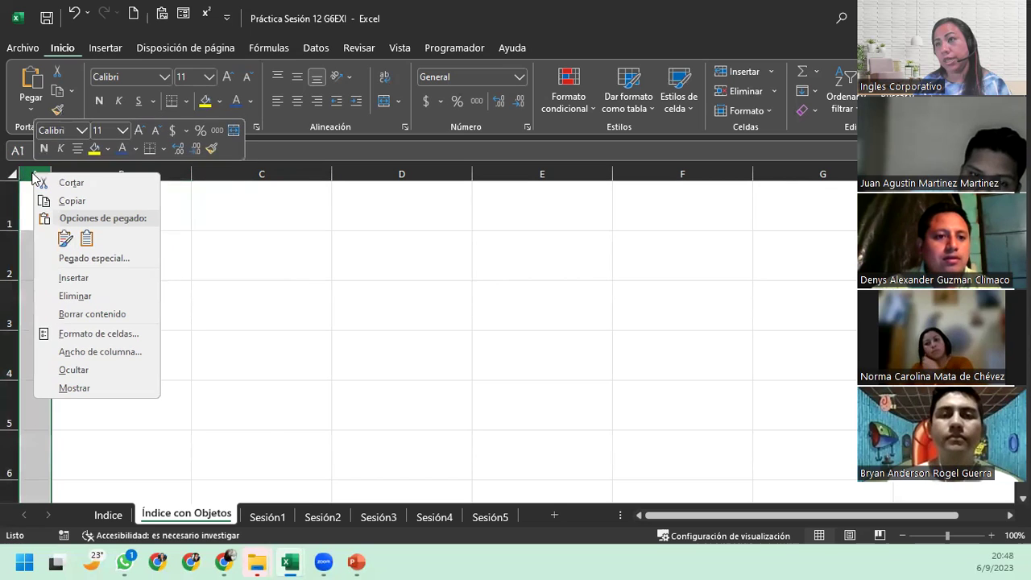
pyautogui.click(100, 352)
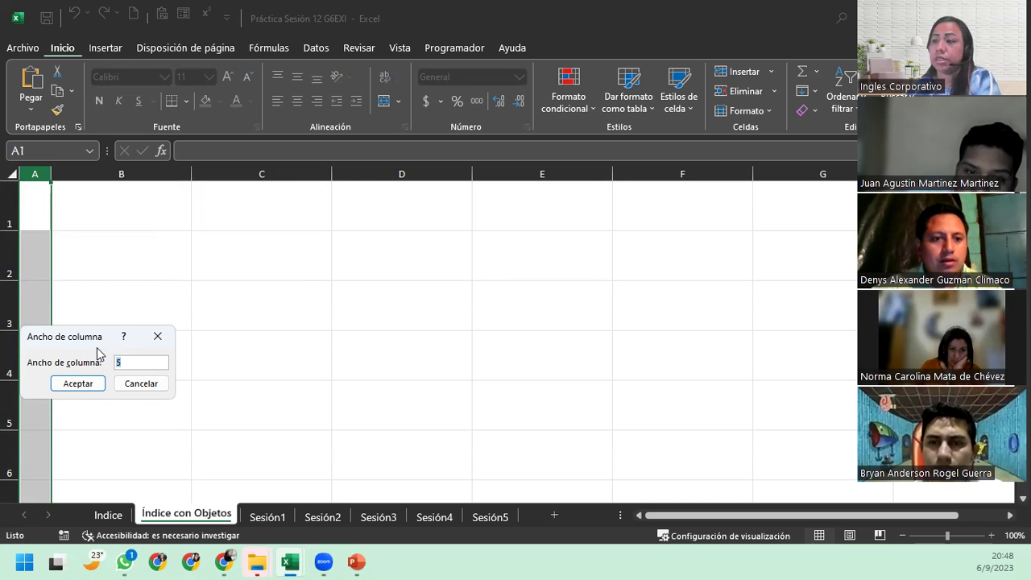
pyautogui.click(157, 336)
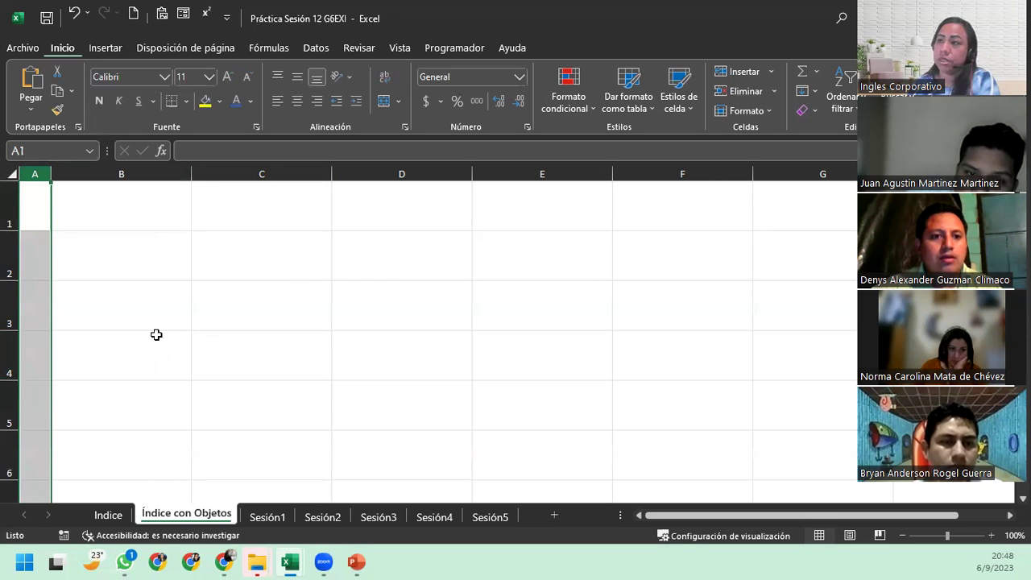
pyautogui.click(120, 256)
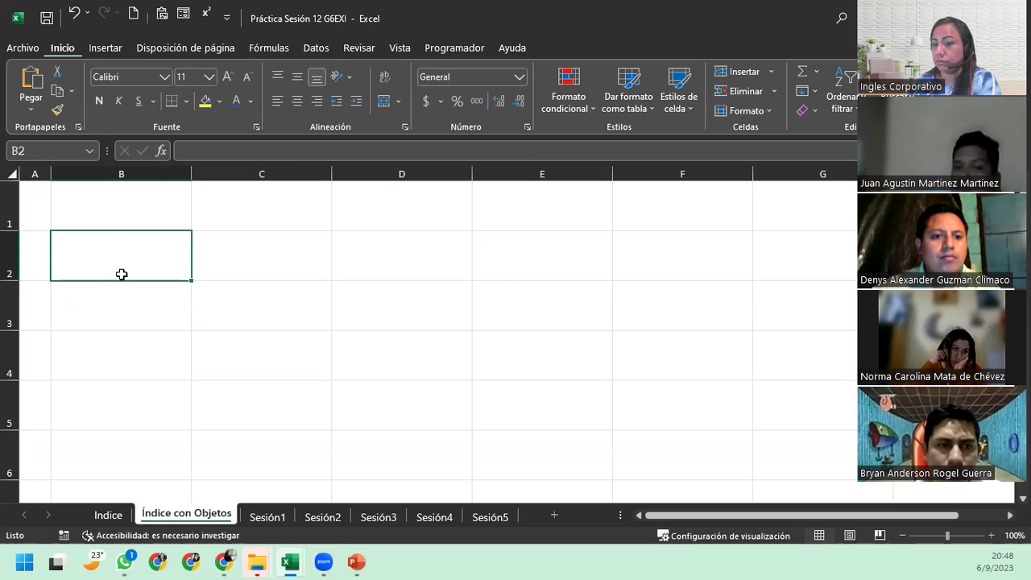
pyautogui.click(12, 252)
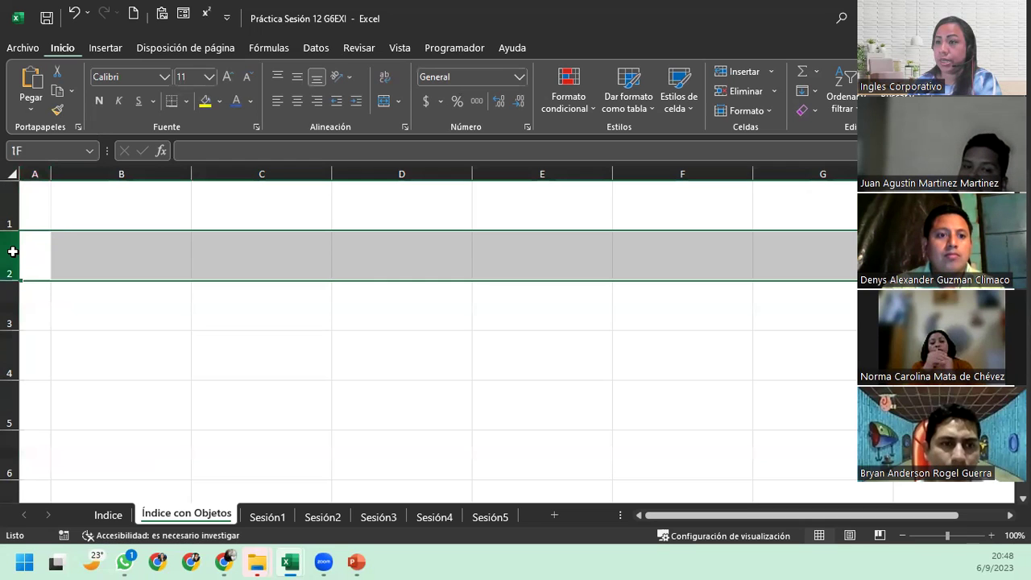
pyautogui.click(16, 299)
pyautogui.rightClick(14, 314)
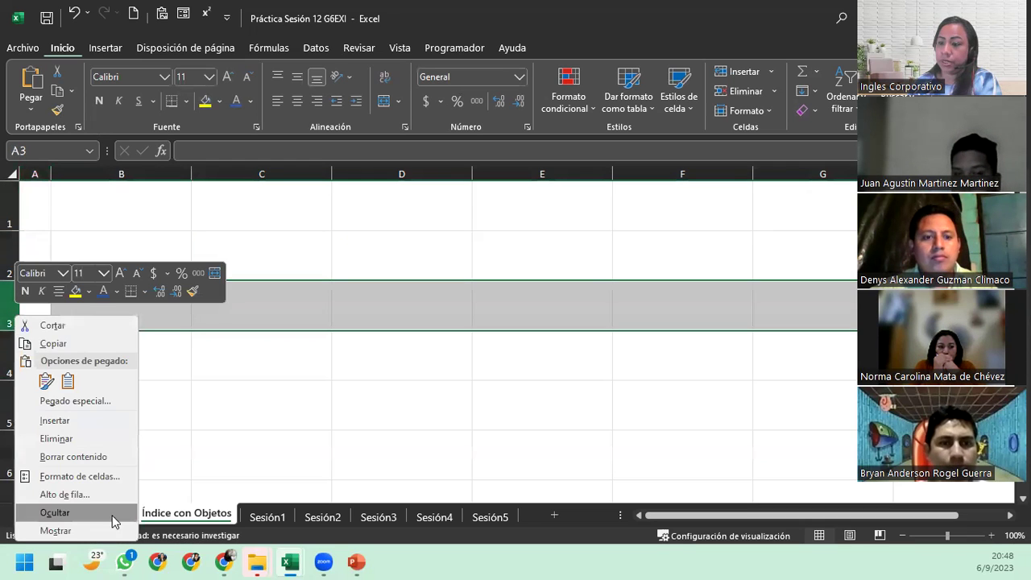
pyautogui.click(171, 173)
pyautogui.click(161, 174)
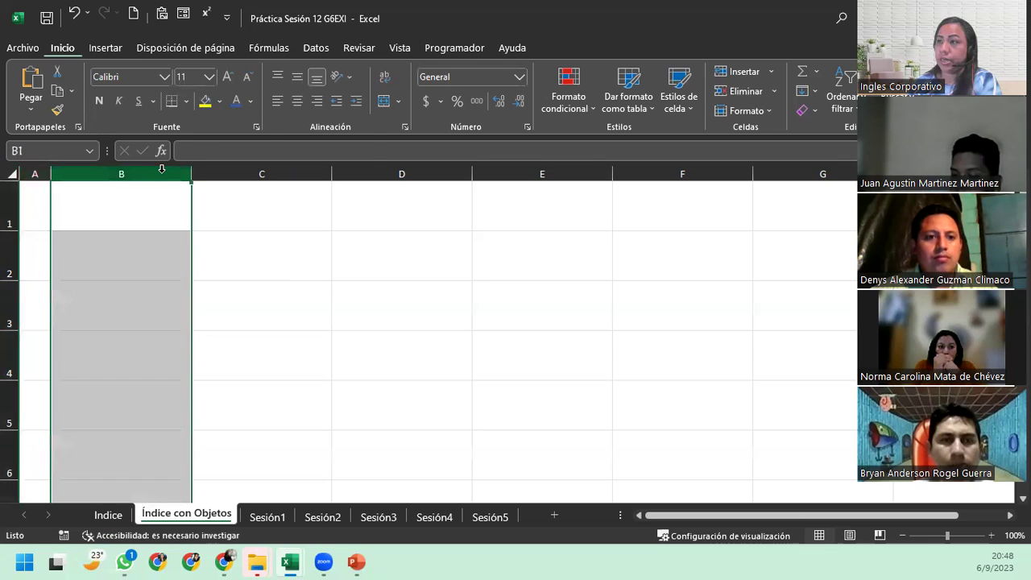
pyautogui.rightClick(164, 176)
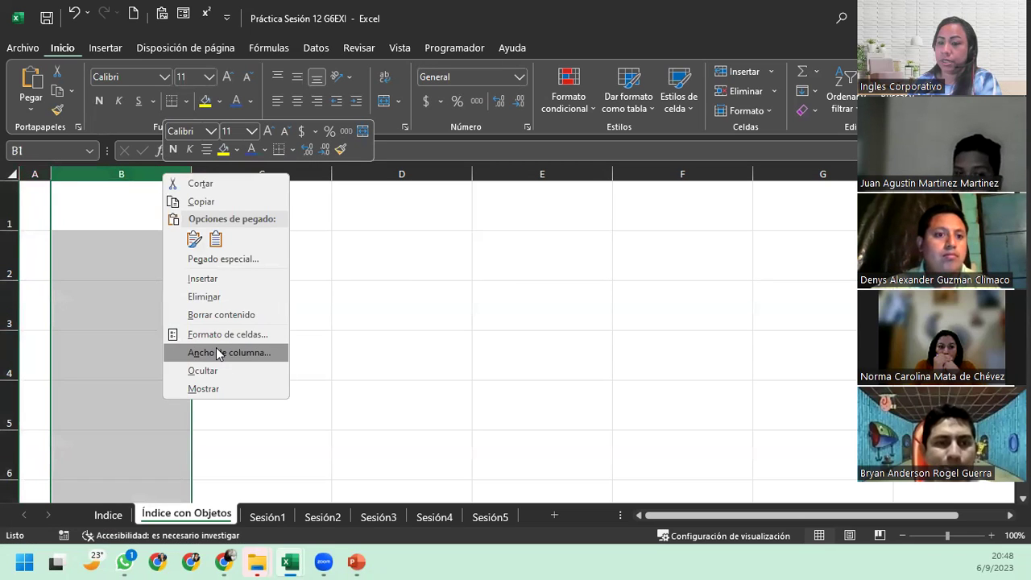
pyautogui.click(66, 223)
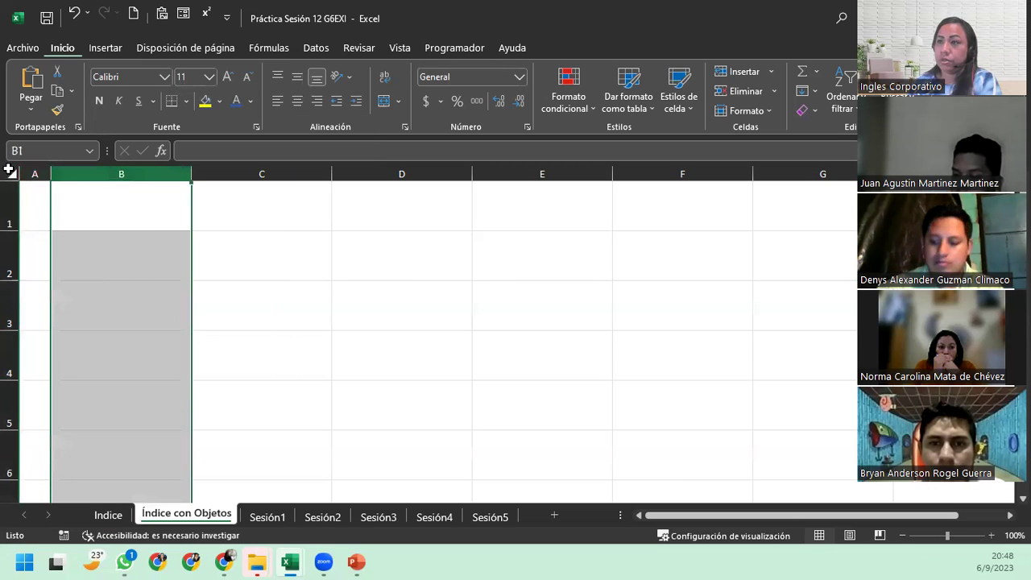
pyautogui.click(8, 170)
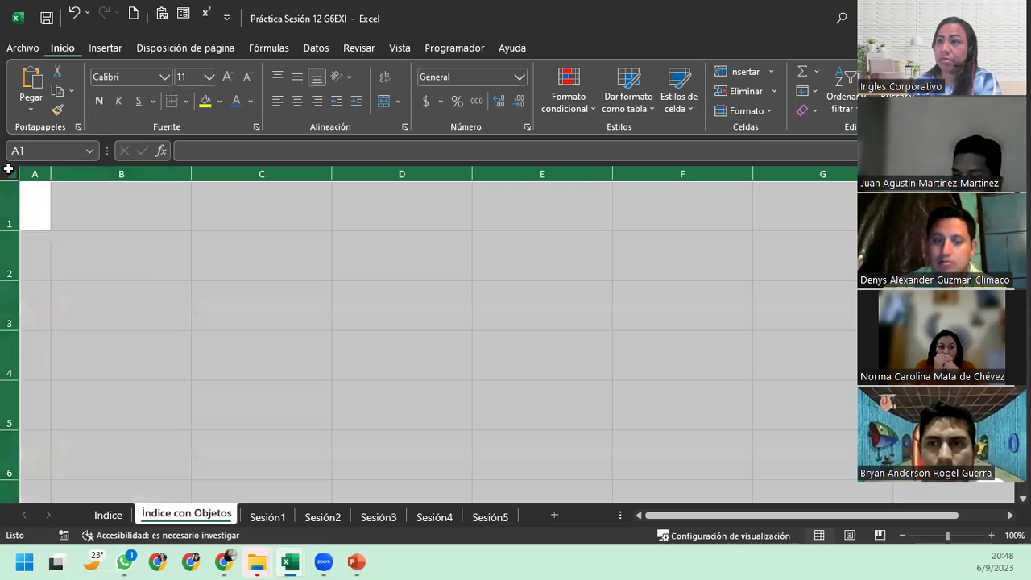
pyautogui.rightClick(303, 170)
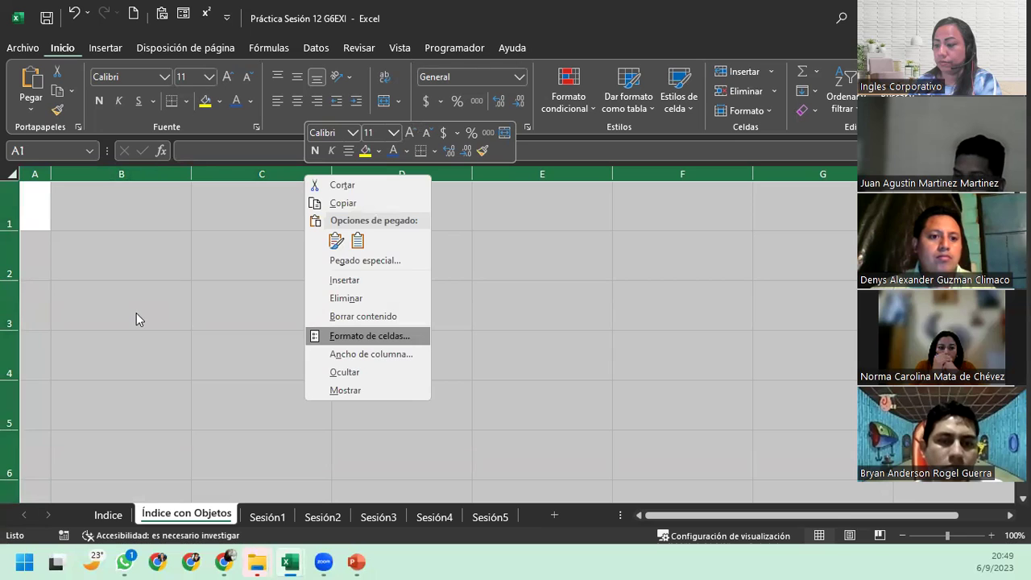
pyautogui.press('Escape')
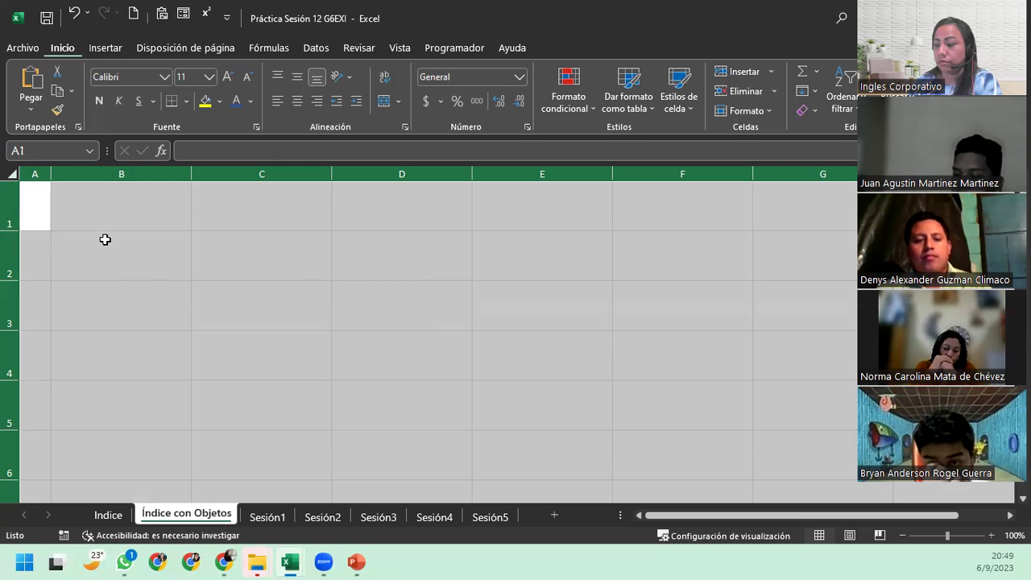
# Select cells B1 through G1 as the title range
pyautogui.click(64, 212)
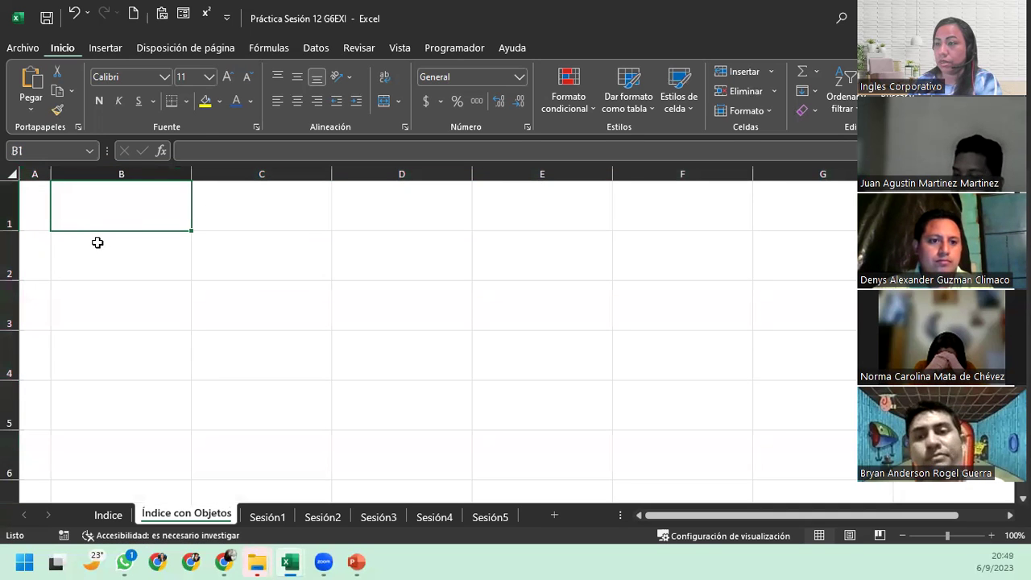
pyautogui.moveTo(105, 214); pyautogui.dragTo(825, 199)
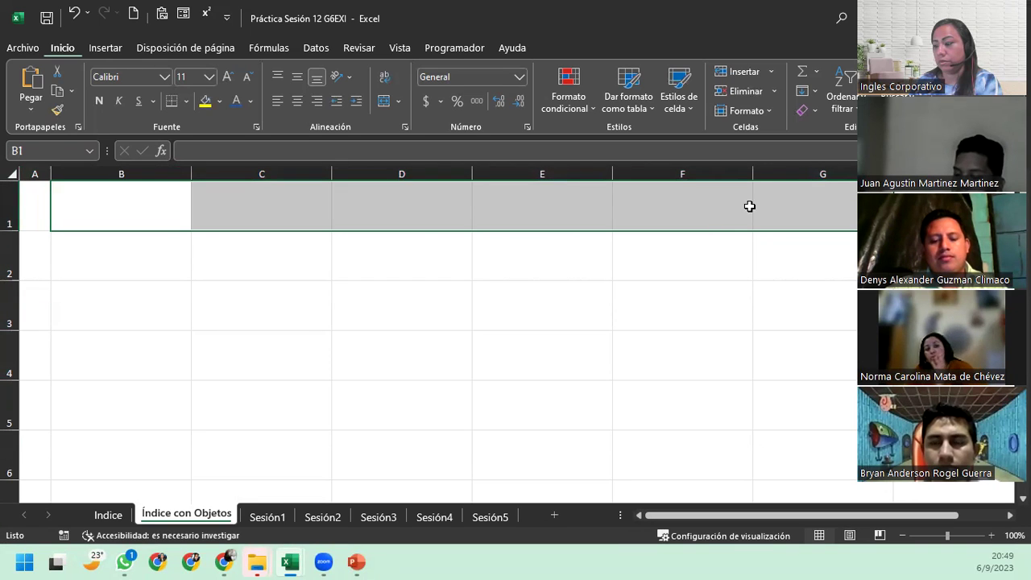
pyautogui.click(615, 178)
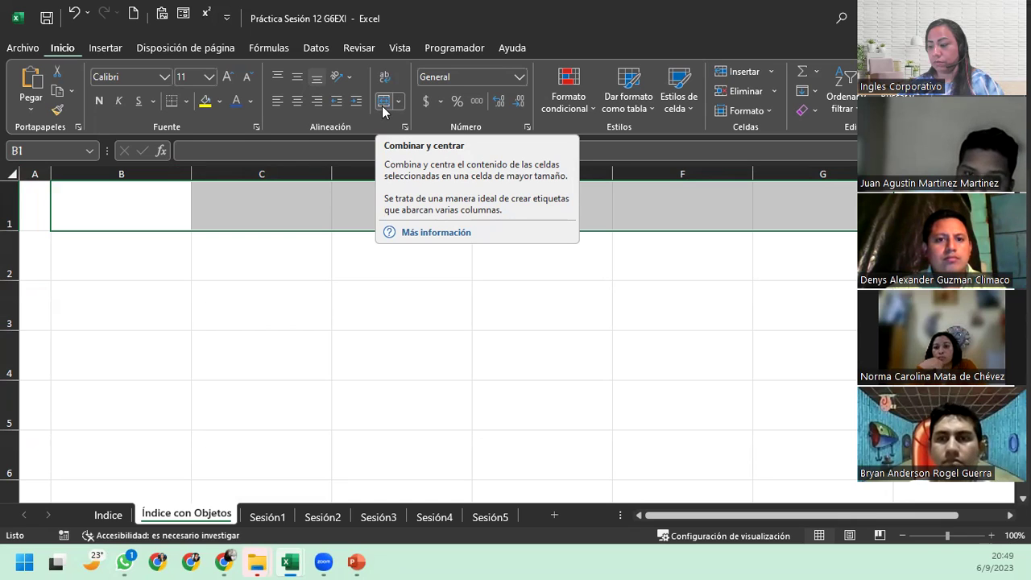
# Merge and centre B1:G1 with title 'SESIONES DE EXCEL INTERMEDIO', vertically middle-aligned
pyautogui.click(383, 103)
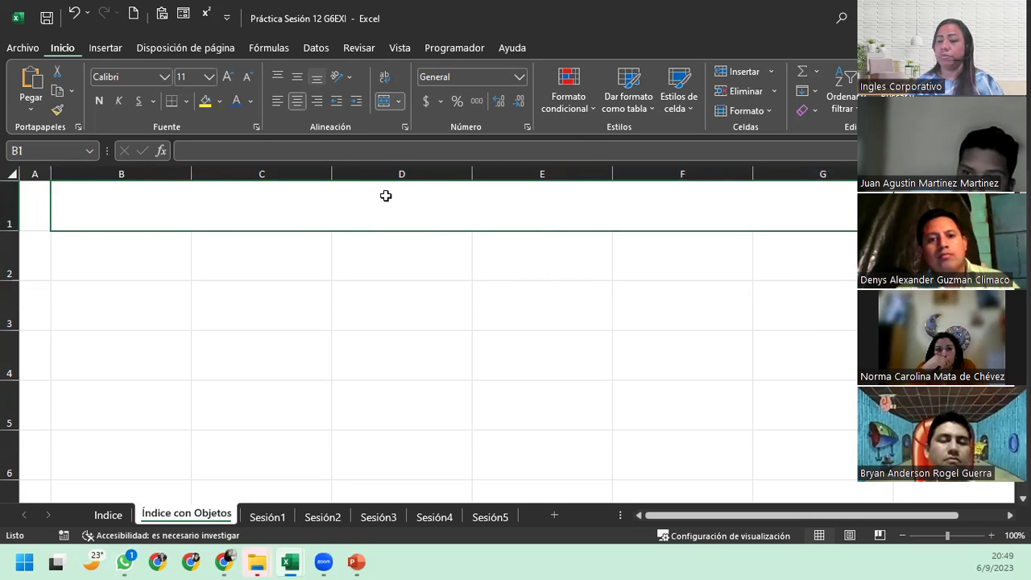
pyautogui.write('SESIONES DE EXCEL INTERMEDIO')
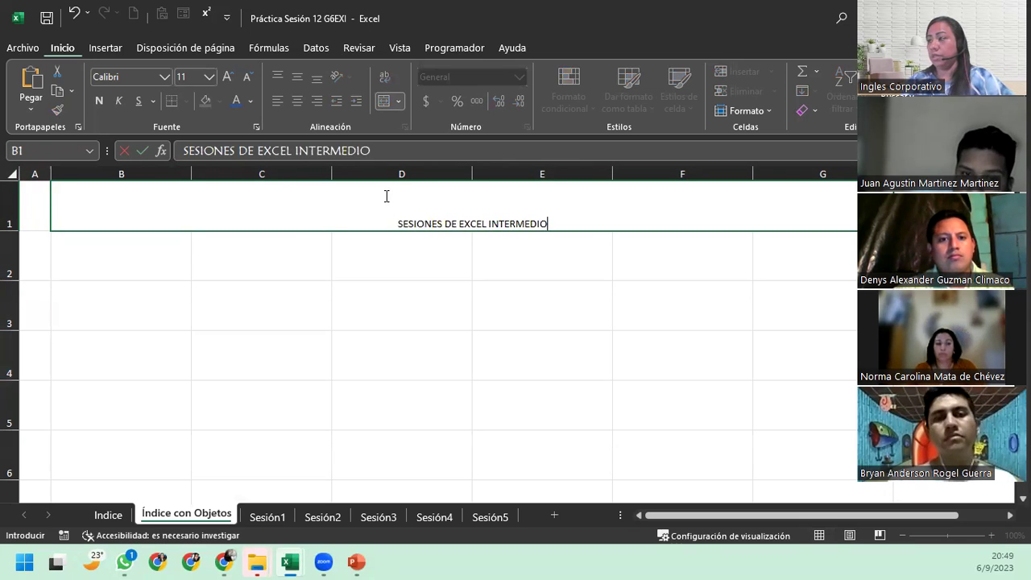
pyautogui.press('Return')
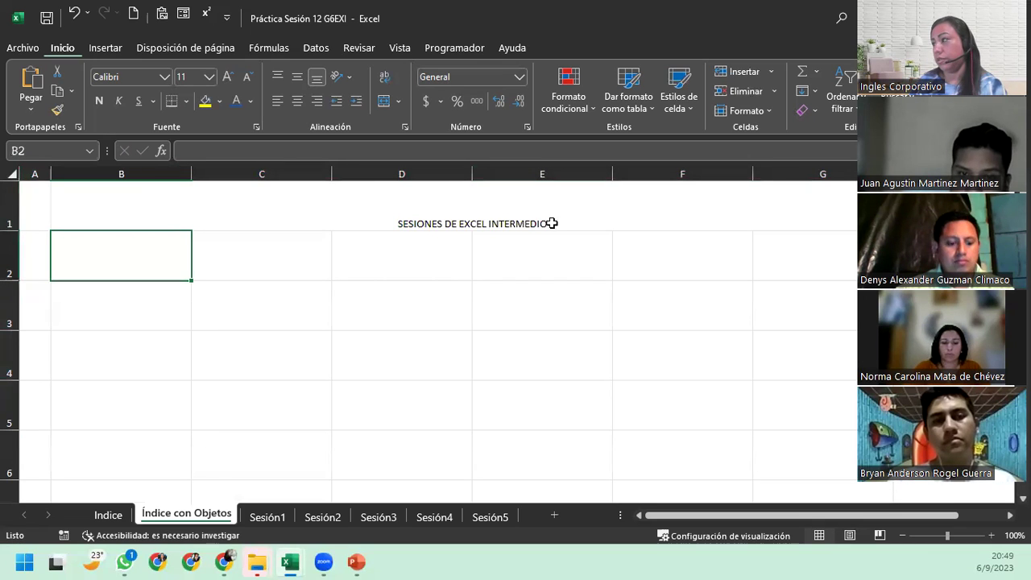
pyautogui.click(540, 223)
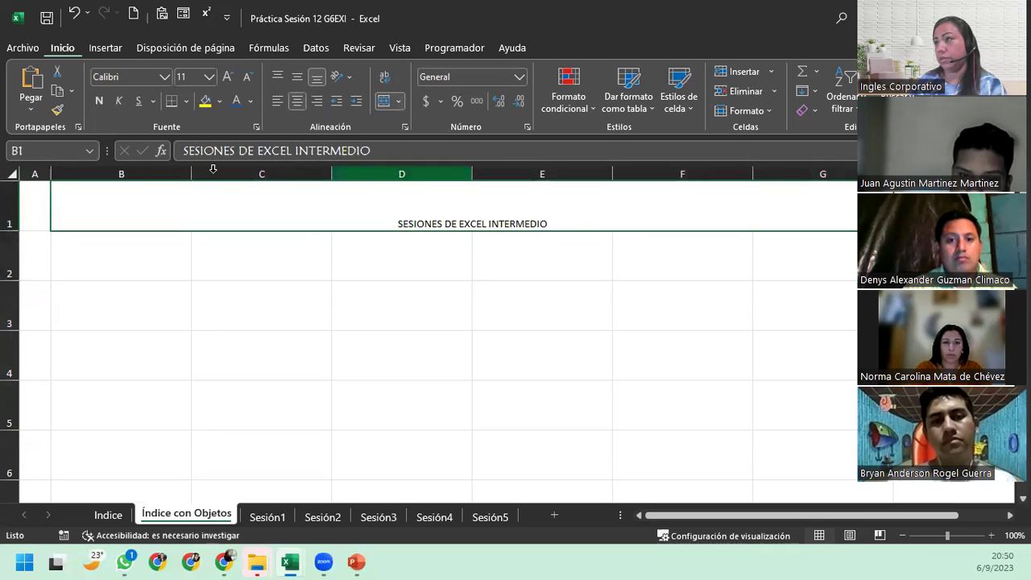
pyautogui.click(297, 76)
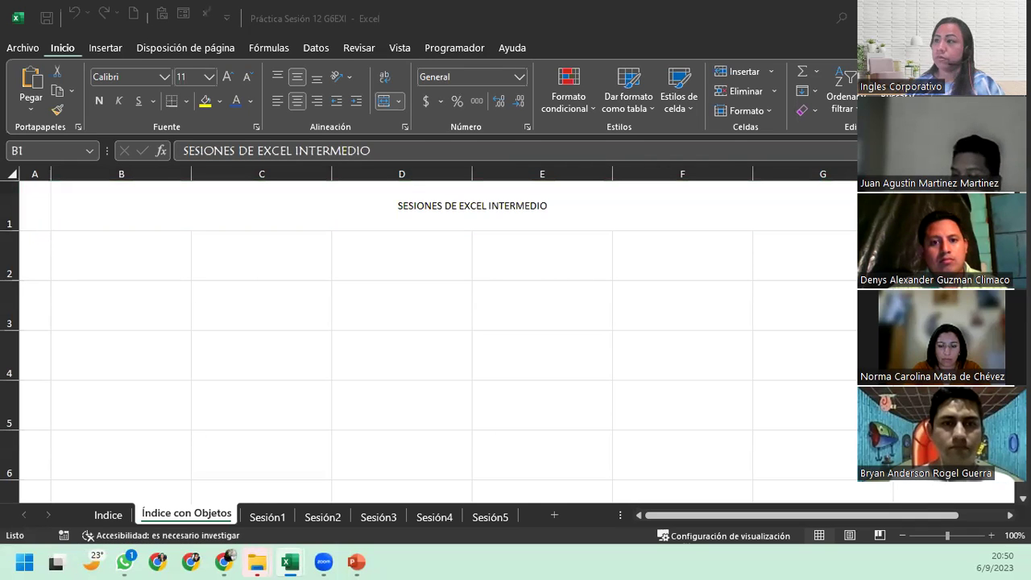
# Grow the merged B1 title 'SESIONES DE EXCEL INTERMEDIO' step by step to 48-point font
pyautogui.click(329, 199)
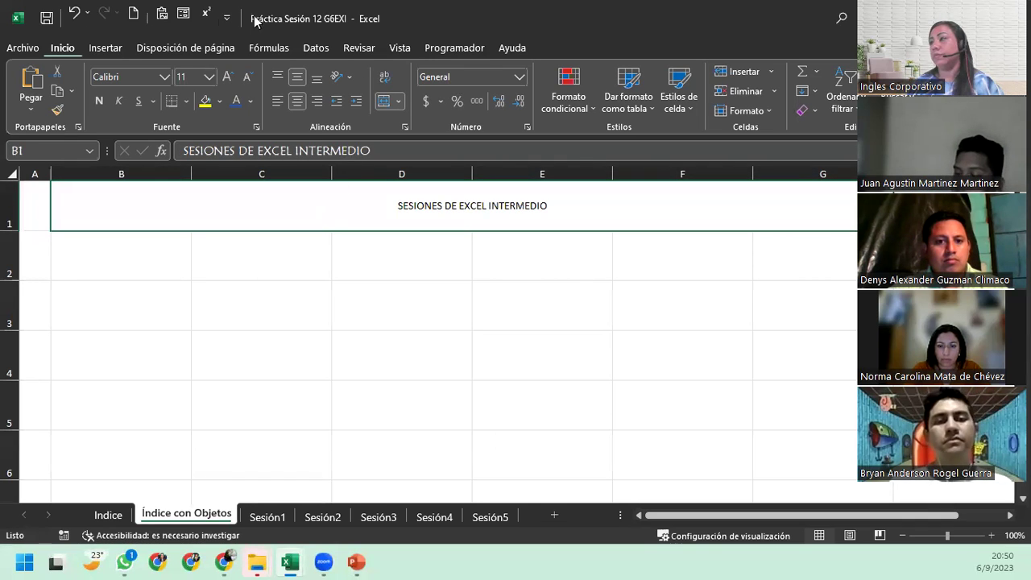
pyautogui.click(226, 78)
pyautogui.doubleClick(226, 78)
pyautogui.doubleClick(227, 78)
pyautogui.tripleClick(227, 78)
pyautogui.click(227, 78)
pyautogui.click(227, 79)
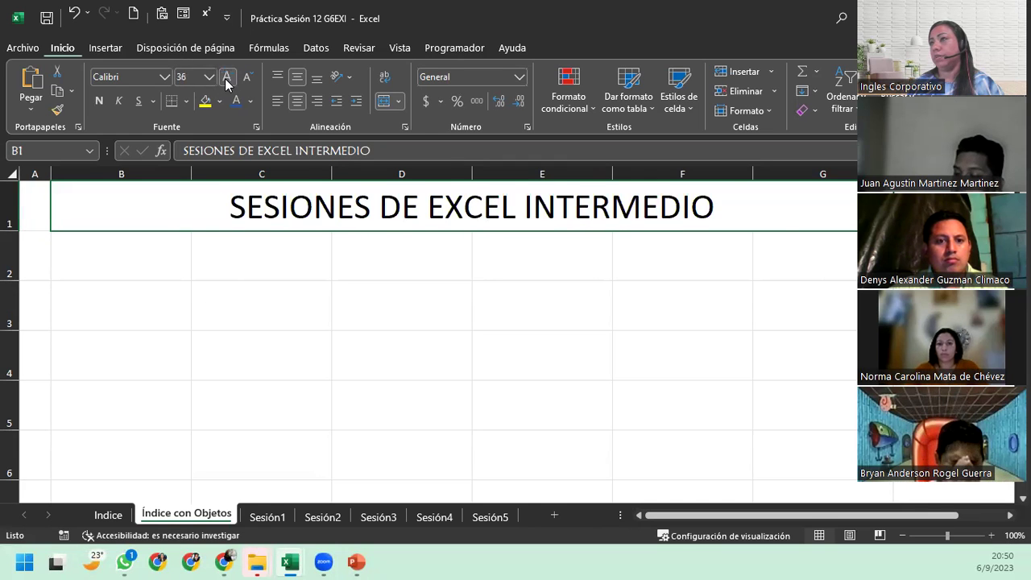
pyautogui.click(226, 78)
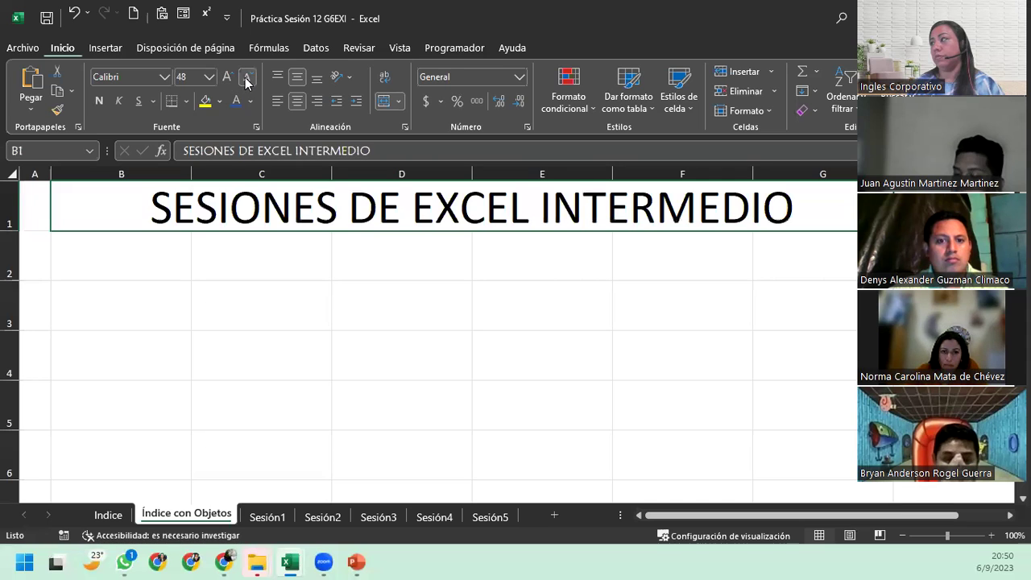
pyautogui.click(247, 78)
pyautogui.click(226, 77)
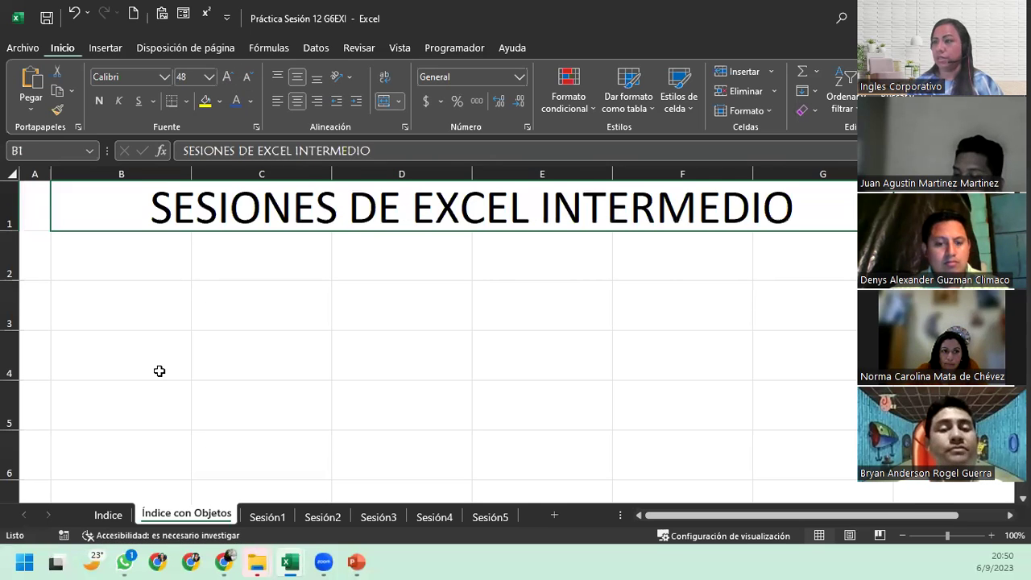
pyautogui.click(156, 290)
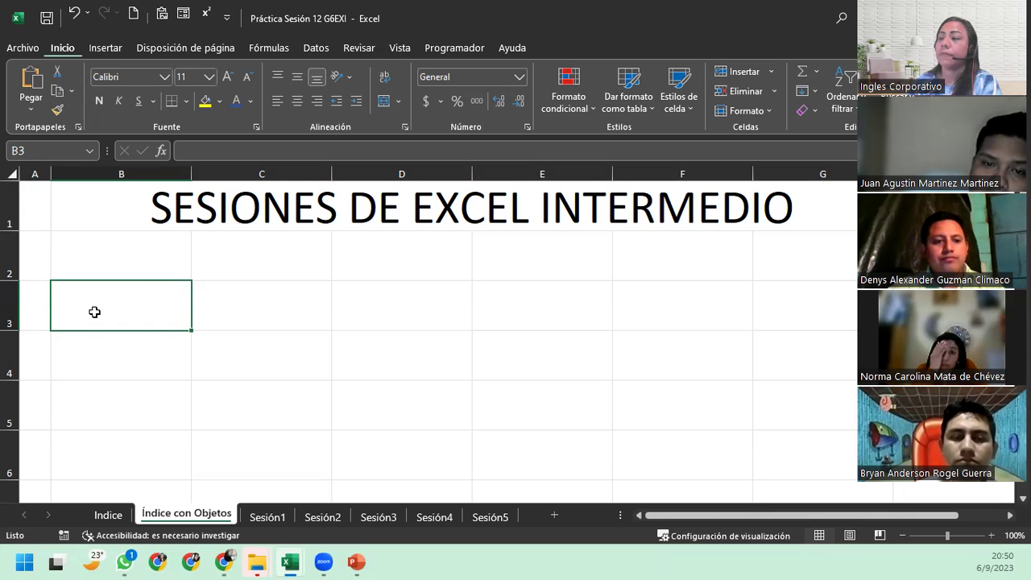
# Draw a rounded rectangle over cell B3, then delete that first attempt
pyautogui.click(103, 49)
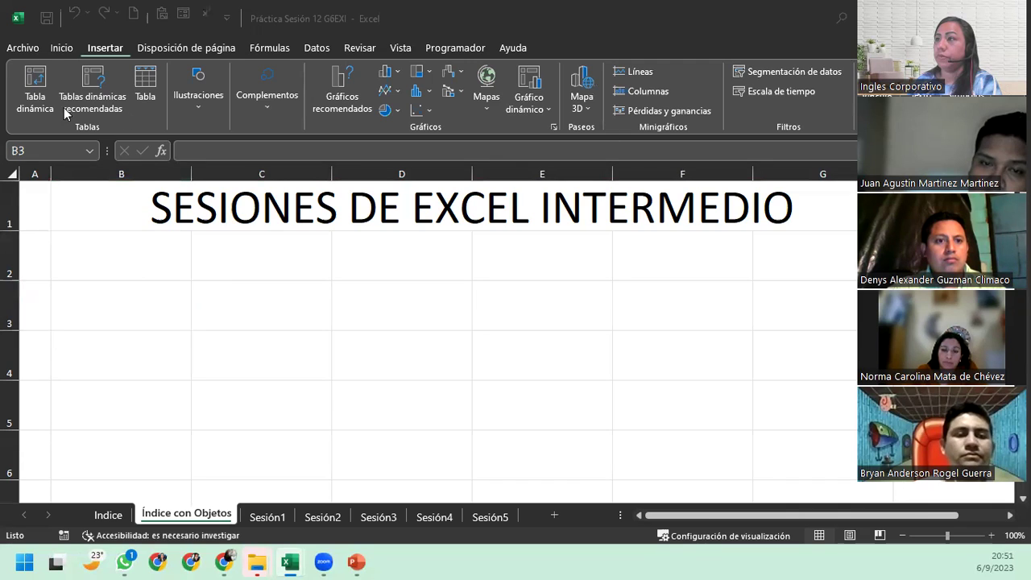
pyautogui.click(208, 110)
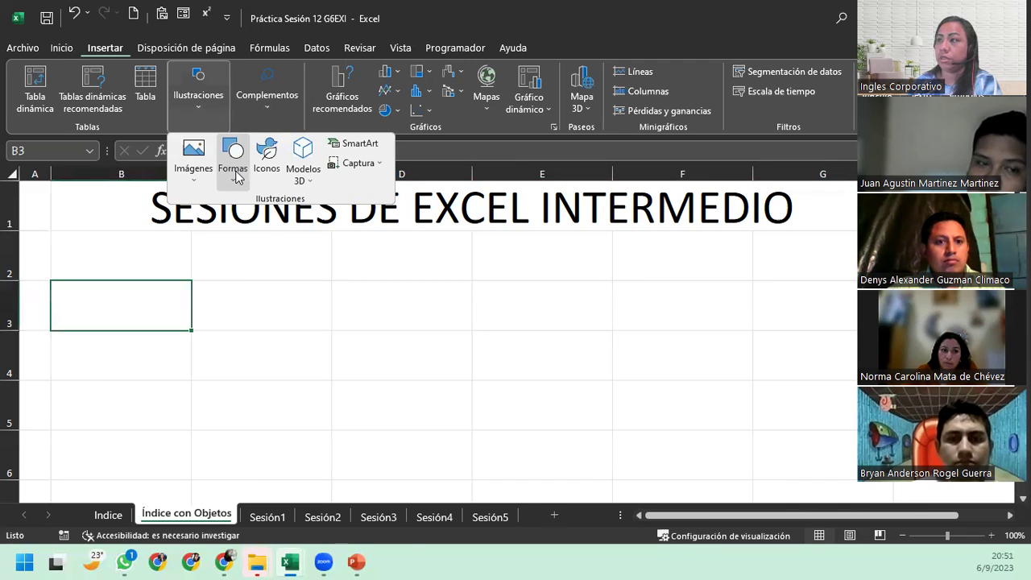
pyautogui.click(235, 175)
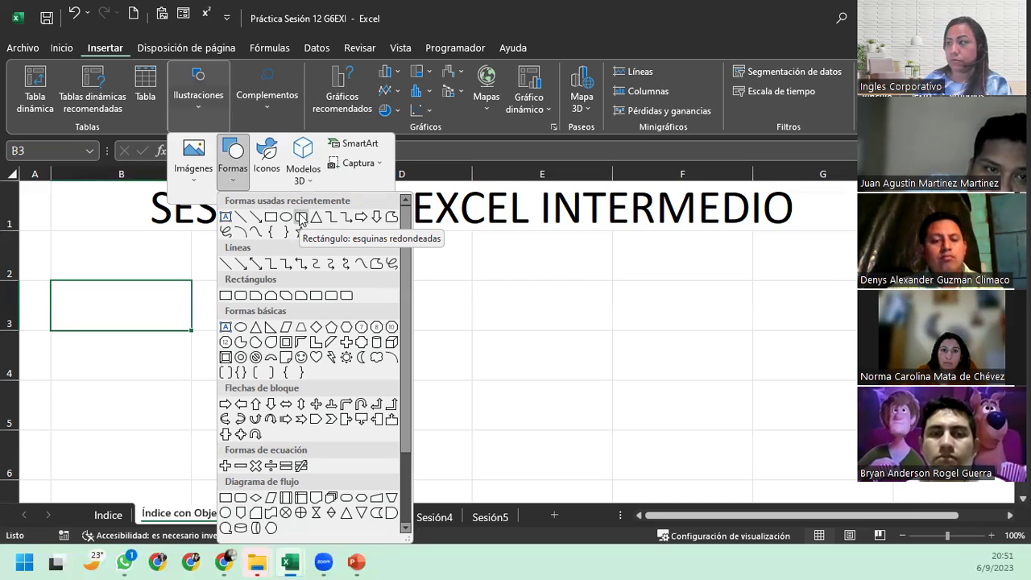
pyautogui.click(302, 217)
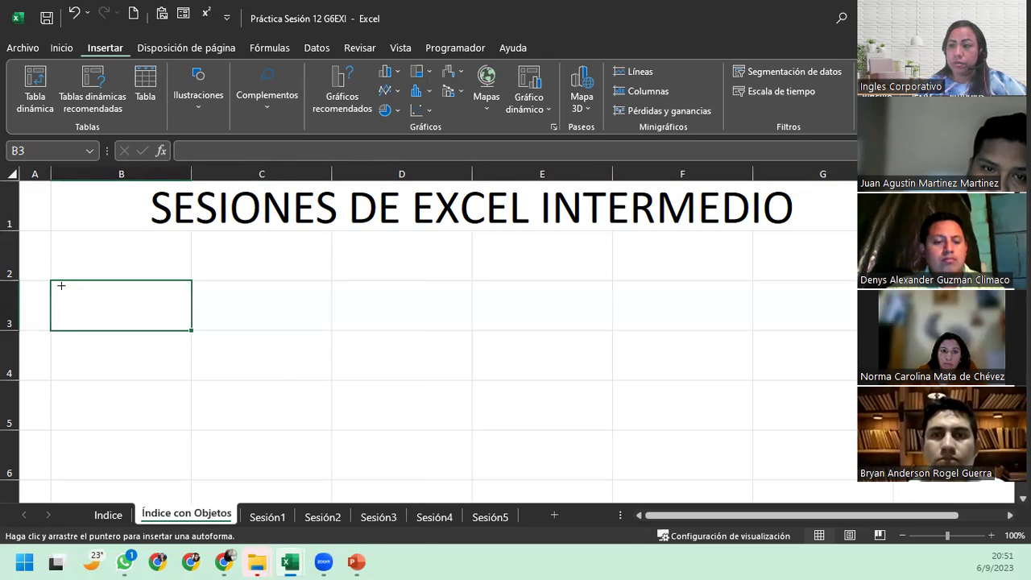
pyautogui.moveTo(61, 286); pyautogui.dragTo(135, 358)
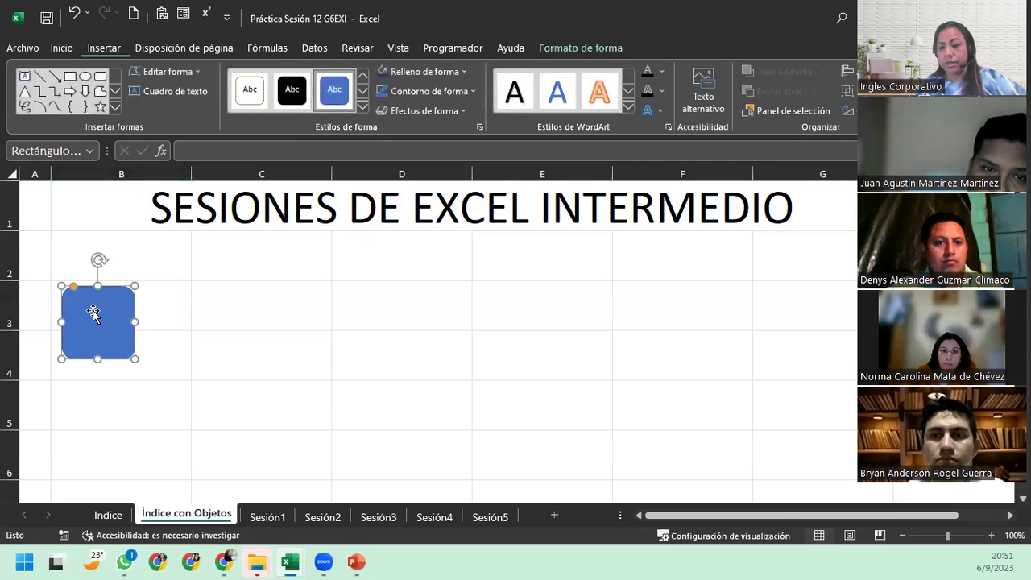
pyautogui.press('Delete')
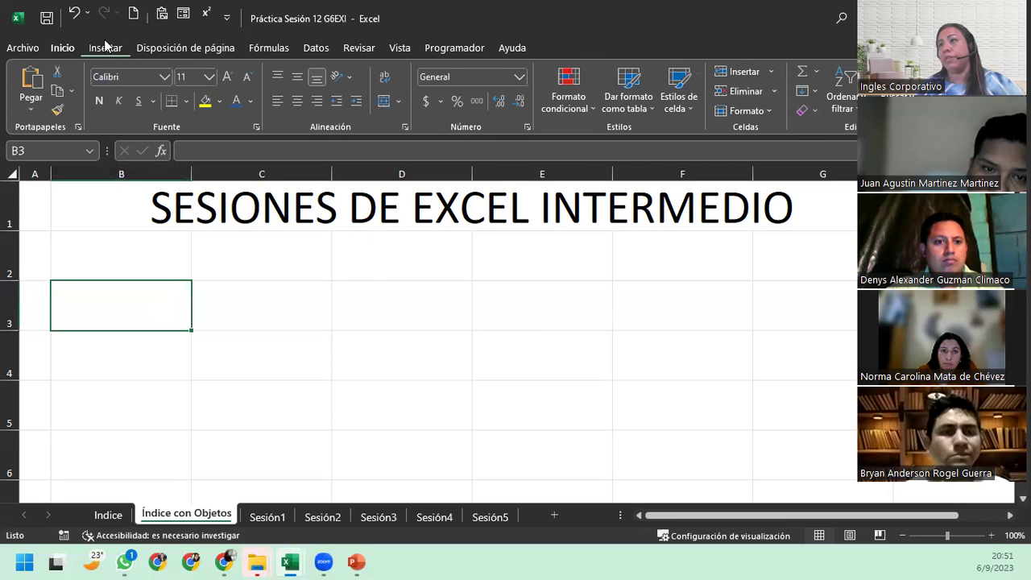
# Draw a new rounded rectangle filling cell B3 and round its corners fully into a pill
pyautogui.click(106, 47)
pyautogui.click(217, 105)
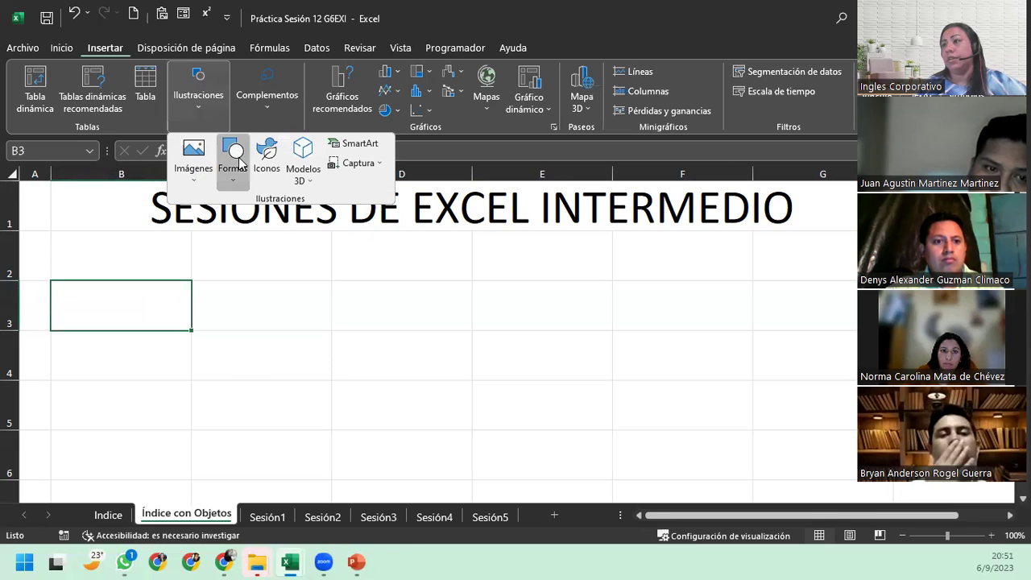
pyautogui.click(232, 165)
pyautogui.click(294, 219)
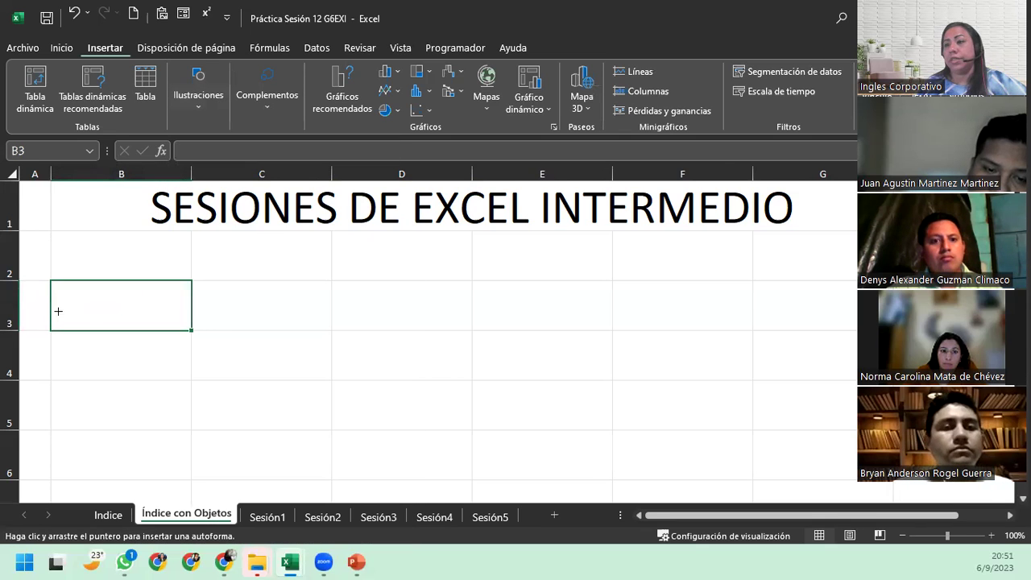
pyautogui.moveTo(55, 283)
pyautogui.mouseDown()
pyautogui.moveTo(194, 326)
pyautogui.moveTo(185, 327)
pyautogui.mouseUp()
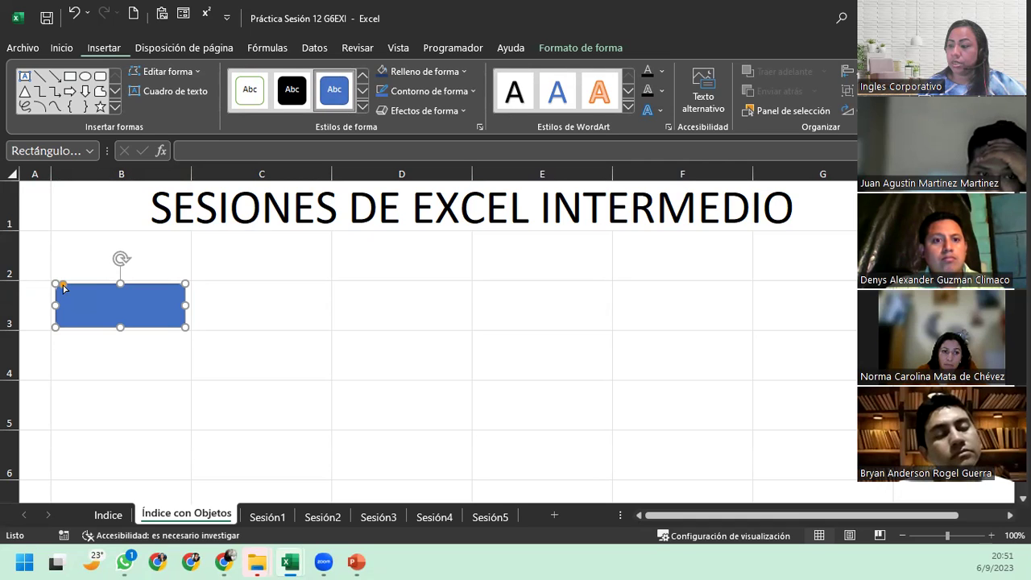
pyautogui.moveTo(64, 288); pyautogui.dragTo(127, 298)
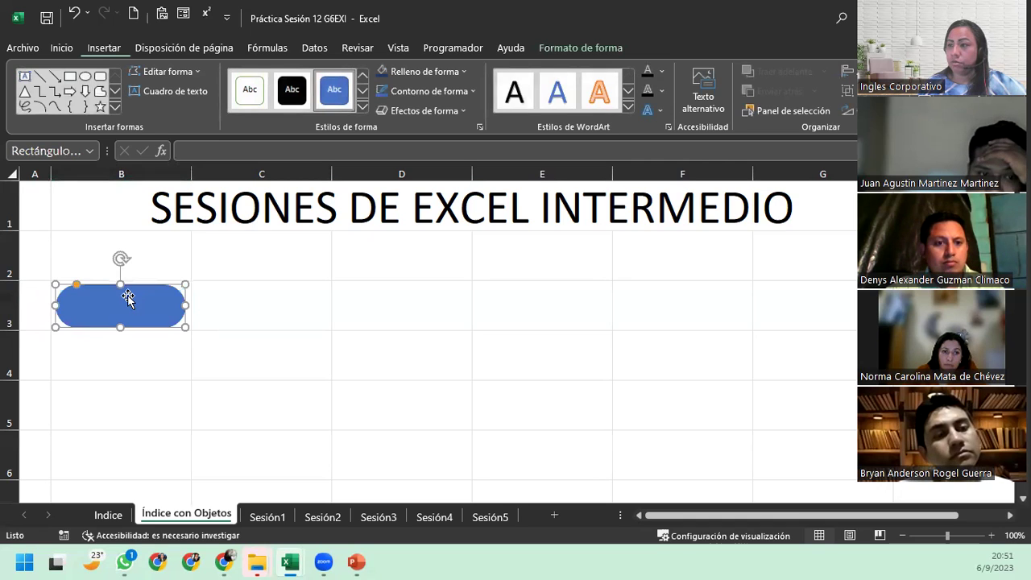
pyautogui.click(122, 342)
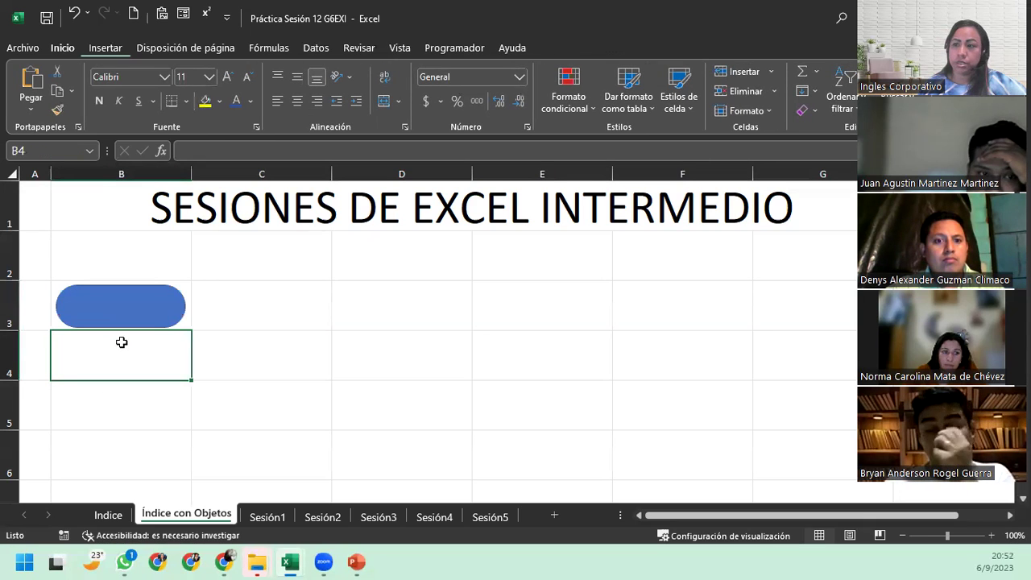
# Apply the Preestablecido 5 3D effect to the blue button
pyautogui.click(138, 308)
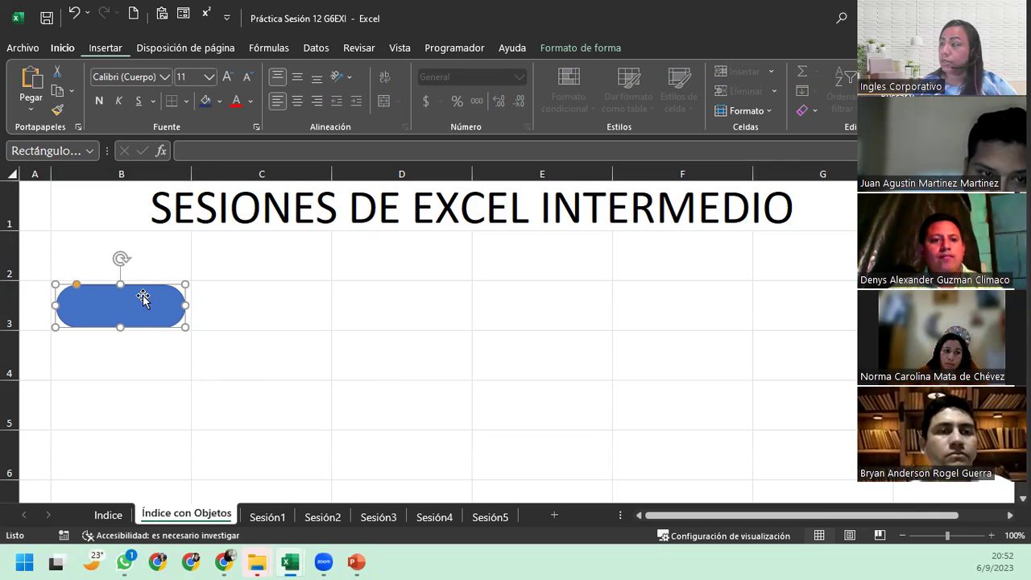
pyautogui.click(620, 49)
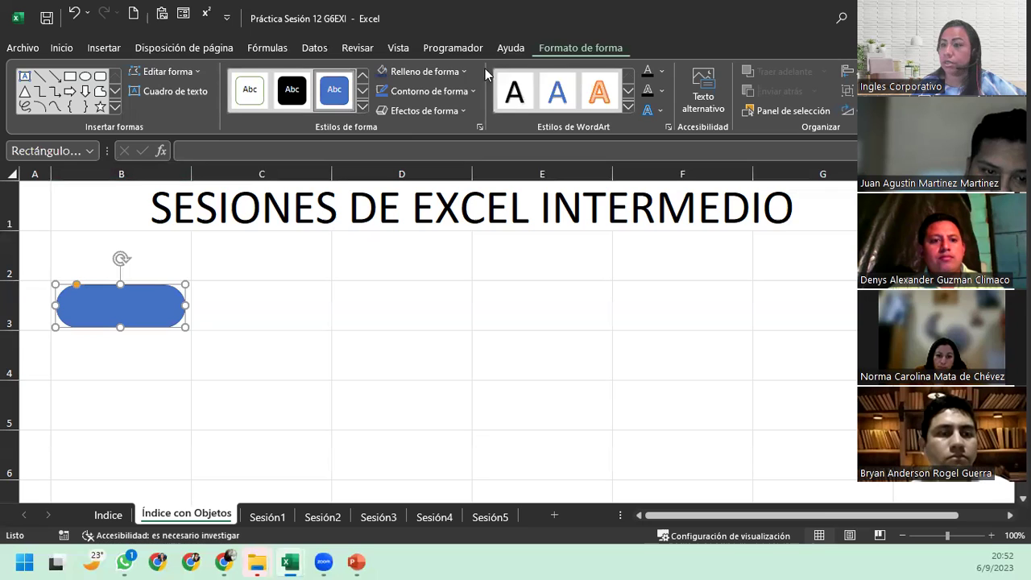
pyautogui.click(427, 113)
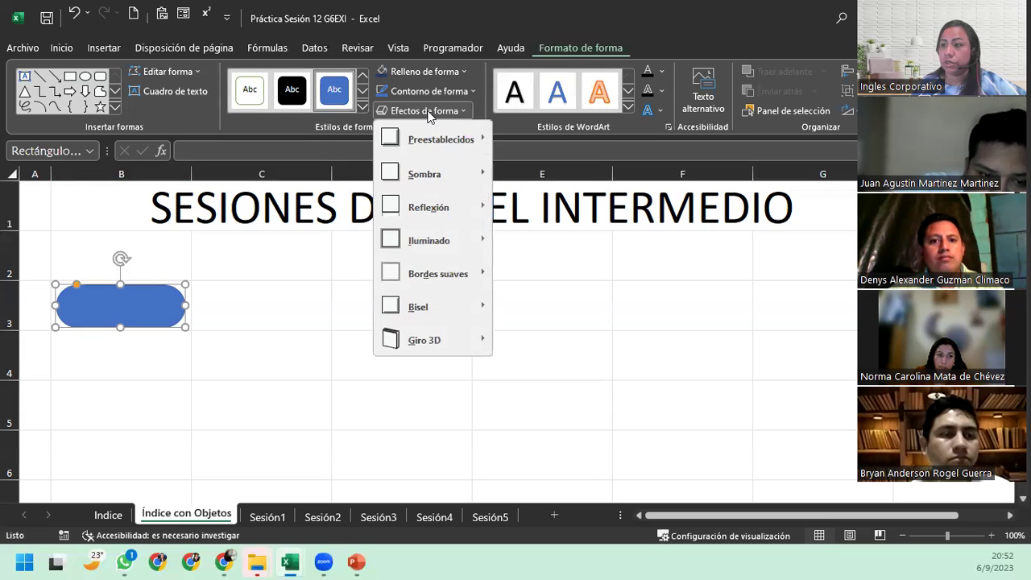
pyautogui.moveTo(441, 137)
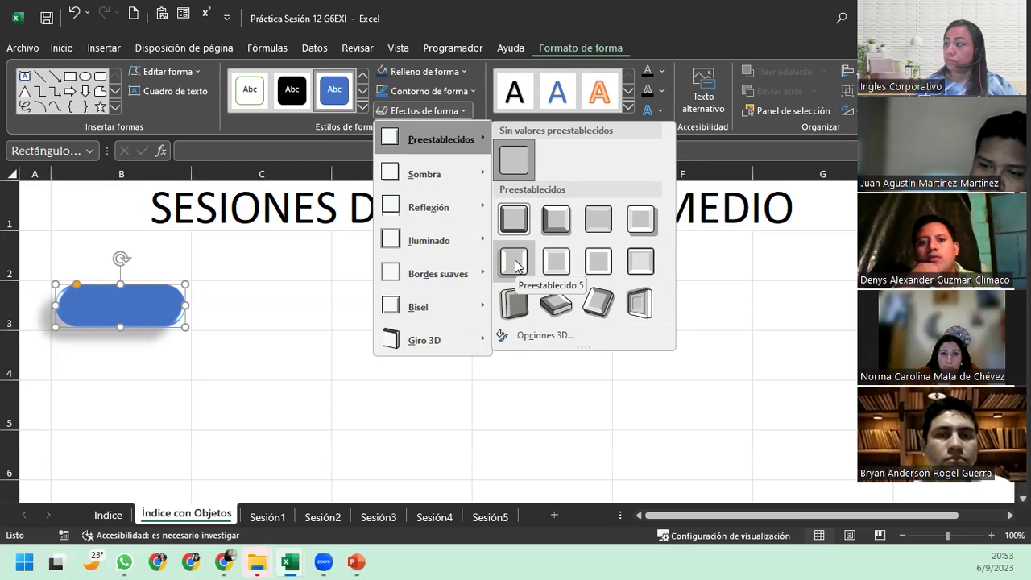
pyautogui.click(514, 260)
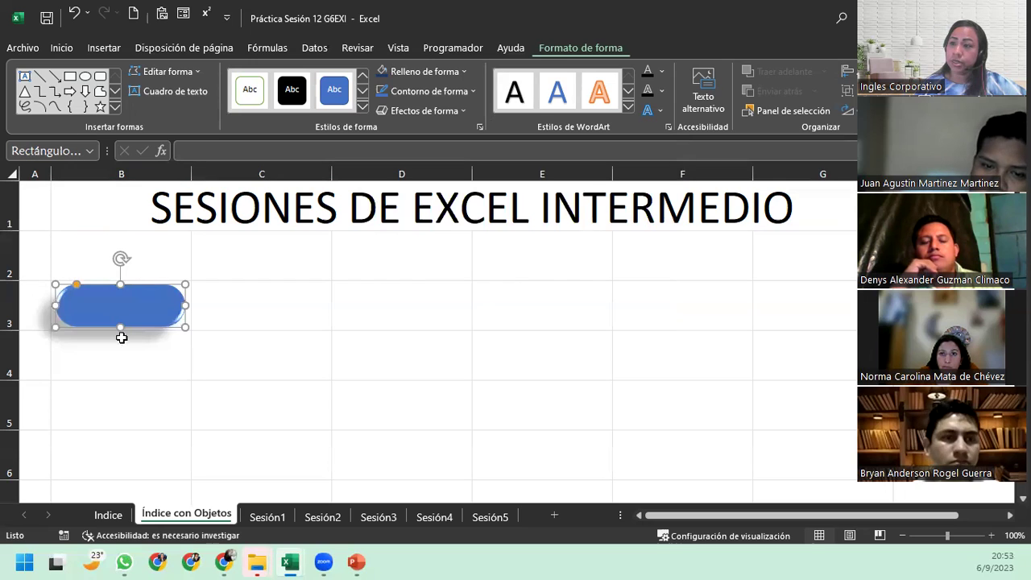
pyautogui.click(133, 358)
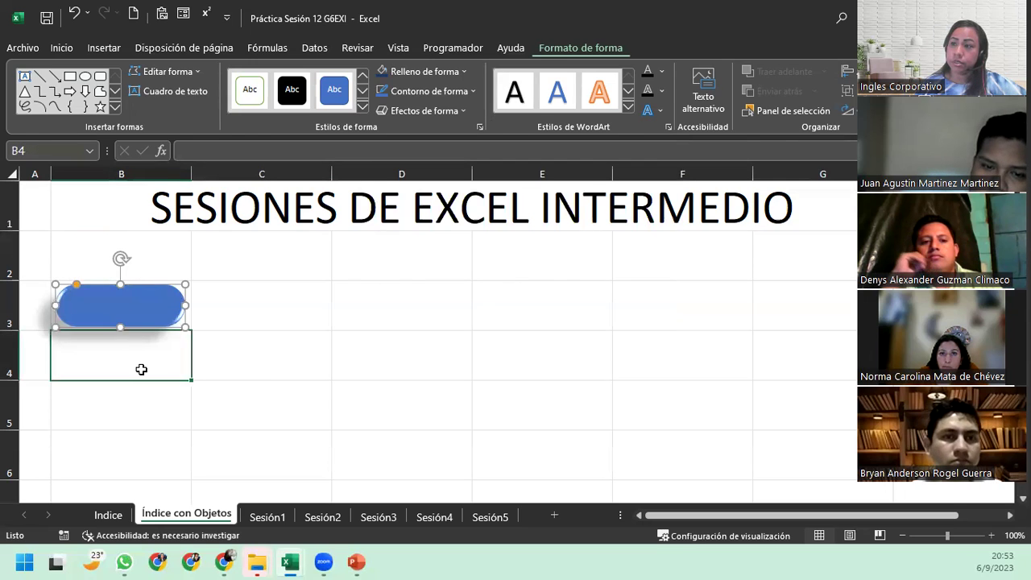
# Set the button's shadow to Sin sombra
pyautogui.click(161, 312)
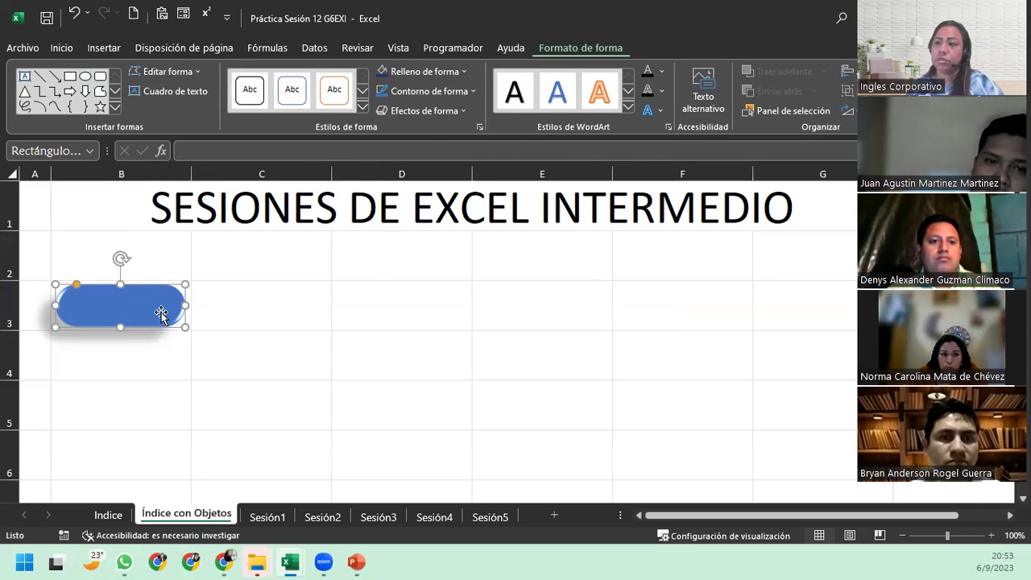
pyautogui.click(472, 111)
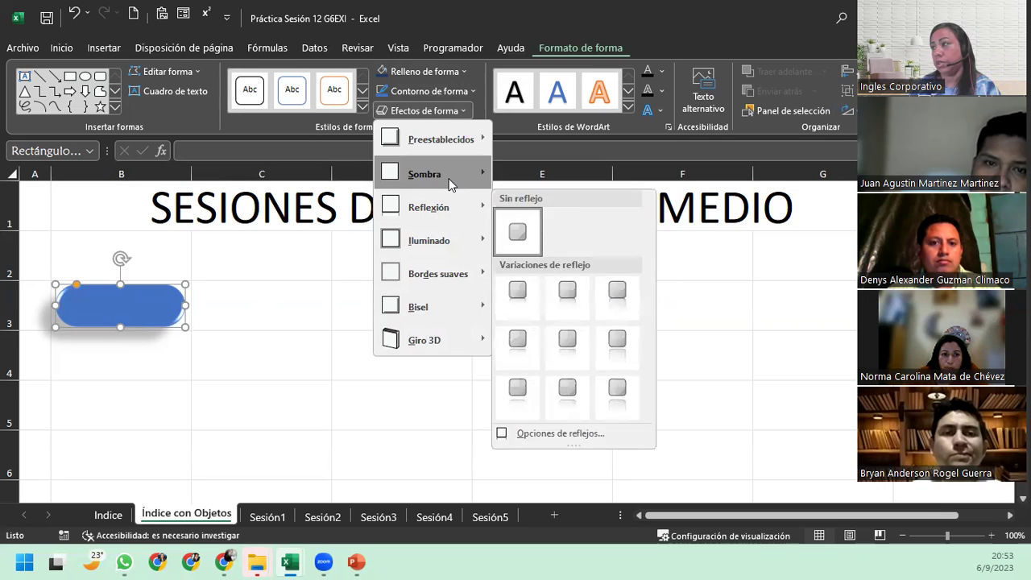
pyautogui.moveTo(450, 184)
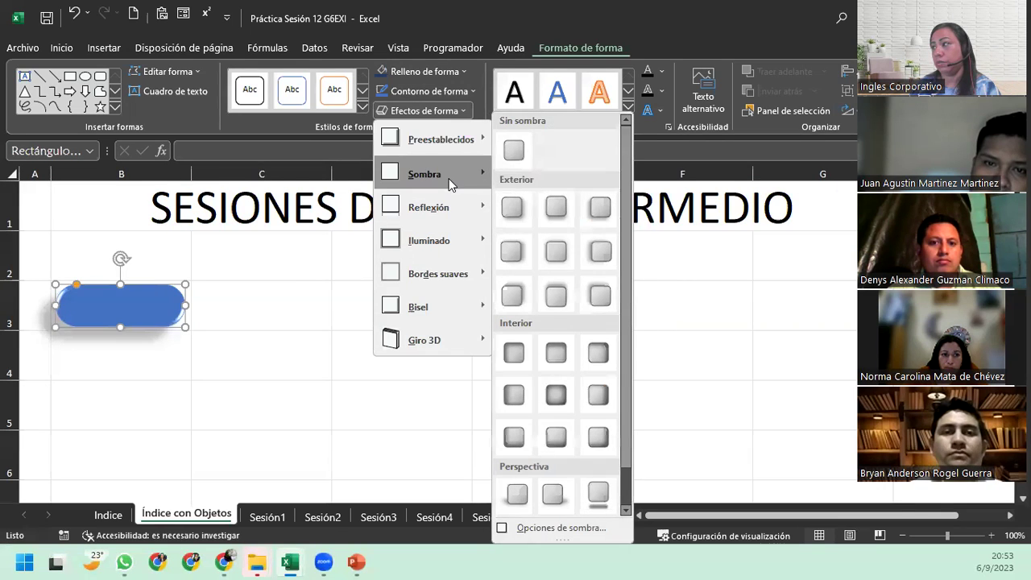
pyautogui.click(515, 150)
pyautogui.click(241, 349)
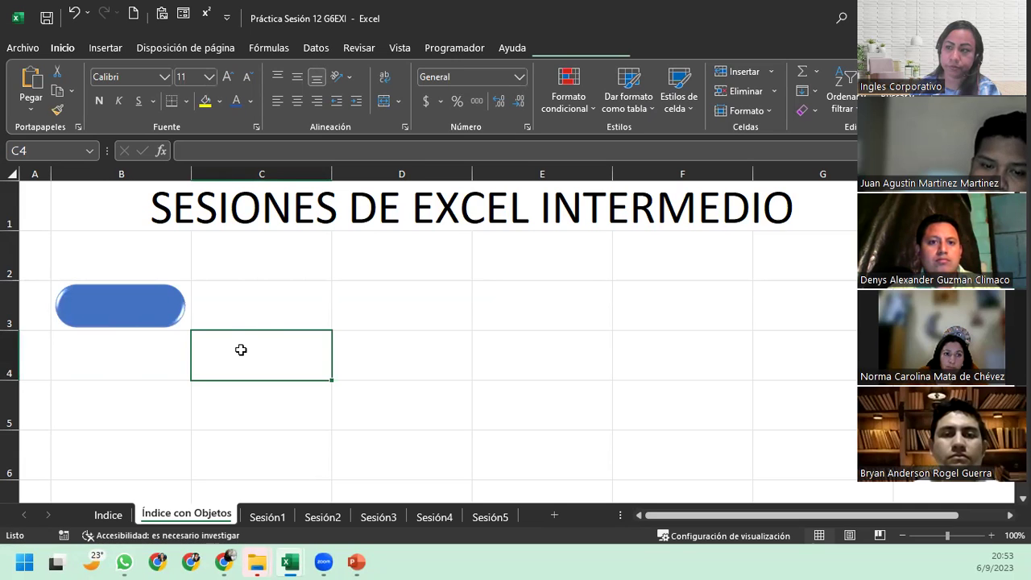
# Type 'SESIÓN 1' into the blue button and centre it horizontally and vertically
pyautogui.click(152, 307)
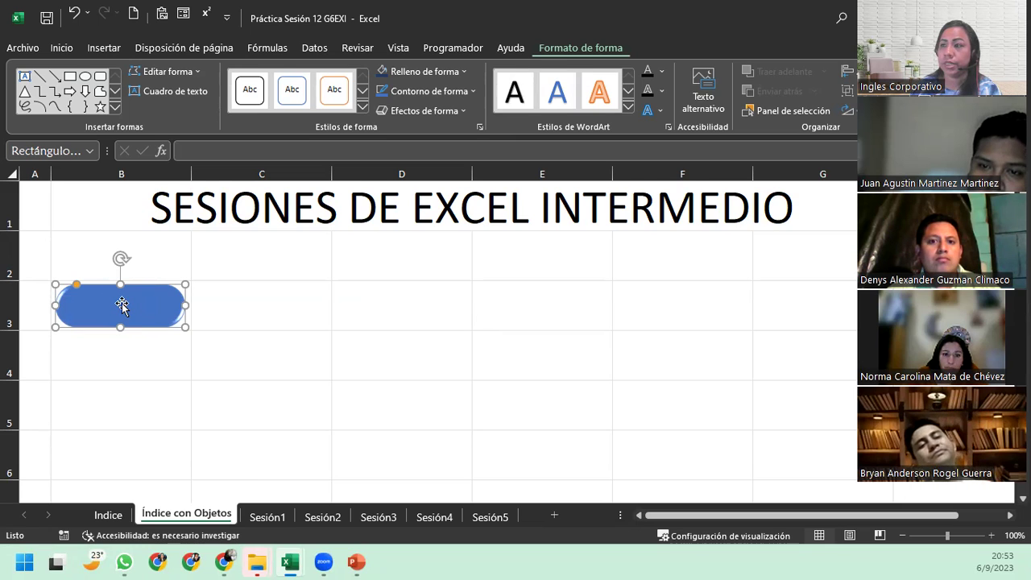
pyautogui.write('SESIÓN 1')
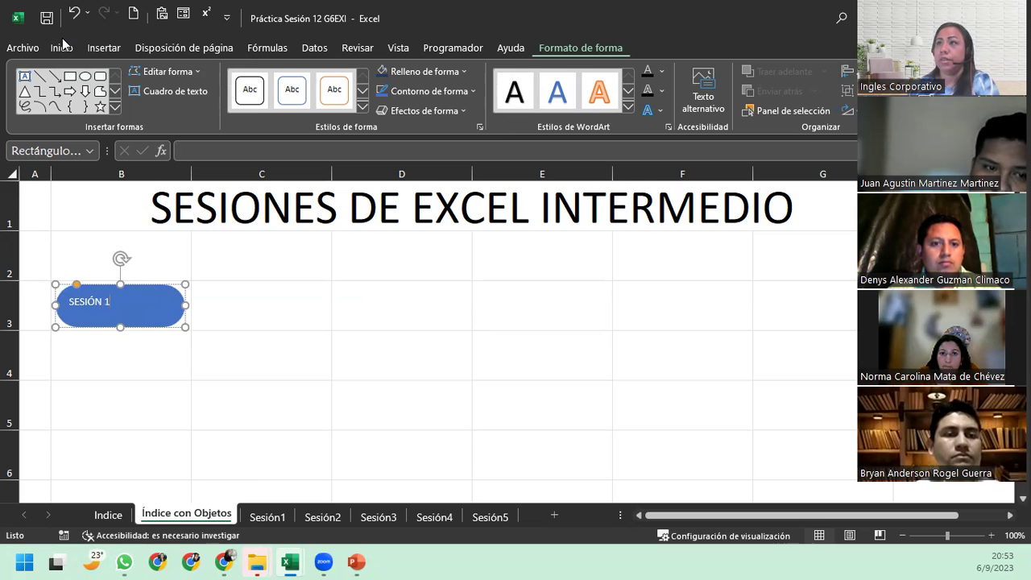
pyautogui.click(63, 47)
pyautogui.click(294, 102)
pyautogui.click(298, 78)
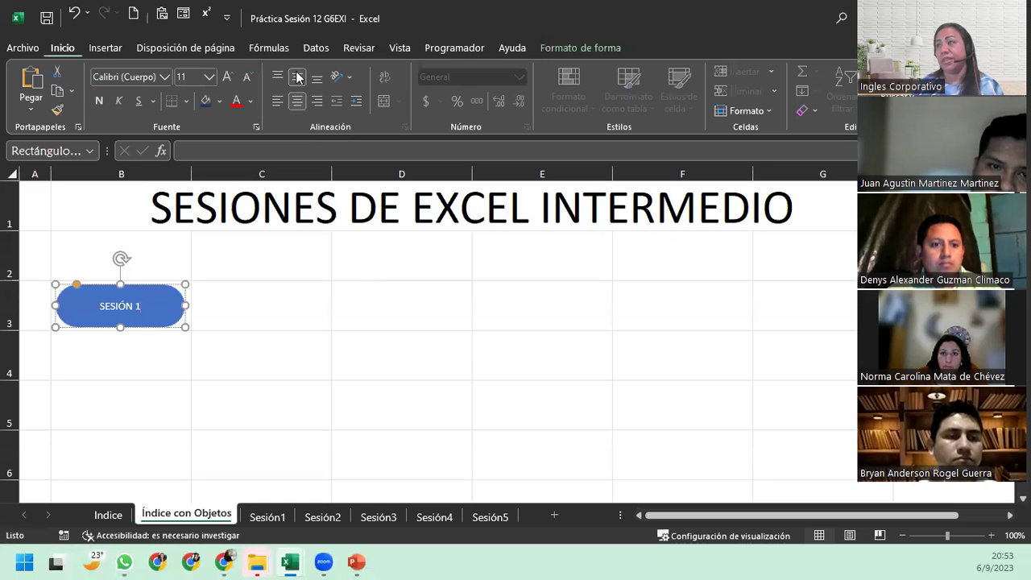
# Raise the SESIÓN 1 label's font size to 16
pyautogui.click(227, 76)
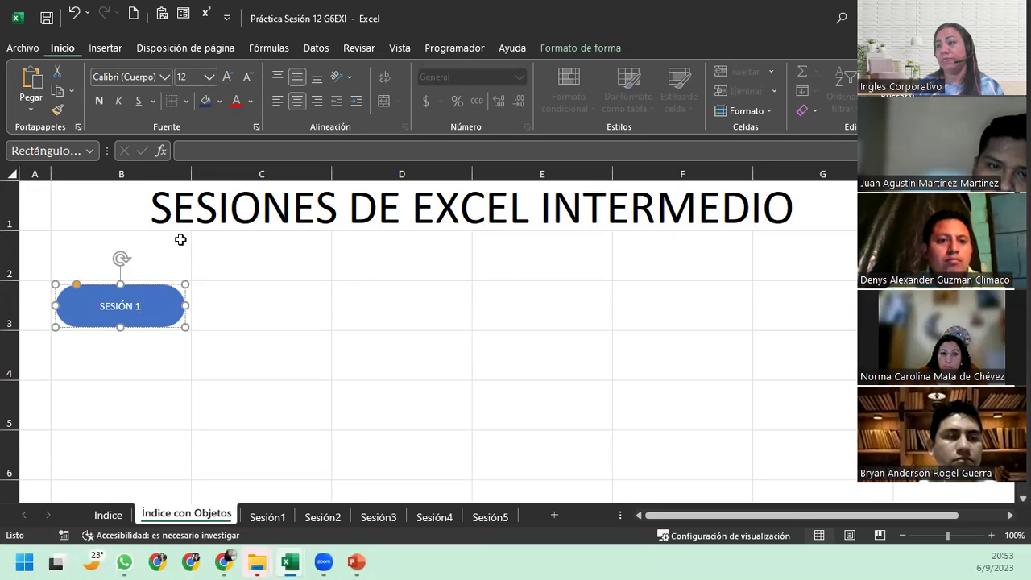
pyautogui.moveTo(140, 304); pyautogui.dragTo(91, 299)
pyautogui.click(97, 310)
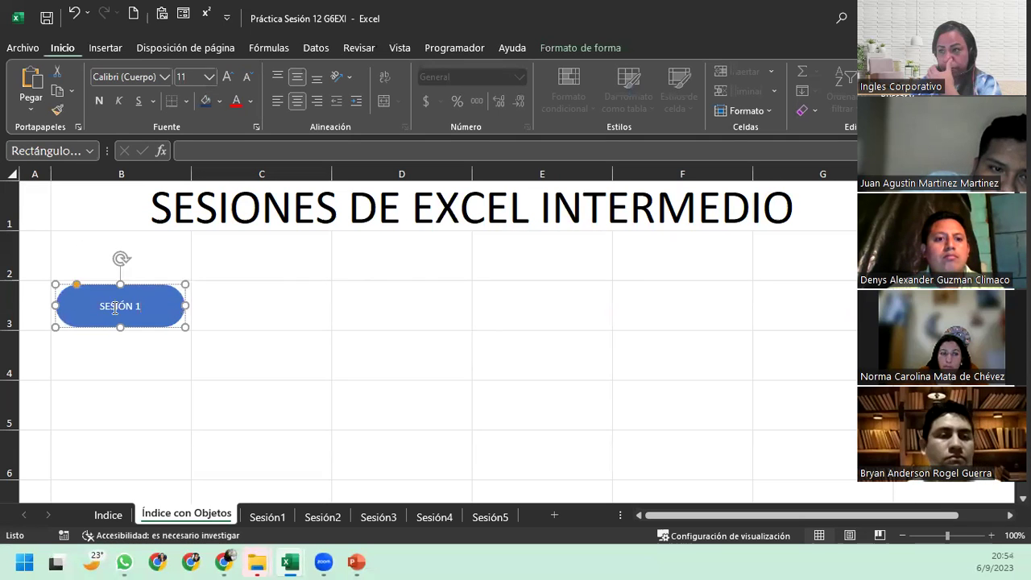
pyautogui.tripleClick(114, 307)
pyautogui.click(225, 81)
pyautogui.click(224, 82)
pyautogui.click(226, 81)
pyautogui.click(215, 320)
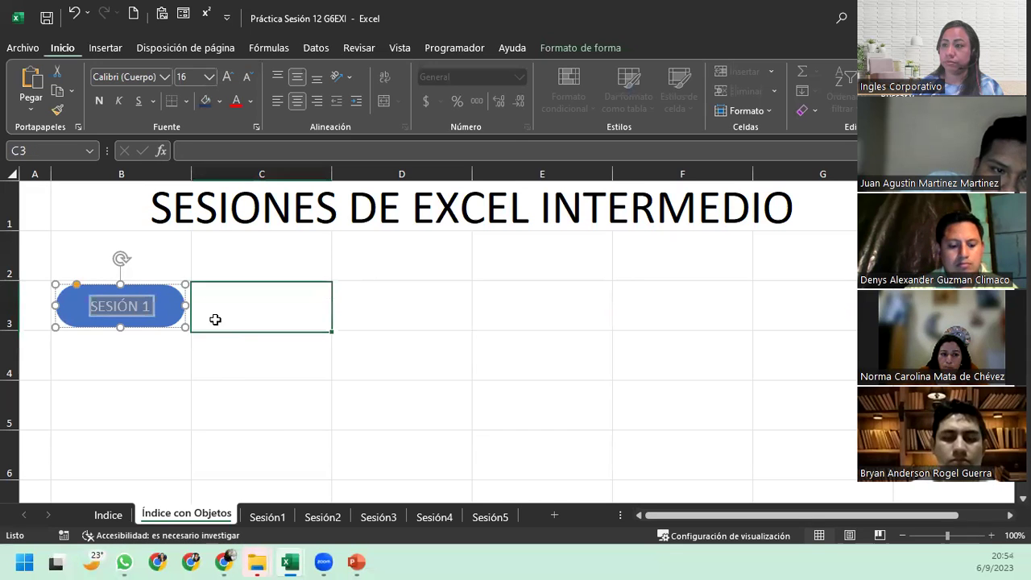
# Change the button label's font to Maiandra GD
pyautogui.click(153, 310)
pyautogui.click(164, 76)
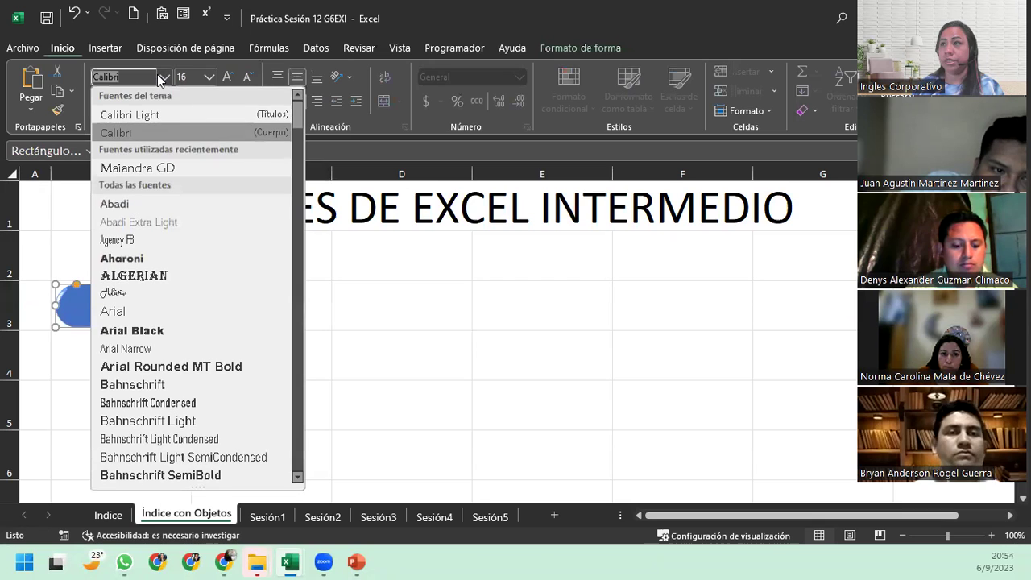
pyautogui.click(179, 166)
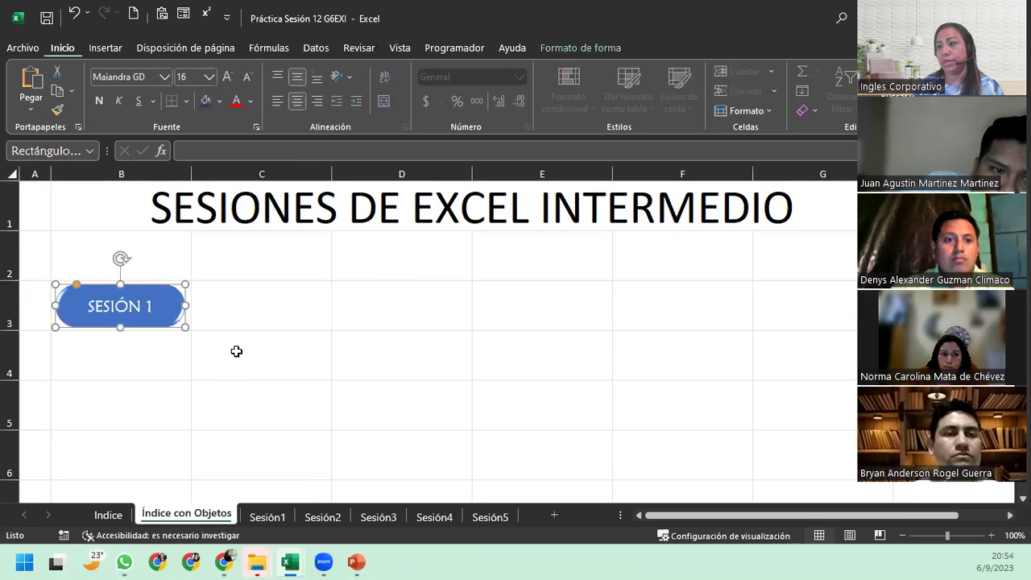
pyautogui.click(280, 330)
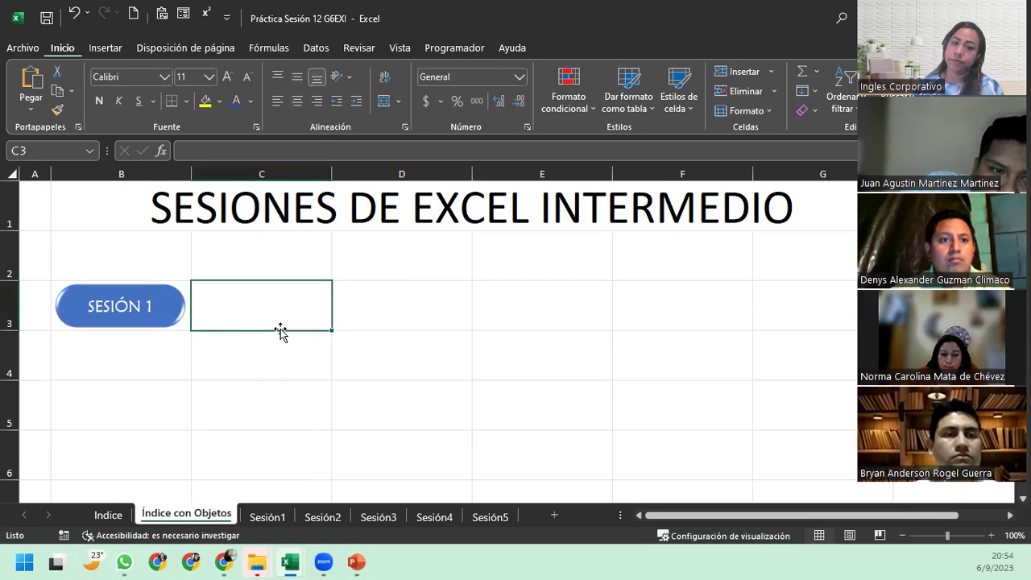
pyautogui.click(166, 306)
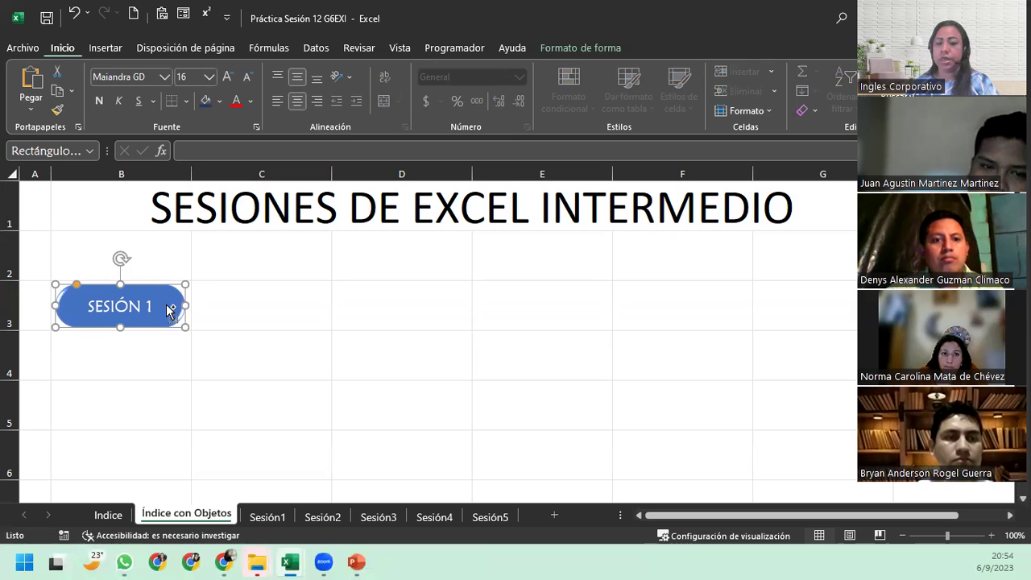
# Paste copies of the SESIÓN 1 button into C3 and D3 and align them in row 3
pyautogui.click(235, 319)
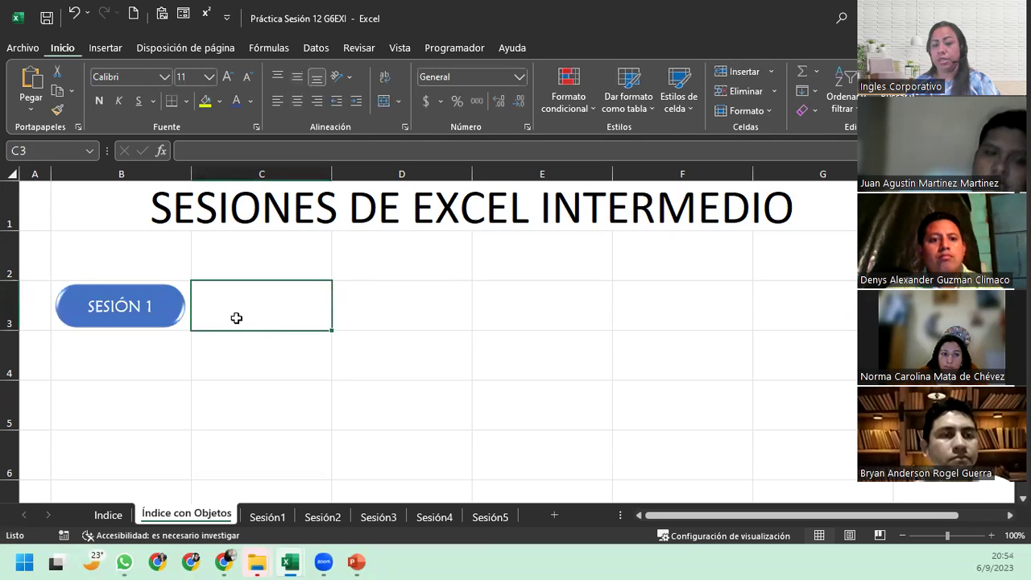
pyautogui.hotkey('ctrl', 'v')
pyautogui.doubleClick(285, 304)
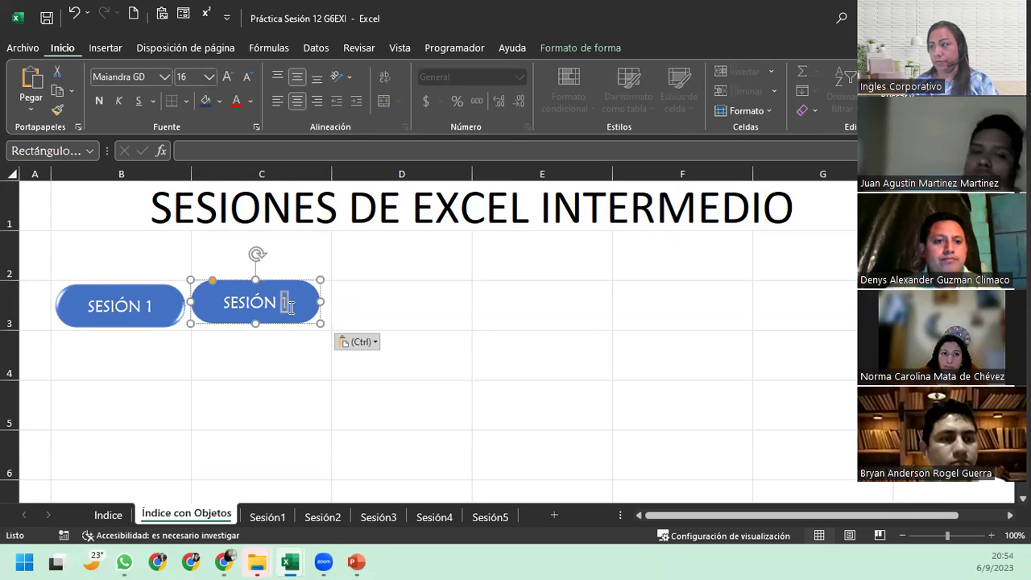
pyautogui.moveTo(298, 307); pyautogui.dragTo(308, 313)
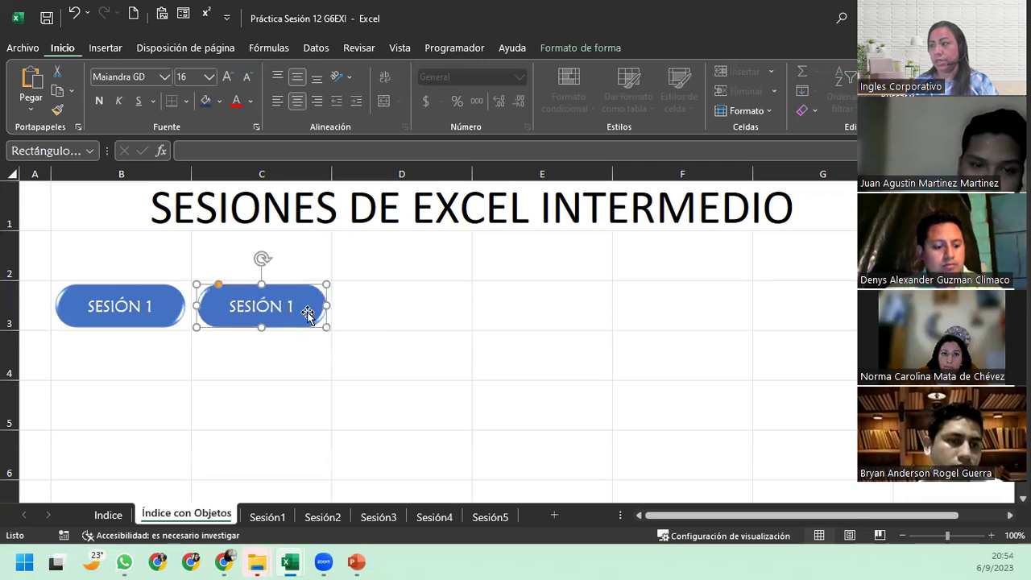
pyautogui.click(410, 317)
pyautogui.hotkey('ctrl', 'z')
pyautogui.click(409, 306)
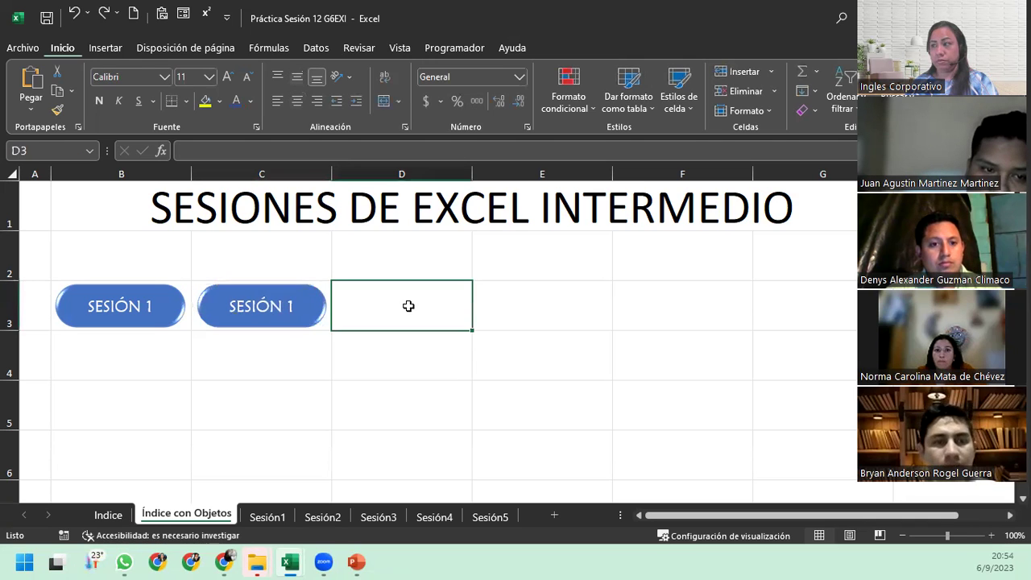
pyautogui.hotkey('ctrl', 'v')
pyautogui.moveTo(439, 310); pyautogui.dragTo(441, 313)
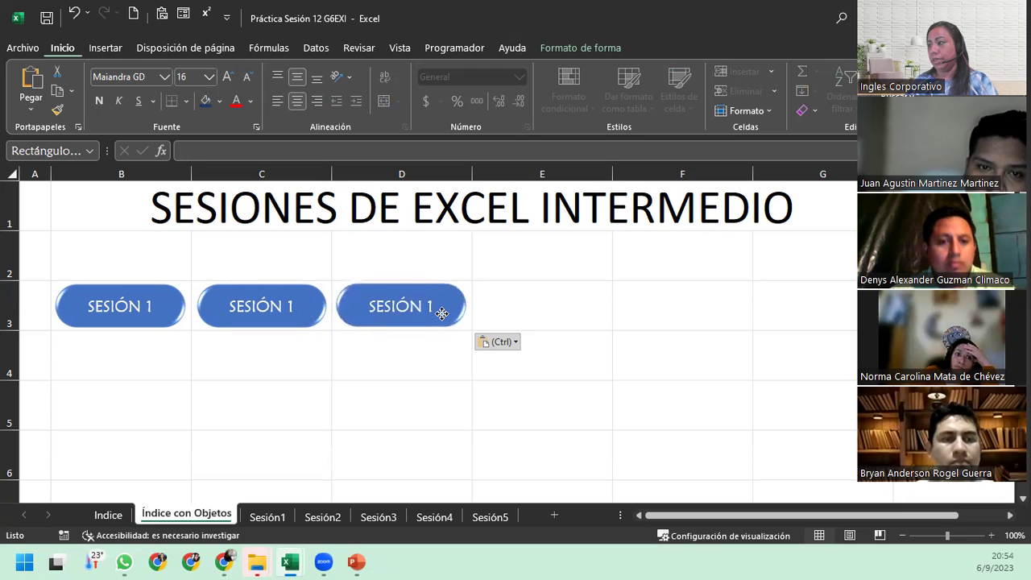
pyautogui.moveTo(443, 314); pyautogui.dragTo(445, 314)
# Paste two more copies into E3 and F3, lined up at the end of row 3
pyautogui.click(555, 318)
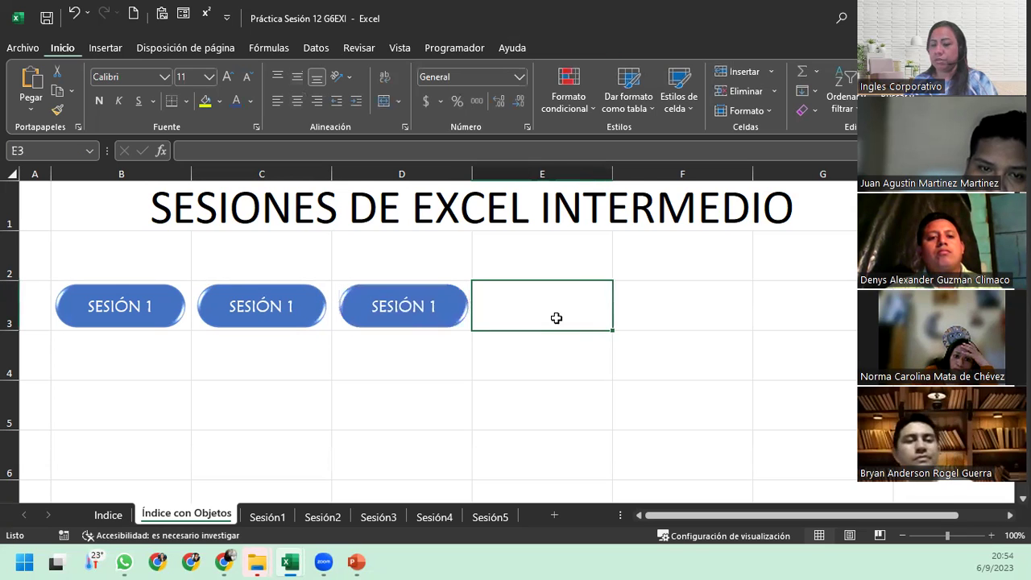
pyautogui.hotkey('ctrl', 'v')
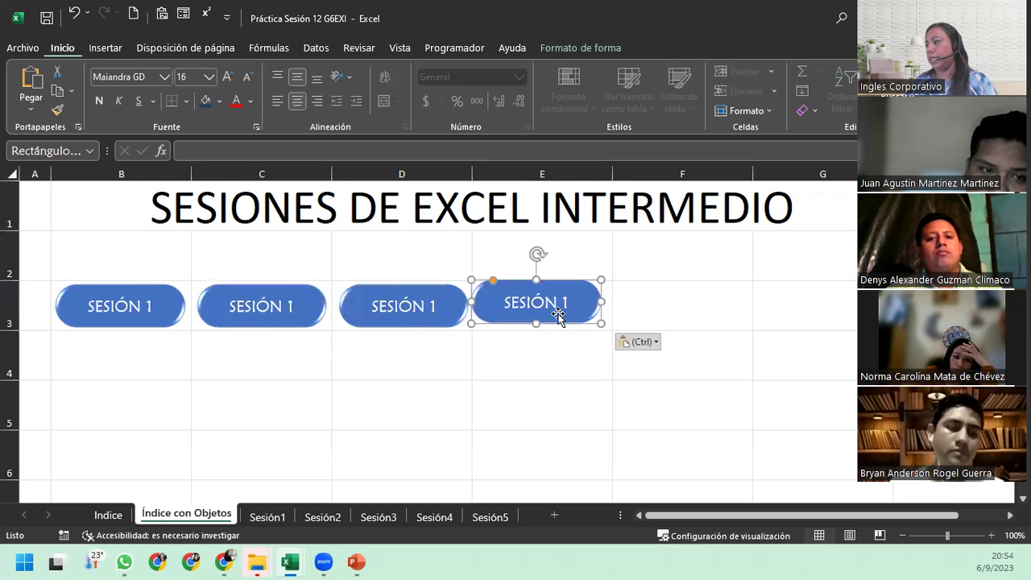
pyautogui.moveTo(556, 312); pyautogui.dragTo(562, 317)
pyautogui.moveTo(562, 316); pyautogui.dragTo(564, 317)
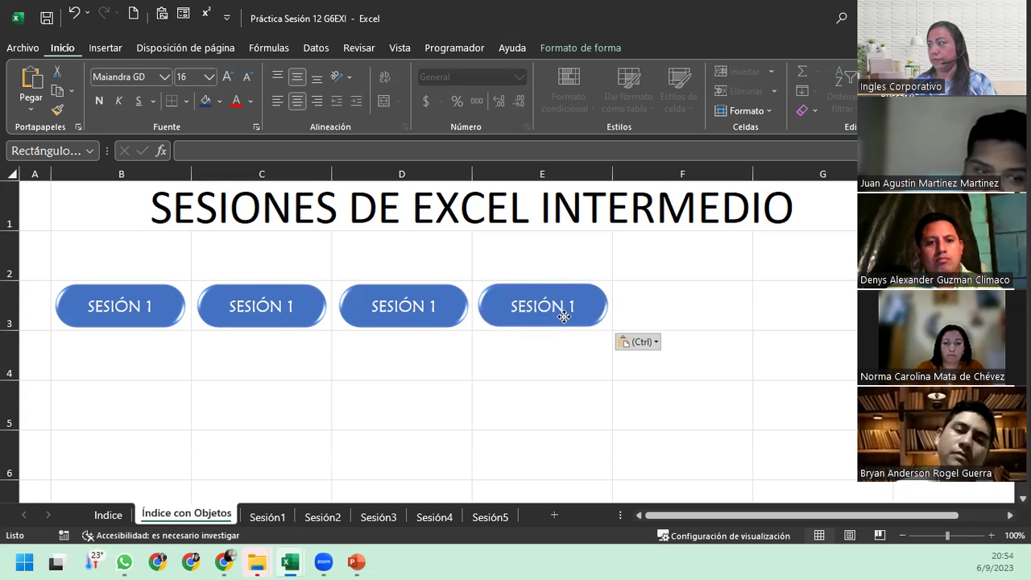
pyautogui.click(688, 306)
pyautogui.hotkey('ctrl', 'v')
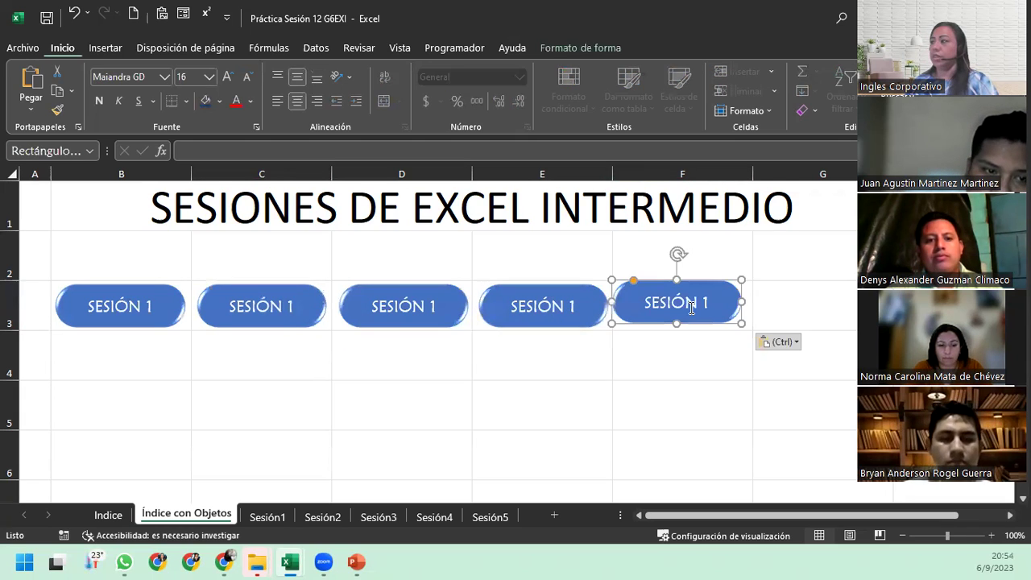
pyautogui.moveTo(652, 314); pyautogui.dragTo(658, 319)
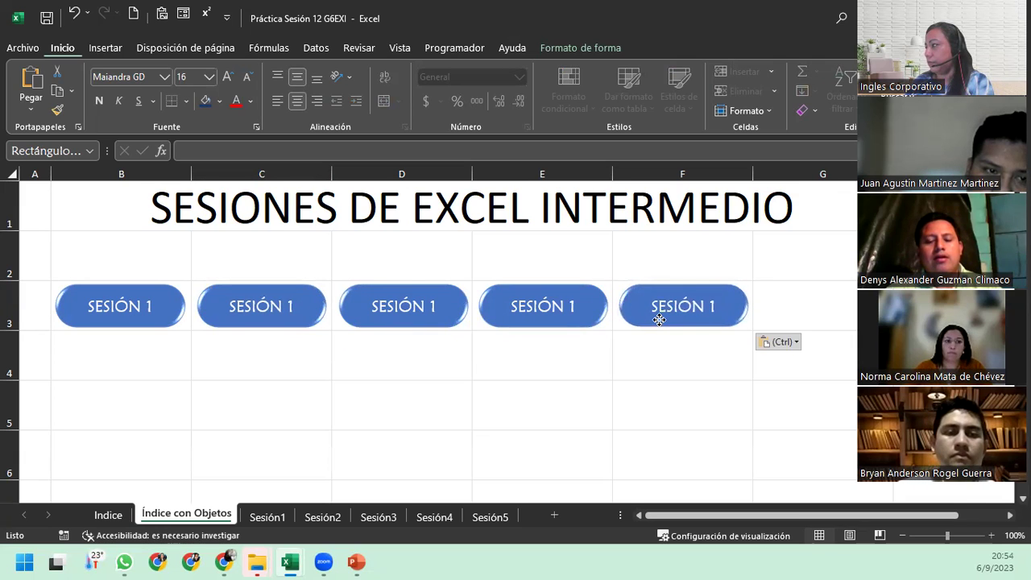
pyautogui.moveTo(659, 319); pyautogui.dragTo(662, 322)
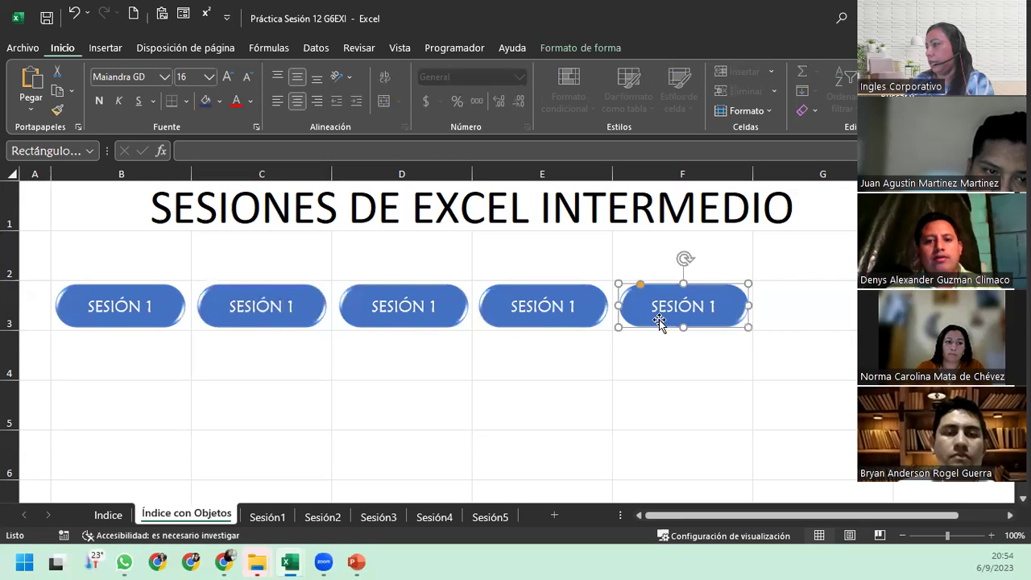
# Change the second and third button labels to SESIÓN 2 and SESIÓN 3
pyautogui.click(294, 301)
pyautogui.press('BackSpace')
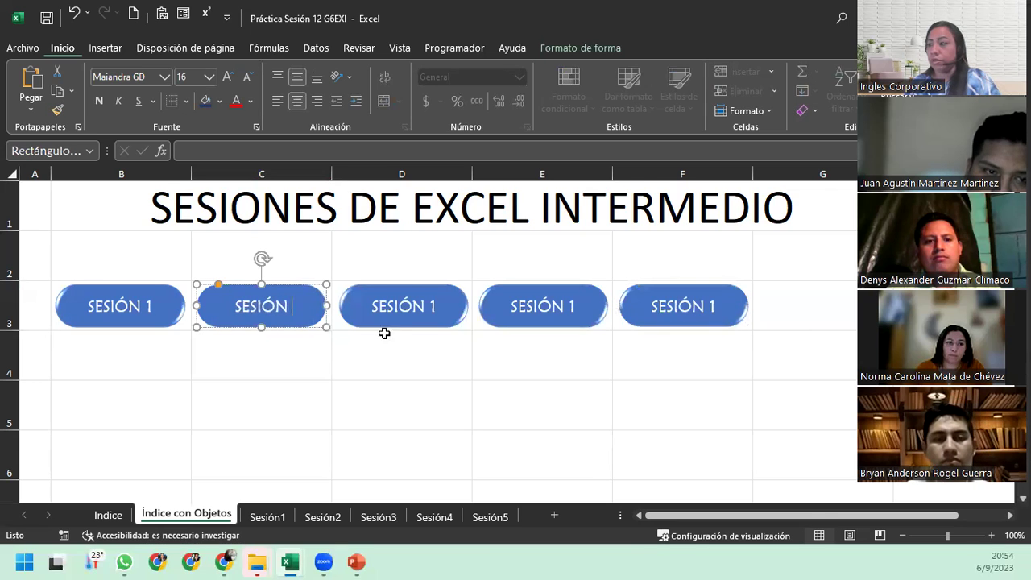
pyautogui.write('2')
pyautogui.click(434, 306)
pyautogui.press('BackSpace')
pyautogui.write('3')
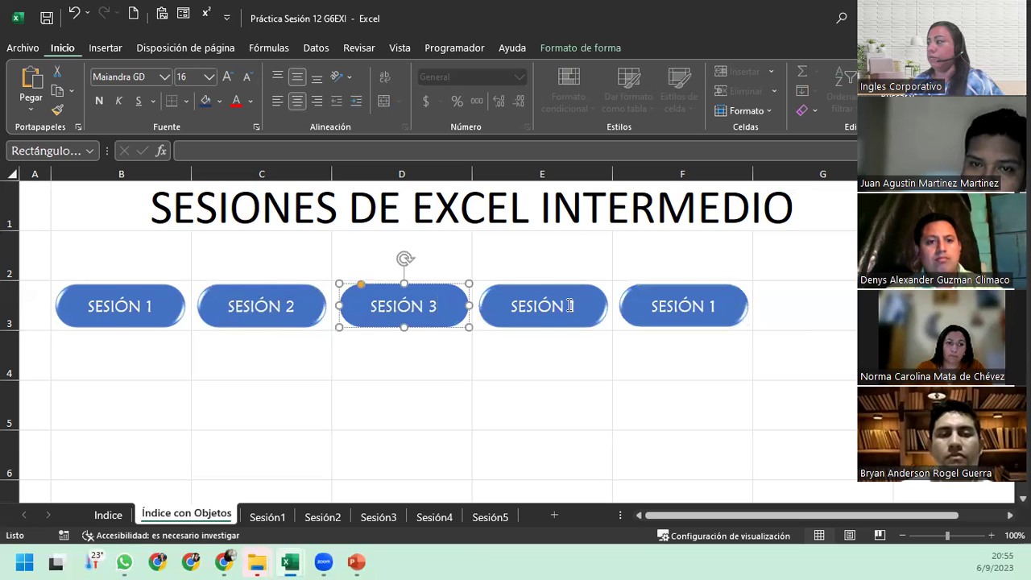
# Change the fourth and fifth button labels to SESIÓN 4 and SESIÓN 5
pyautogui.click(588, 306)
pyautogui.press('BackSpace')
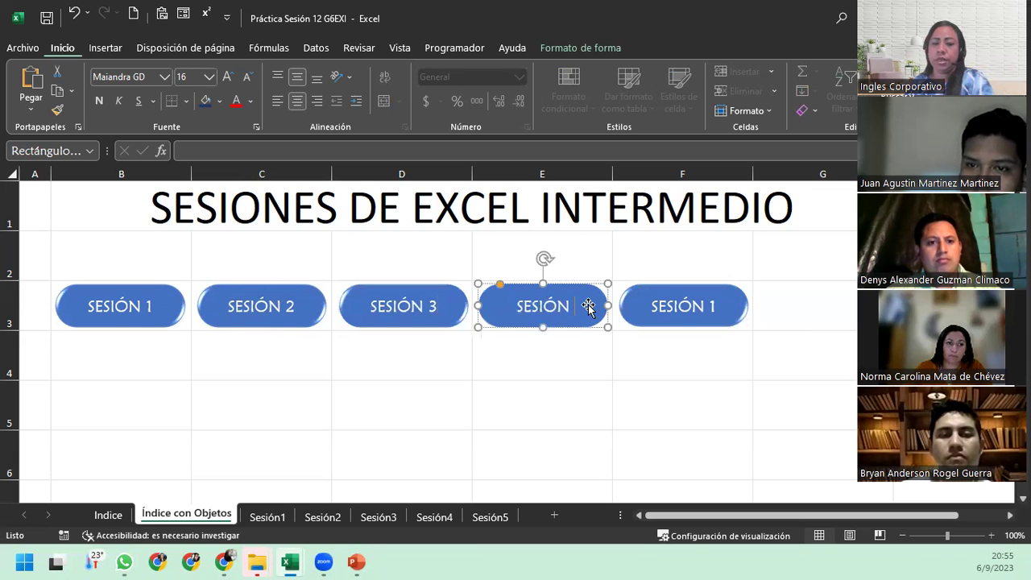
pyautogui.write('4')
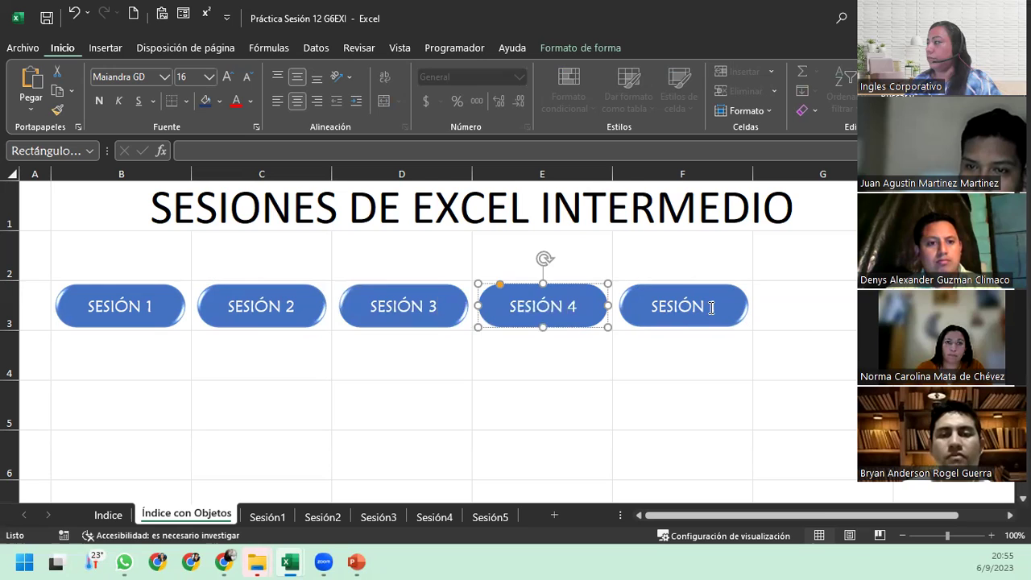
pyautogui.click(752, 307)
pyautogui.press('BackSpace')
pyautogui.write('5')
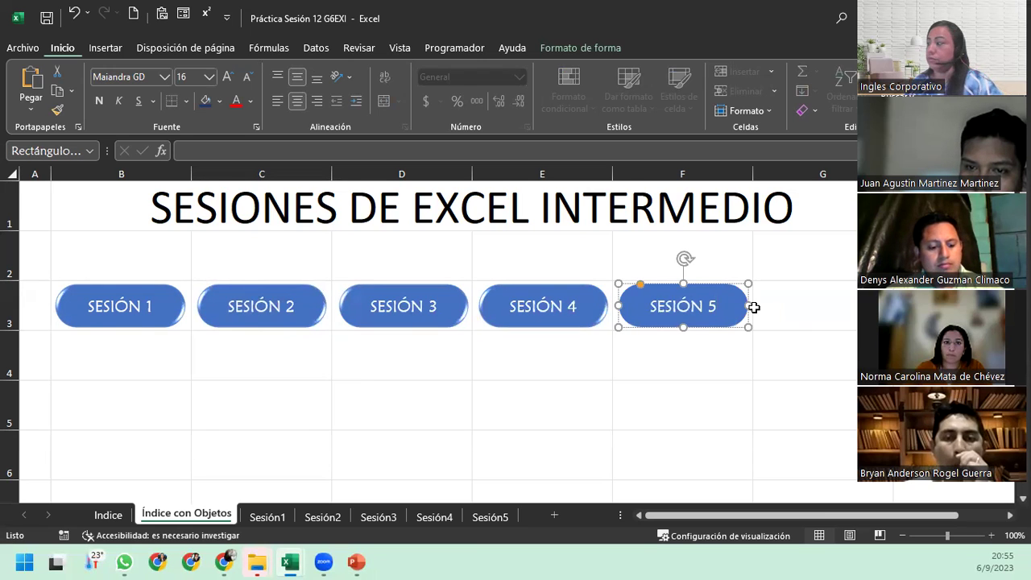
pyautogui.click(711, 365)
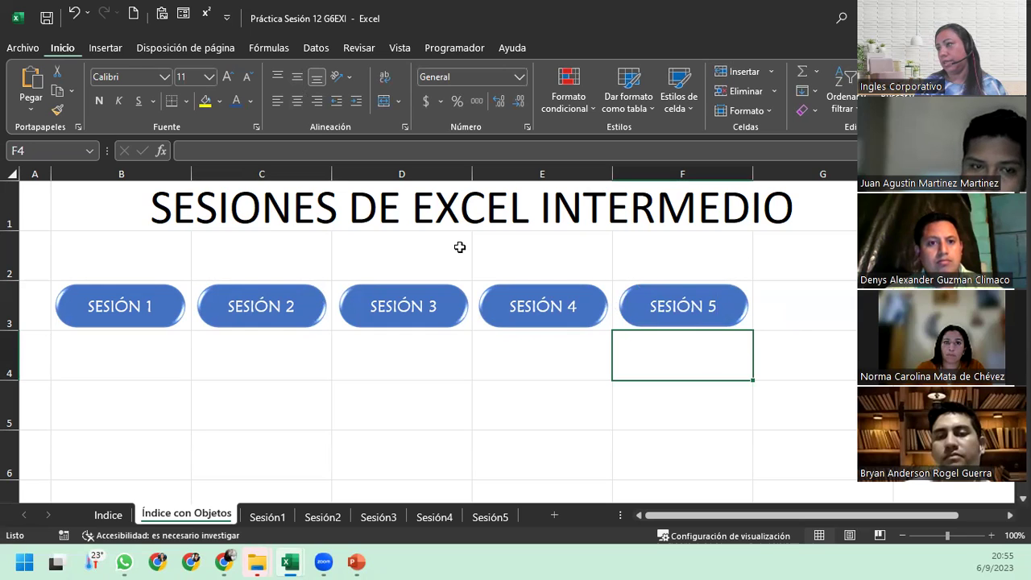
# Unmerge the title from B1:G1 and merge and centre it across B1:F1
pyautogui.click(564, 214)
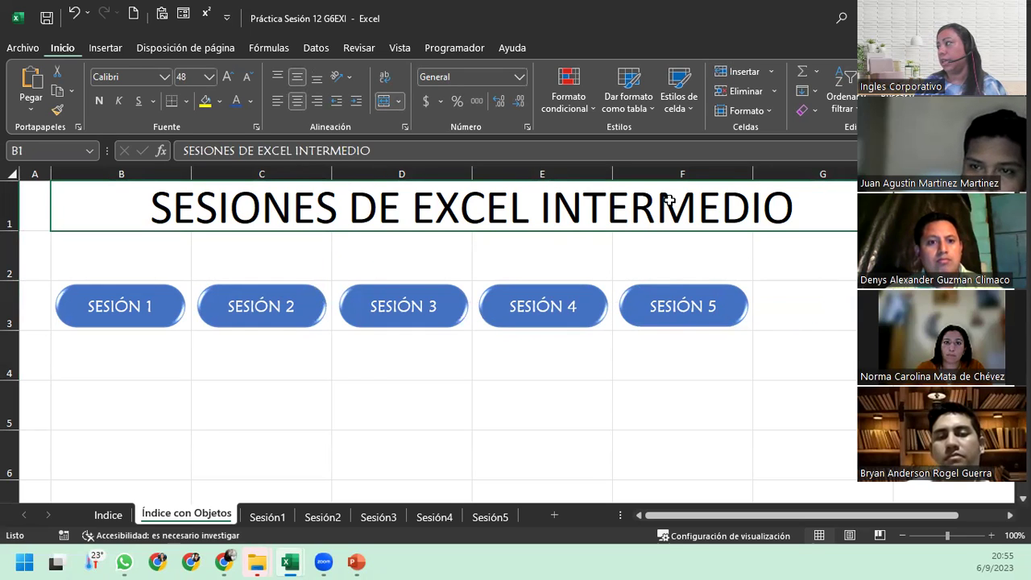
pyautogui.click(384, 103)
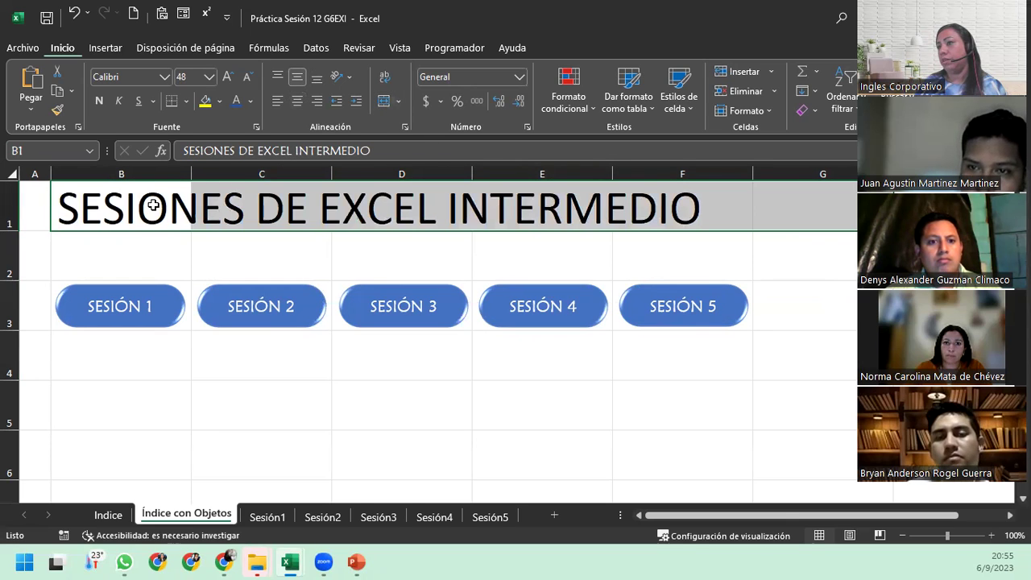
pyautogui.moveTo(153, 206)
pyautogui.mouseDown()
pyautogui.moveTo(755, 223)
pyautogui.moveTo(729, 204)
pyautogui.mouseUp()
pyautogui.click(383, 101)
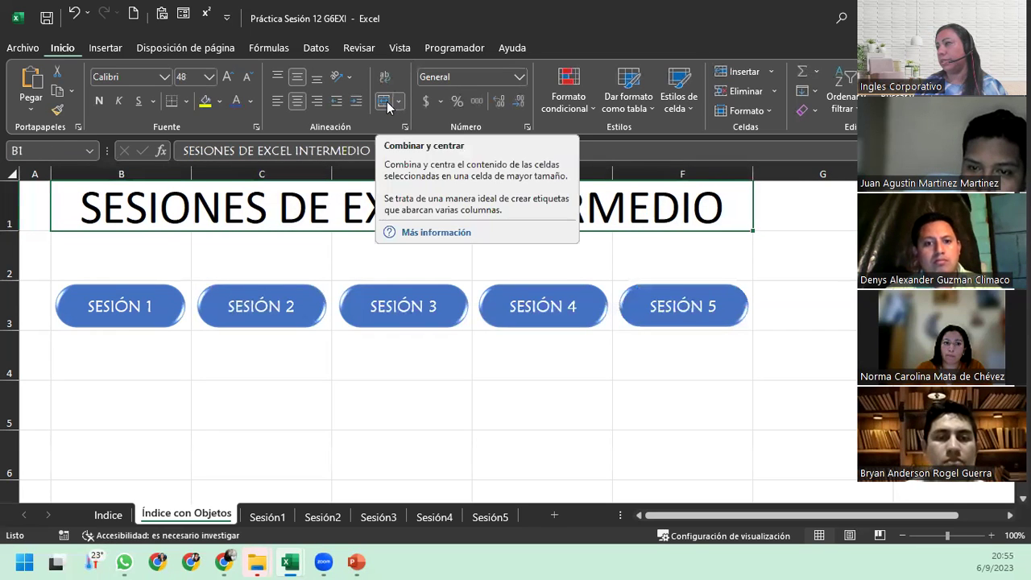
pyautogui.click(252, 240)
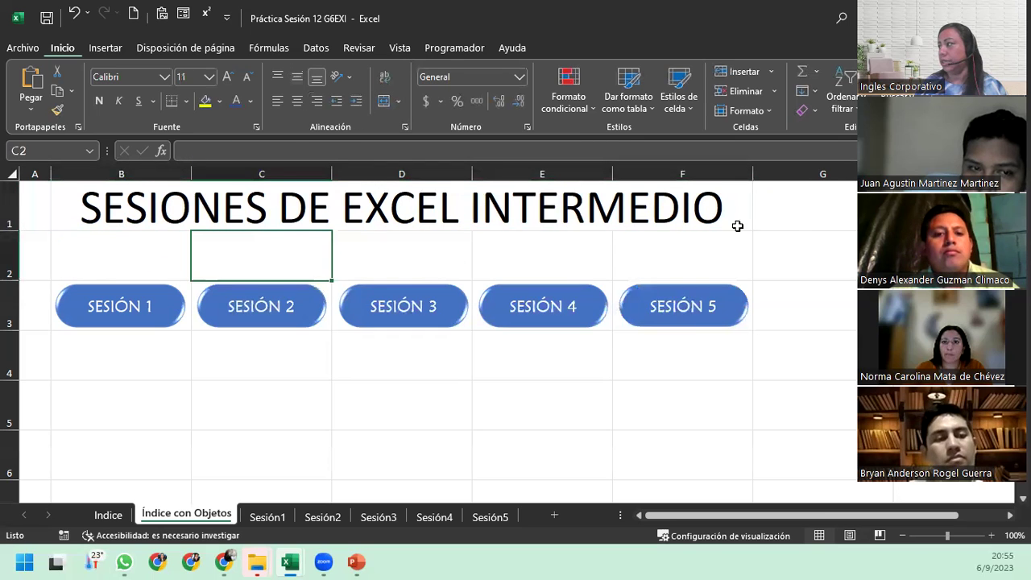
pyautogui.click(806, 205)
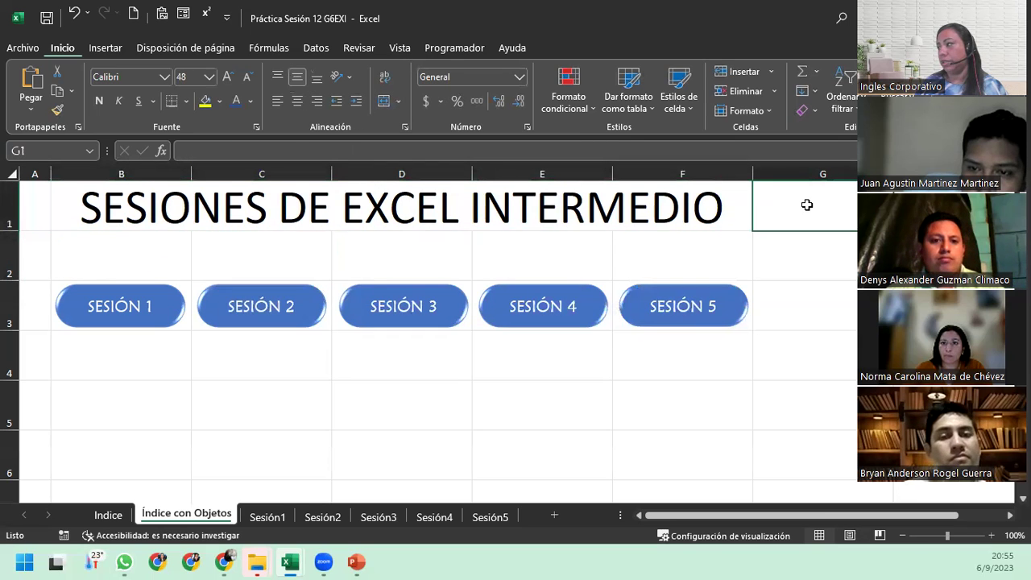
pyautogui.click(279, 203)
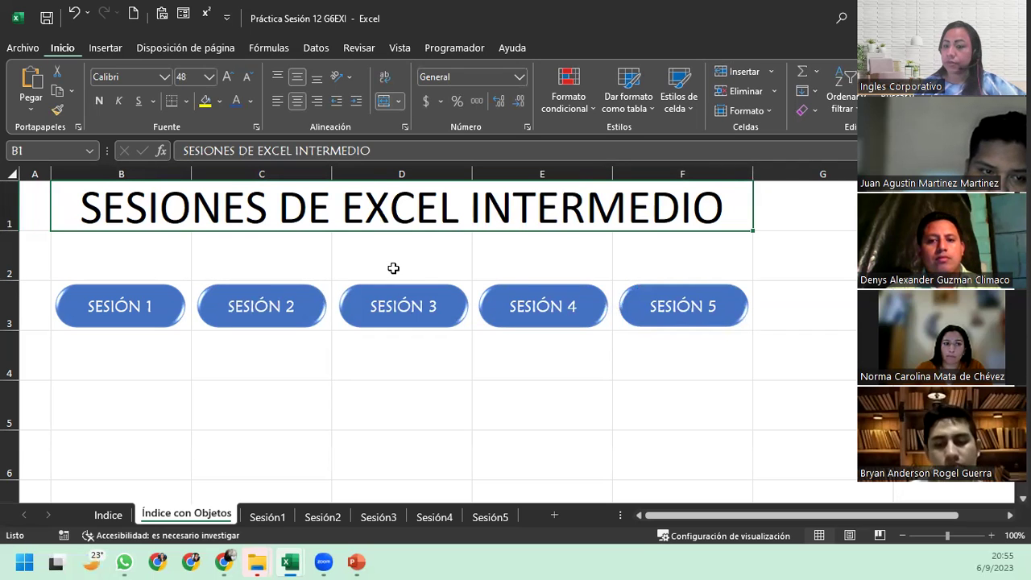
pyautogui.click(504, 391)
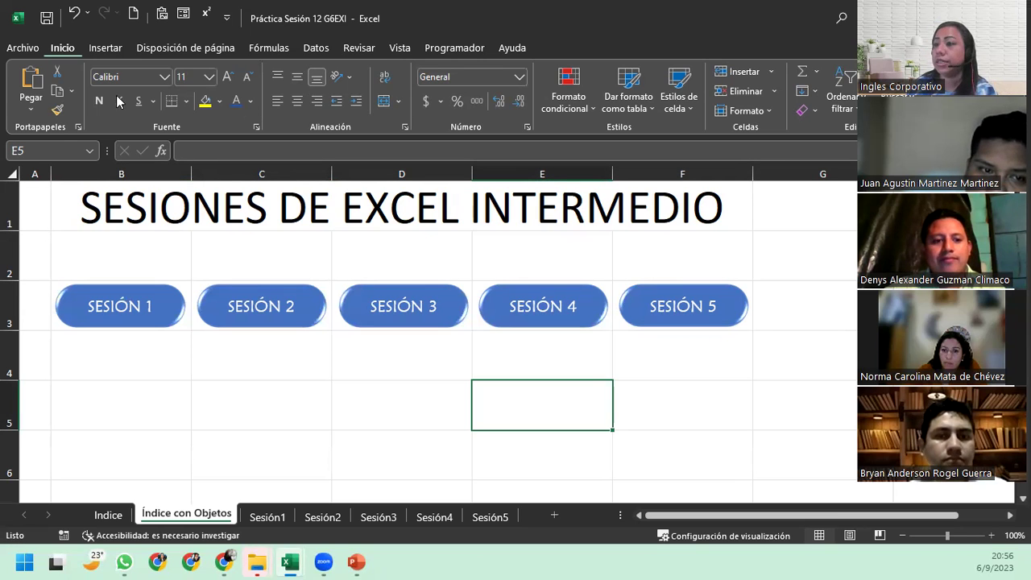
pyautogui.click(168, 306)
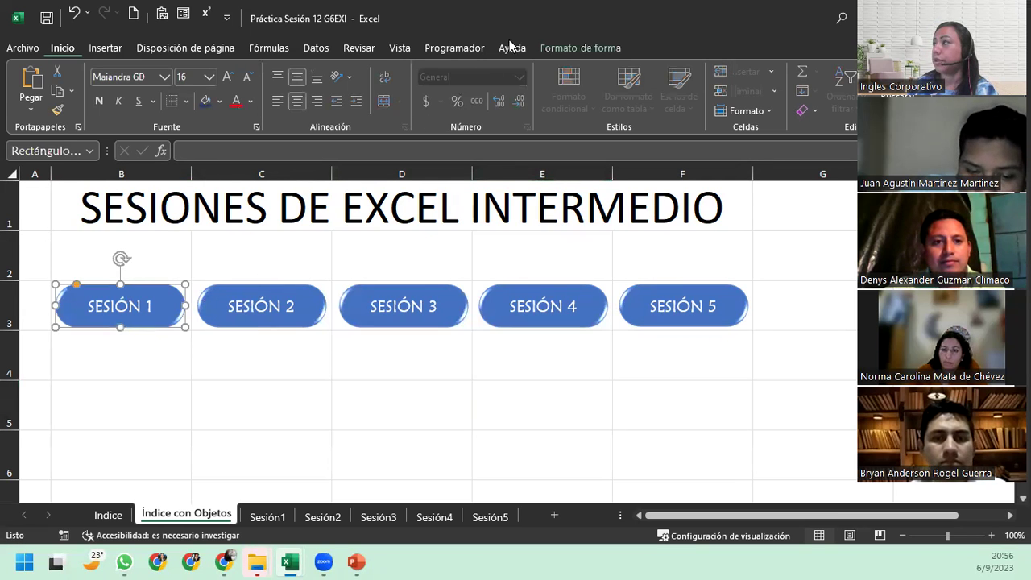
pyautogui.click(573, 47)
pyautogui.click(438, 112)
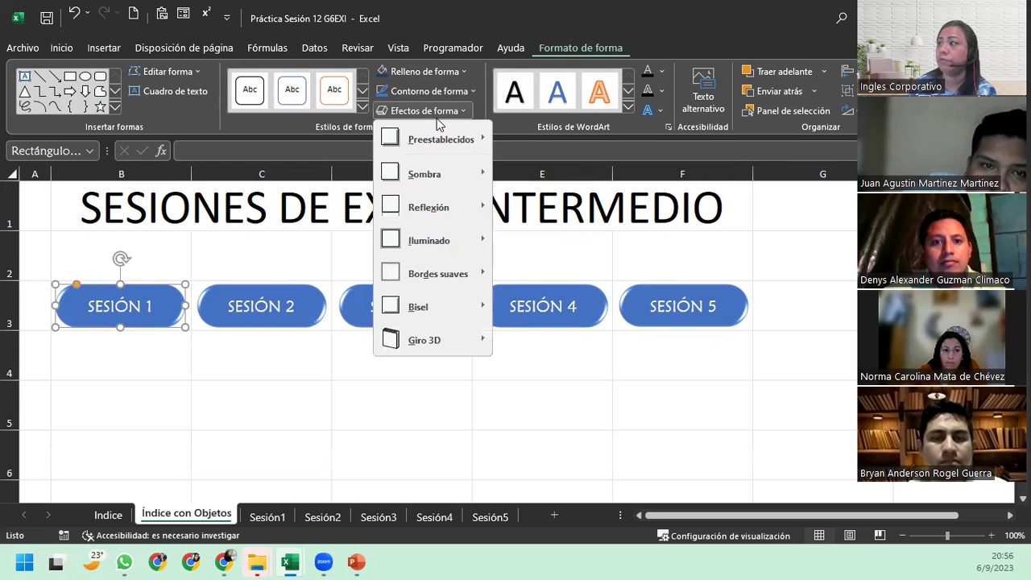
pyautogui.moveTo(452, 176)
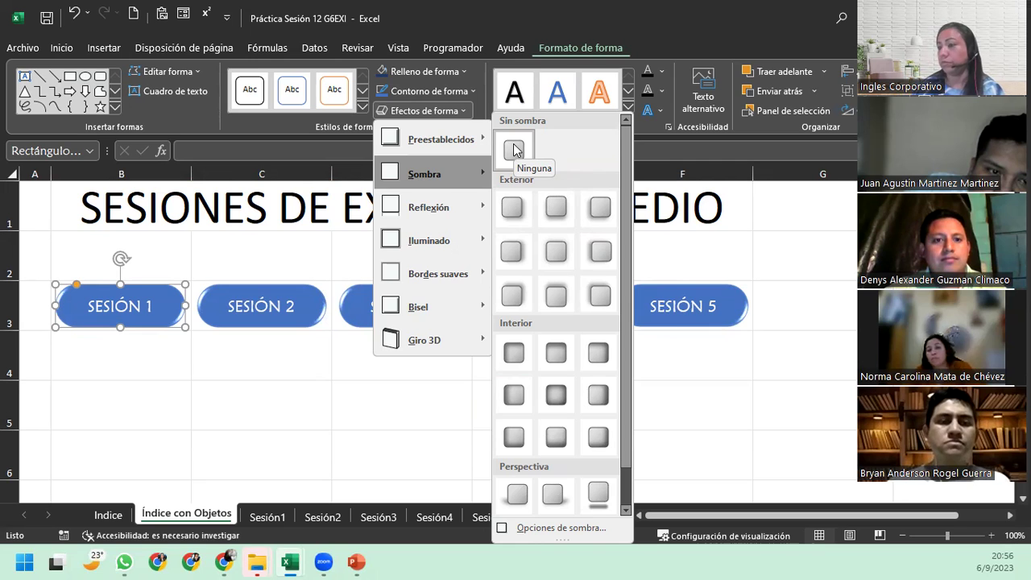
pyautogui.click(300, 366)
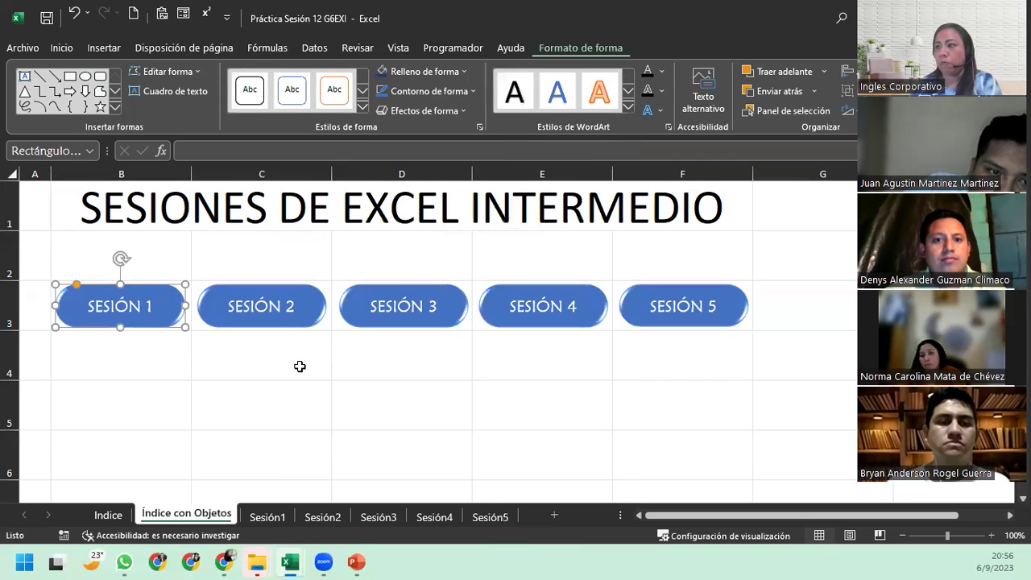
pyautogui.click(299, 366)
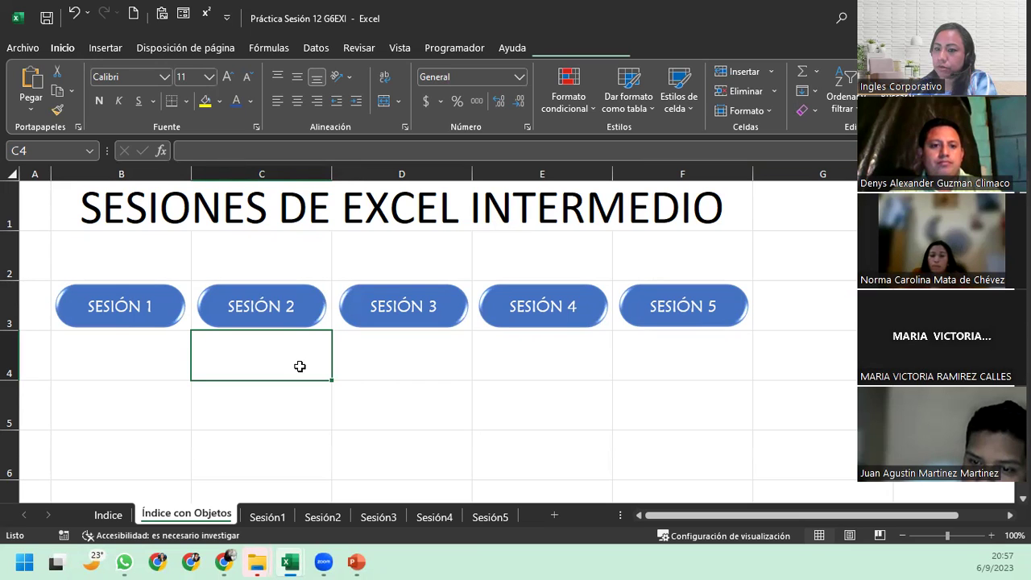
pyautogui.click(559, 432)
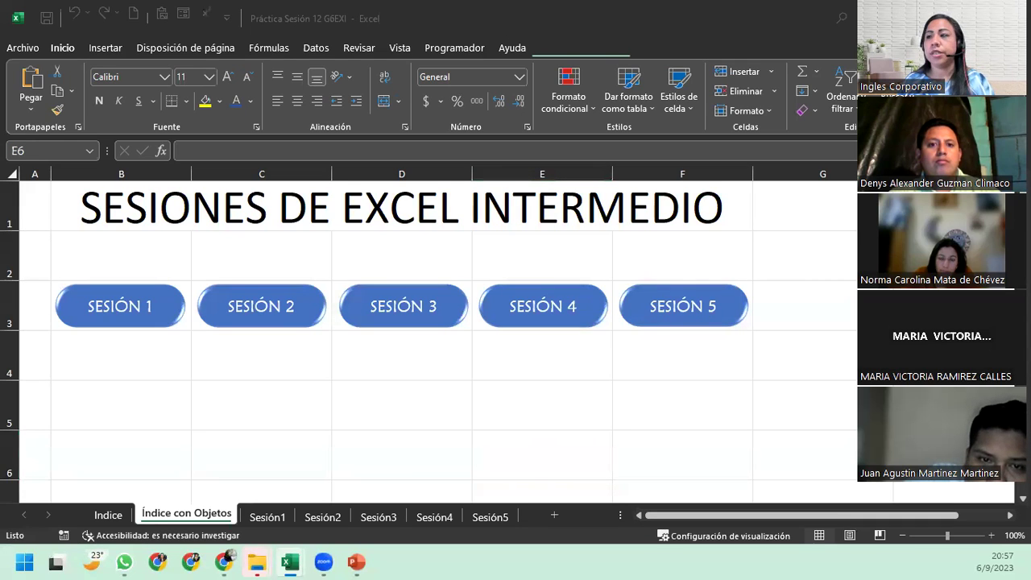
pyautogui.click(124, 306)
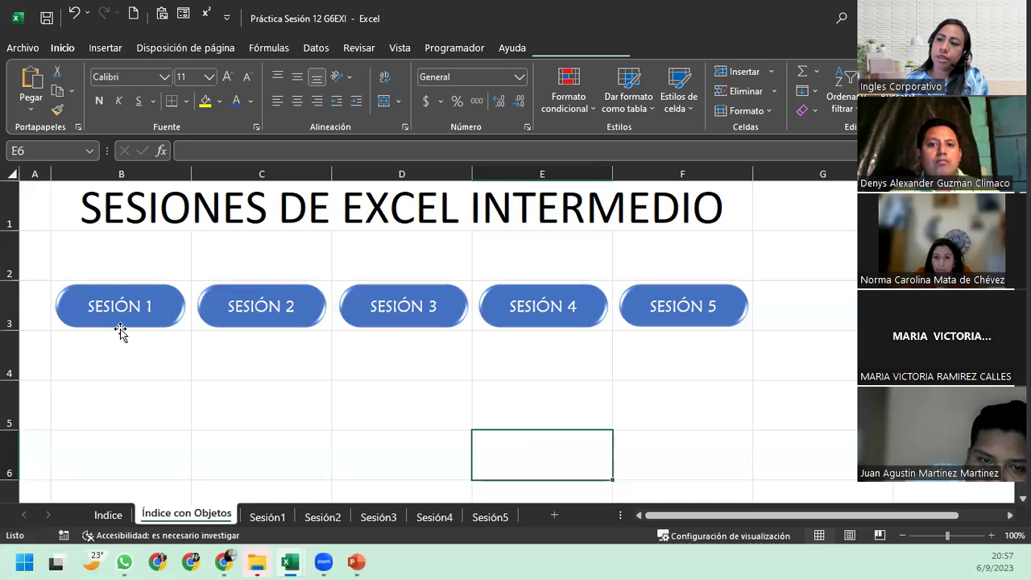
# Bring up the context menu for the SESIÓN 1 button in cell B3
pyautogui.click(120, 323)
pyautogui.rightClick(120, 324)
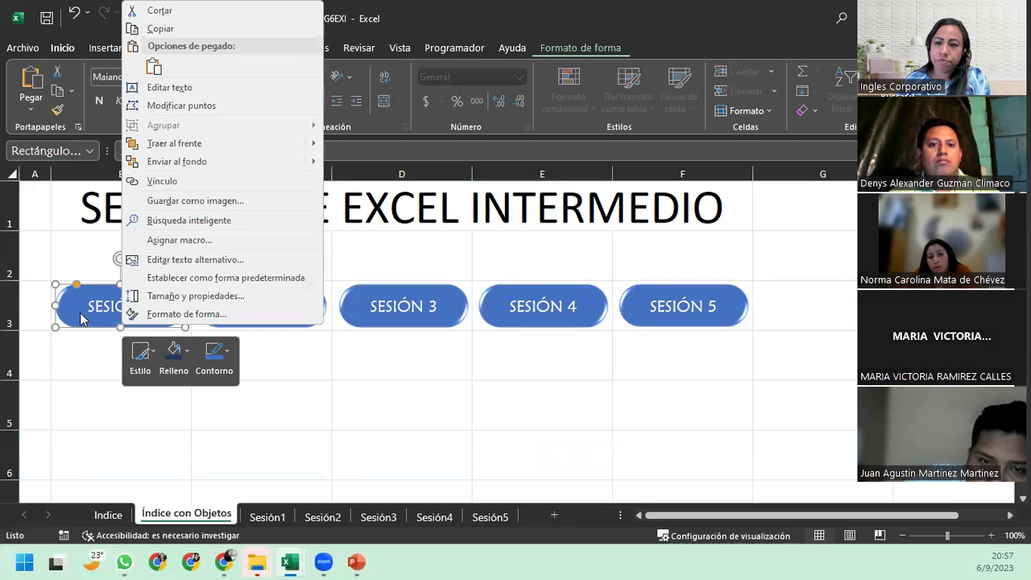
pyautogui.click(86, 316)
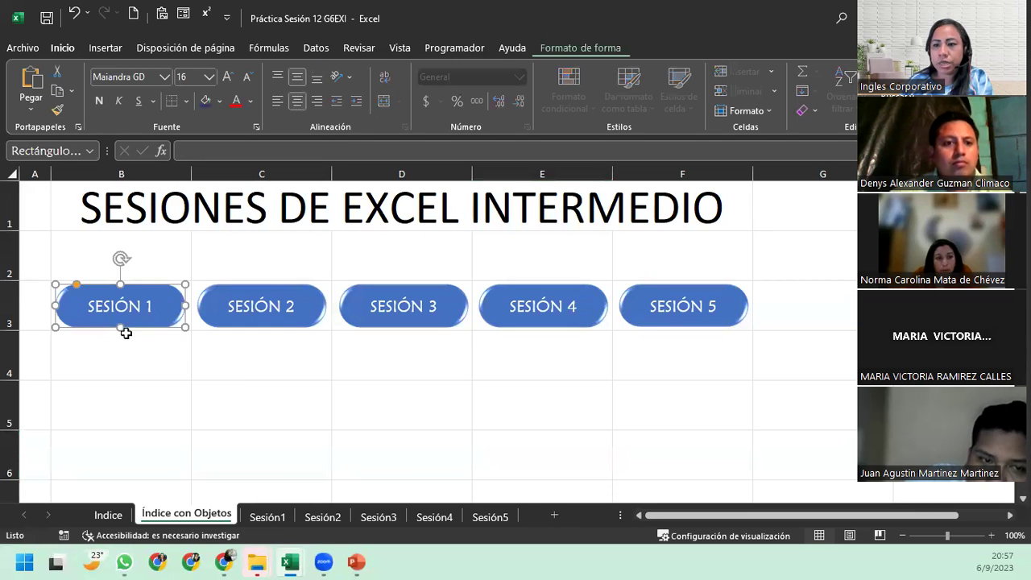
pyautogui.rightClick(101, 304)
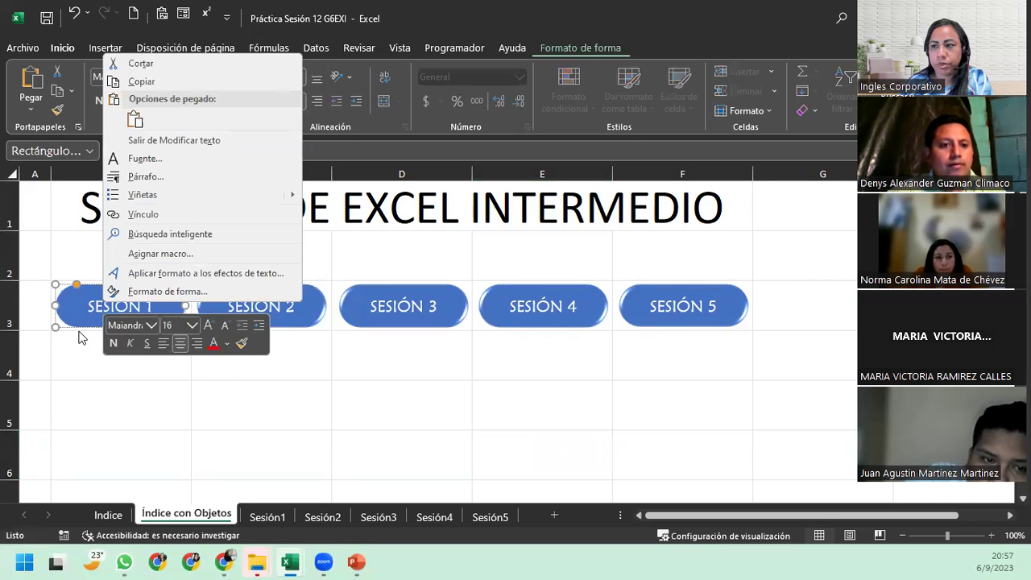
pyautogui.click(79, 320)
pyautogui.rightClick(86, 325)
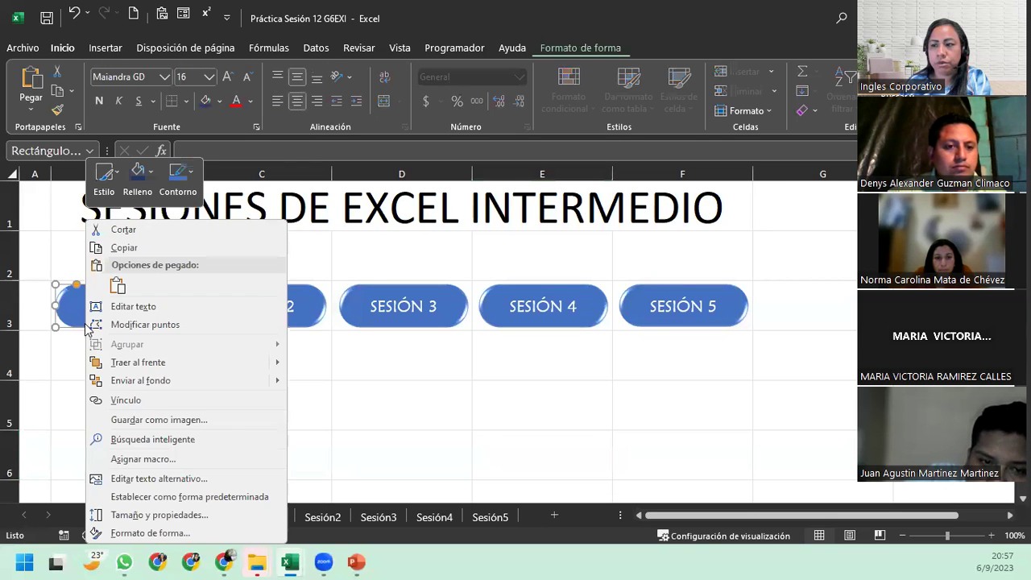
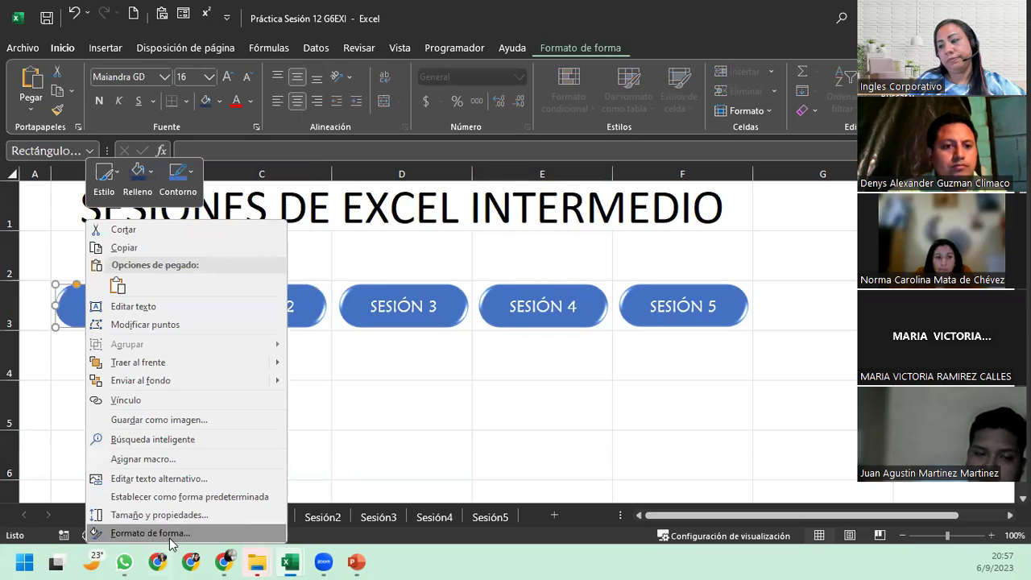
# Hyperlink the SESIÓN 1 button to the Práctica Sesión 1 G6EXI workbook
pyautogui.click(168, 401)
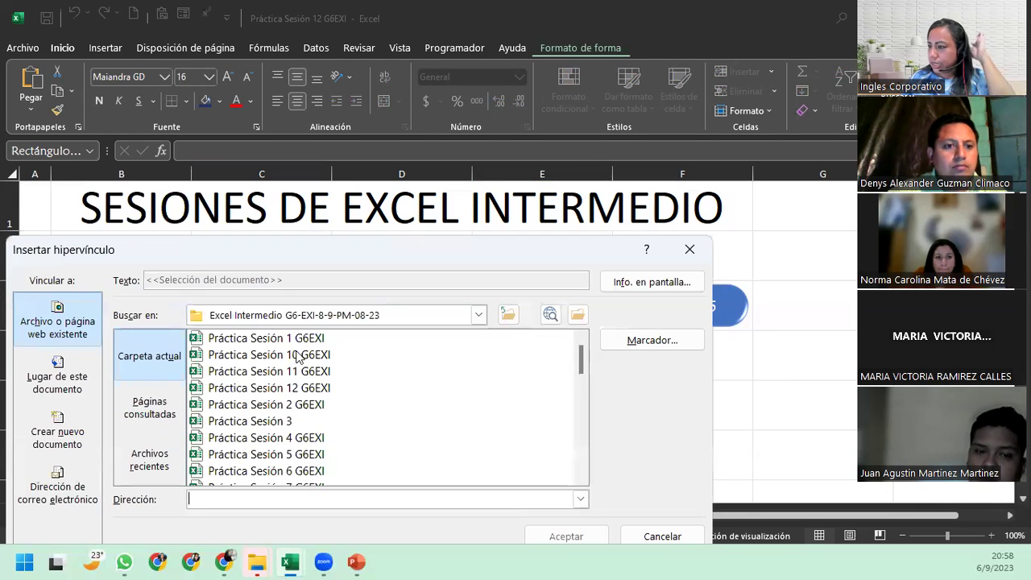
pyautogui.click(305, 339)
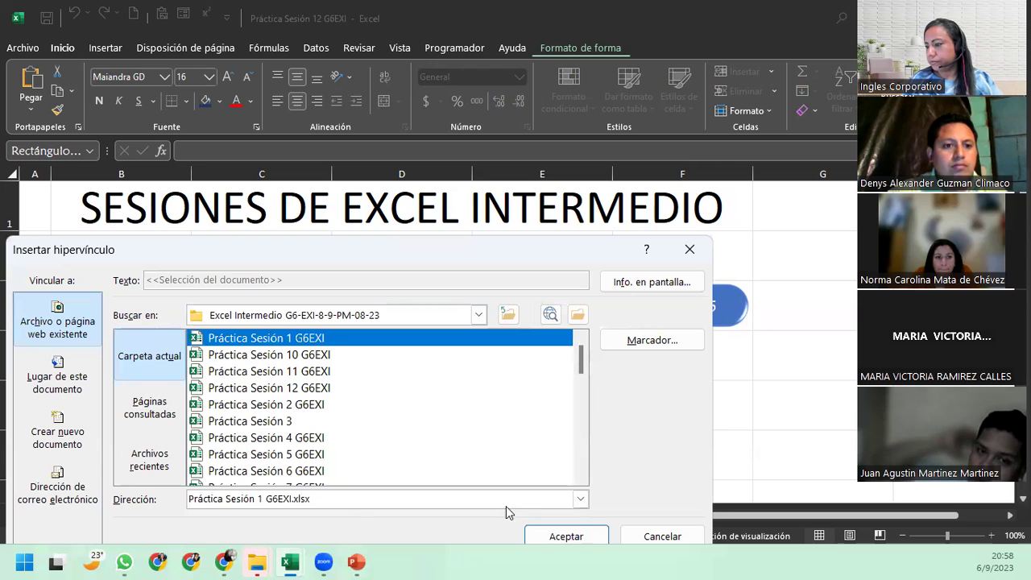
pyautogui.click(551, 537)
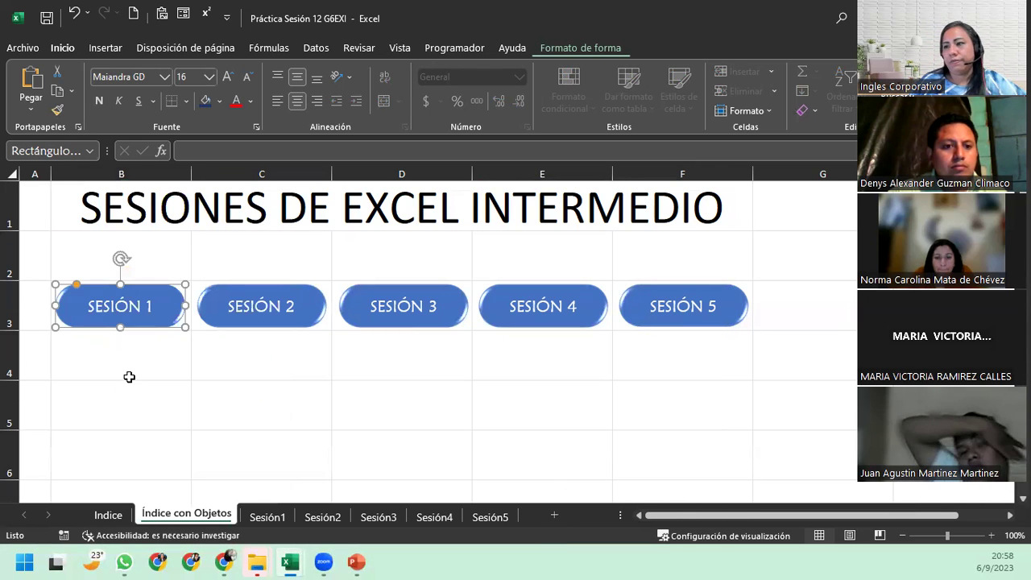
# Test the SESIÓN 1 link, opening Práctica Sesión 1 G6EXI on its Función PROMEDIO sheet
pyautogui.click(129, 356)
pyautogui.click(269, 363)
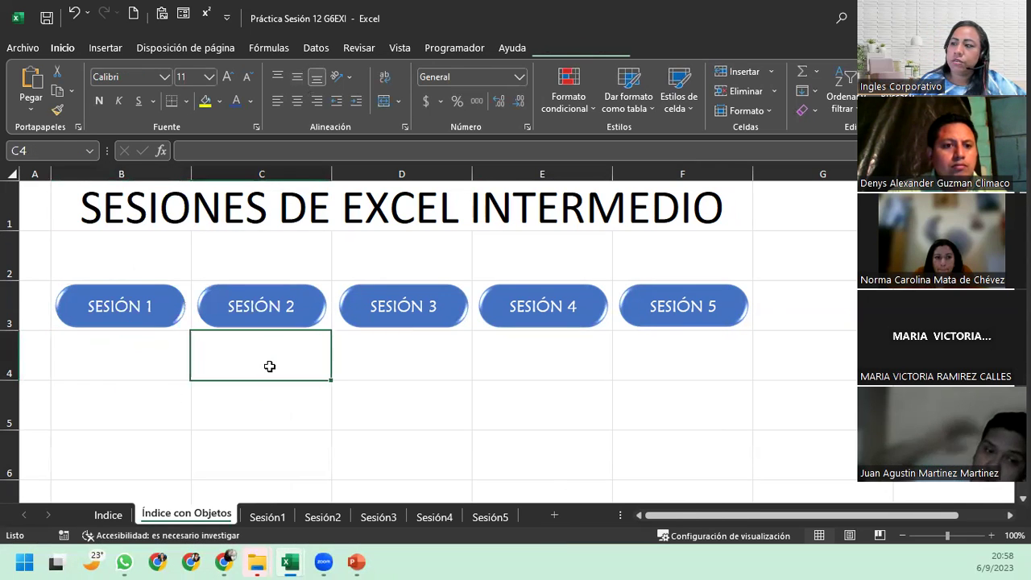
pyautogui.click(446, 389)
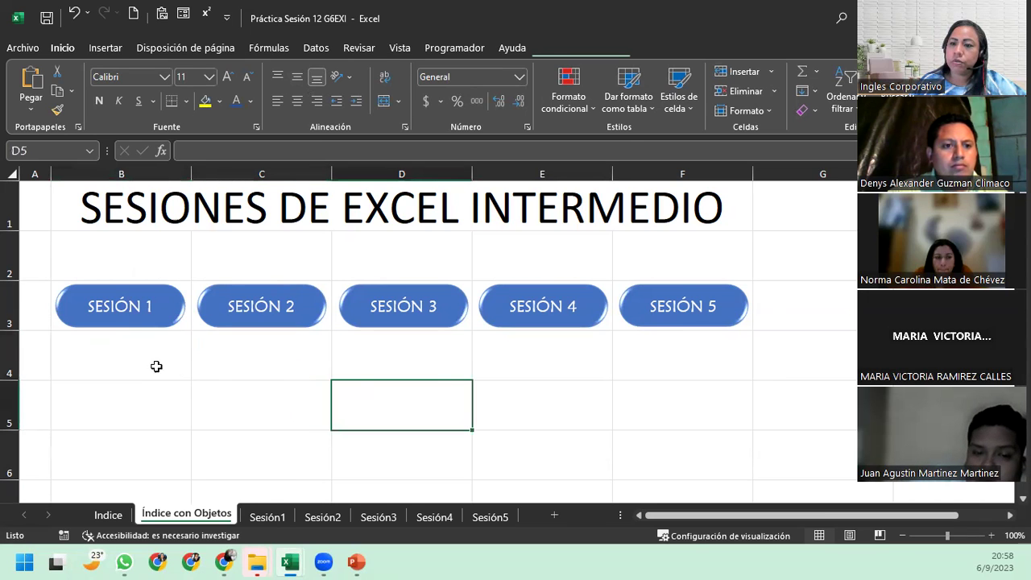
pyautogui.click(117, 310)
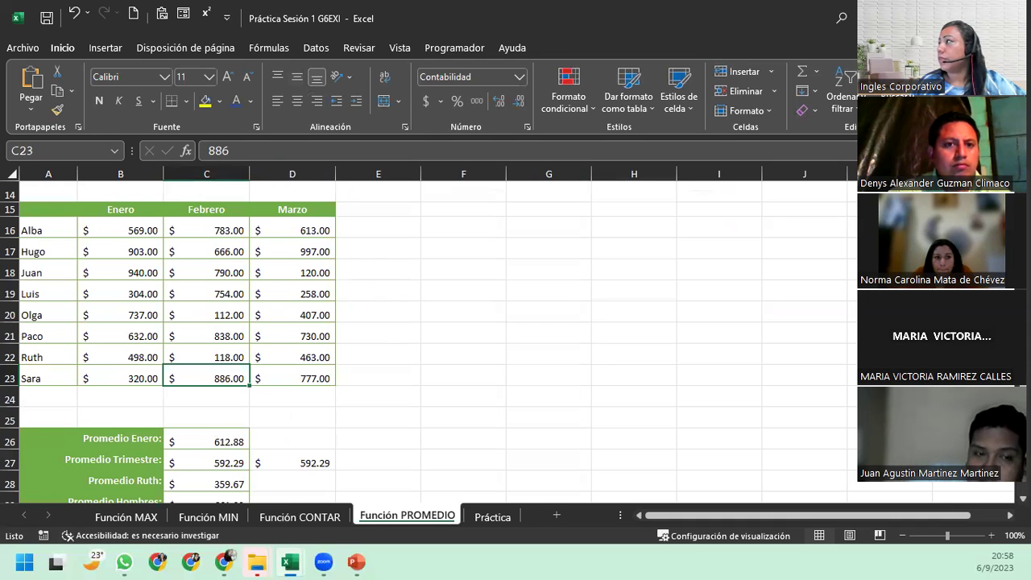
# Back in the index workbook, remove the SESIÓN 1 button's existing hyperlink
pyautogui.hotkey('alt', 'Tab')
pyautogui.rightClick(103, 294)
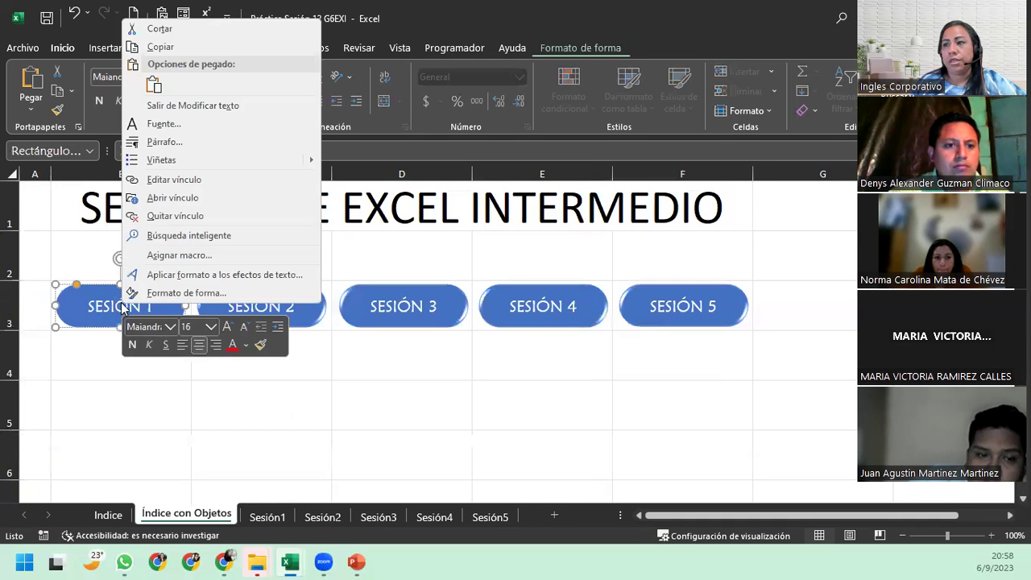
pyautogui.click(105, 283)
pyautogui.rightClick(105, 283)
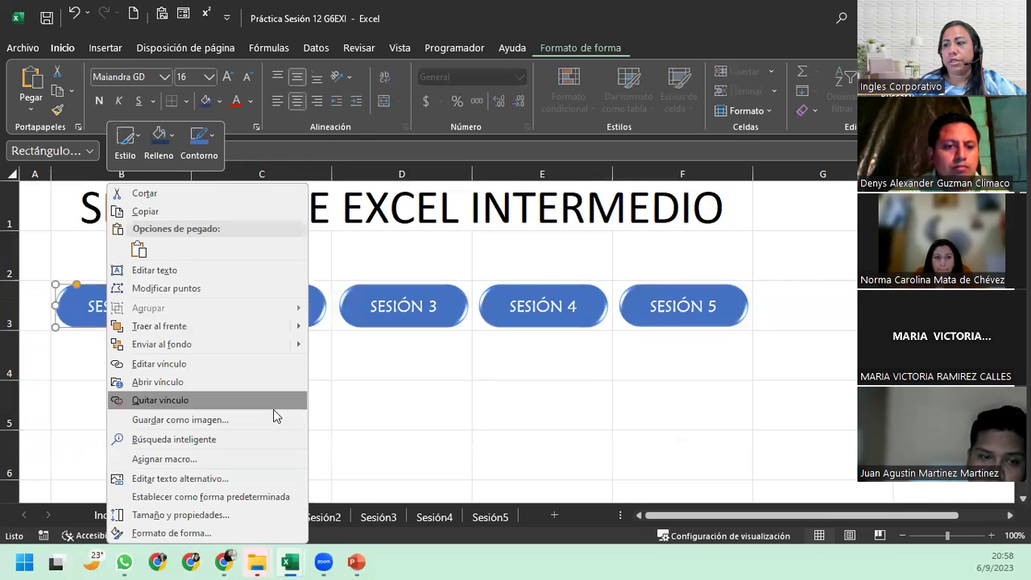
pyautogui.click(216, 401)
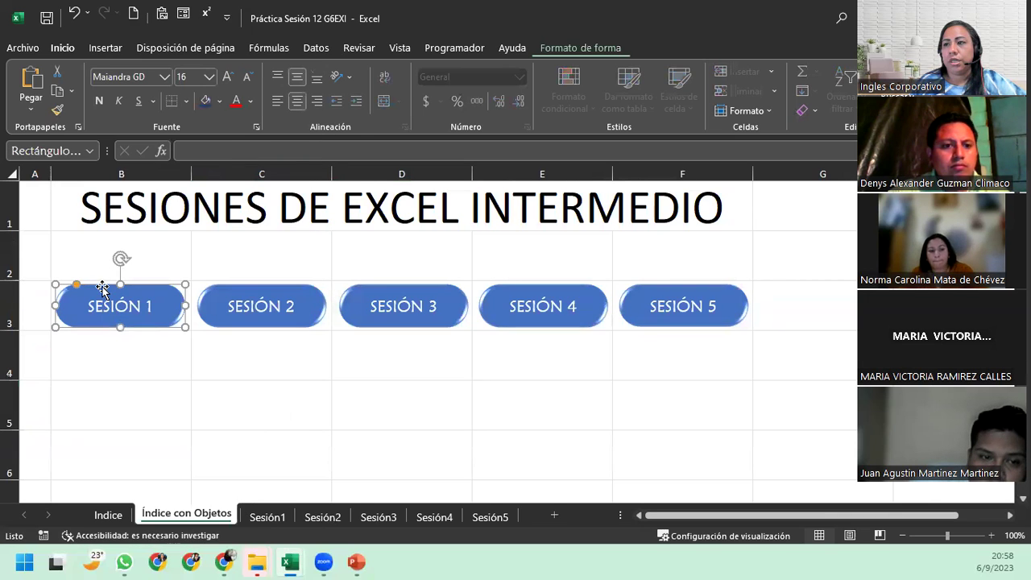
# Link SESIÓN 1 again to the Práctica Sesión 1 G6EXI workbook
pyautogui.rightClick(103, 292)
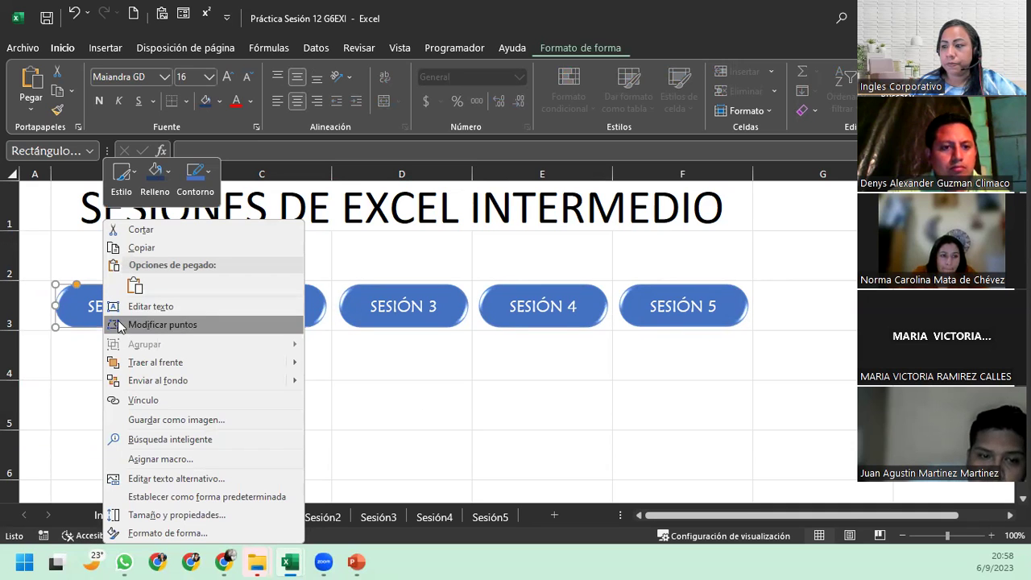
pyautogui.click(204, 400)
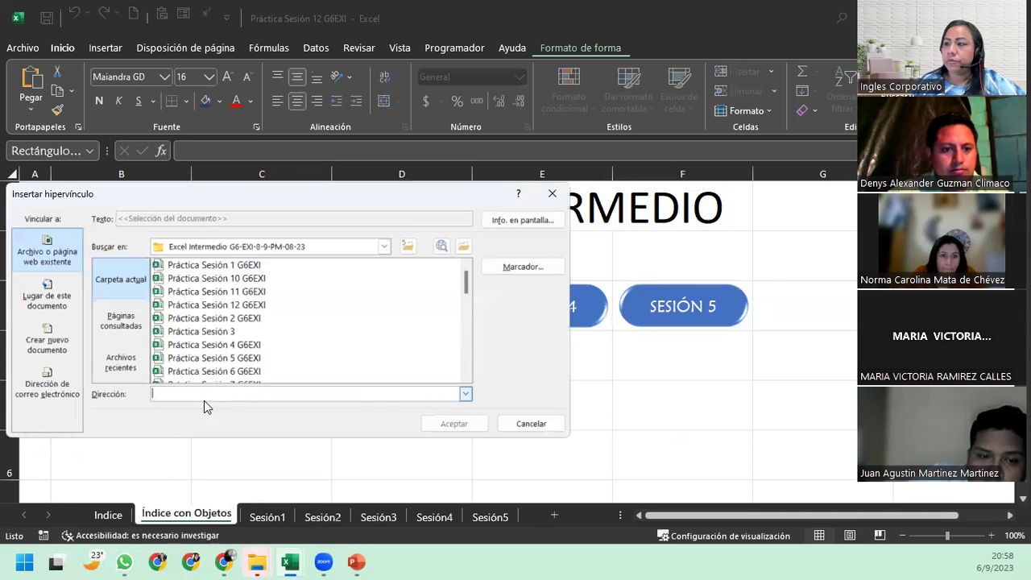
pyautogui.click(220, 268)
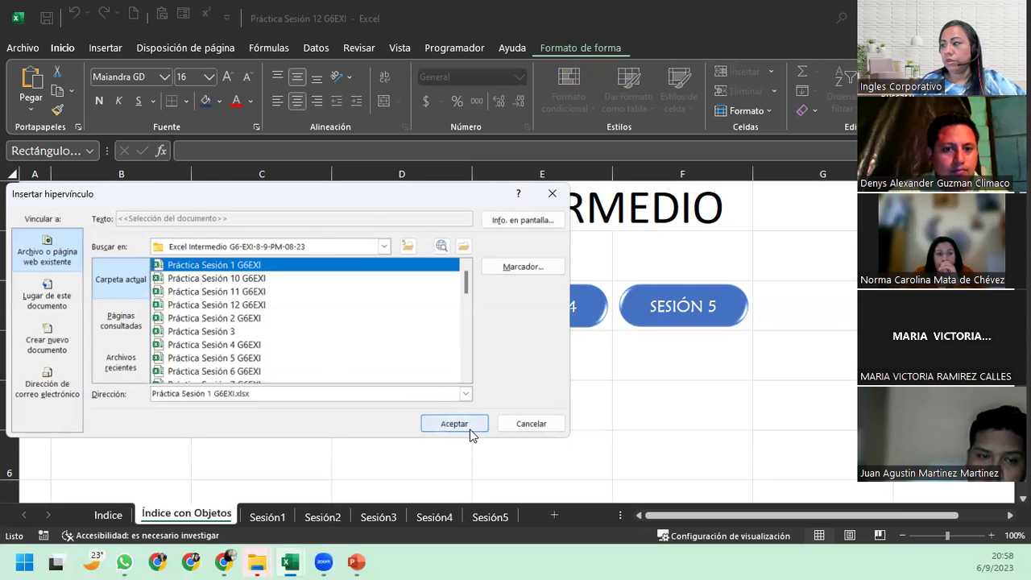
pyautogui.click(470, 426)
pyautogui.click(275, 400)
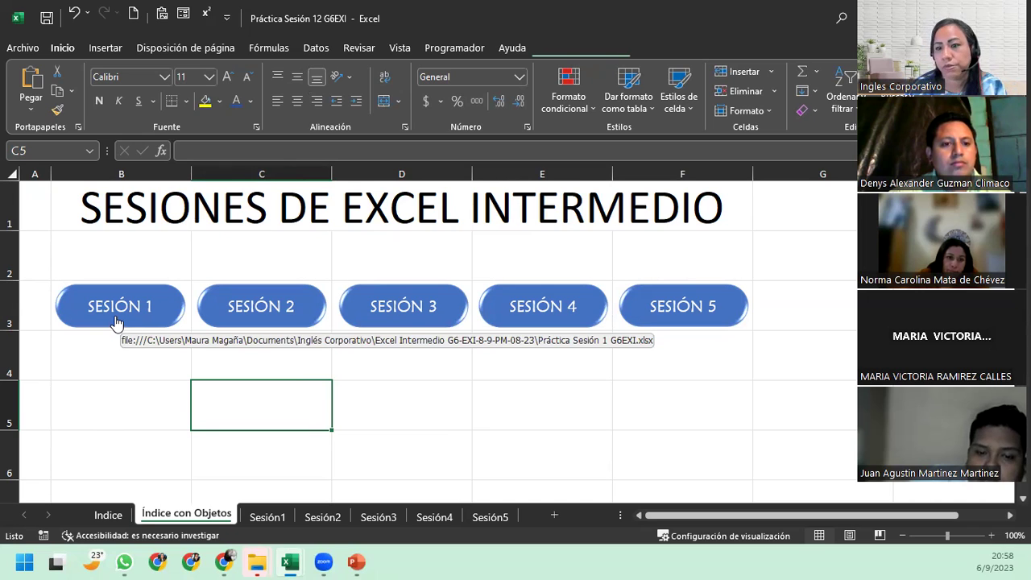
# Hyperlink the SESIÓN 2 button to Práctica Sesión 2 G6EXI
pyautogui.keyDown('ctrl'); pyautogui.click(244, 320); pyautogui.keyUp('ctrl')
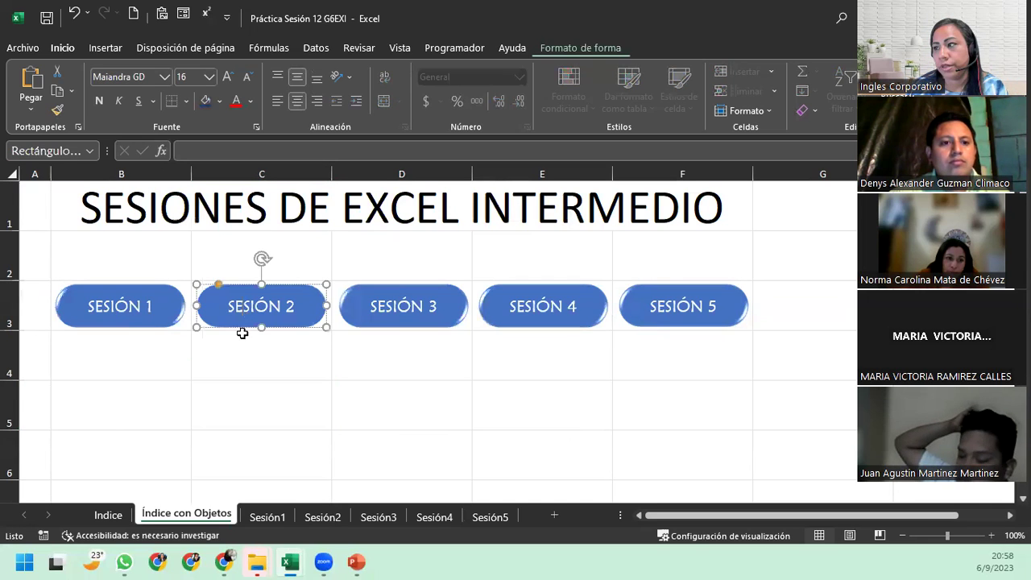
pyautogui.rightClick(246, 333)
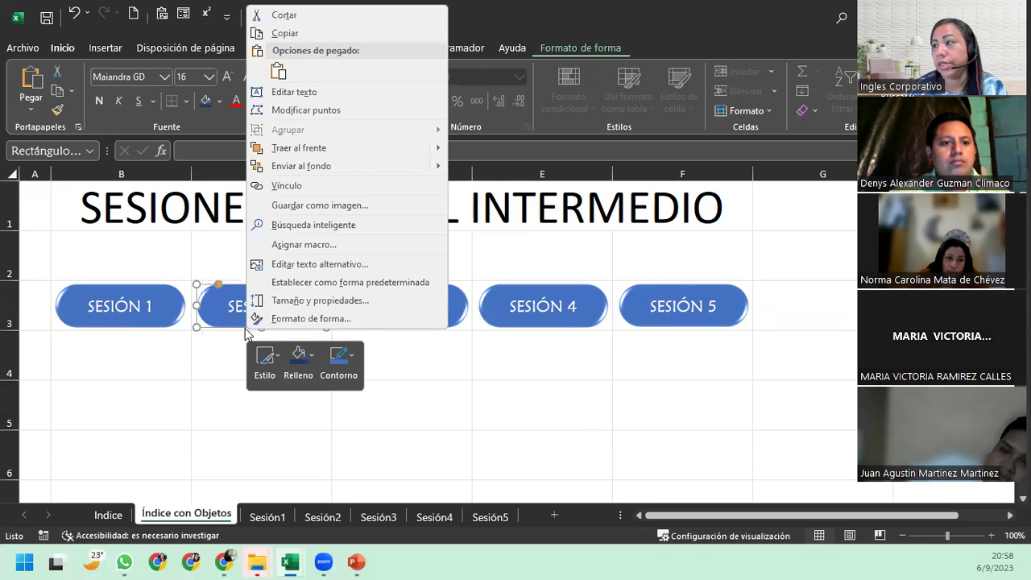
pyautogui.click(357, 184)
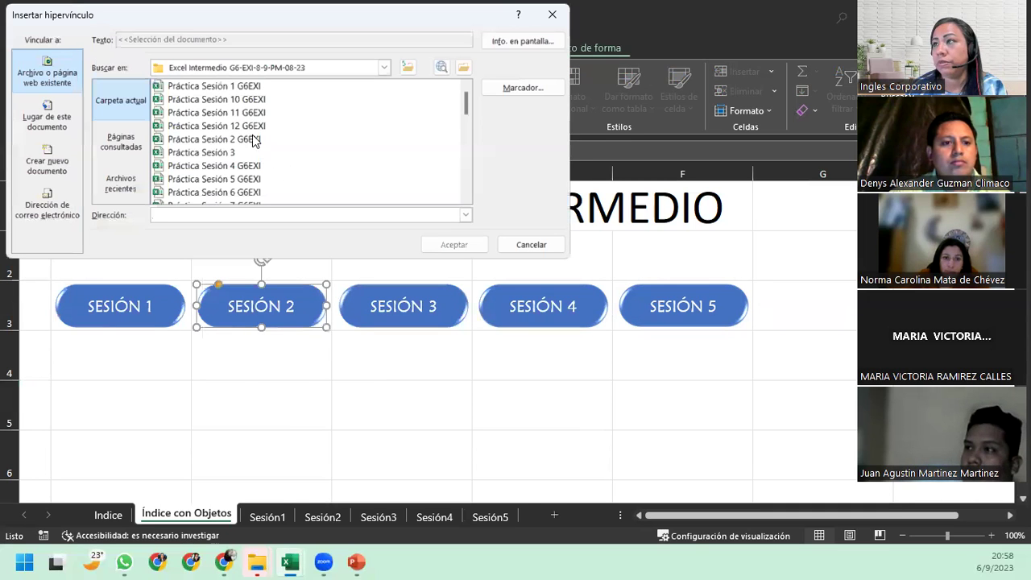
pyautogui.click(243, 141)
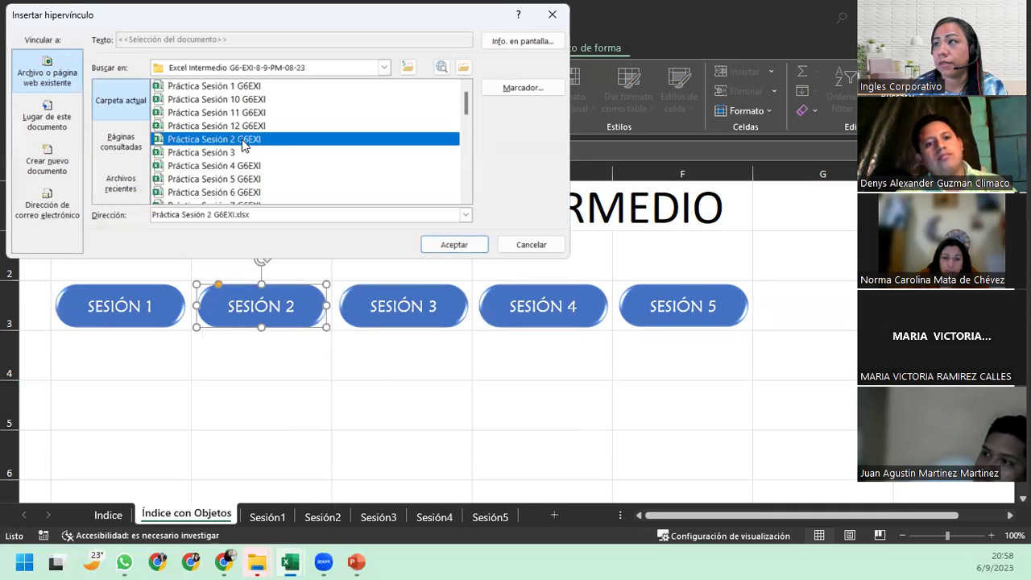
pyautogui.click(439, 239)
# Hyperlink the SESIÓN 3 button to the Práctica Sesión 3 workbook
pyautogui.click(402, 322)
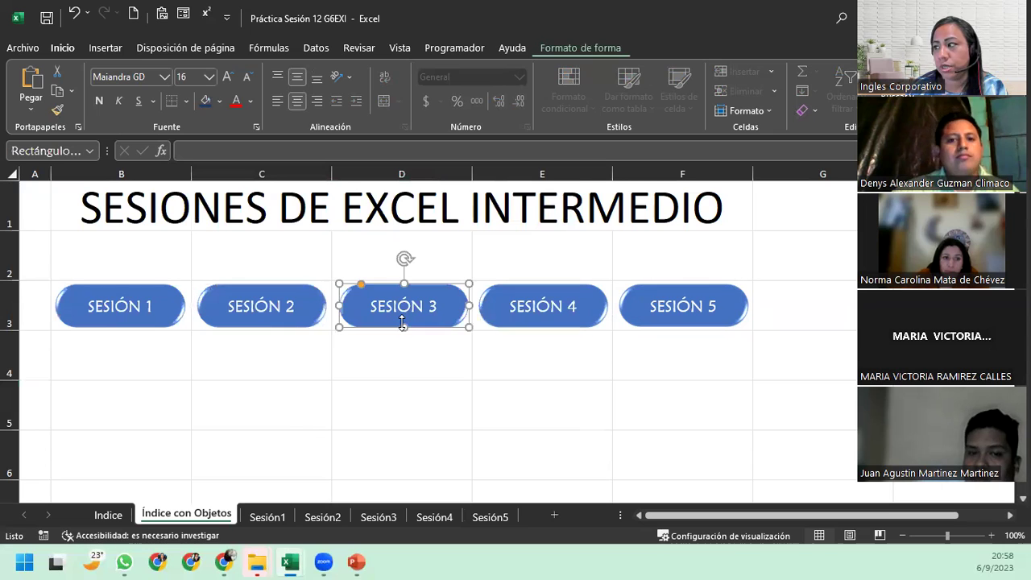
pyautogui.rightClick(403, 322)
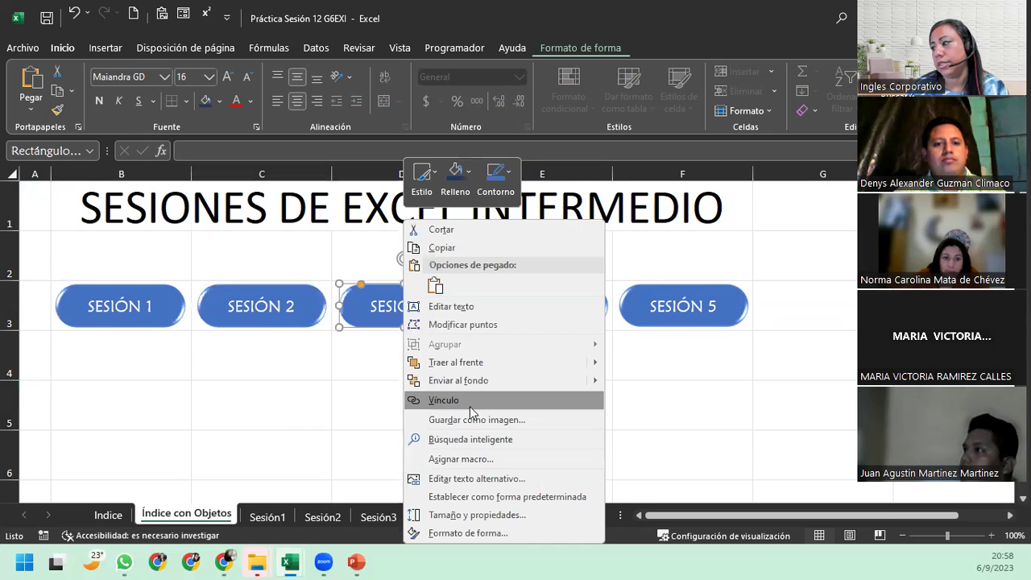
pyautogui.click(473, 411)
pyautogui.click(312, 337)
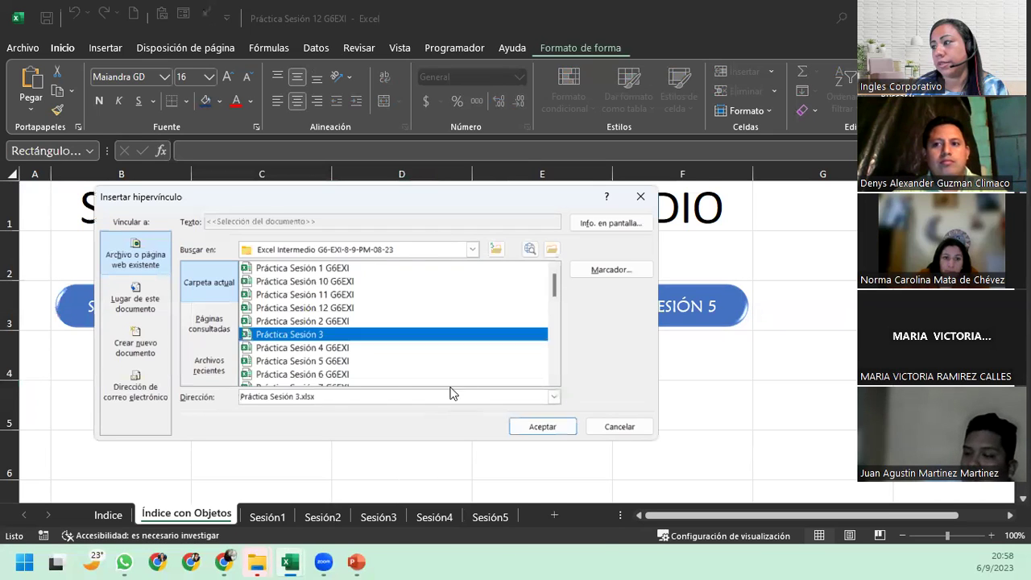
pyautogui.click(563, 427)
# Hyperlink the SESIÓN 4 button to Práctica Sesión 4 G6EXI
pyautogui.click(572, 319)
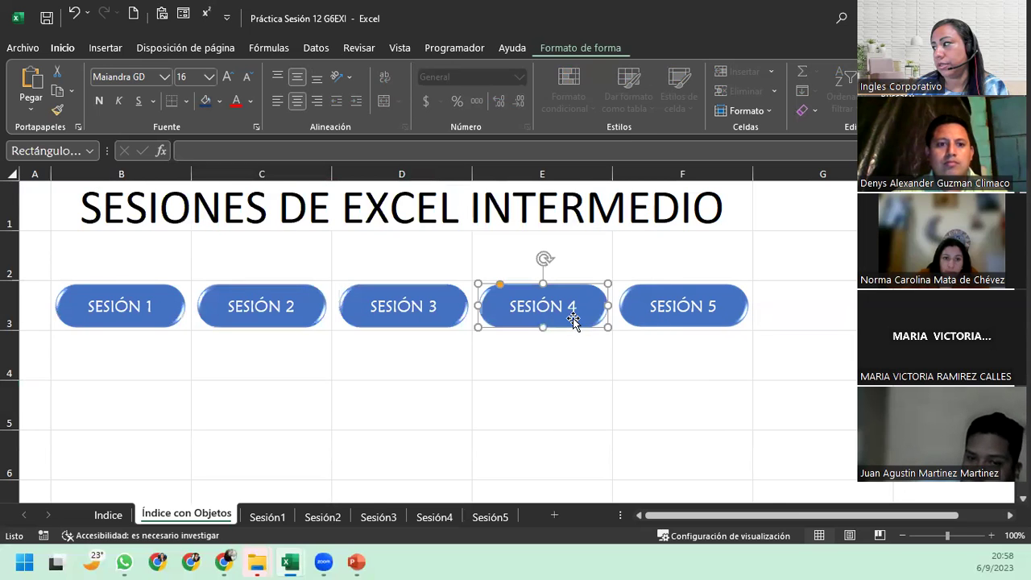
pyautogui.rightClick(571, 319)
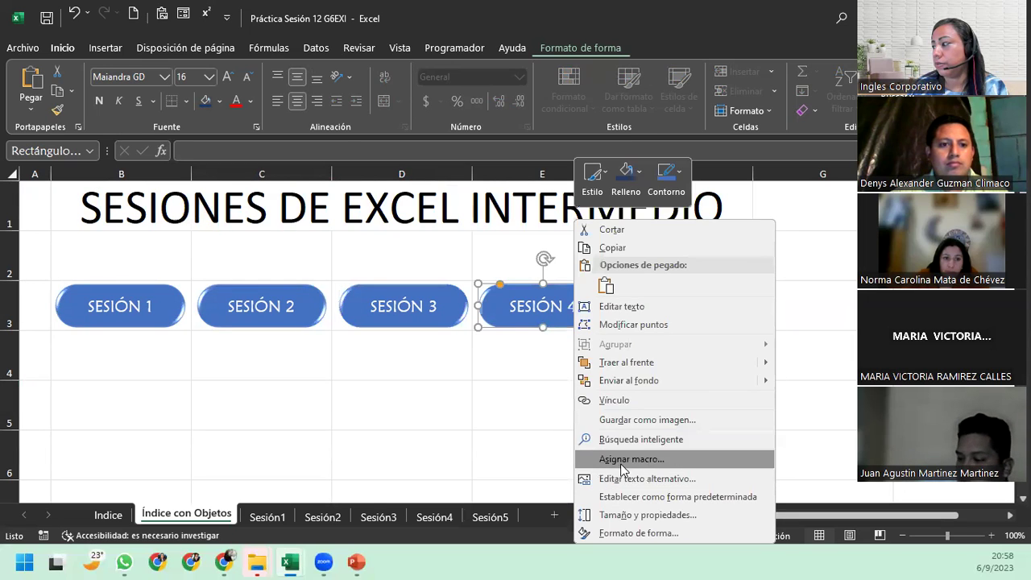
pyautogui.click(644, 400)
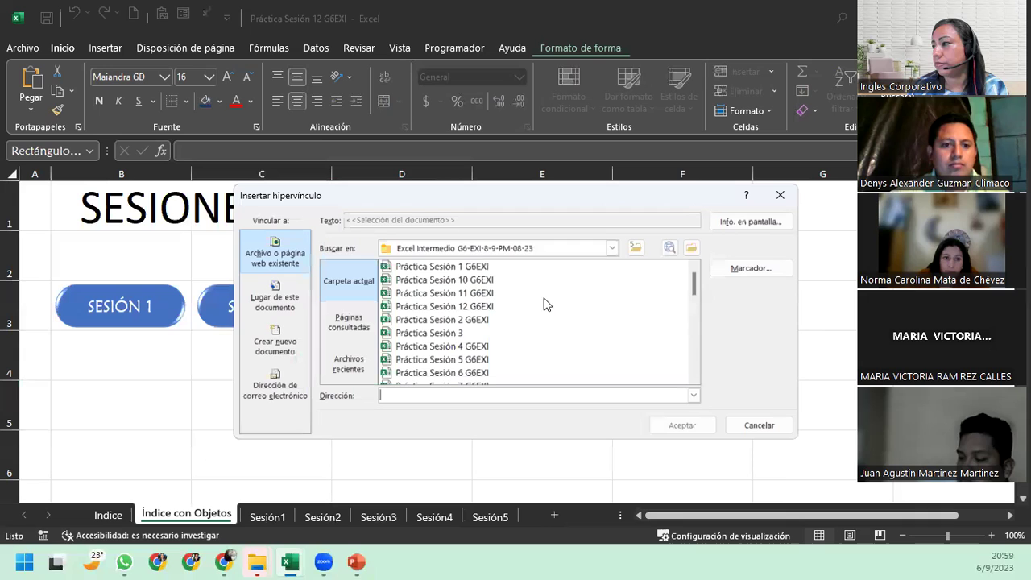
pyautogui.click(431, 346)
pyautogui.click(678, 425)
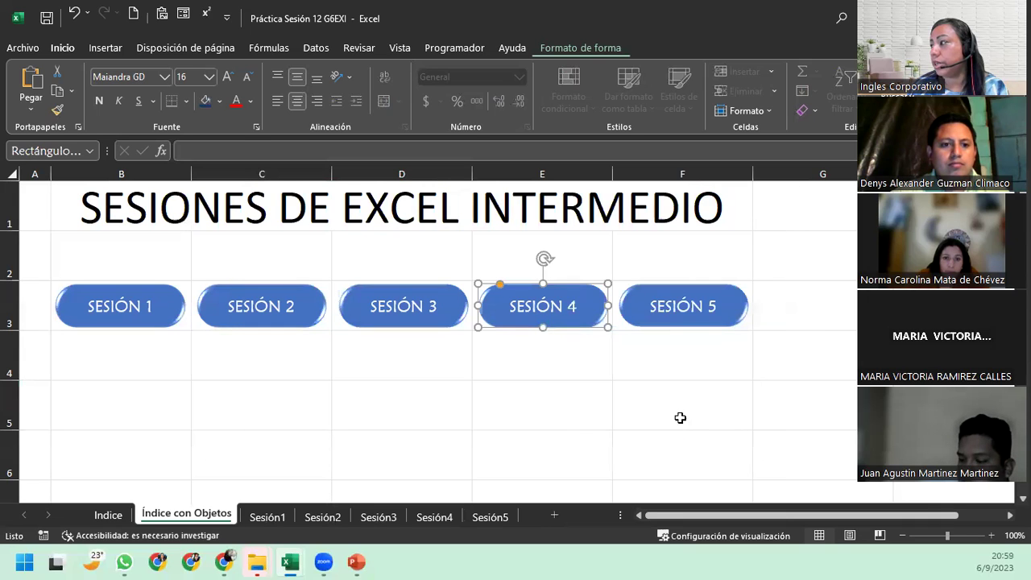
# Hyperlink the SESIÓN 5 button to Práctica Sesión 5 G6EXI
pyautogui.rightClick(695, 325)
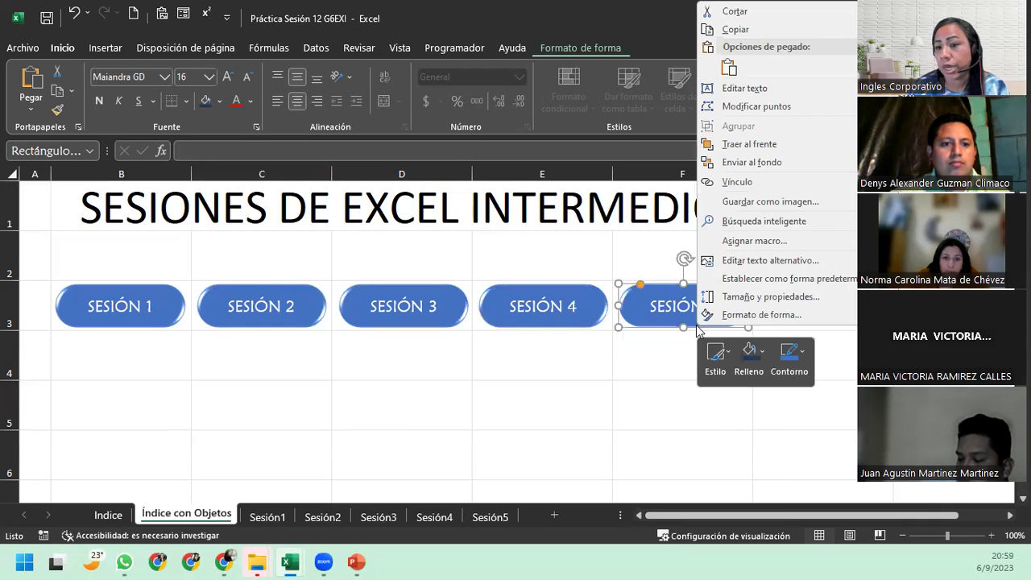
pyautogui.click(758, 184)
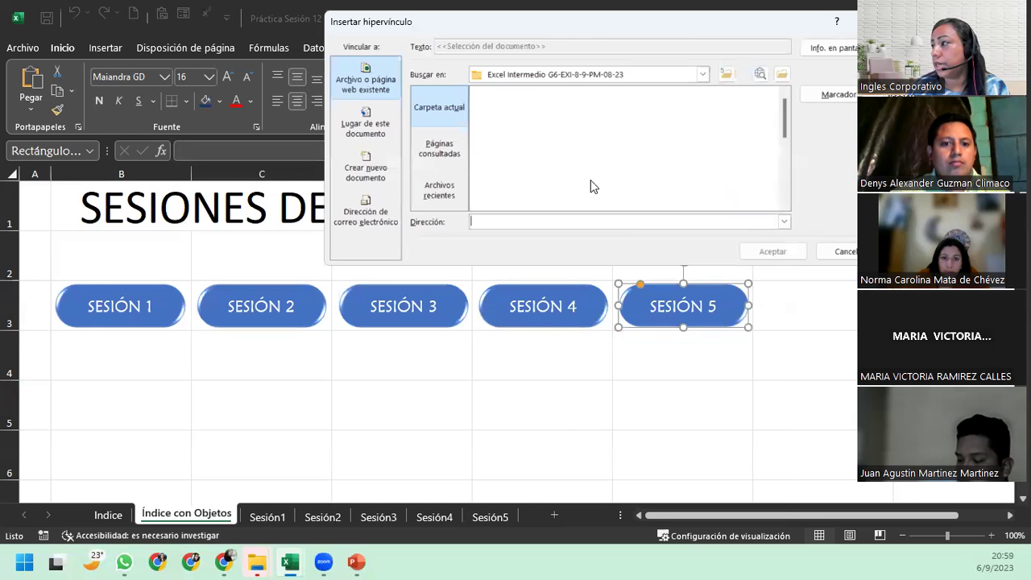
pyautogui.click(704, 73)
pyautogui.click(704, 73)
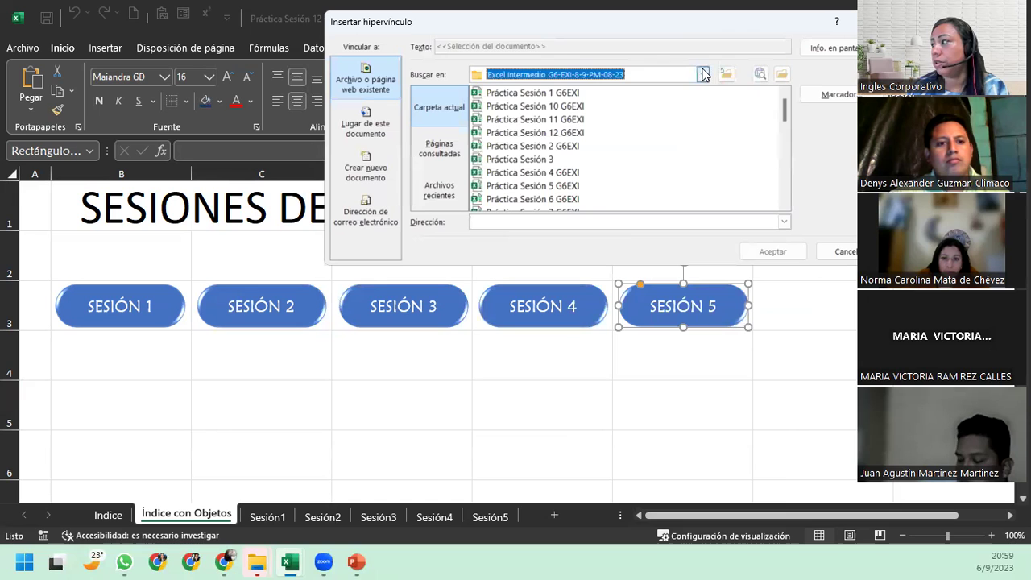
pyautogui.click(525, 186)
pyautogui.click(758, 254)
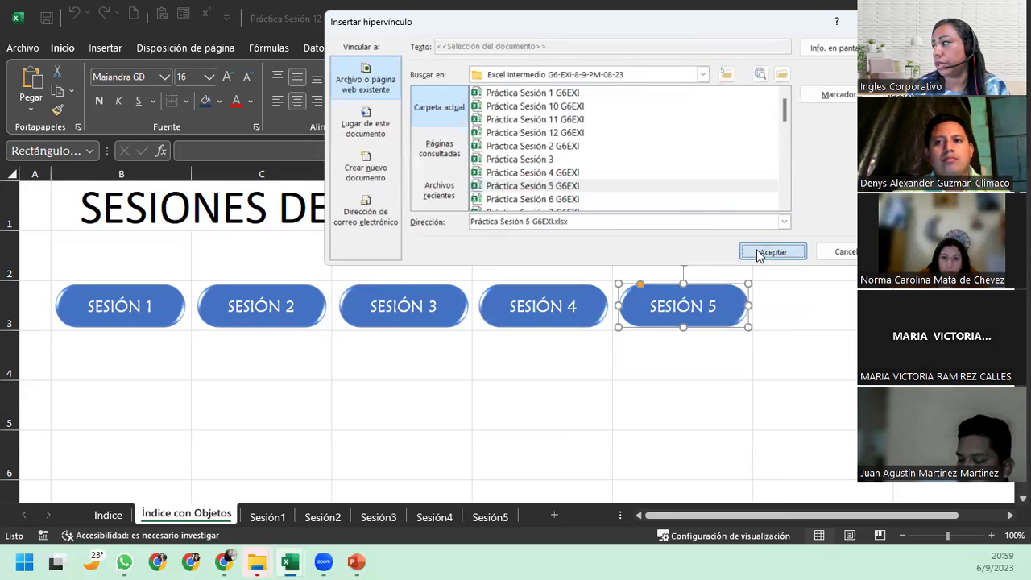
pyautogui.click(313, 365)
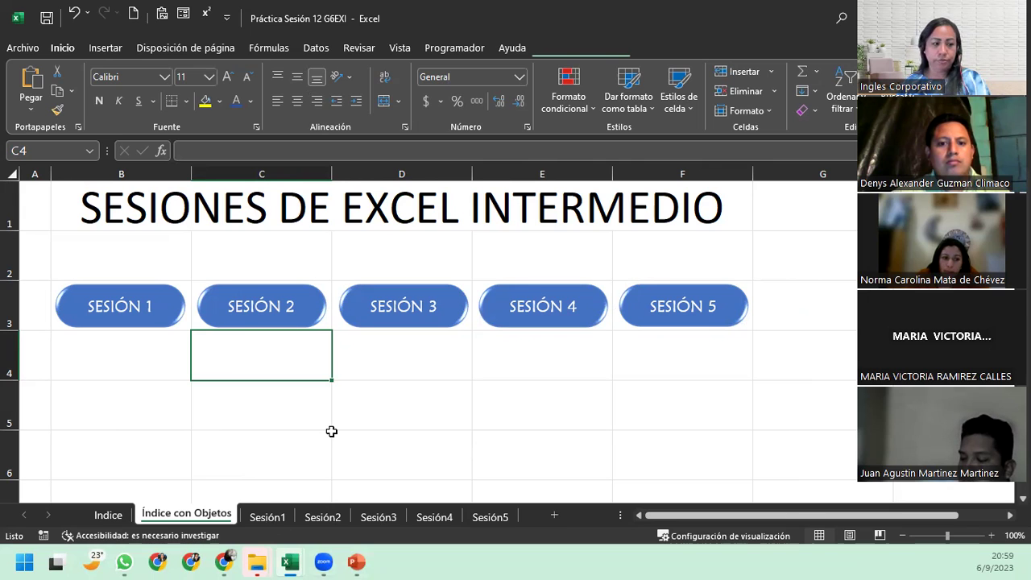
# Select SESIÓN 1 and Ctrl-add SESIÓN 2, 3, 4 and 5 to the selection
pyautogui.rightClick(137, 307)
pyautogui.keyDown('ctrl'); pyautogui.click(290, 313); pyautogui.keyUp('ctrl')
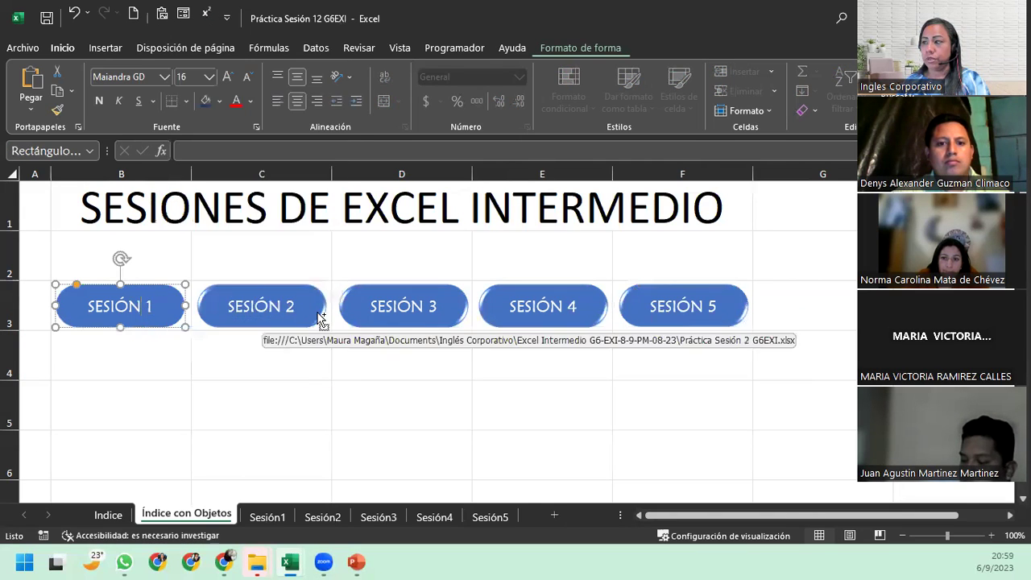
pyautogui.keyDown('ctrl'); pyautogui.click(290, 312); pyautogui.keyUp('ctrl')
pyautogui.keyDown('ctrl'); pyautogui.click(385, 314); pyautogui.keyUp('ctrl')
pyautogui.keyDown('ctrl'); pyautogui.click(541, 308); pyautogui.keyUp('ctrl')
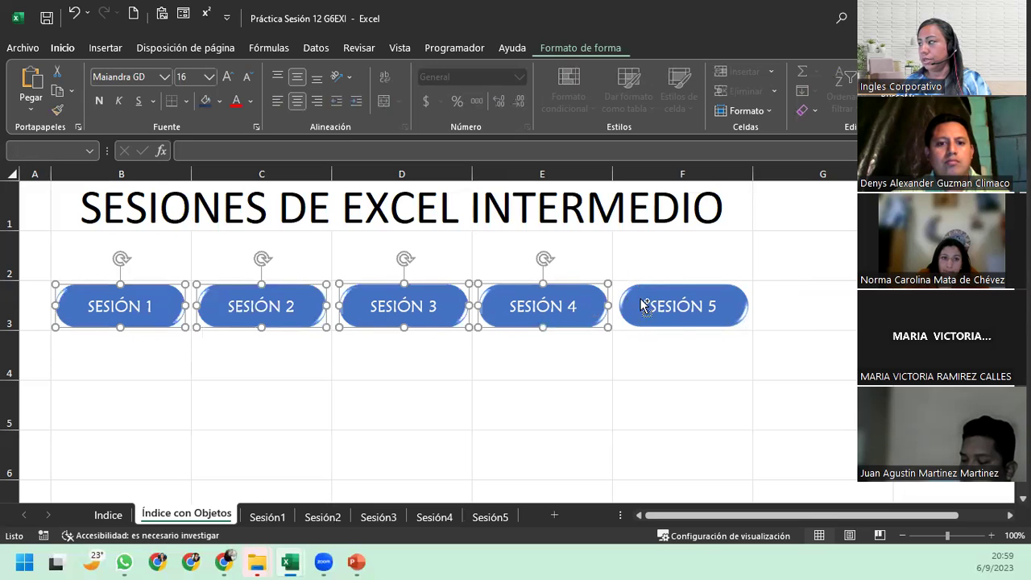
pyautogui.keyDown('ctrl'); pyautogui.click(651, 304); pyautogui.keyUp('ctrl')
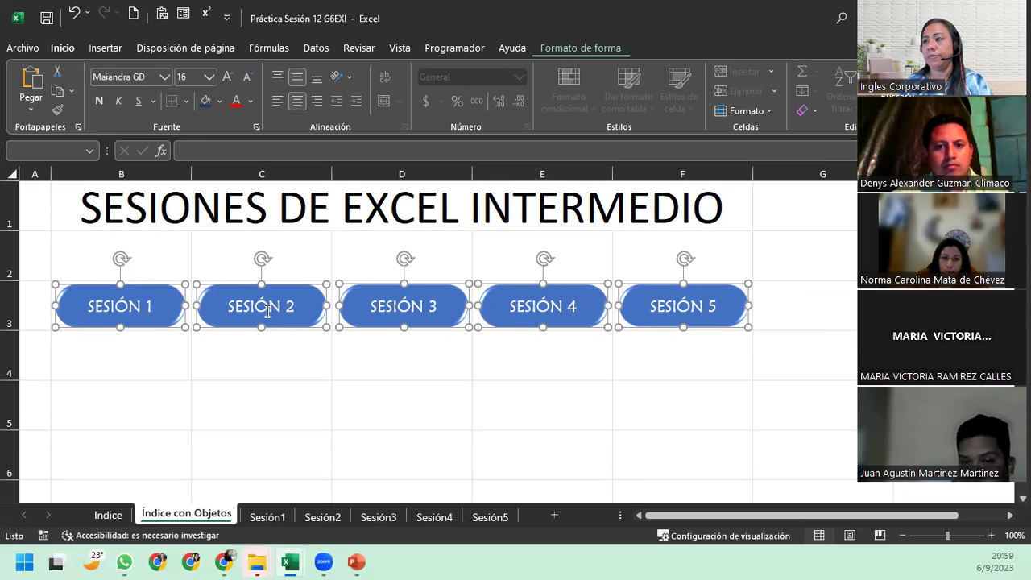
# Paste the five copied buttons at C4 and align them as a row beneath the originals
pyautogui.click(269, 373)
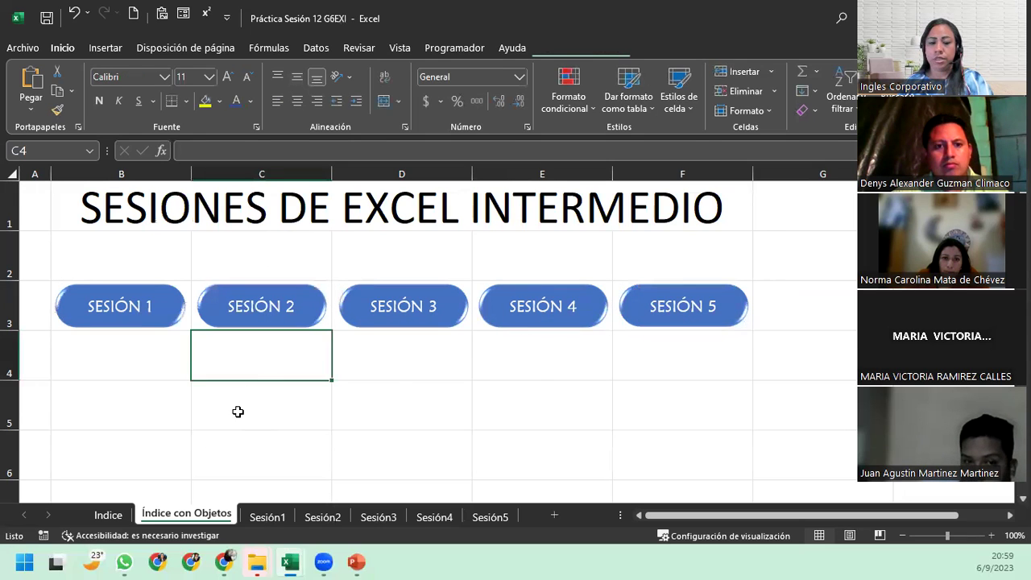
pyautogui.hotkey('ctrl', 'v')
pyautogui.moveTo(217, 368); pyautogui.dragTo(74, 412)
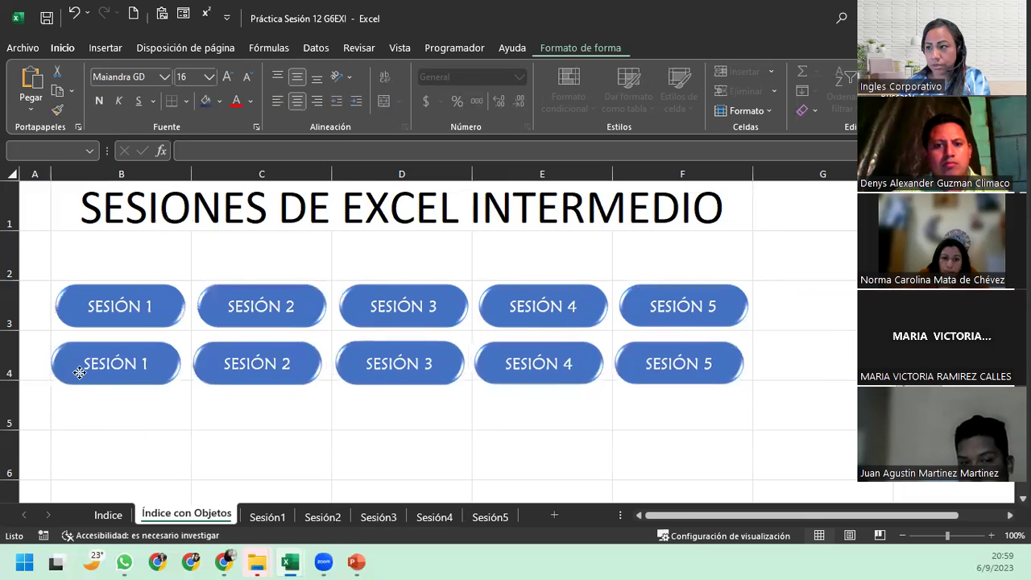
pyautogui.moveTo(74, 411); pyautogui.dragTo(82, 372)
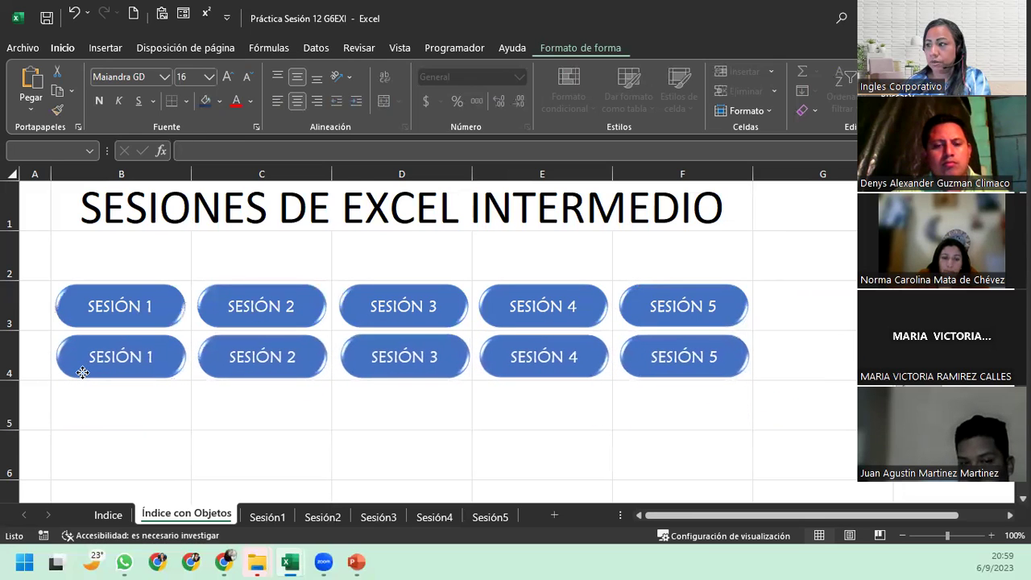
pyautogui.moveTo(82, 372); pyautogui.dragTo(84, 370)
# Relabel the first three second-row buttons SESIÓN 6, SESIÓN 7 and SESIÓN 8
pyautogui.click(146, 356)
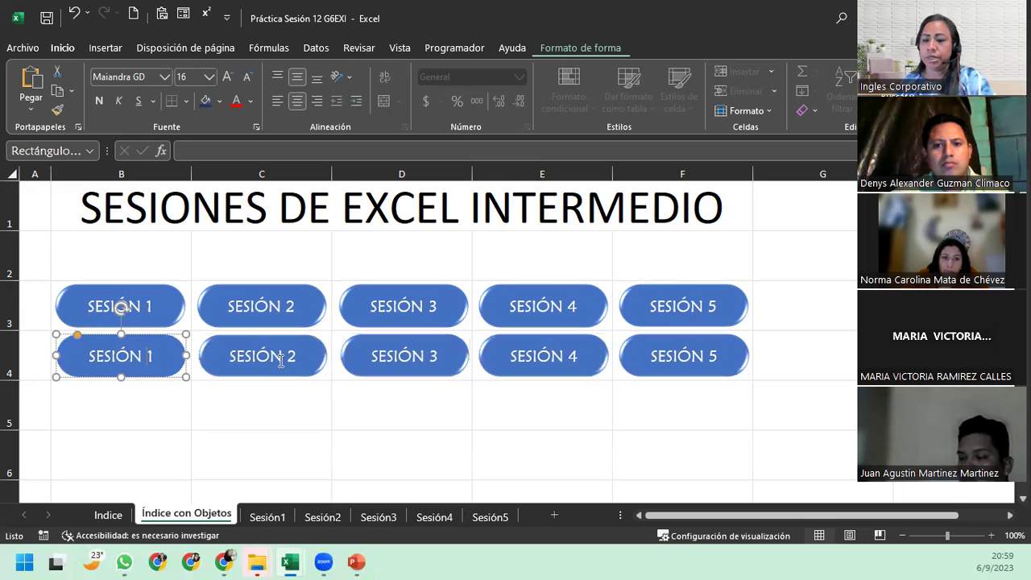
pyautogui.press('BackSpace')
pyautogui.write('6')
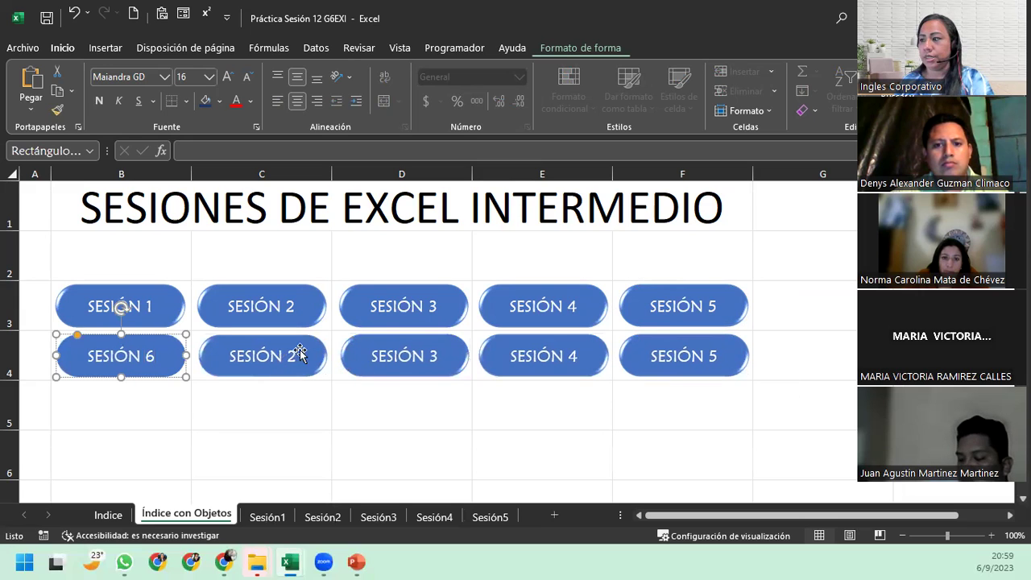
pyautogui.click(294, 358)
pyautogui.press('BackSpace')
pyautogui.write('7')
pyautogui.click(451, 357)
pyautogui.press('BackSpace')
pyautogui.write('8')
# Relabel the last two second-row buttons SESIÓN 9 and SESIÓN 10
pyautogui.click(592, 357)
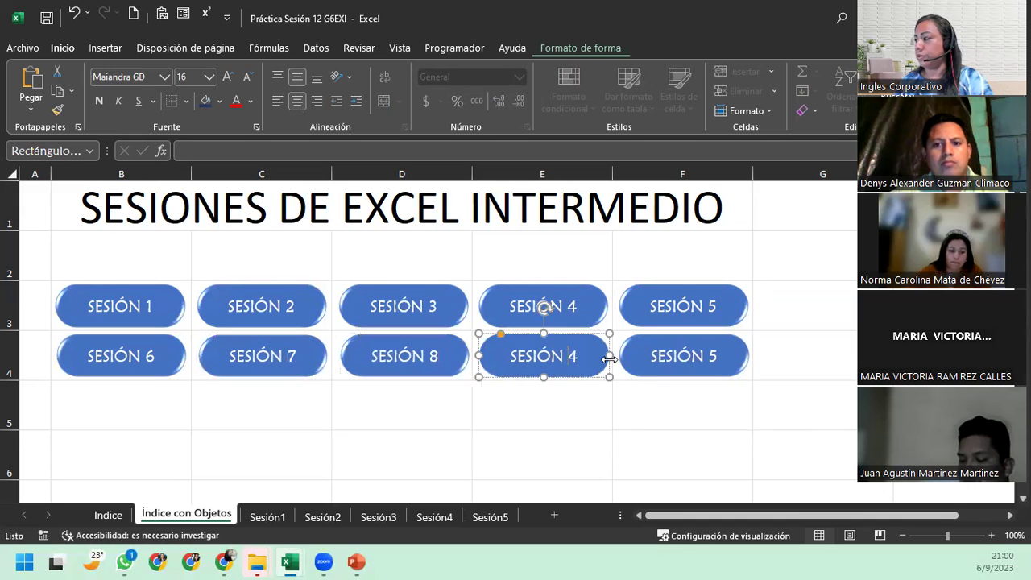
pyautogui.press('BackSpace')
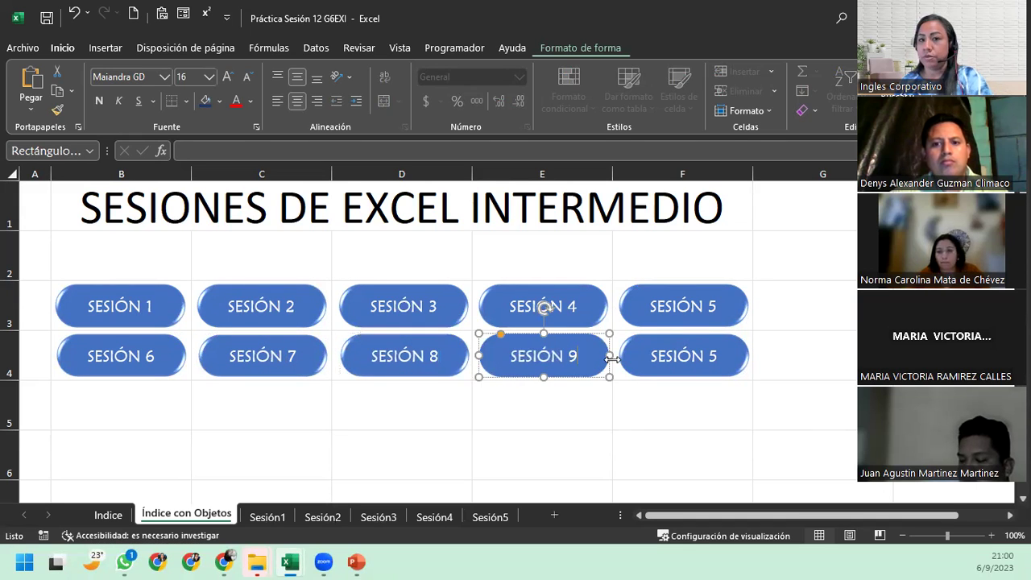
pyautogui.write('9')
pyautogui.click(744, 357)
pyautogui.press('BackSpace')
pyautogui.write('10')
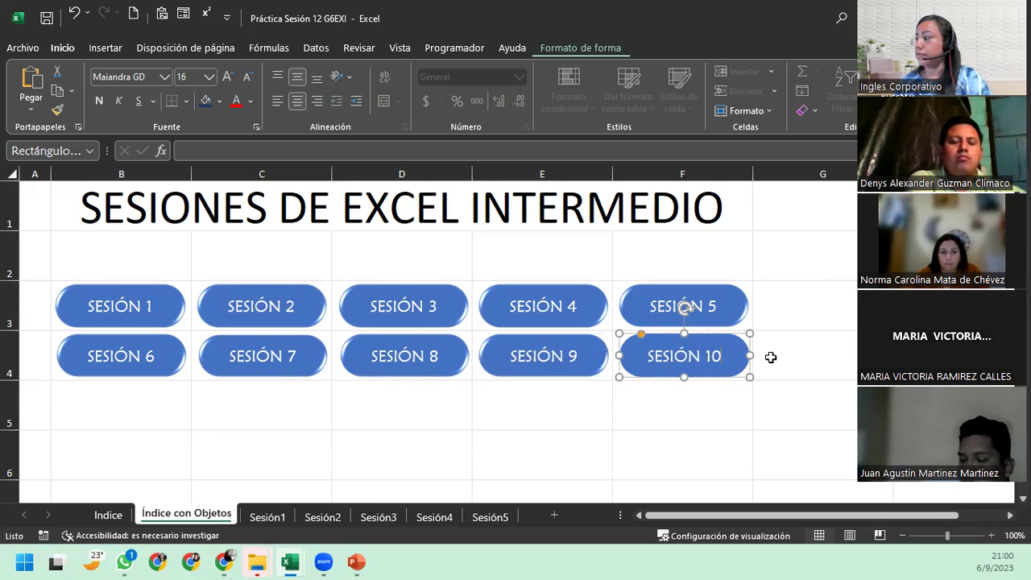
pyautogui.click(533, 401)
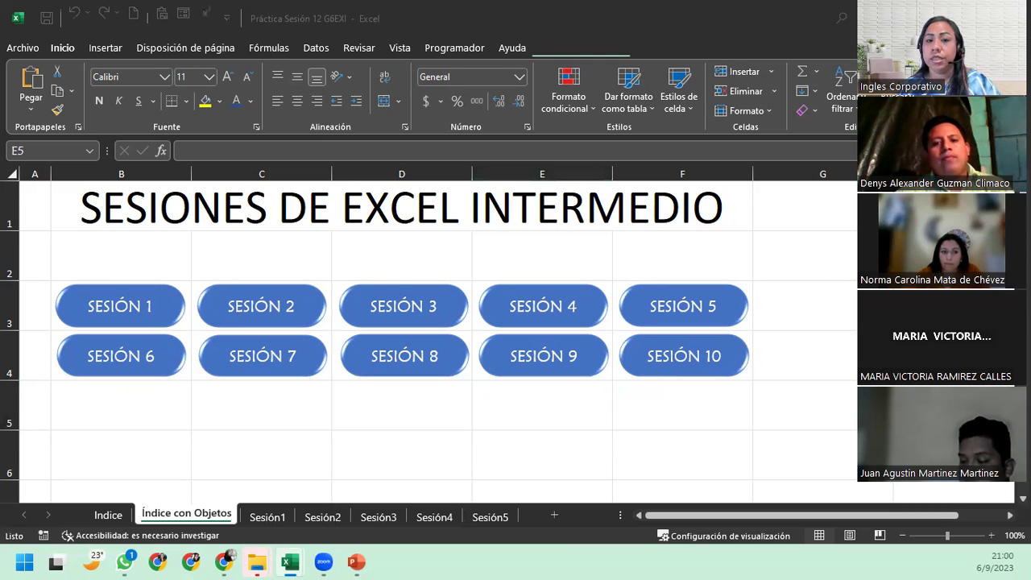
# Point the SESIÓN 6 button's hyperlink to Práctica Sesión 6 G6EXI
pyautogui.click(129, 361)
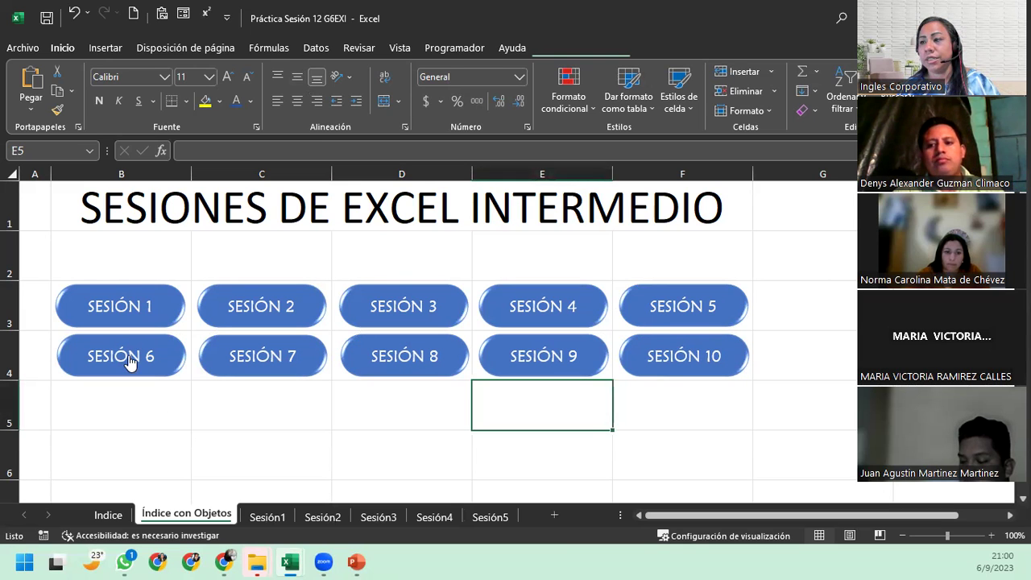
pyautogui.rightClick(129, 361)
pyautogui.rightClick(109, 372)
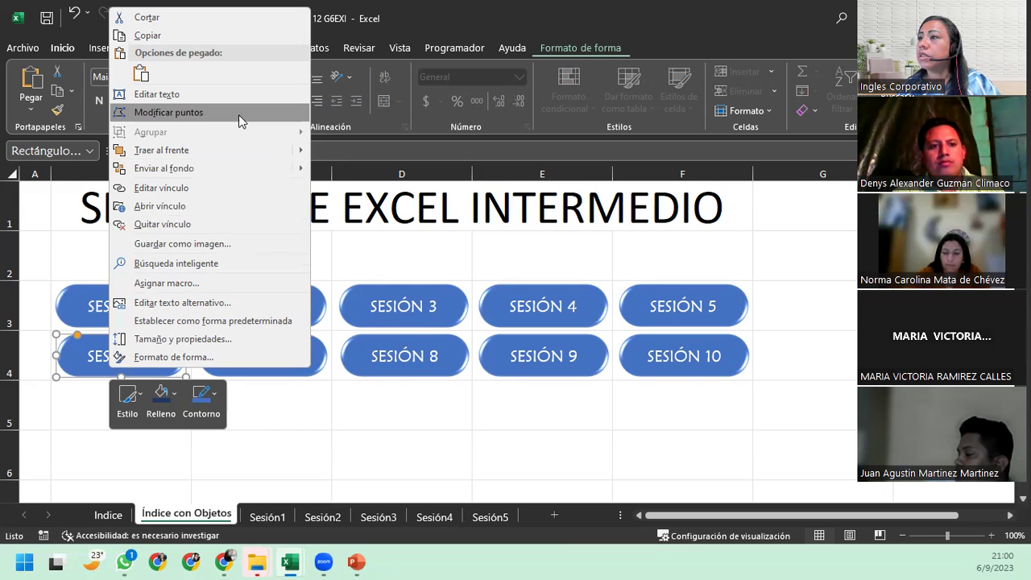
pyautogui.click(193, 185)
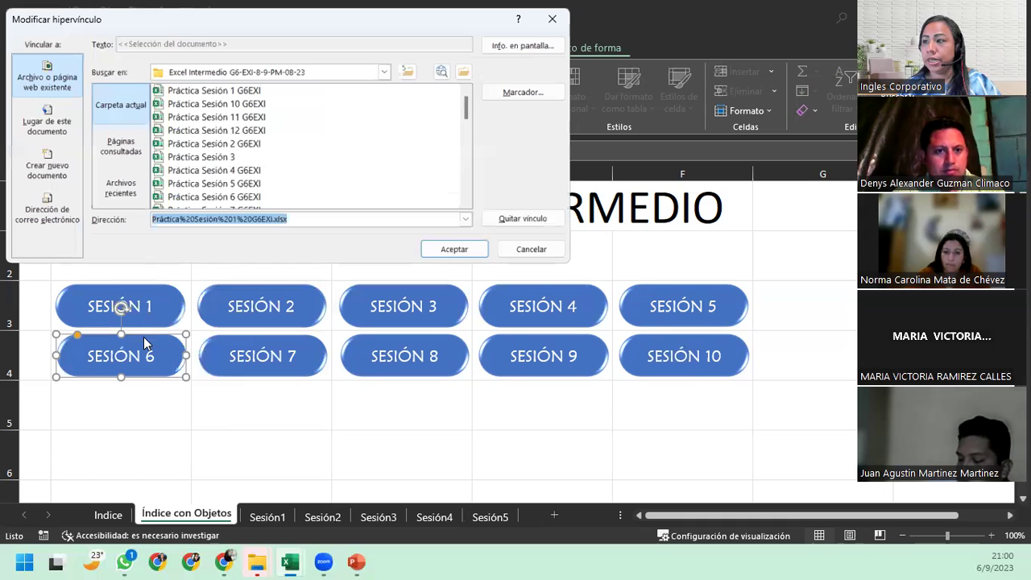
pyautogui.click(216, 197)
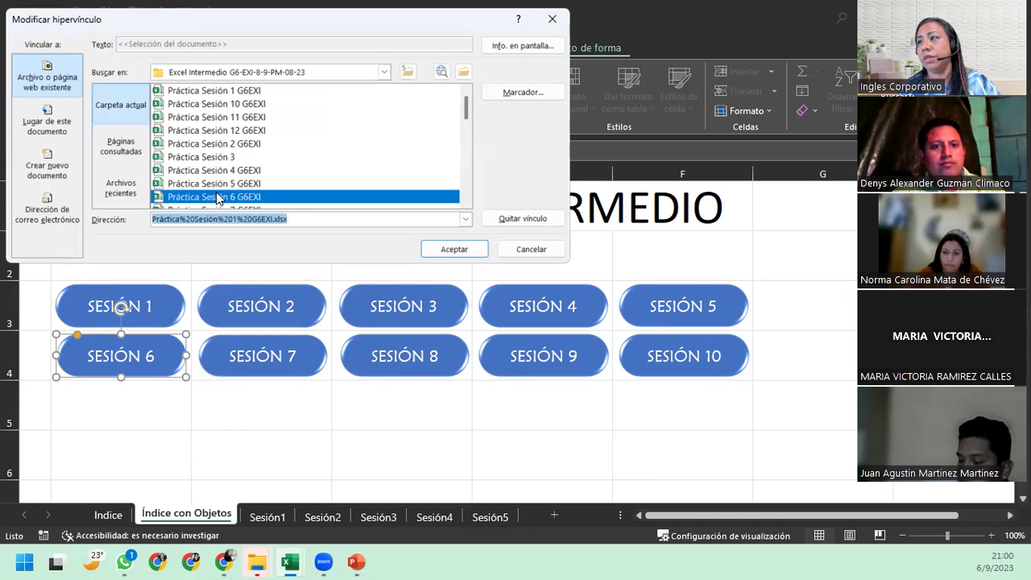
pyautogui.click(447, 249)
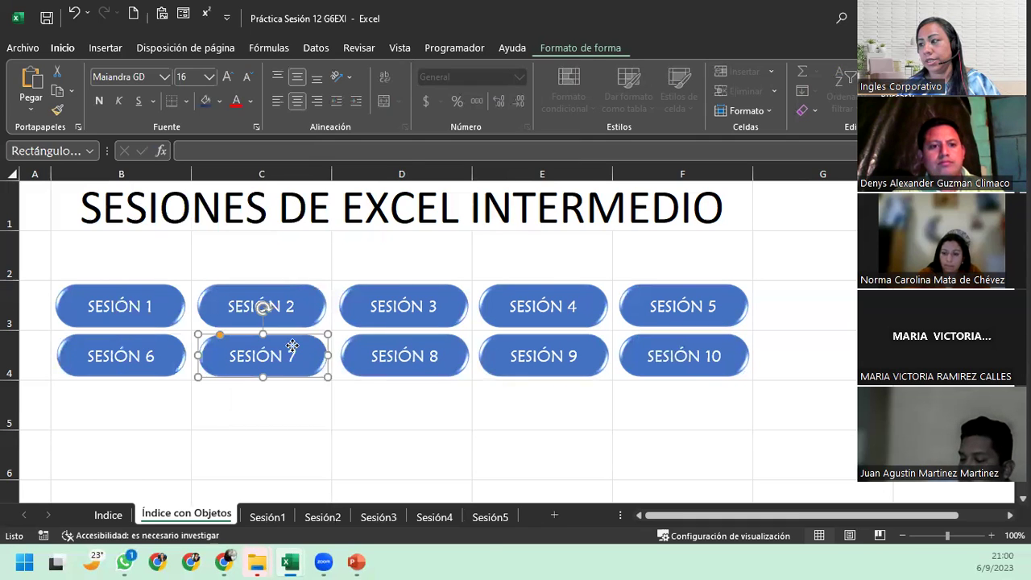
# Point the SESIÓN 7 button's hyperlink to Práctica Sesión 7 G6EXI
pyautogui.rightClick(295, 346)
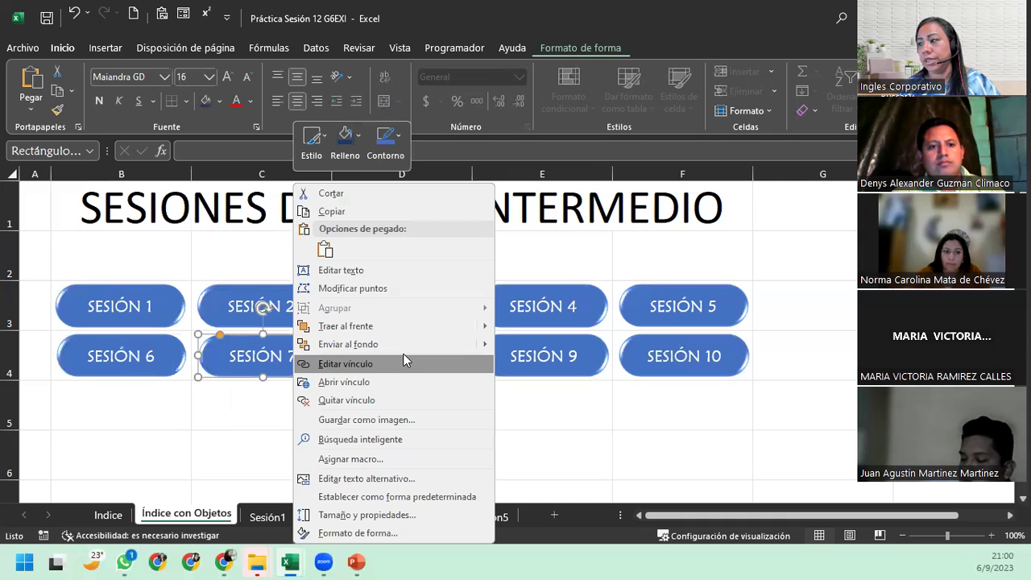
pyautogui.click(384, 364)
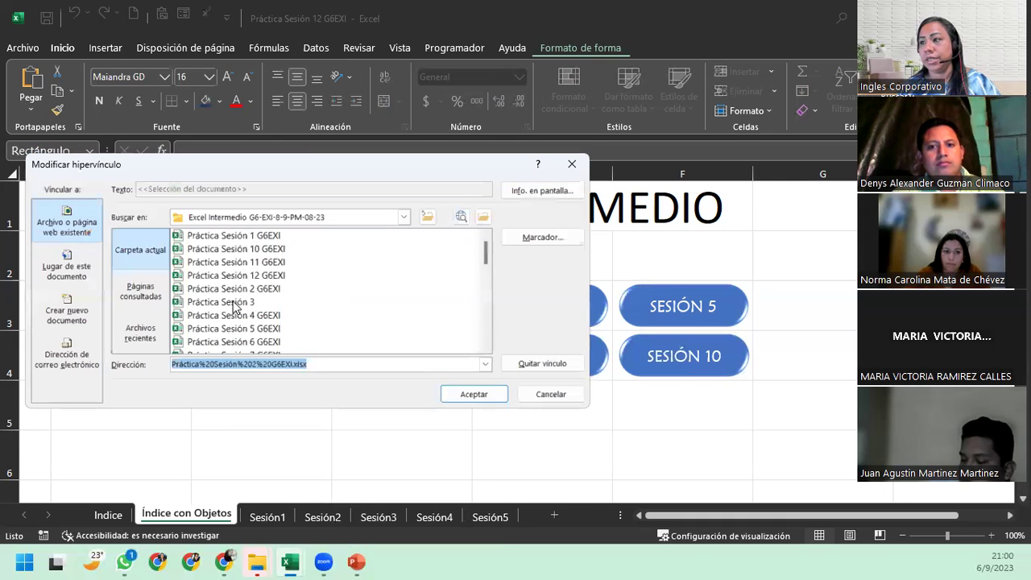
pyautogui.scroll(-1, 252, 344)
pyautogui.click(248, 316)
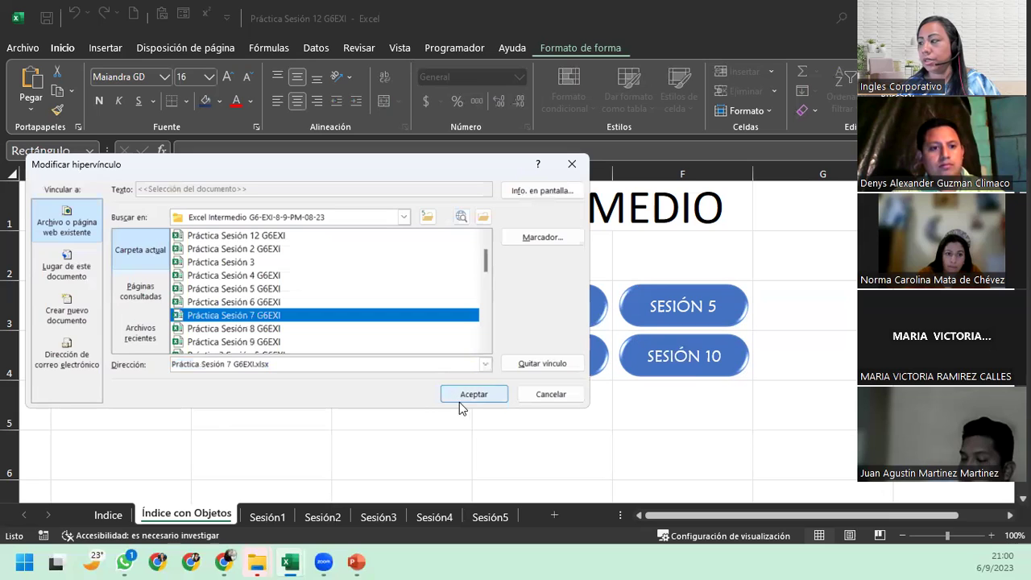
pyautogui.click(474, 394)
# Point the SESIÓN 8 button's hyperlink to Práctica Sesión 8 G6EXI
pyautogui.rightClick(418, 360)
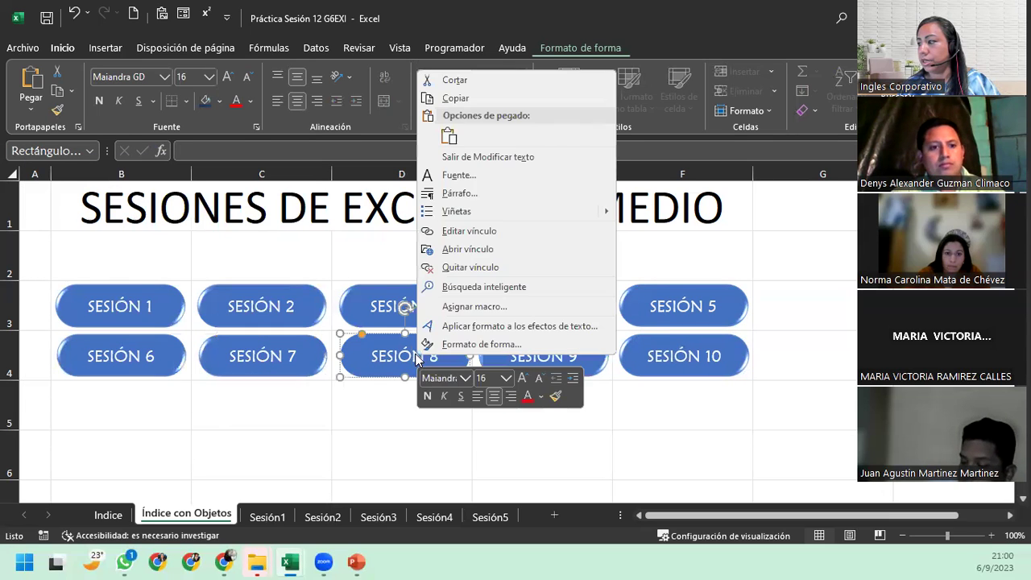
pyautogui.rightClick(411, 371)
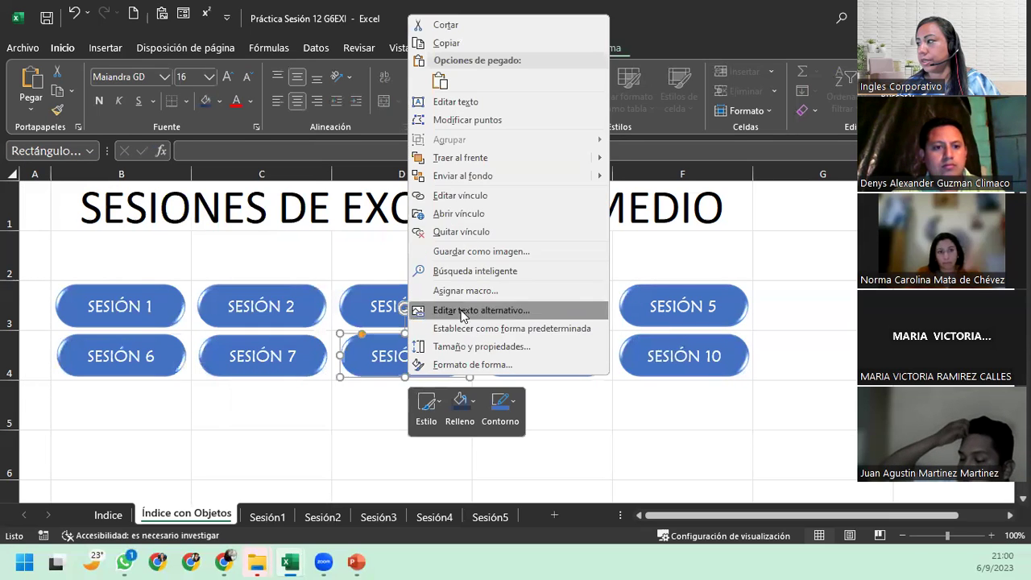
pyautogui.click(457, 195)
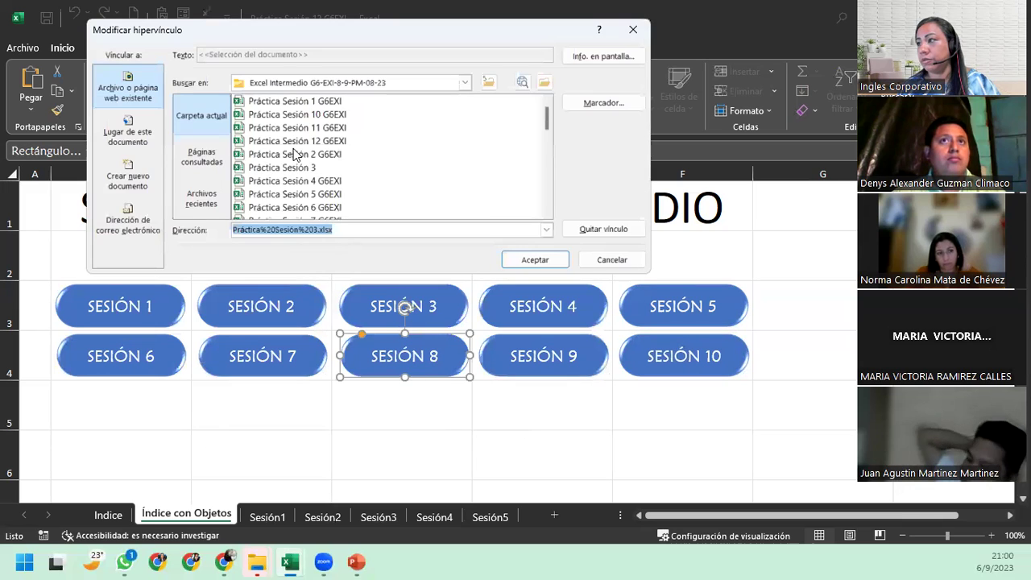
pyautogui.click(282, 195)
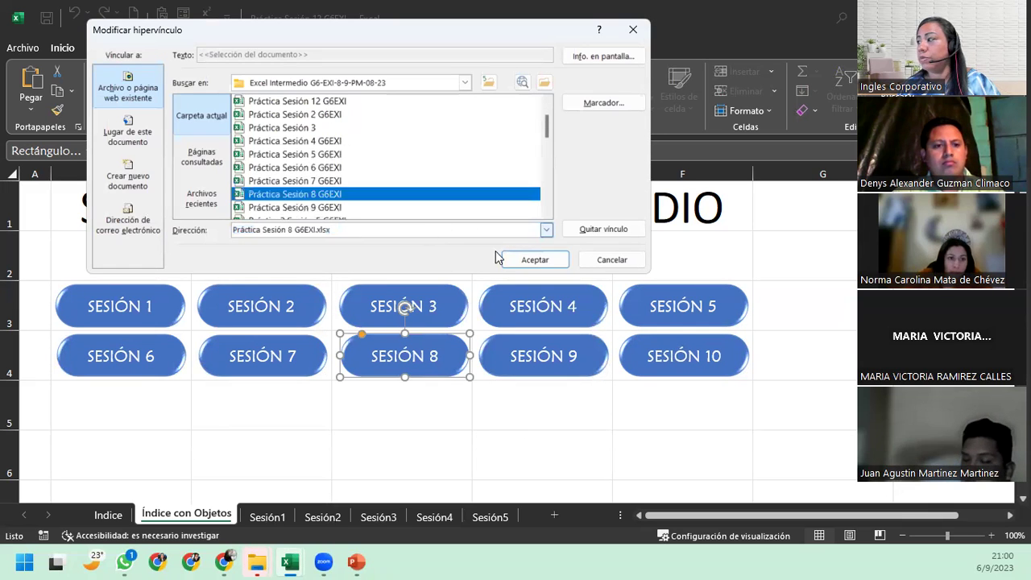
pyautogui.click(515, 260)
# Point the SESIÓN 9 button's hyperlink to Práctica Sesión 9 G6EXI
pyautogui.rightClick(524, 364)
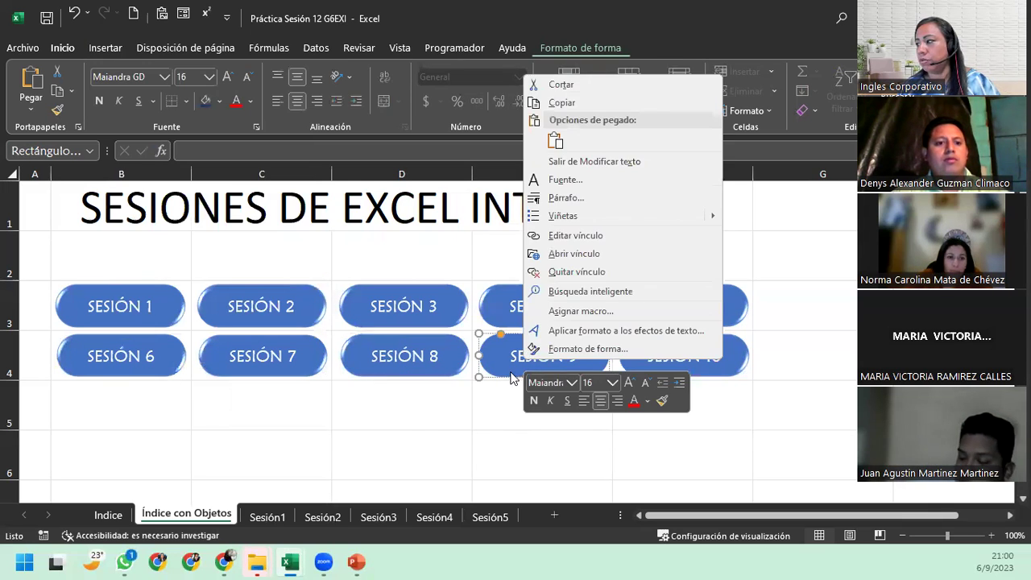
pyautogui.rightClick(512, 377)
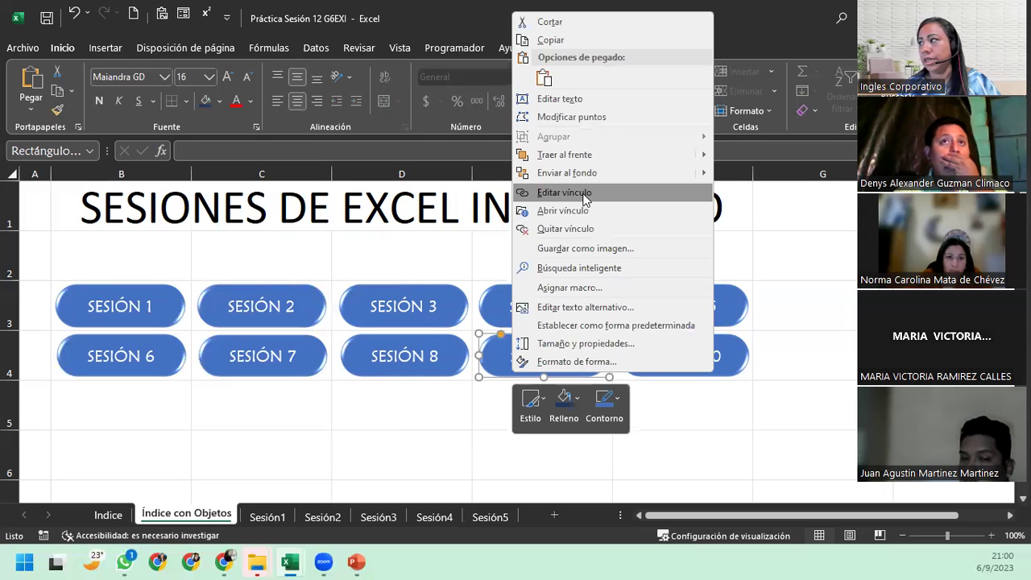
pyautogui.click(586, 194)
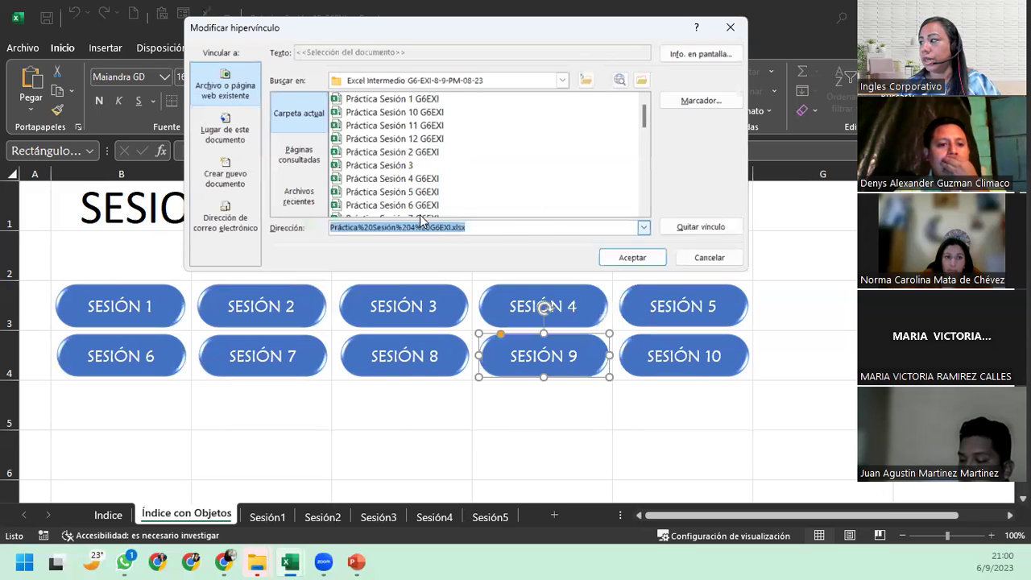
pyautogui.scroll(-2, 414, 196)
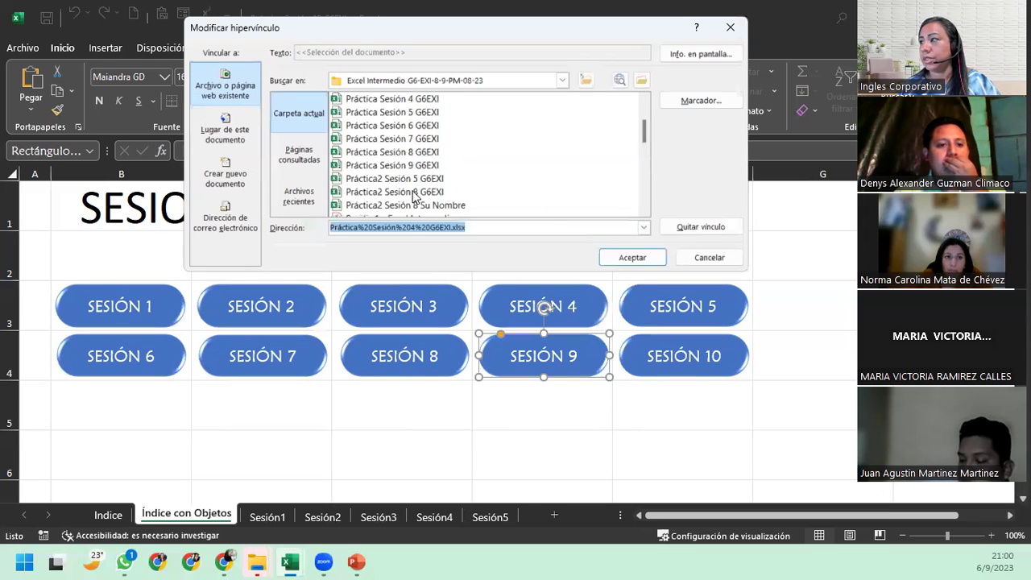
pyautogui.click(399, 166)
pyautogui.click(632, 259)
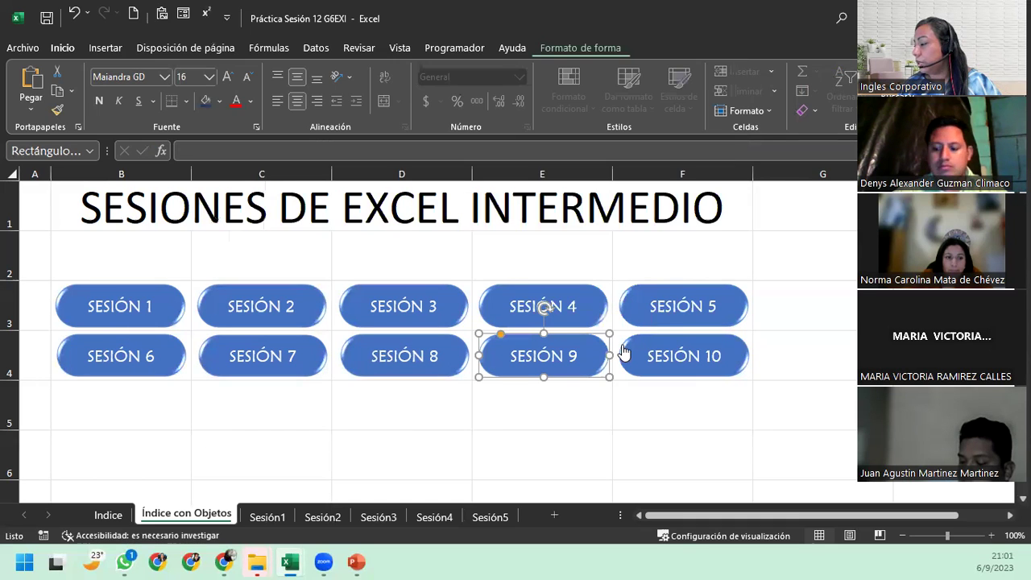
pyautogui.click(623, 352)
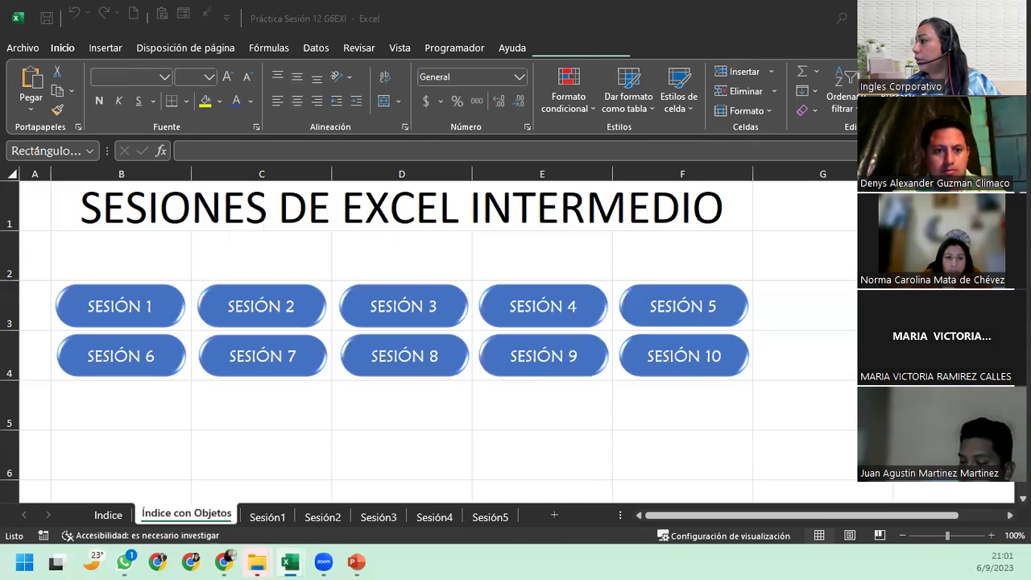
# Point the SESIÓN 10 button's hyperlink to Práctica Sesión 10 G6EXI
pyautogui.rightClick(654, 351)
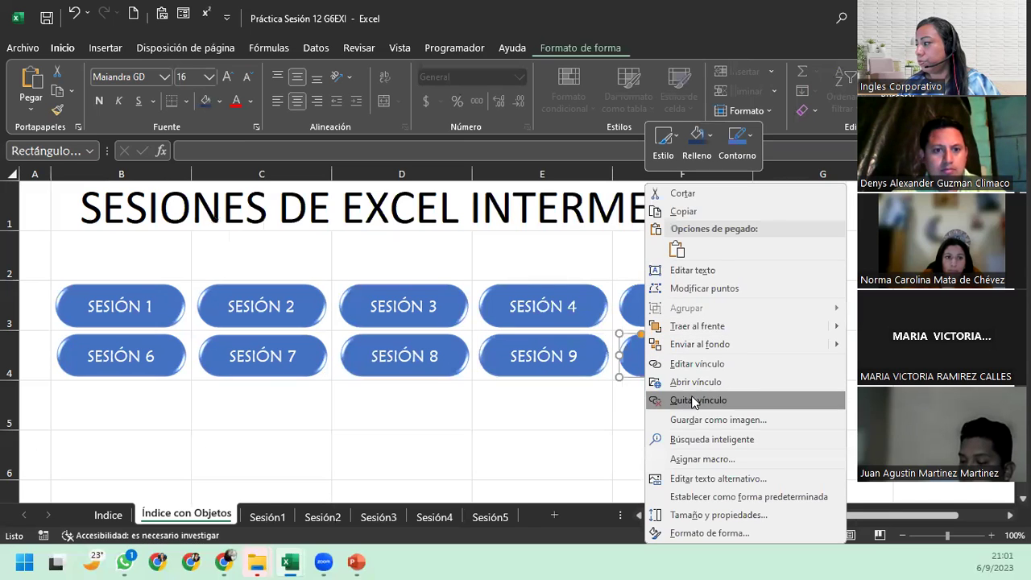
pyautogui.click(705, 363)
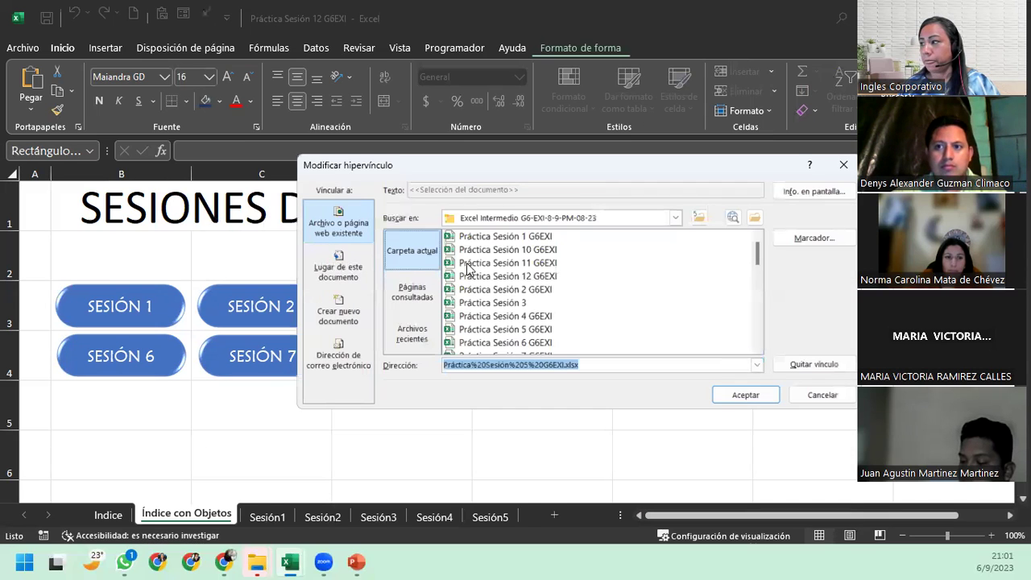
pyautogui.click(541, 251)
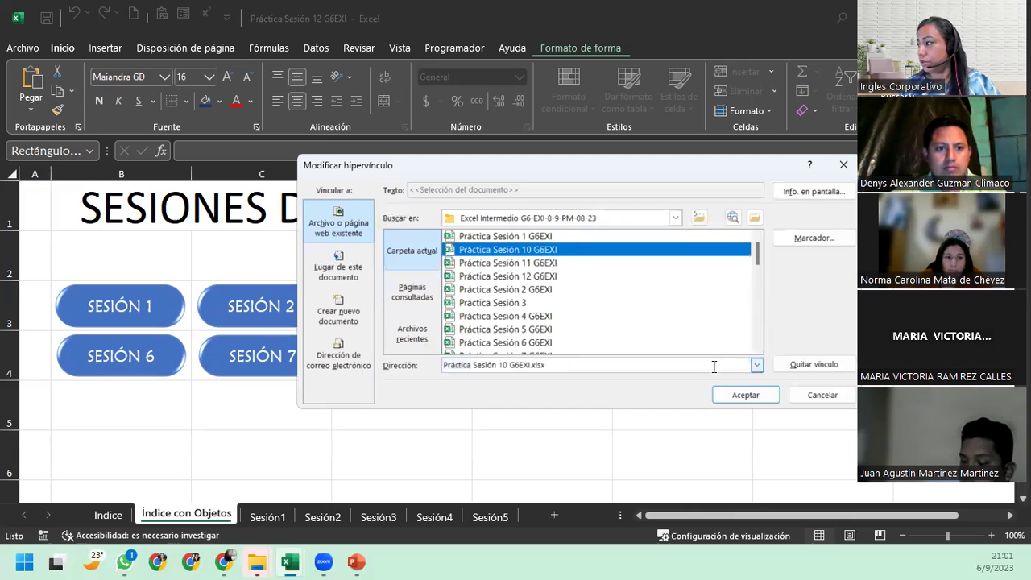
pyautogui.click(731, 394)
pyautogui.click(426, 421)
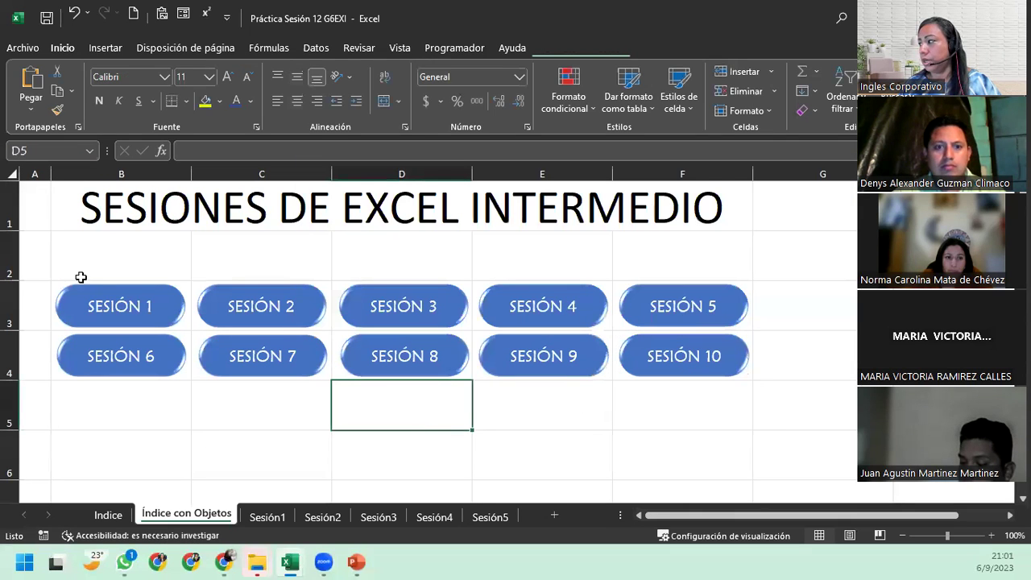